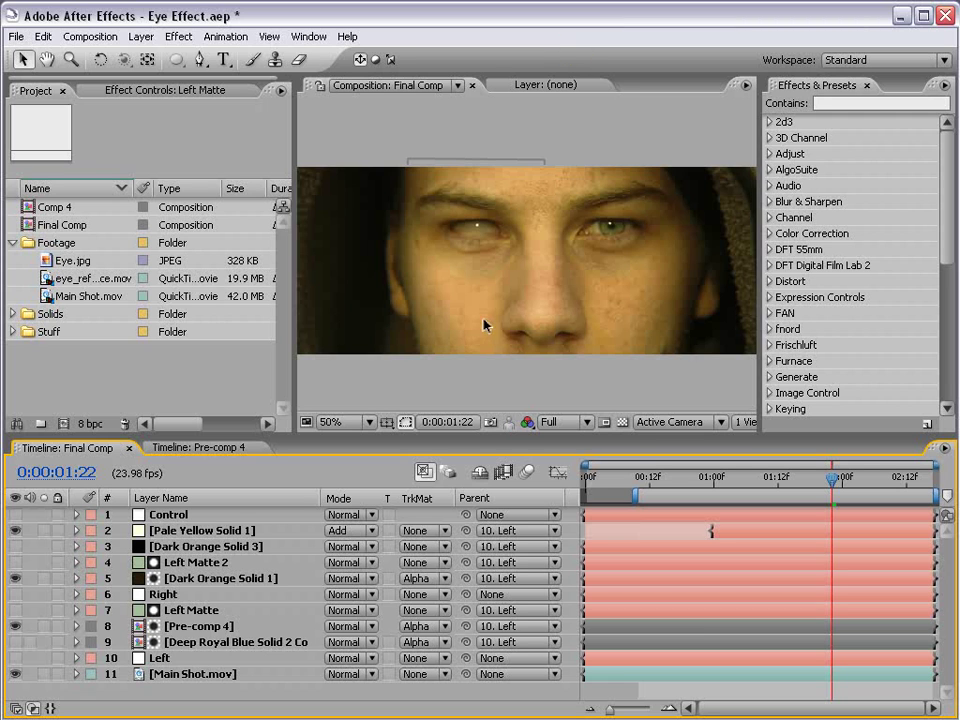
Step: Preview the finished eye effect in Final Comp and examine the altered eye up close
key("KP_0")
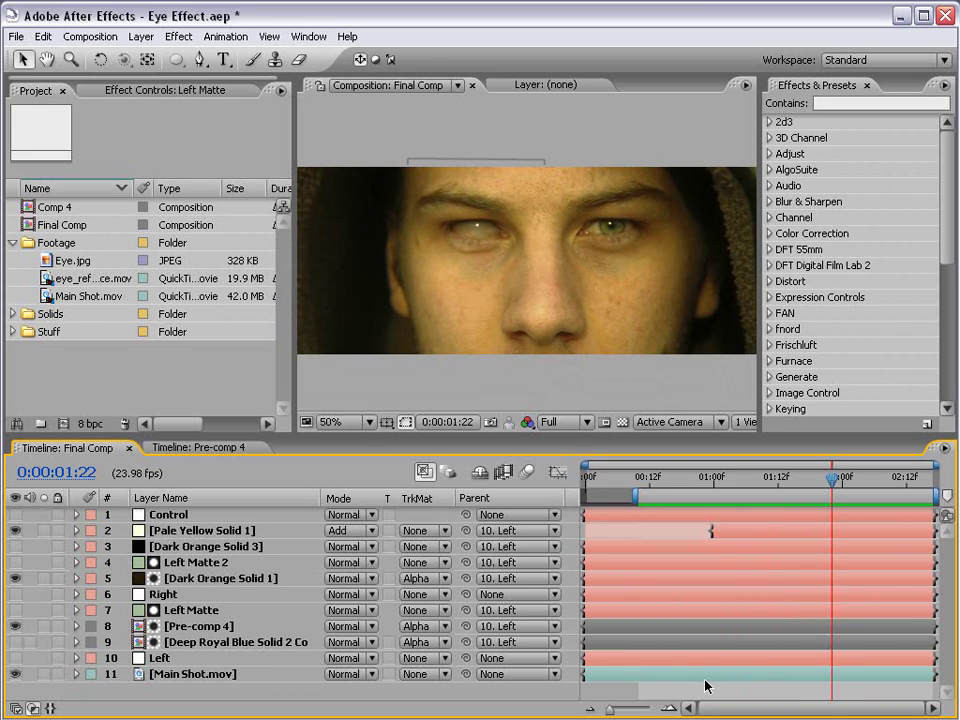
key("slash")
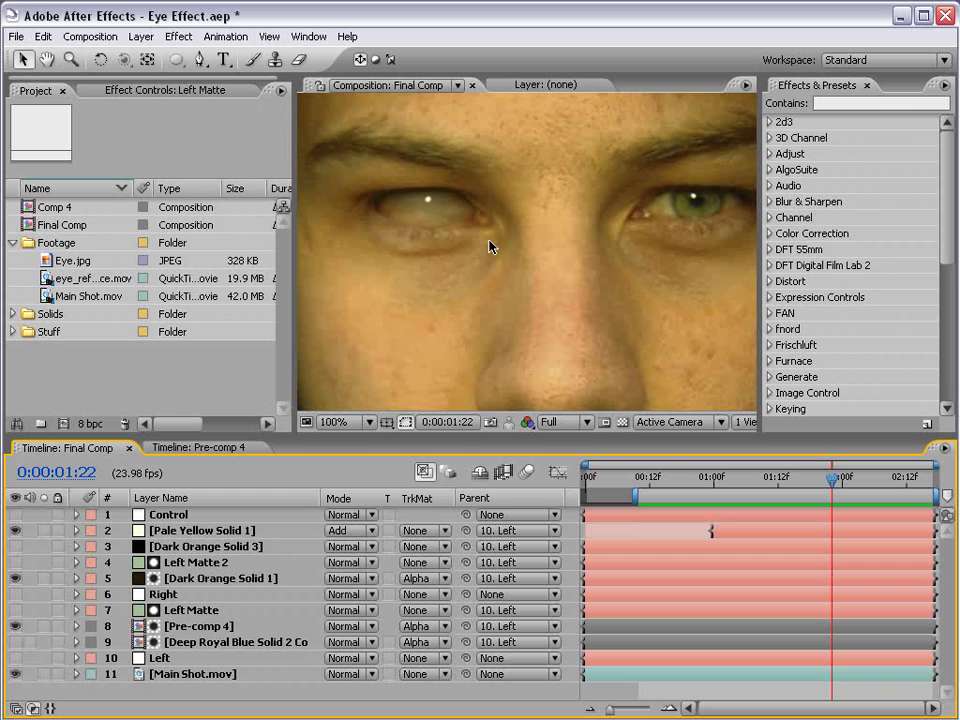
key("comma")
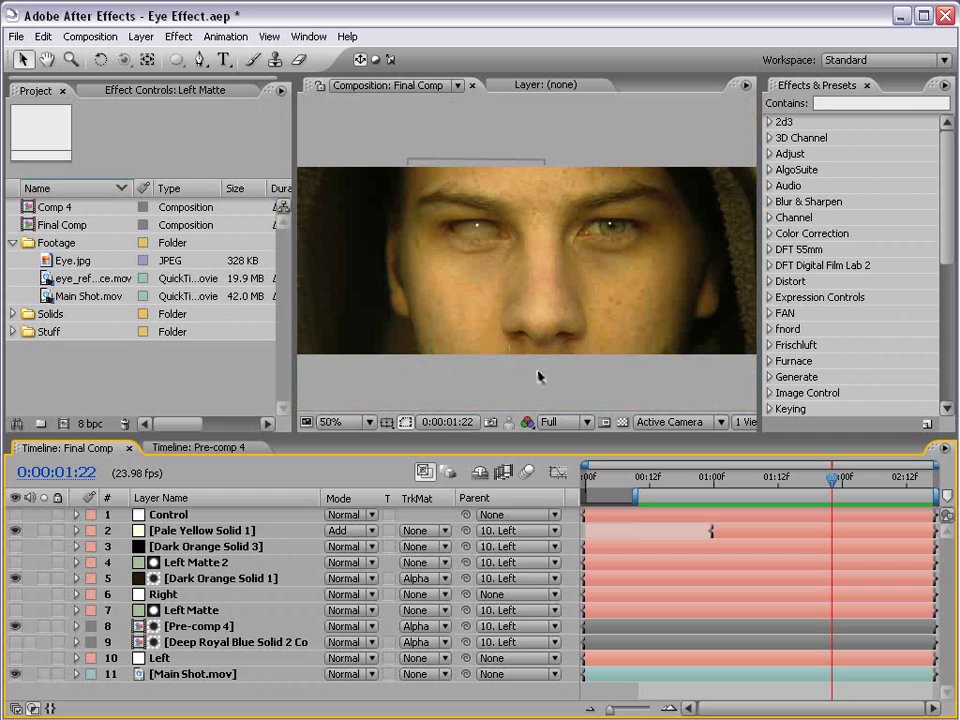
left_click(14, 627)
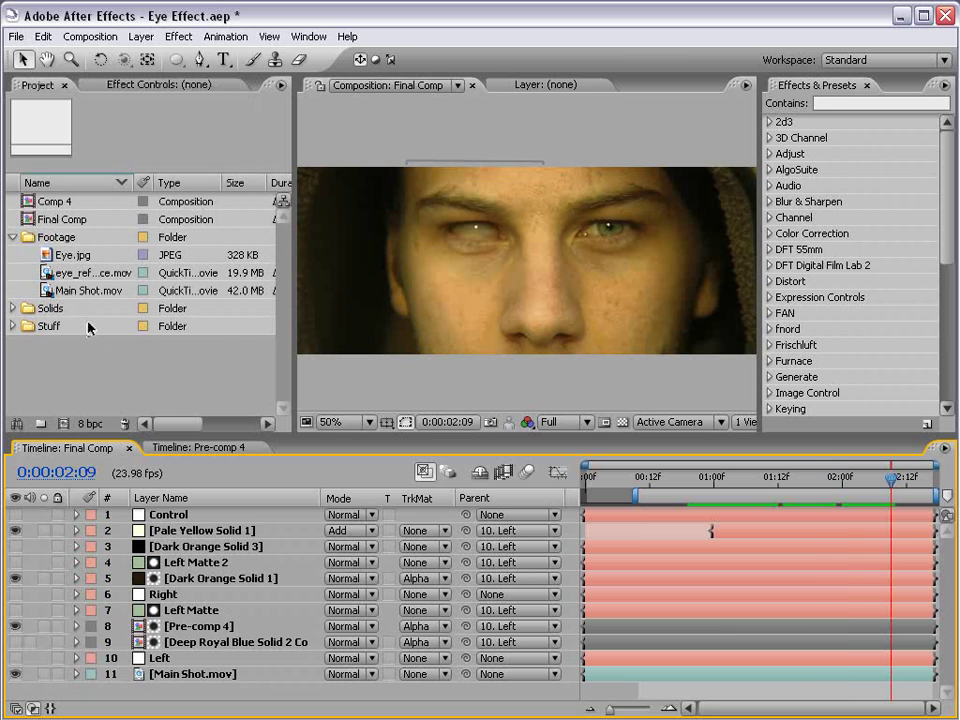
Step: Create a new composition from Main Shot.mov and, at 0:00:01:15, add a null object to it
left_click_drag(86, 290, 62, 427)
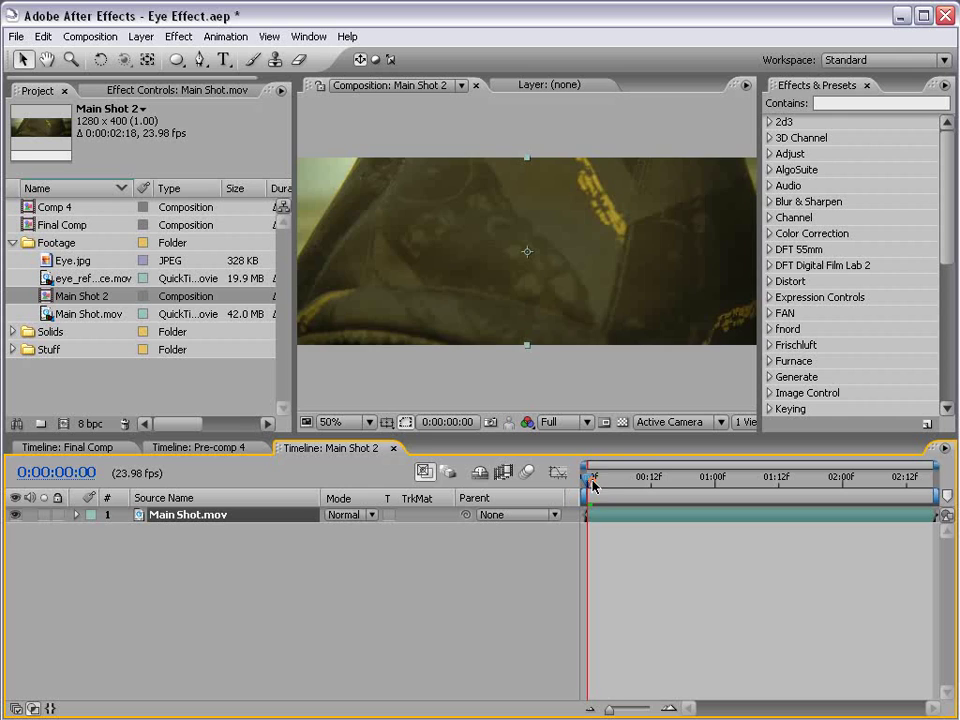
left_click_drag(588, 479, 799, 547)
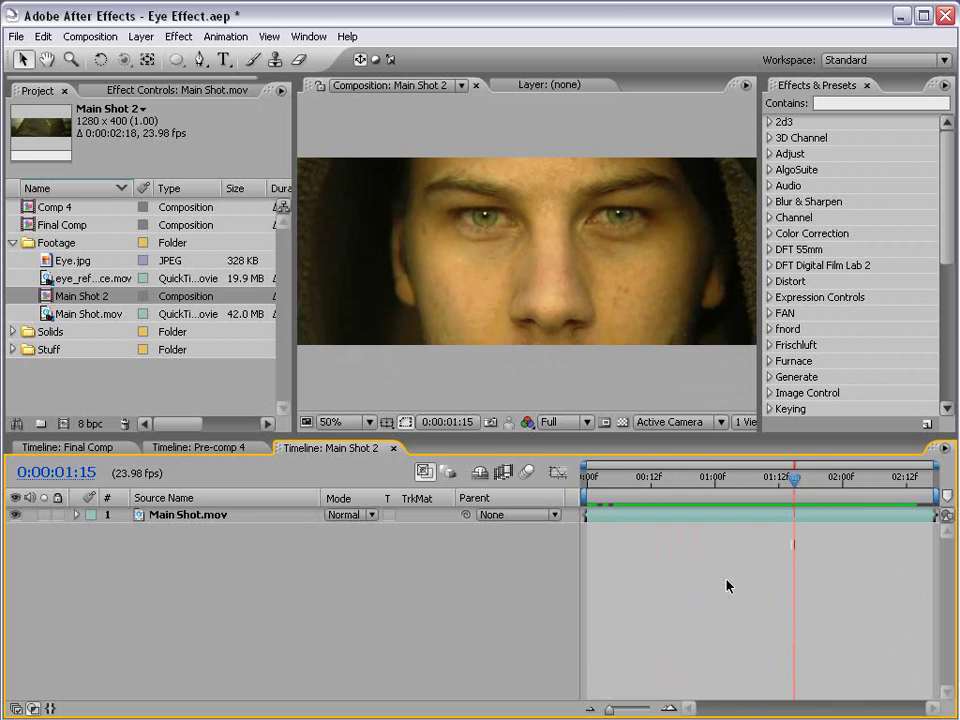
left_click(141, 36)
mouse_move(240, 56)
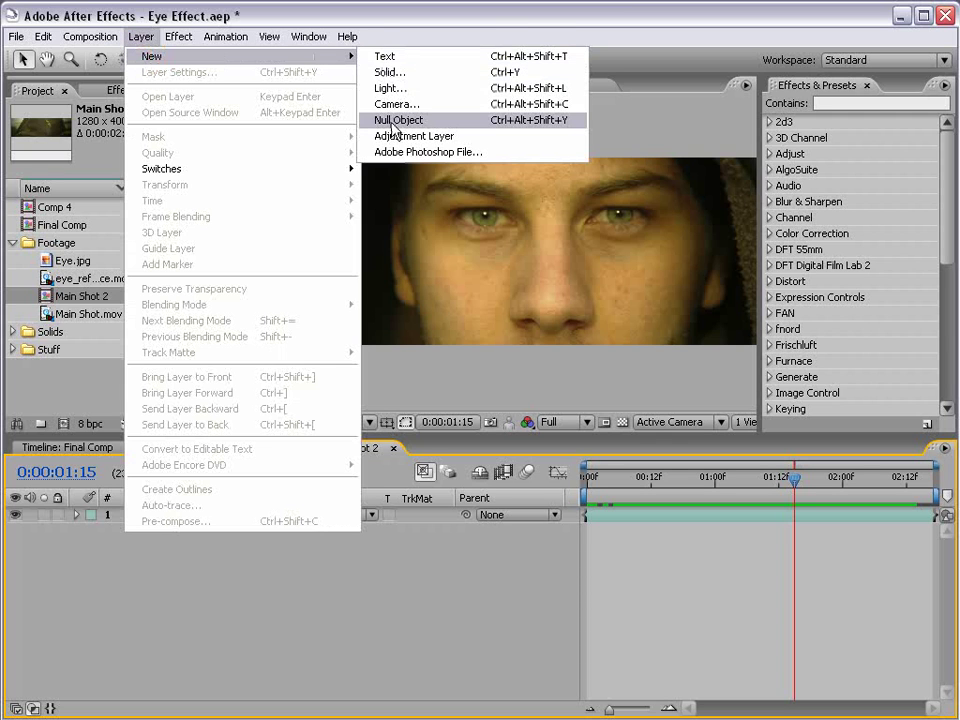
left_click(424, 120)
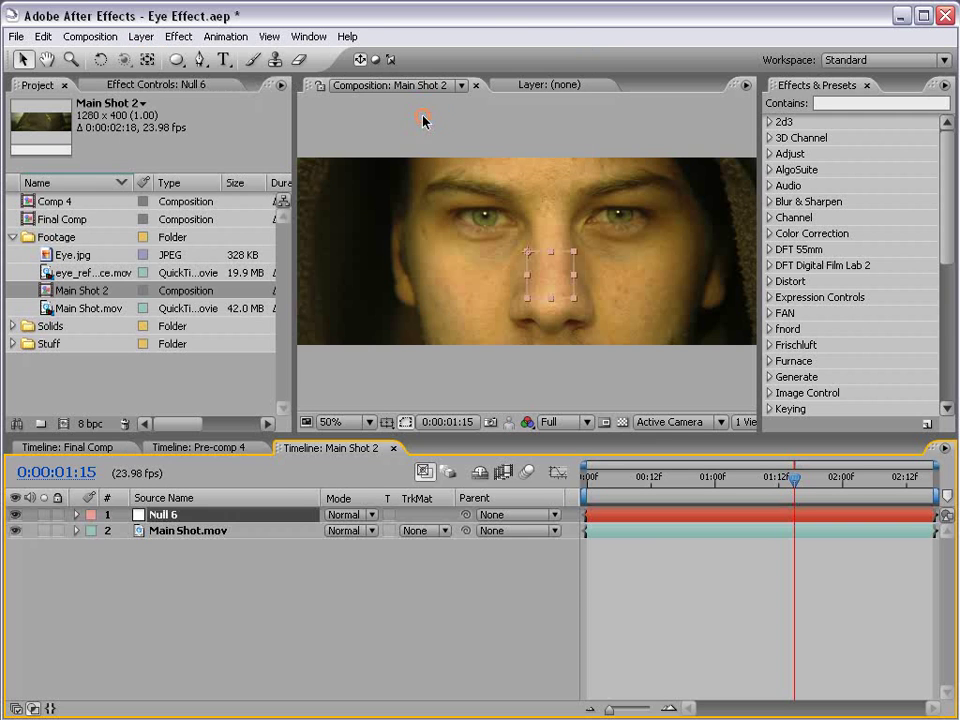
Step: Set up motion tracking on the Main Shot.mov layer with both Position and Rotation enabled
left_click(192, 532)
right_click(318, 178)
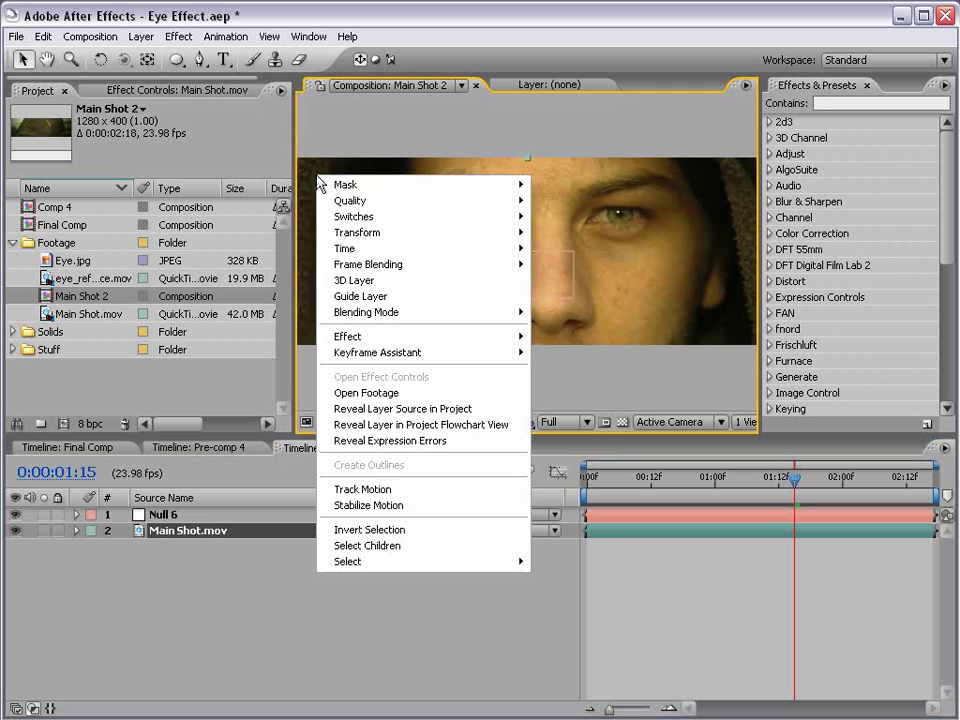
left_click(359, 490)
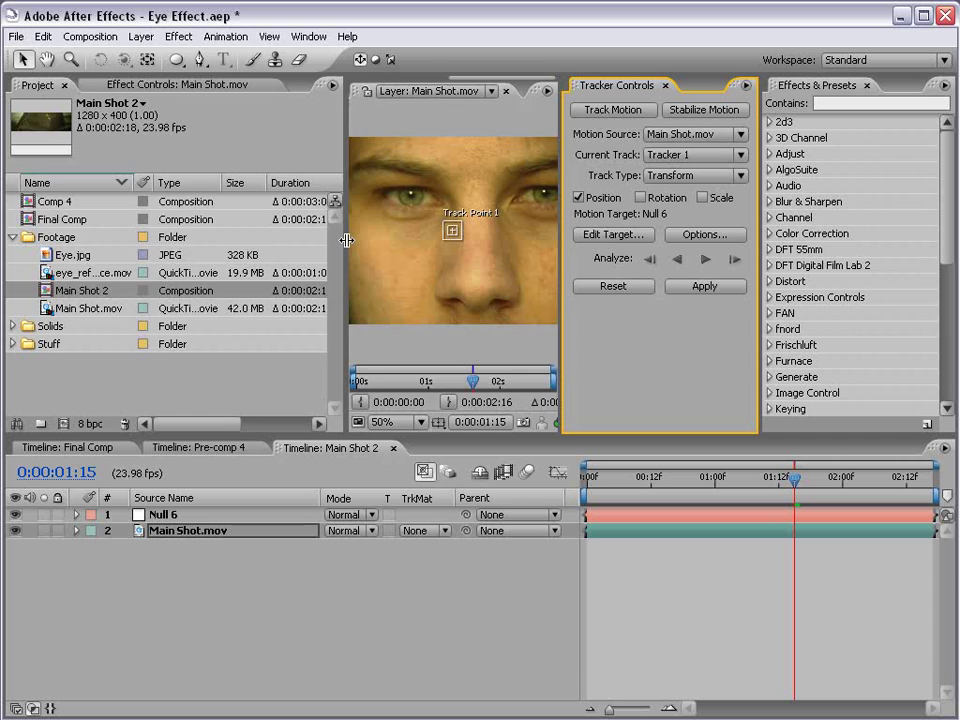
left_click_drag(343, 240, 97, 242)
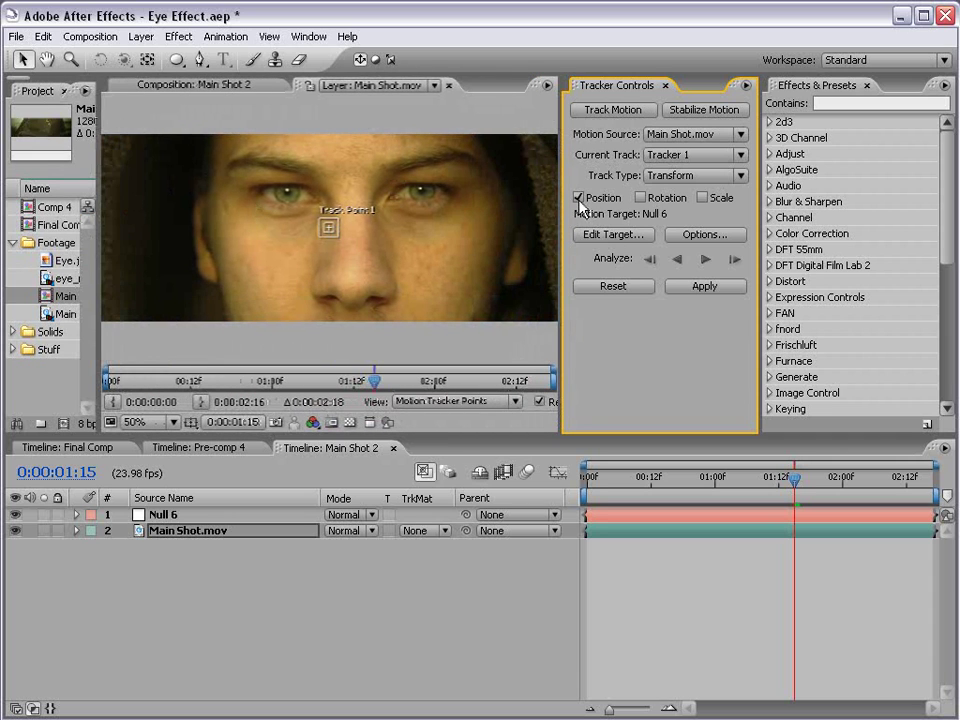
left_click(641, 198)
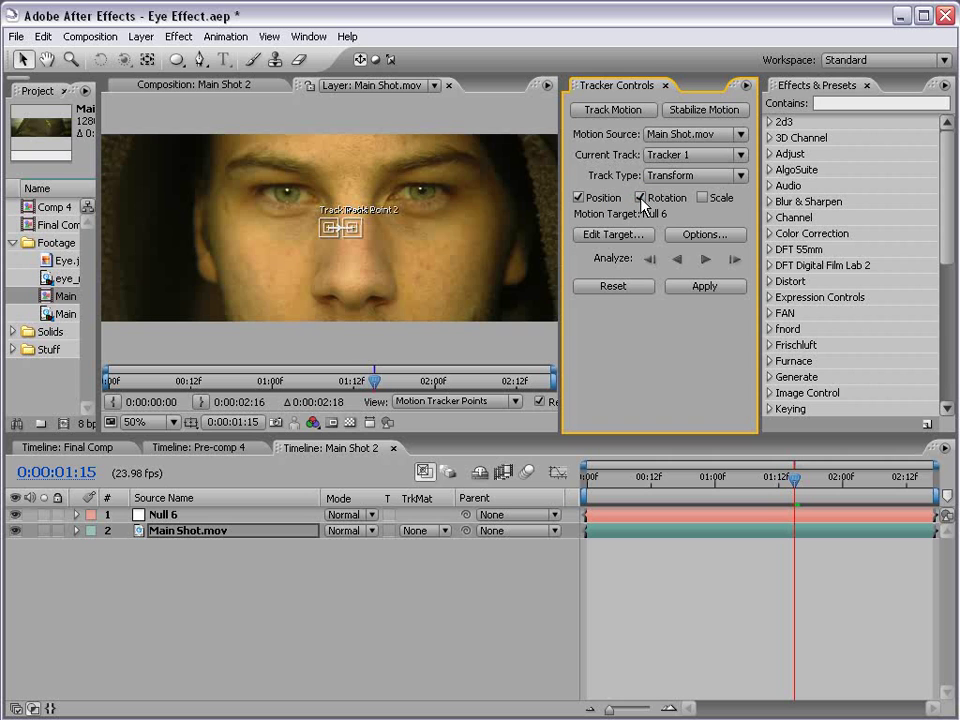
Step: Place Track Point 1 on the left-hand eye's outer corner and Track Point 2 on its inner corner, with enlarged feature and search regions
scroll(372, 251, "up", 1)
key("h")
left_click_drag(330, 129, 366, 205)
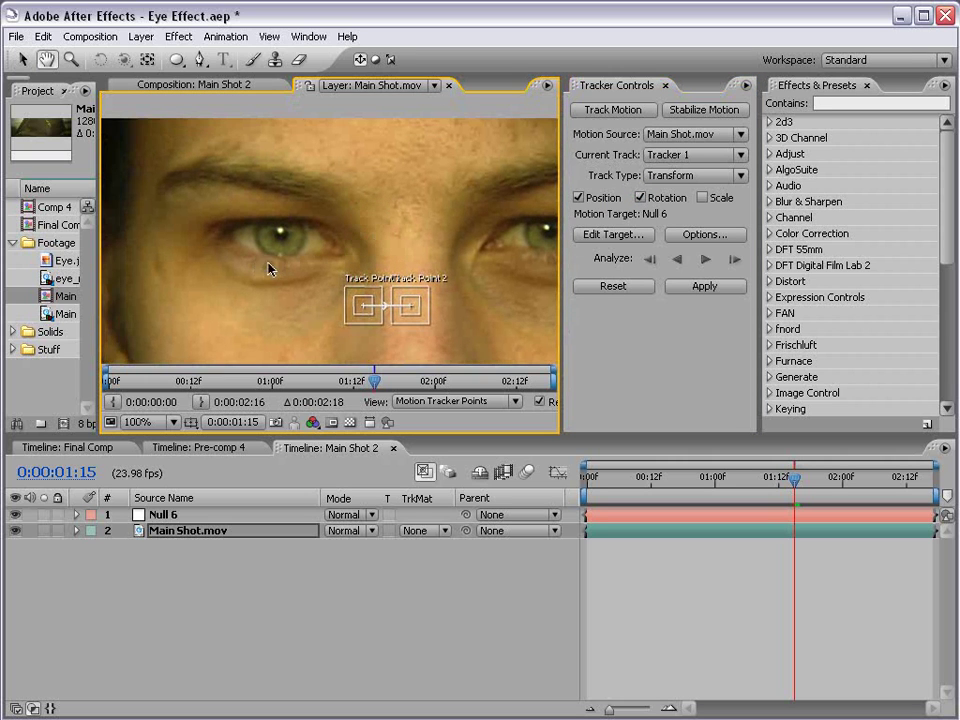
key("v")
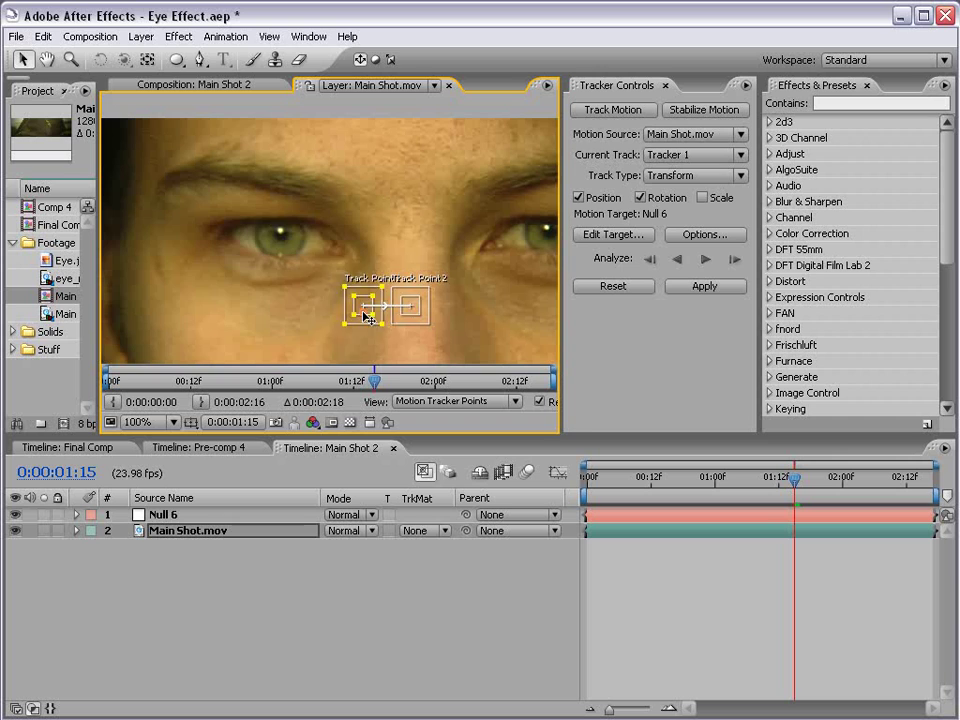
left_click_drag(368, 313, 278, 296)
left_click_drag(420, 315, 336, 262)
scroll(389, 279, "down", 1)
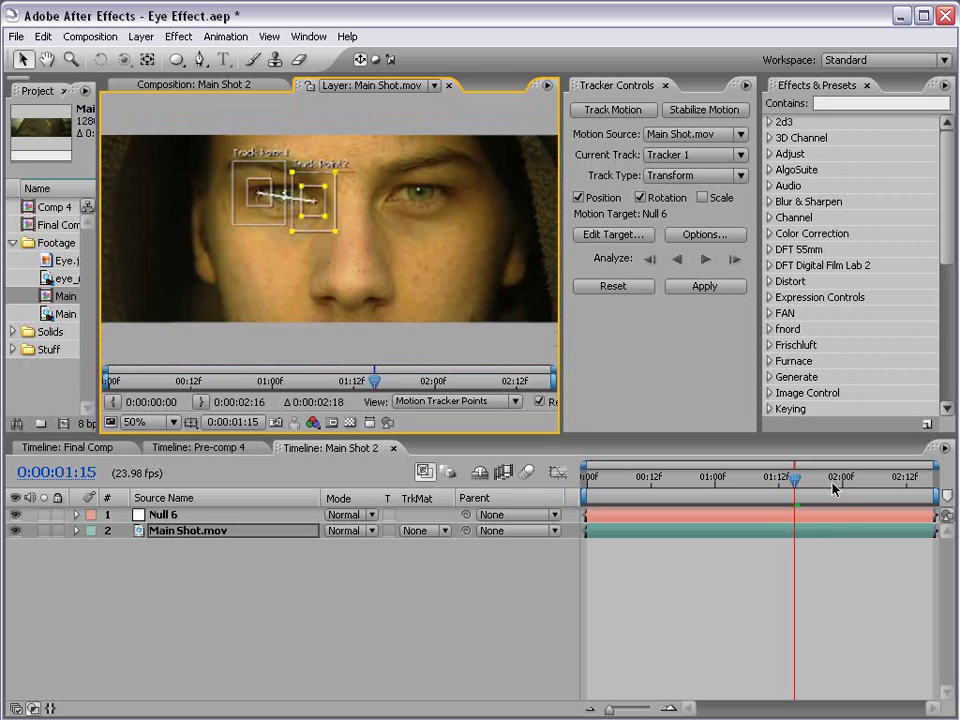
Step: Analyze both track points forward from 0:00:01:15 to the clip's end, and backward from 0:00:01:15 to 0:00:00:20
left_click(699, 259)
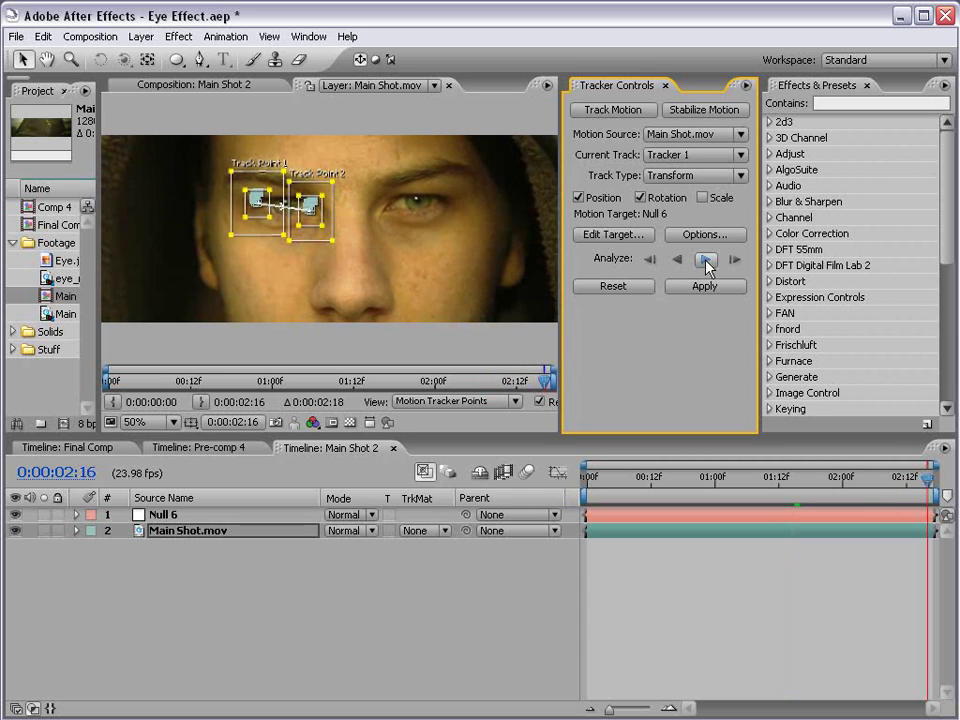
left_click(734, 261)
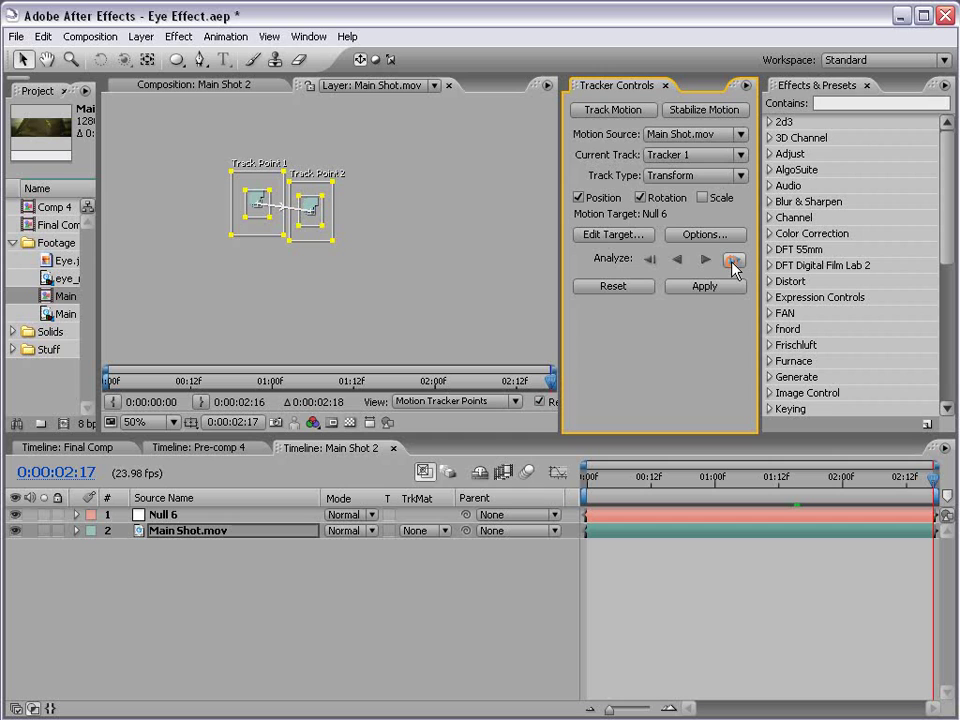
left_click_drag(791, 484, 797, 483)
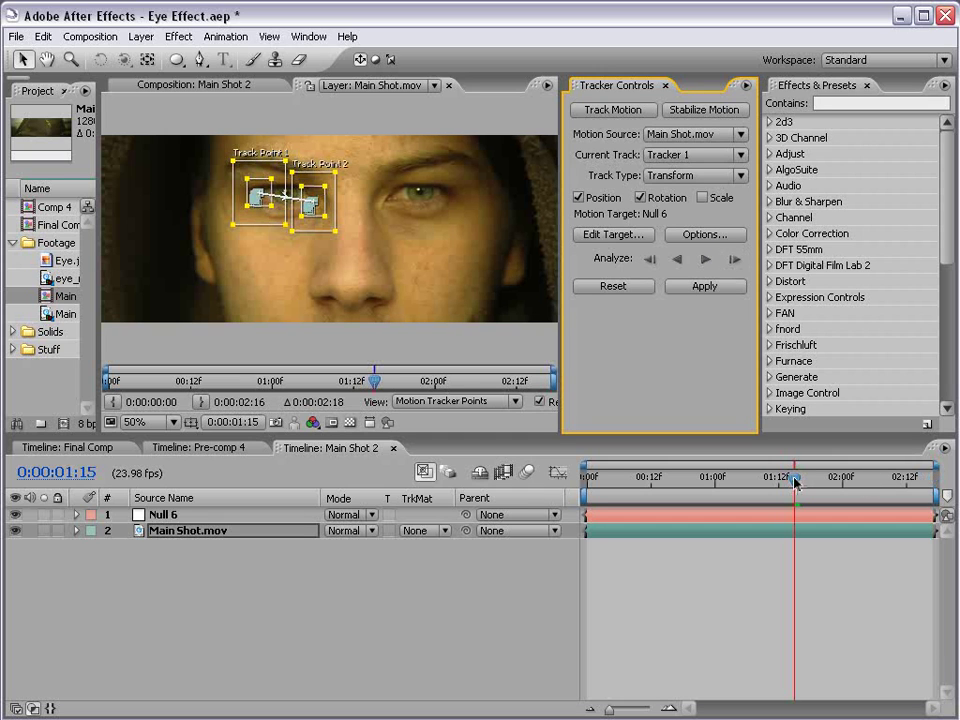
left_click(679, 261)
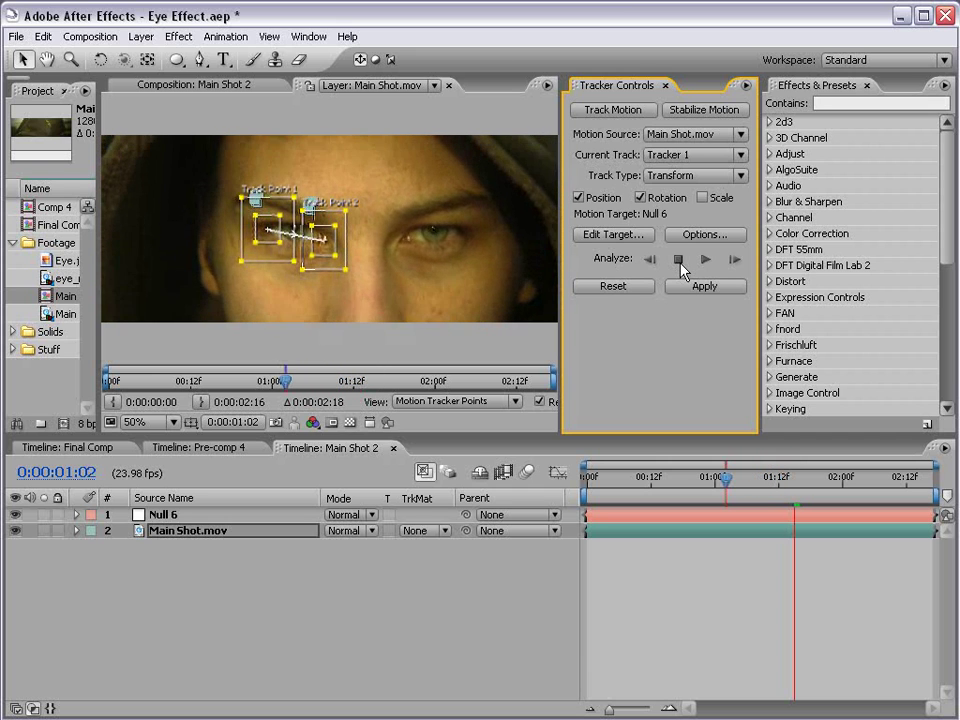
left_click(681, 265)
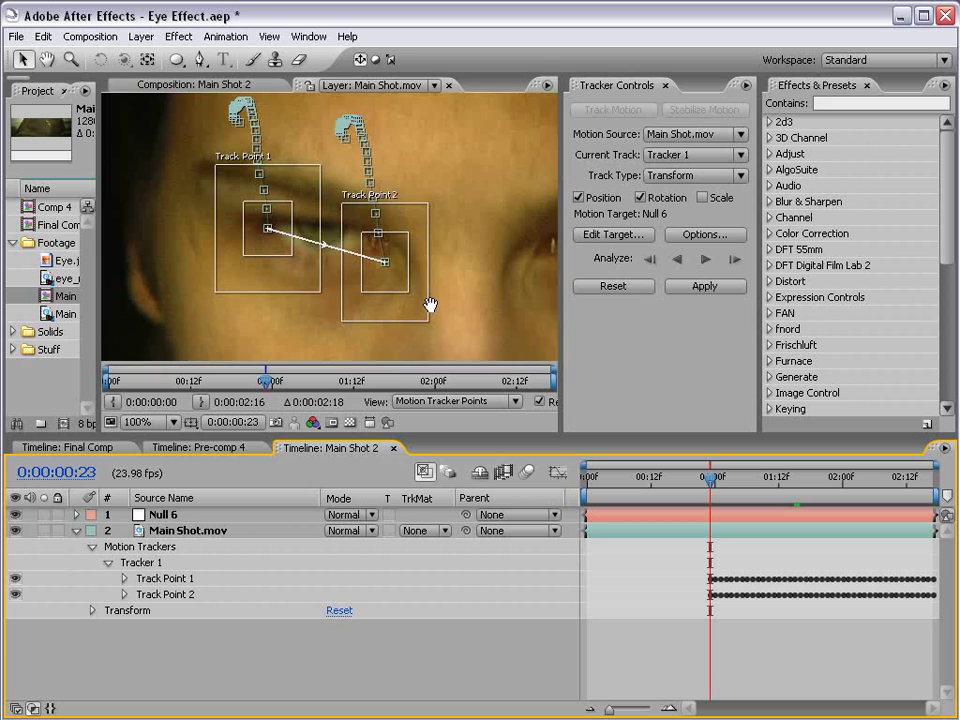
left_click_drag(430, 305, 437, 287)
left_click(650, 259)
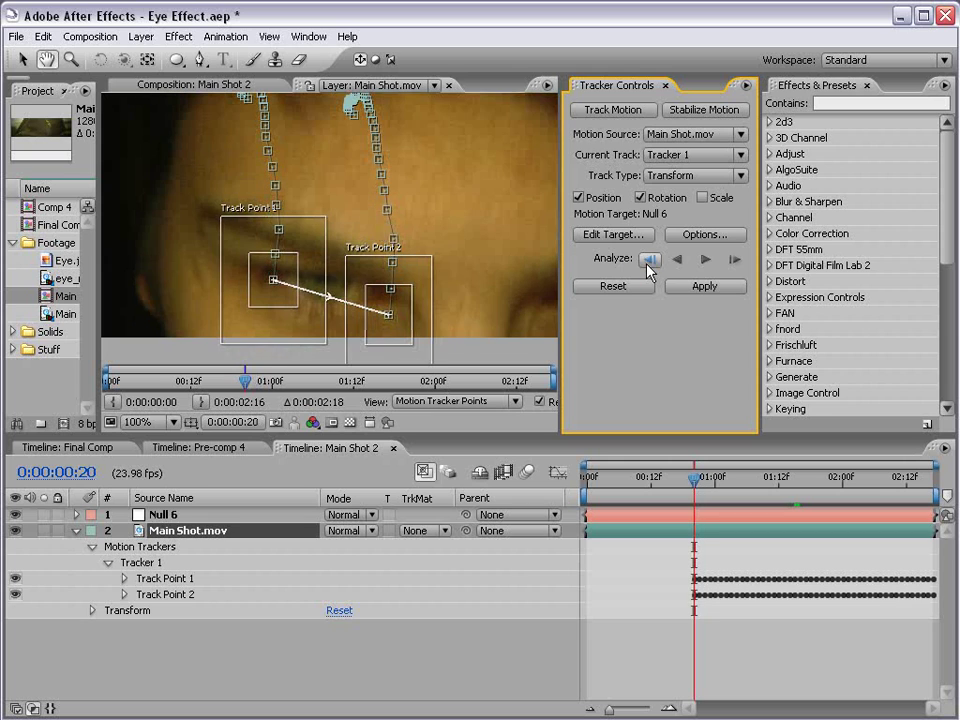
Step: Try to analyze one more frame backward to 0:00:00:19, and undo that tracking
left_click(648, 261)
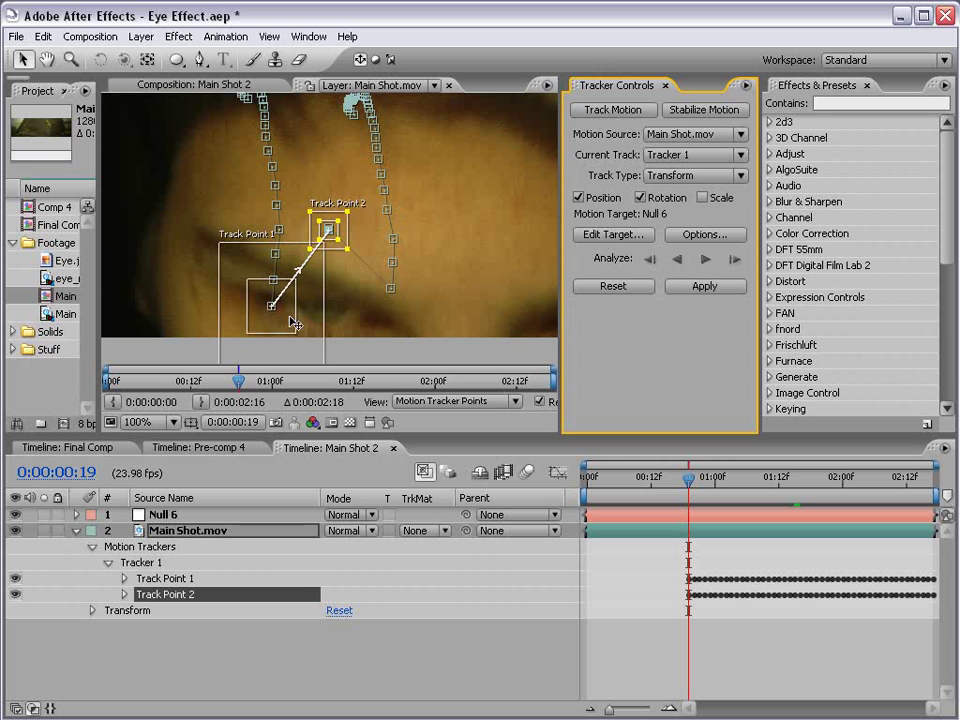
left_click(45, 37)
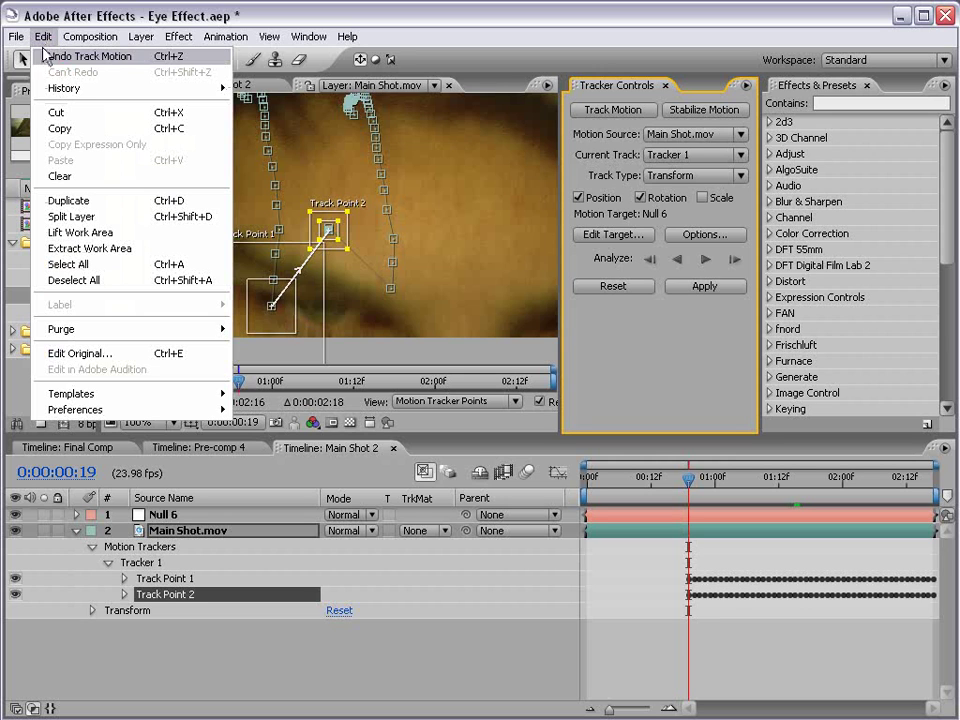
left_click(121, 58)
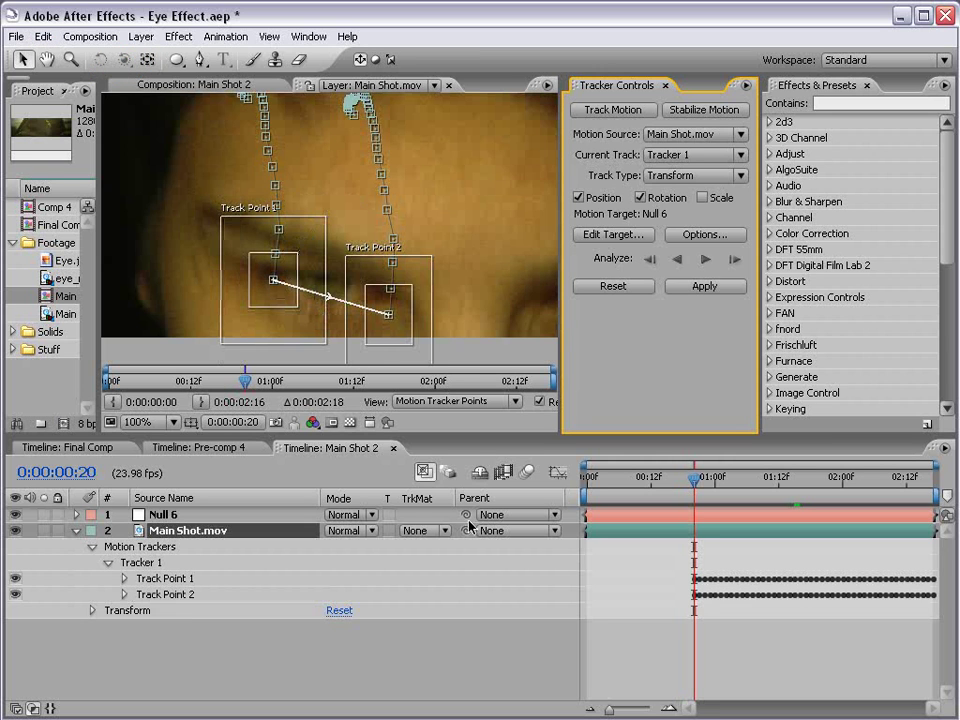
Step: Compare frames 0:00:00:19 and 0:00:00:20 to judge how the eye corners move between them
left_click(714, 648)
key("=")
key("=")
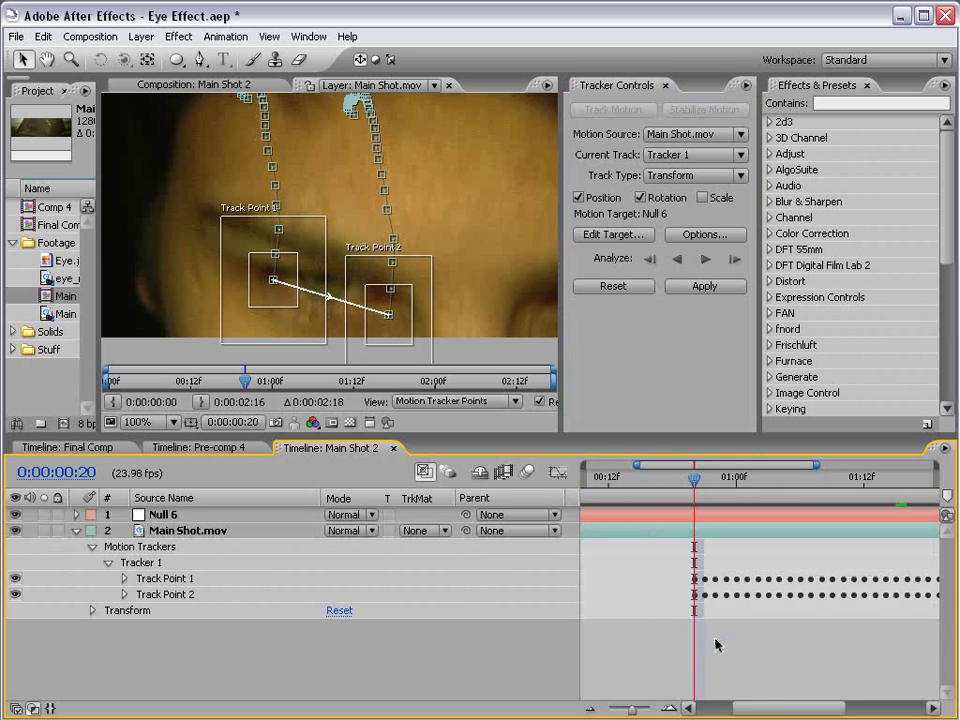
left_click_drag(686, 608, 772, 626)
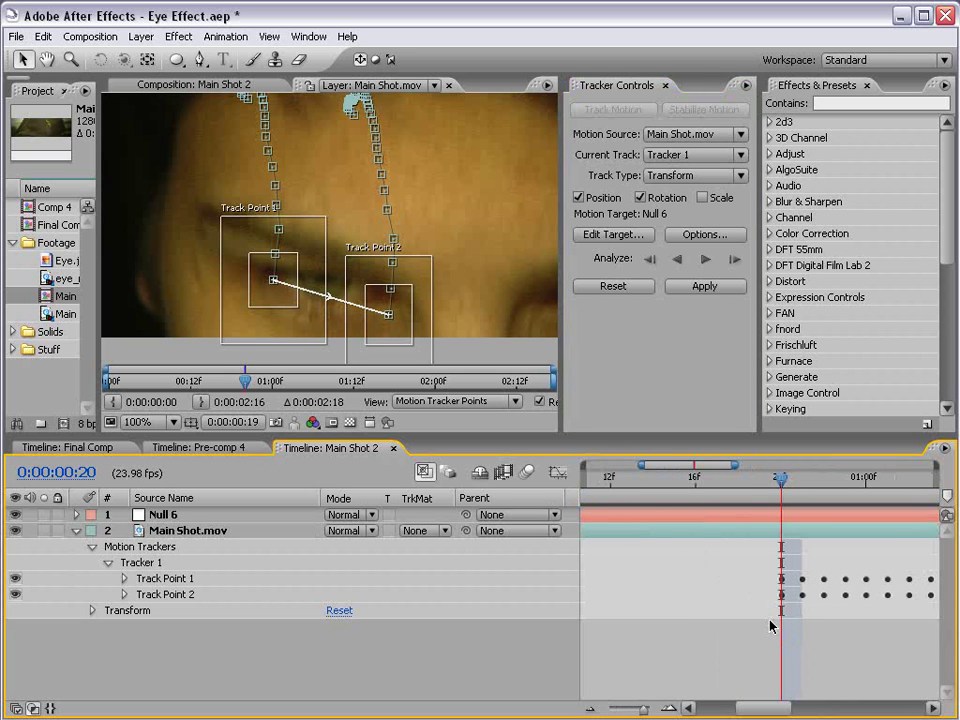
key("Page_Up")
key("Page_Down")
key("Page_Up")
key("Page_Down")
key("Page_Up")
Step: At 0:00:00:19, manually move the attach points of Track Points 1 and 2 down to the eye's corners
key("h")
left_click_drag(268, 276, 282, 228)
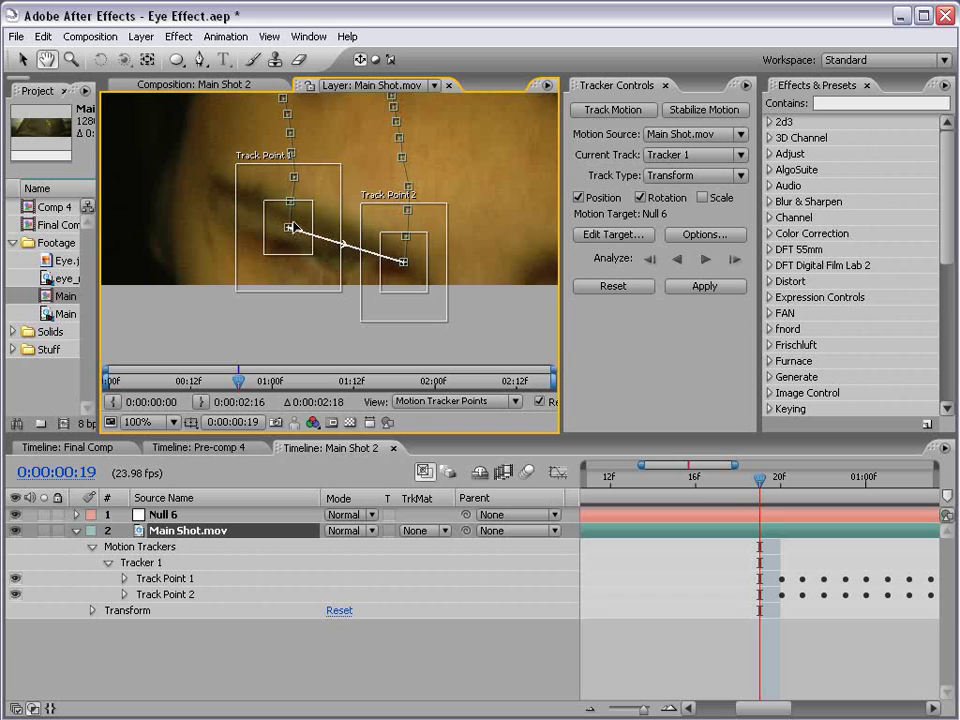
left_click(290, 232)
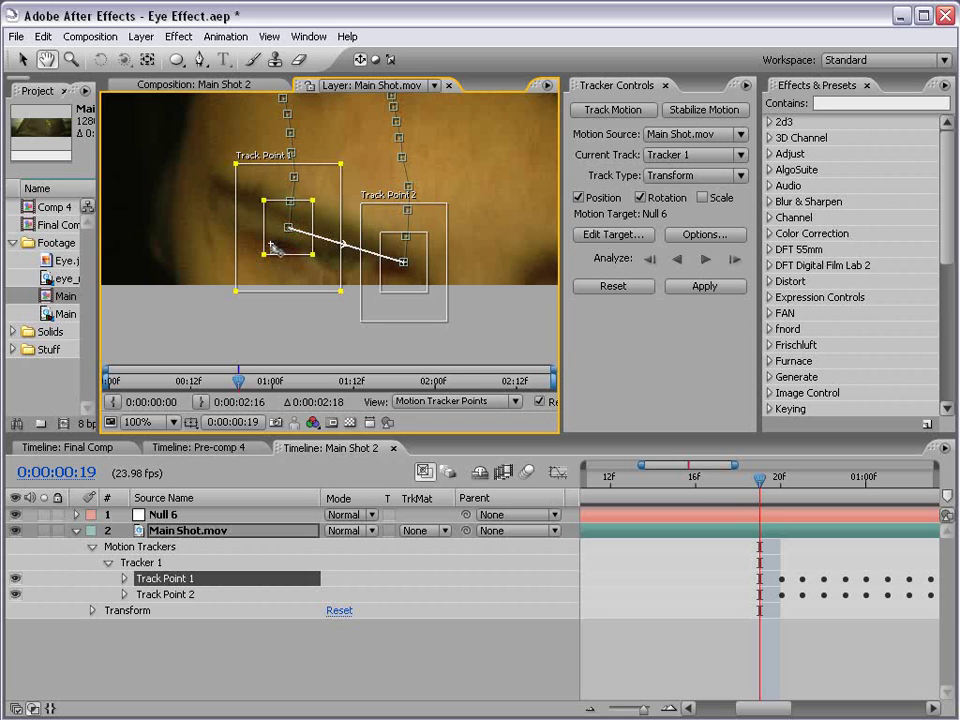
left_click_drag(289, 227, 274, 249)
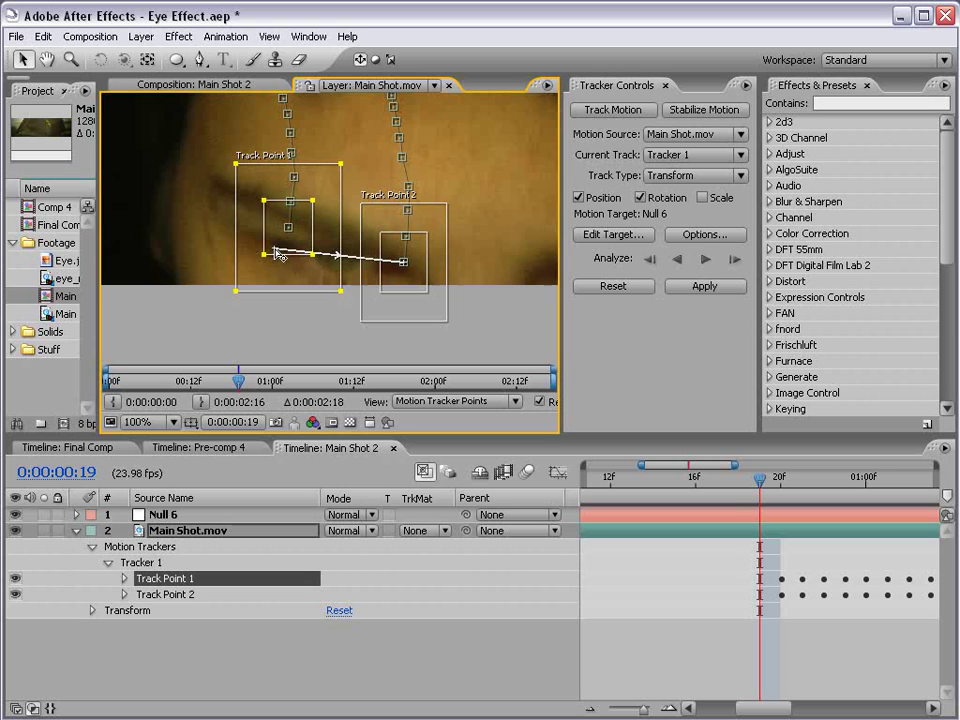
left_click(406, 266)
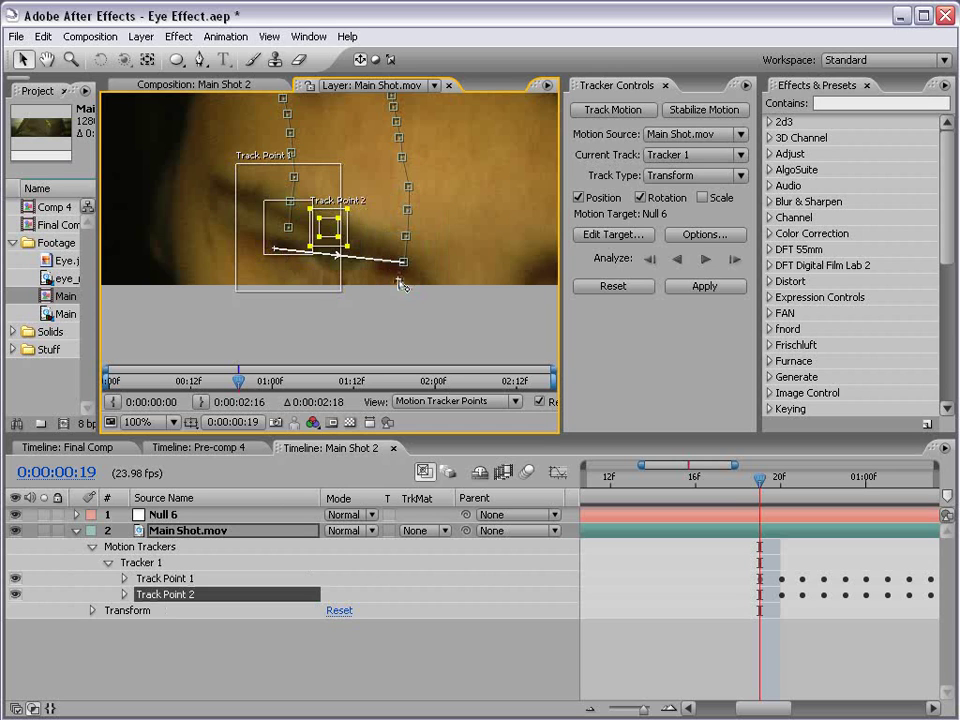
left_click_drag(397, 287, 398, 284)
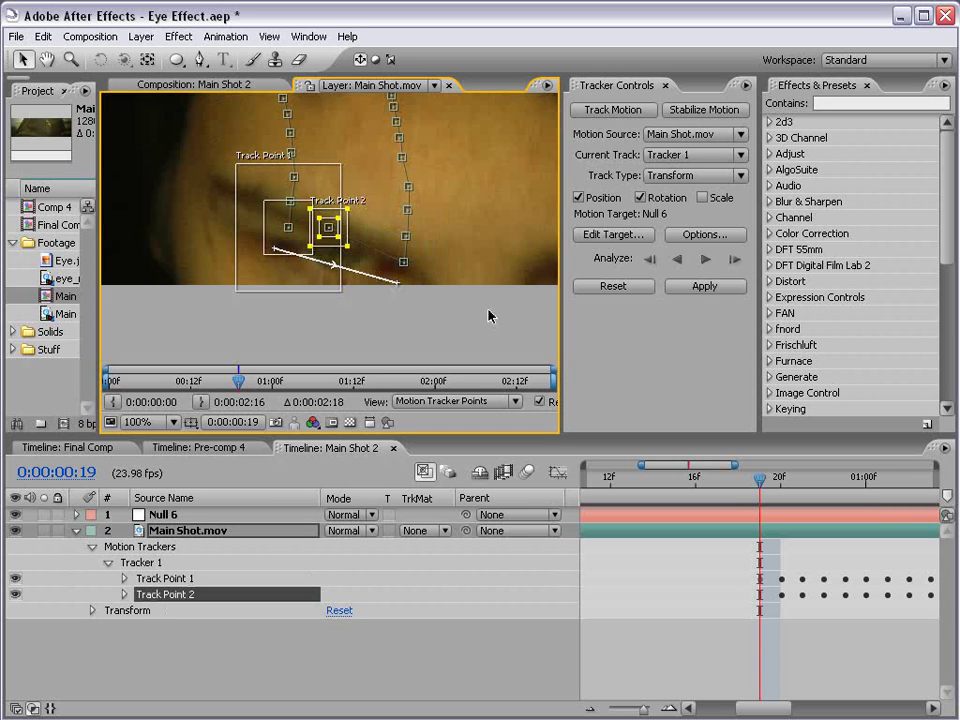
Step: At 0:00:00:18, manually move both track points' attach points to follow the eye's corners
key("Page_Up")
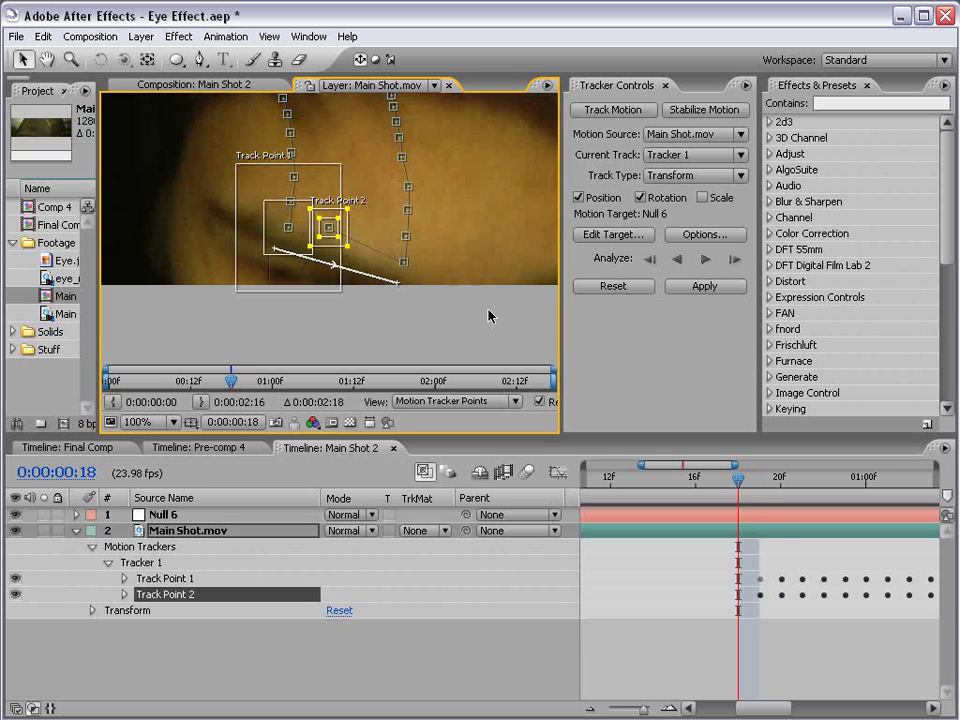
left_click(268, 258)
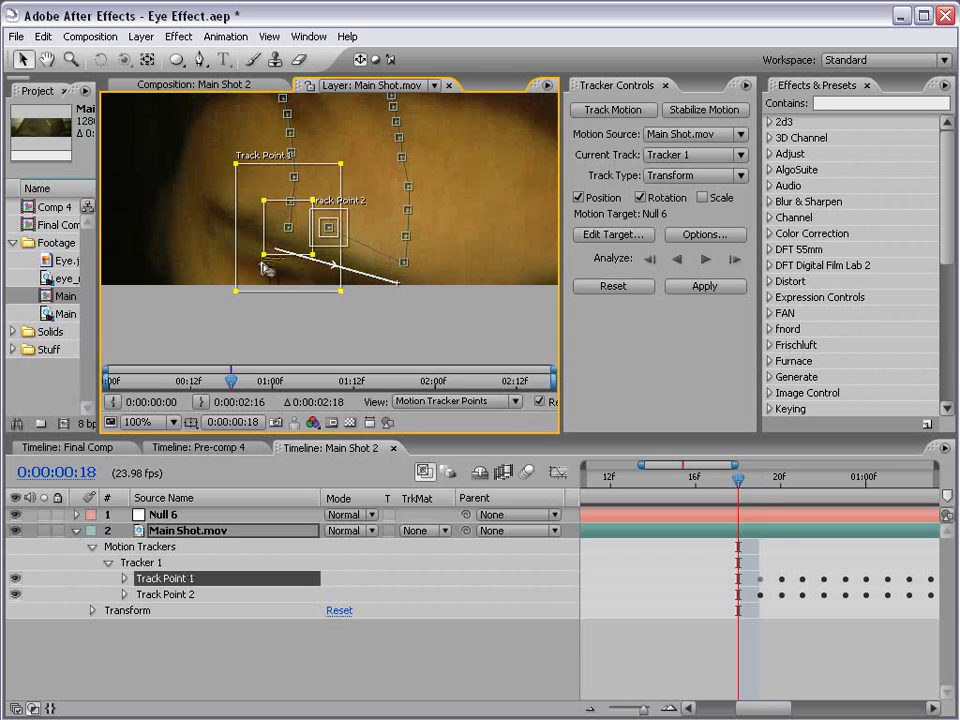
left_click(396, 284)
left_click_drag(378, 312, 382, 313)
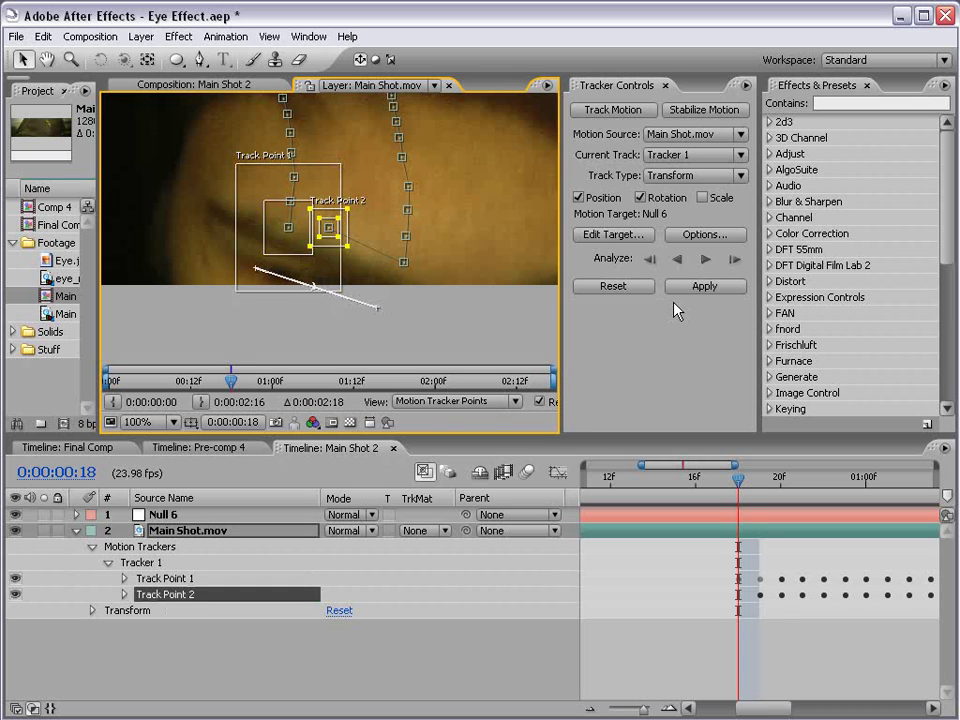
Step: One frame earlier, at 0:00:00:17, shift both attach points farther down and left to follow the eye
key("Page_Up")
left_click_drag(255, 268, 237, 294)
left_click_drag(378, 309, 364, 333)
Step: Step forward through the frames to 0:00:00:19 to check the hand-placed attach points against the footage
left_click(649, 664)
key("Page_Down")
key("Page_Down")
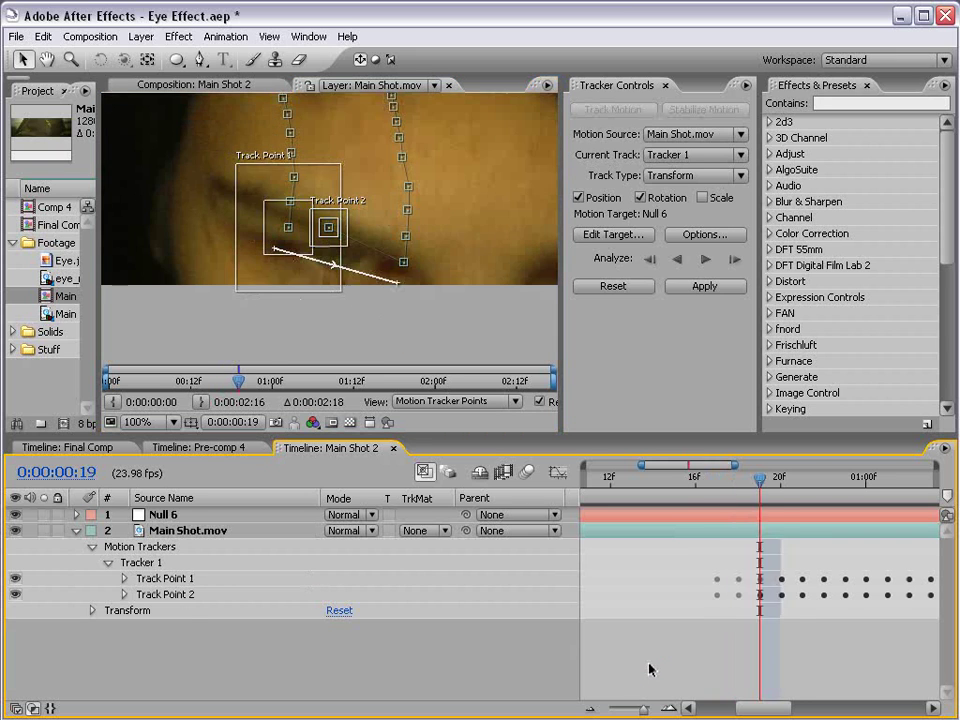
Step: Step through the frames around 0:00:00:19 and on to 0:00:01:00 to check how both track points follow the eye
key("Page_Down")
key("Page_Up")
key("Page_Up")
key("Page_Down")
key("Page_Down")
key("Page_Down")
key("Page_Down")
key("Page_Down")
key("Page_Down")
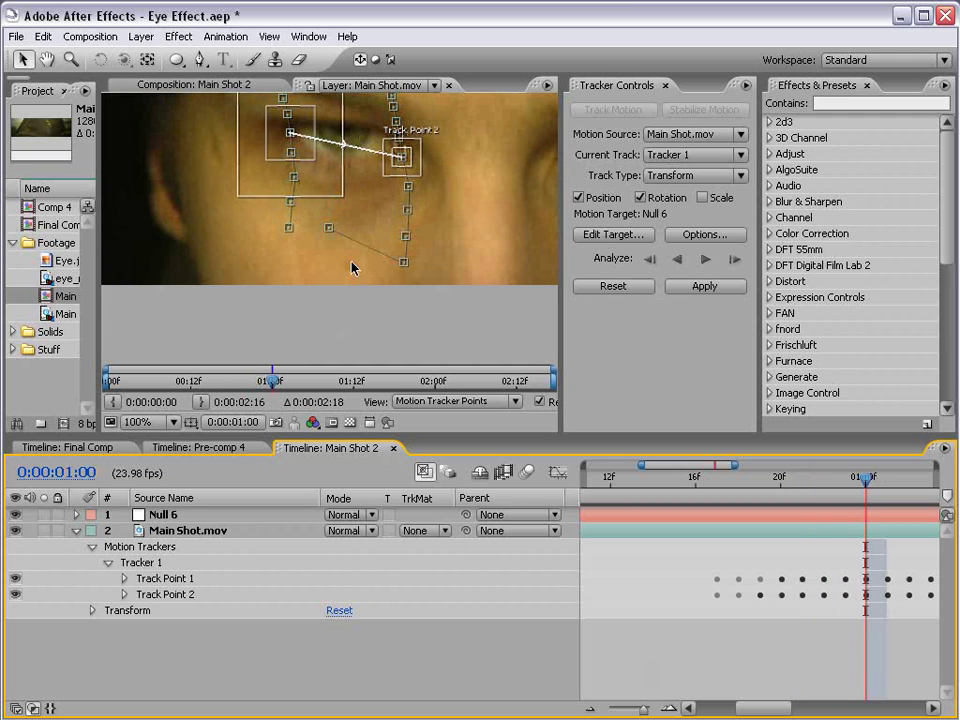
scroll(351, 267, "down", 2)
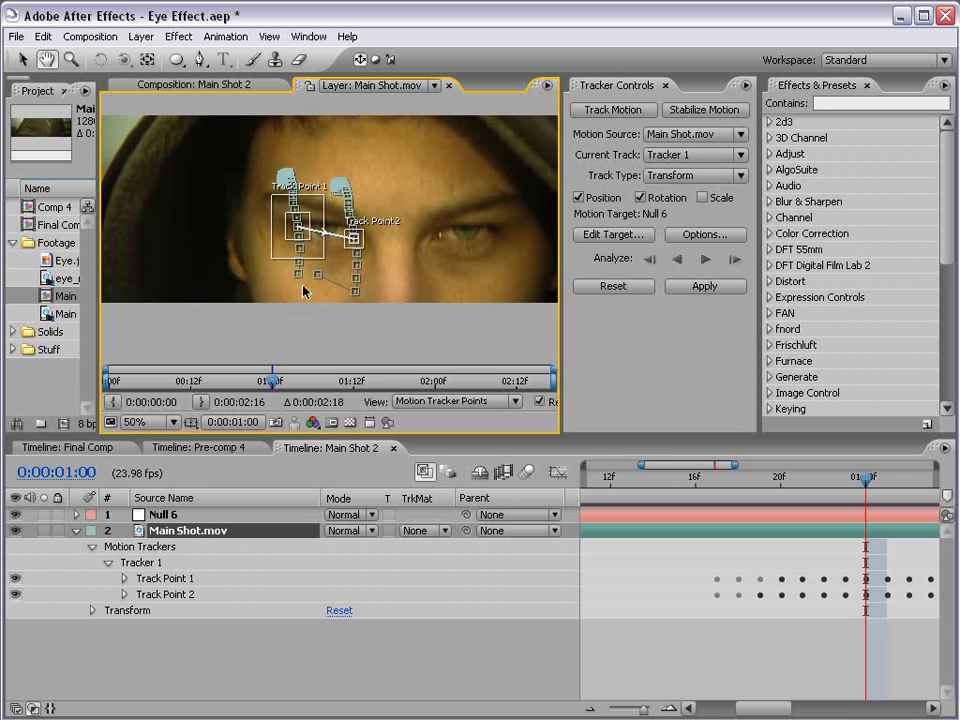
Step: Set Null 6 as the motion target and apply the tracking data to it in the X and Y dimensions
left_click(613, 238)
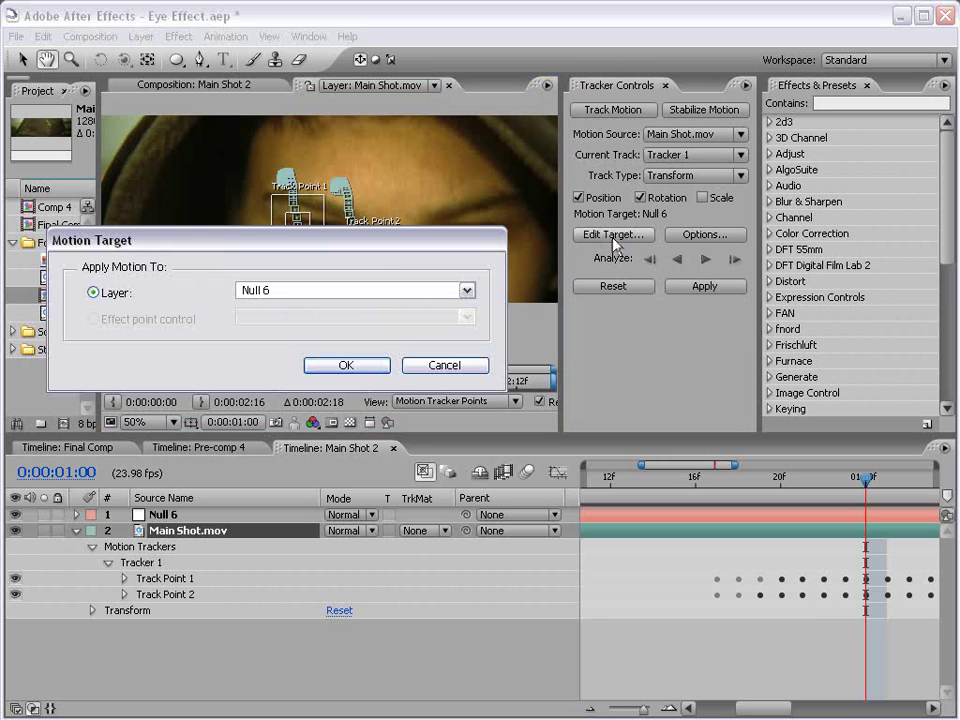
left_click(250, 290)
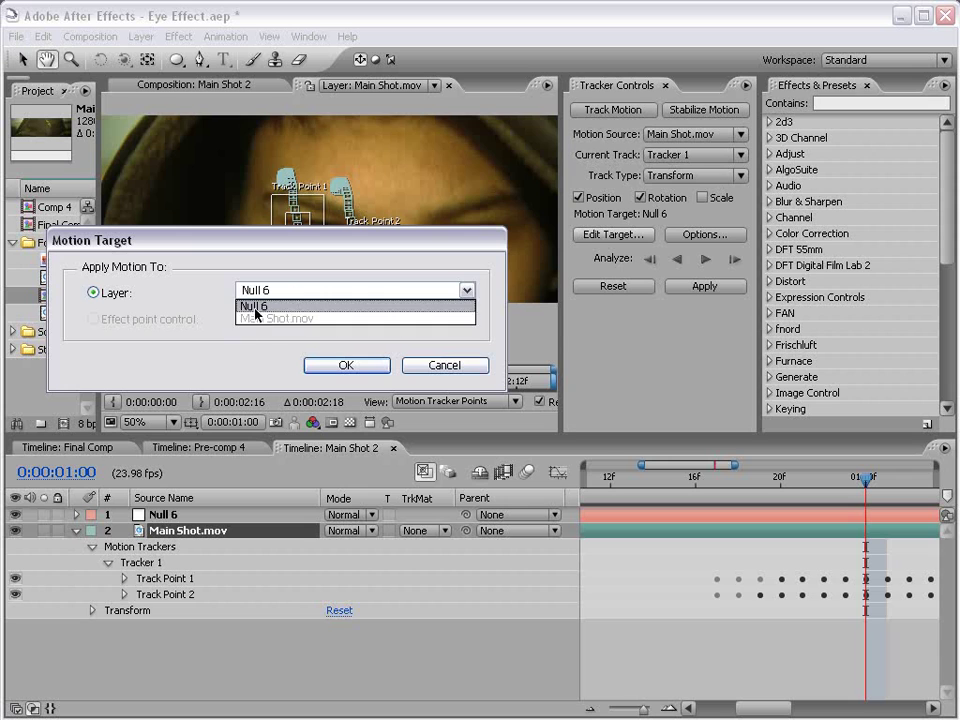
left_click(255, 306)
left_click(349, 367)
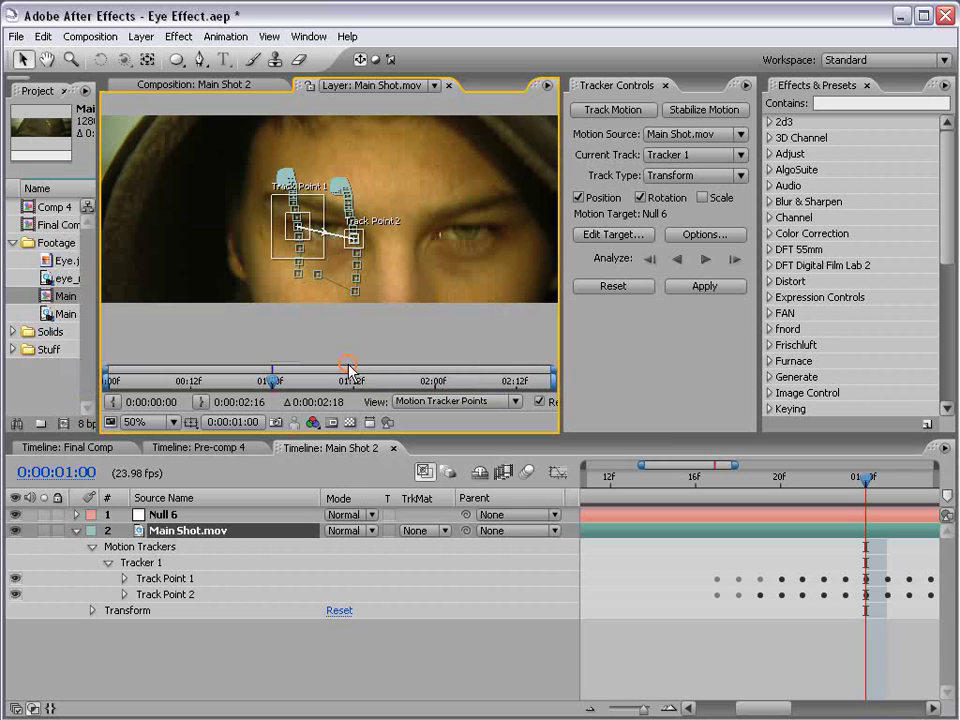
left_click(704, 290)
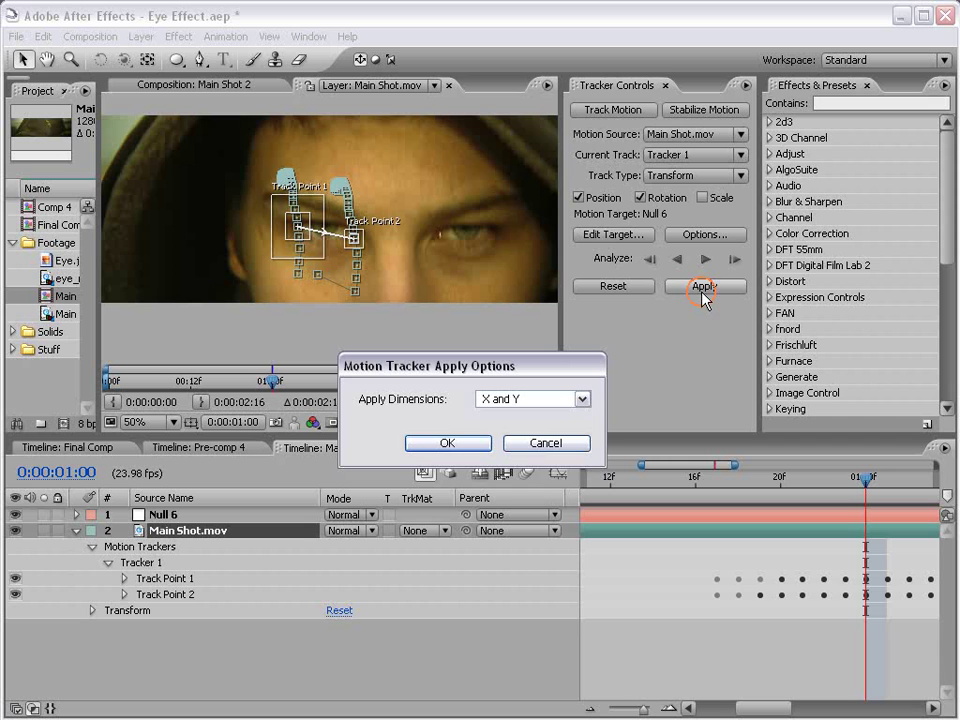
left_click(445, 443)
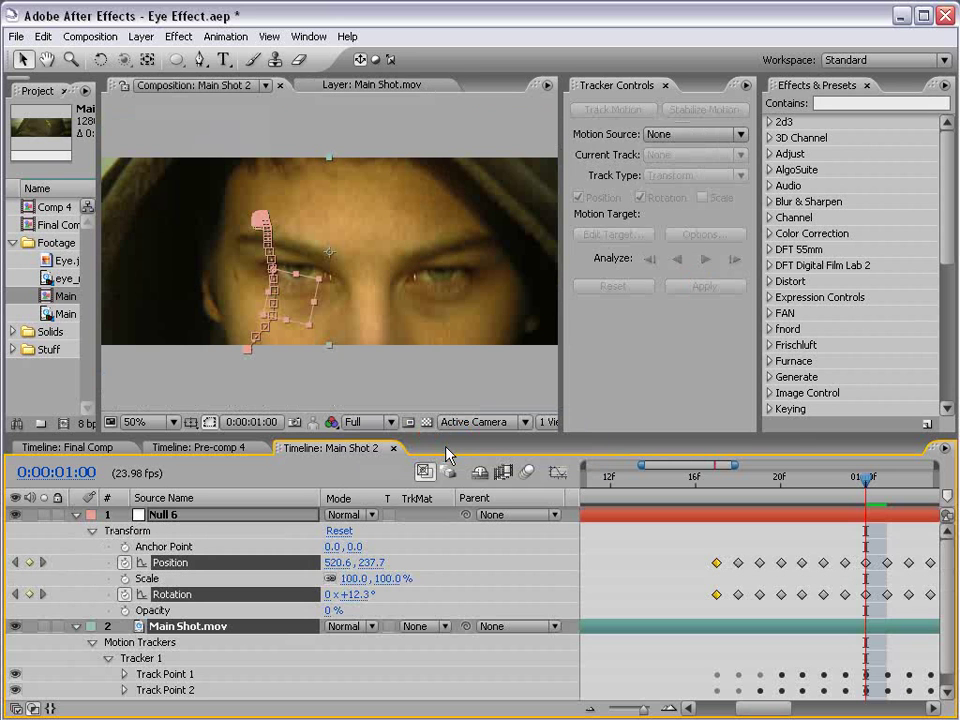
Step: Scrub the composition to 0:00:02:15 to check the tracked null's motion against the eye
key("minus")
key("minus")
key("minus")
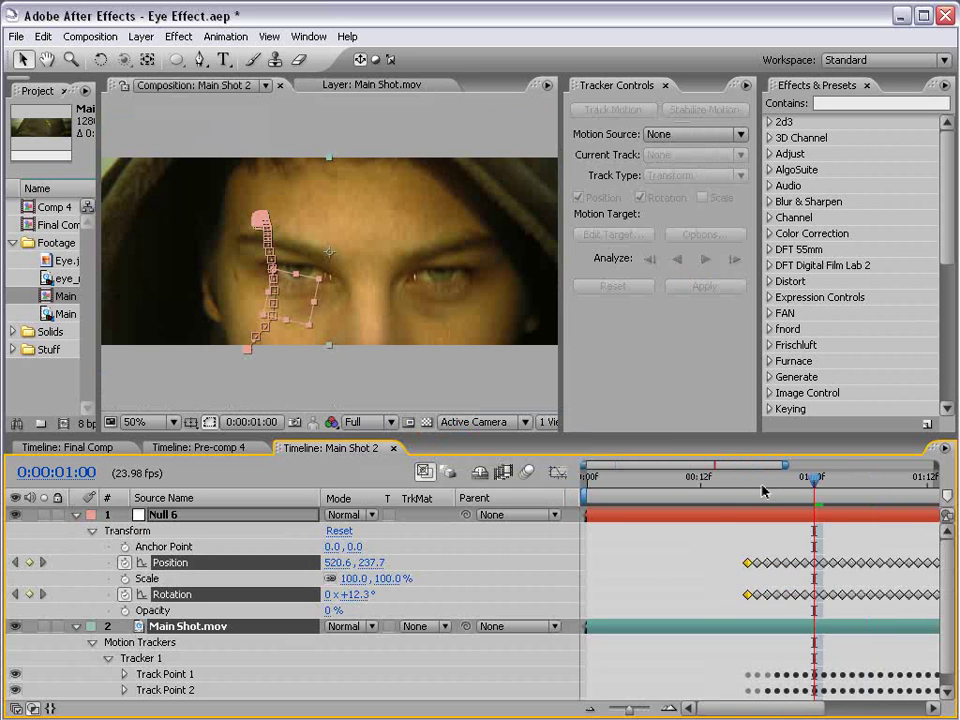
left_click_drag(714, 483, 922, 528)
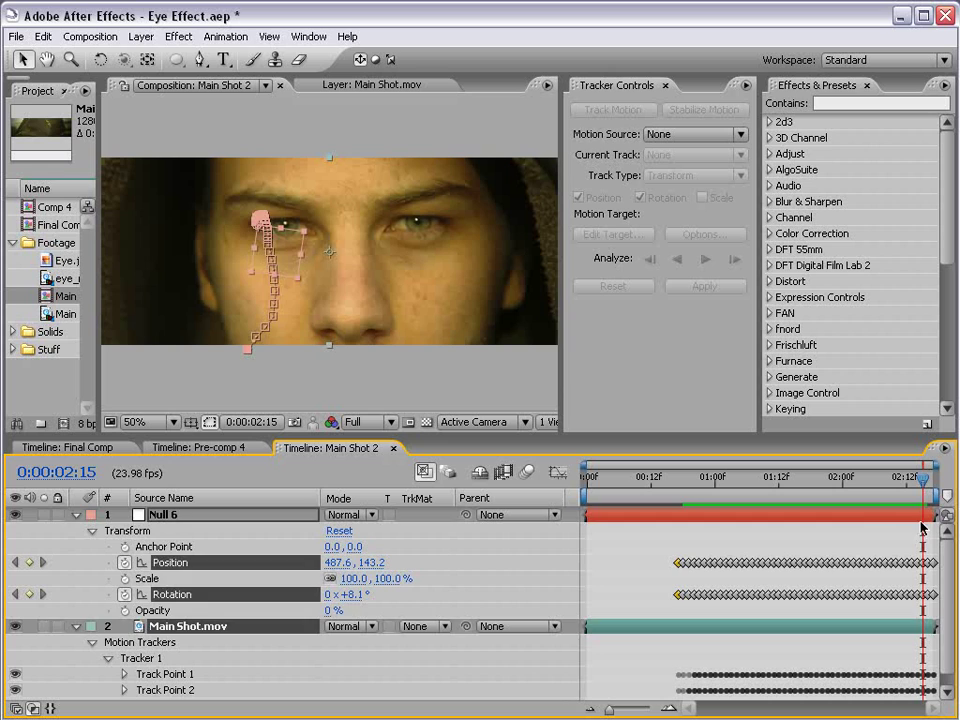
Step: Deselect the keyframed properties, collapse the Null 6 and Main Shot.mov layers, and close the Tracker Controls
left_click(868, 527)
left_click(76, 515)
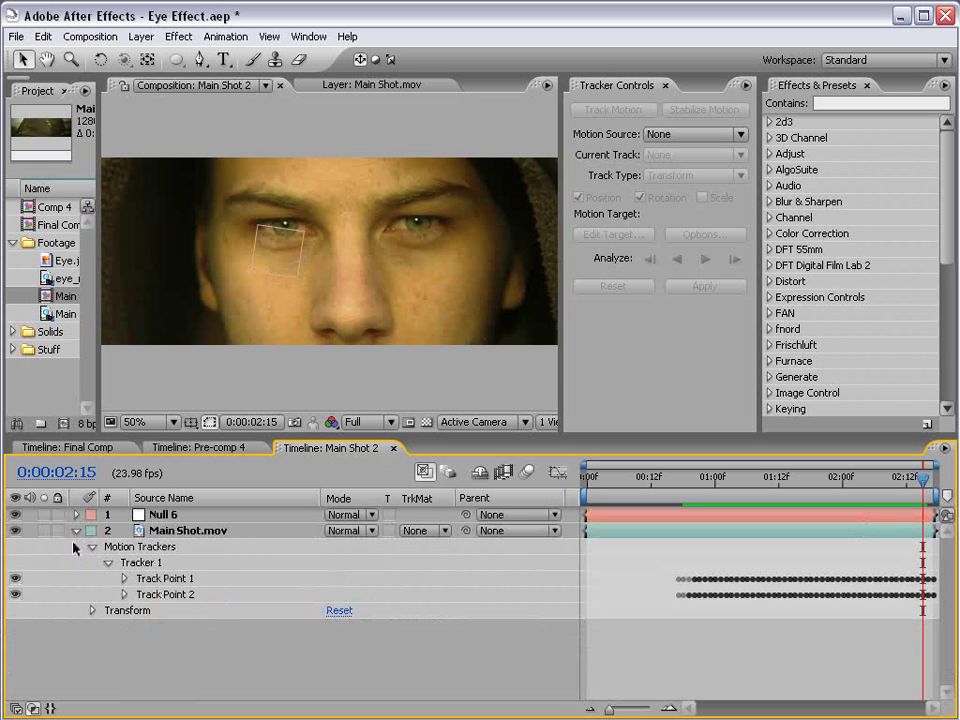
left_click(76, 531)
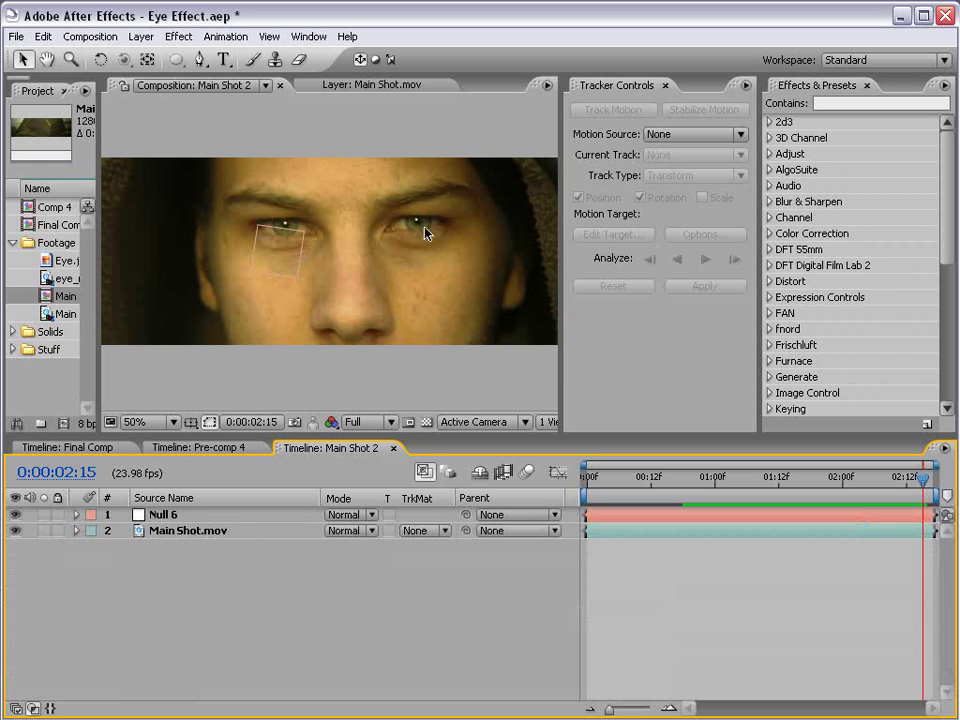
left_click(665, 87)
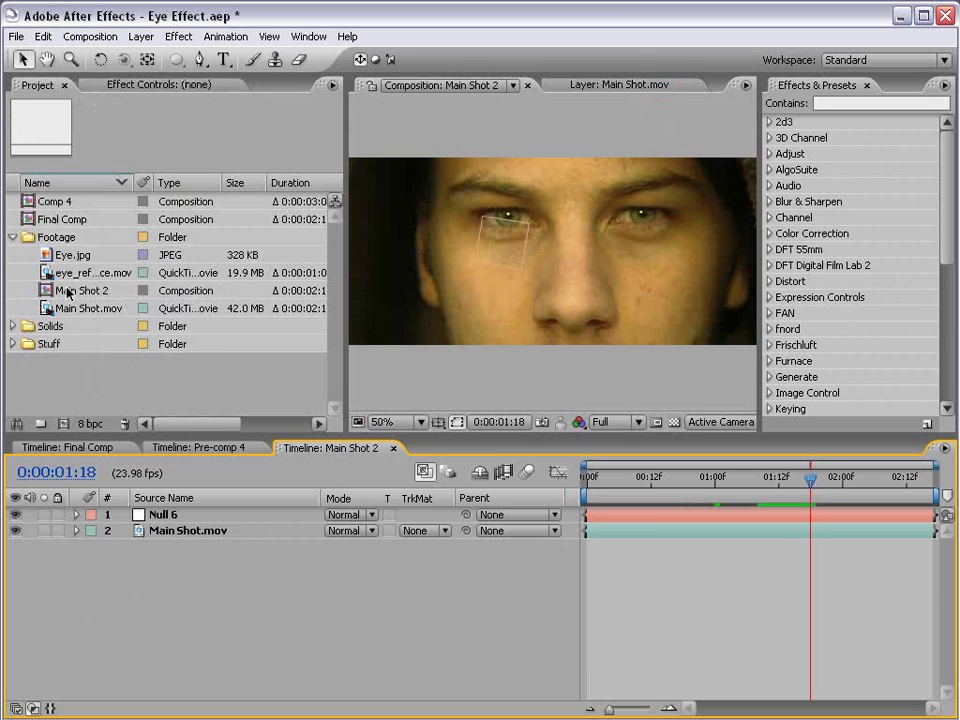
Step: Create a new composition from eye_reference.mov and scrub it to 0:00:00:14 to inspect the eyes up close
left_click(62, 272)
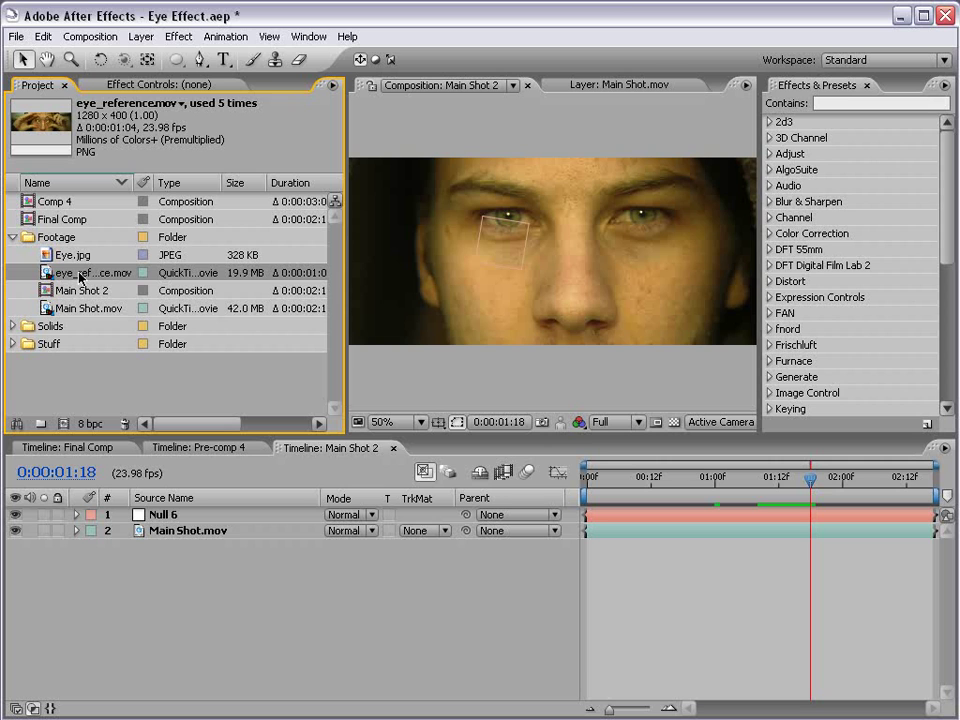
left_click_drag(80, 277, 63, 423)
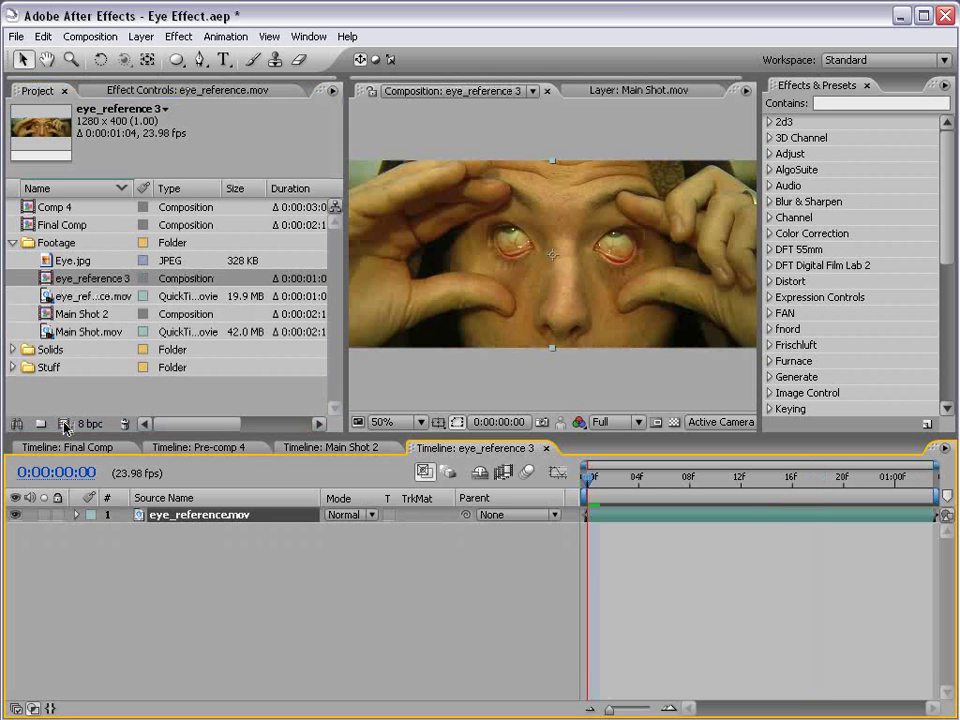
left_click_drag(577, 475, 767, 476)
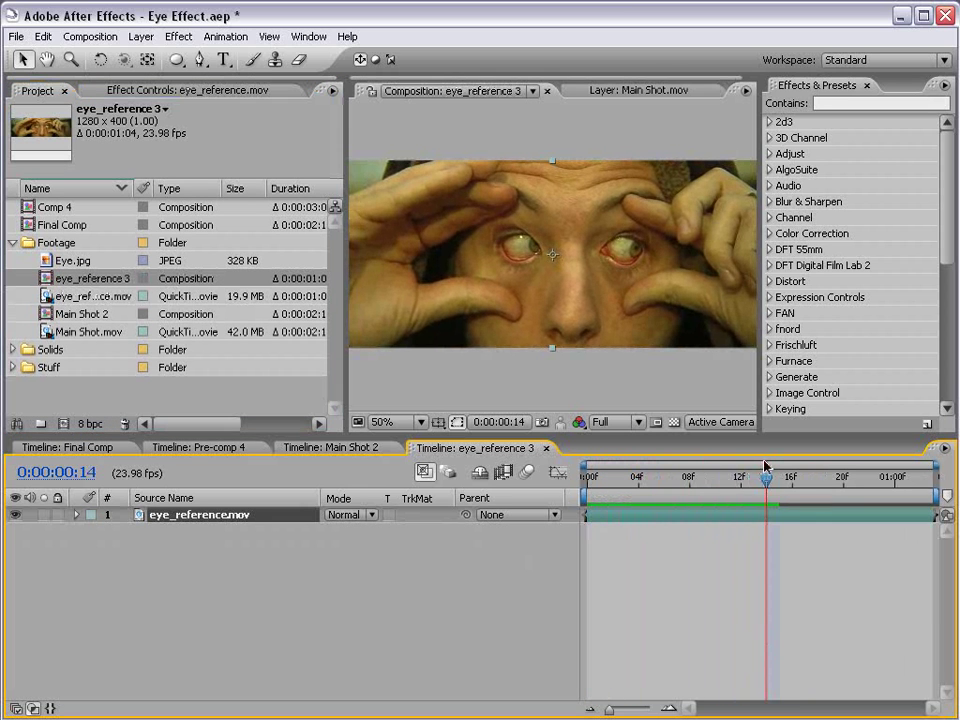
scroll(551, 311, "up", 2)
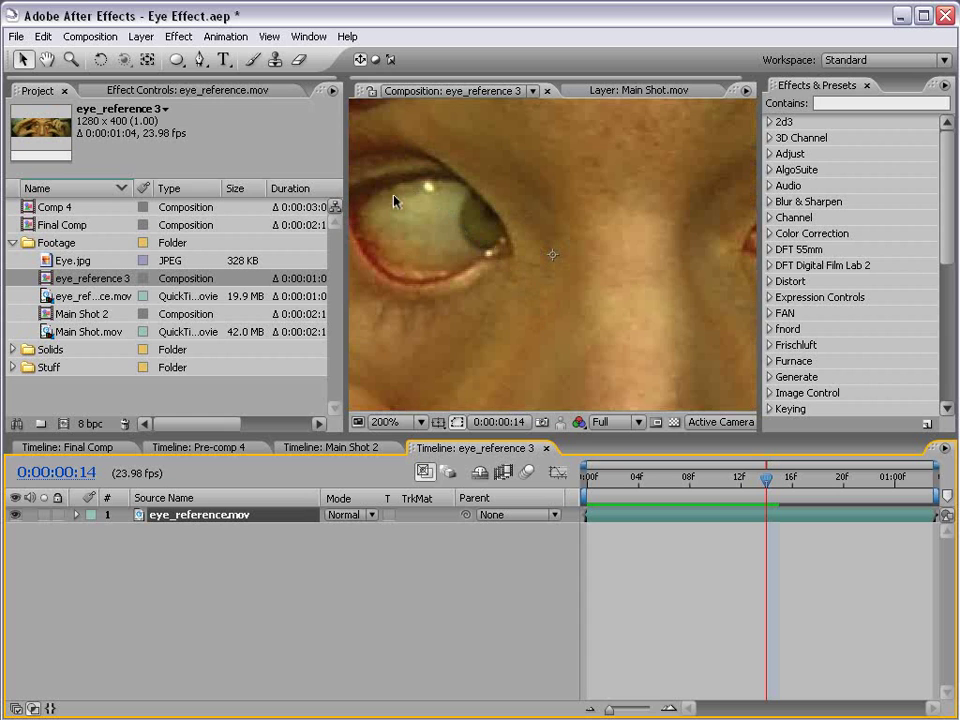
scroll(592, 310, "down", 1)
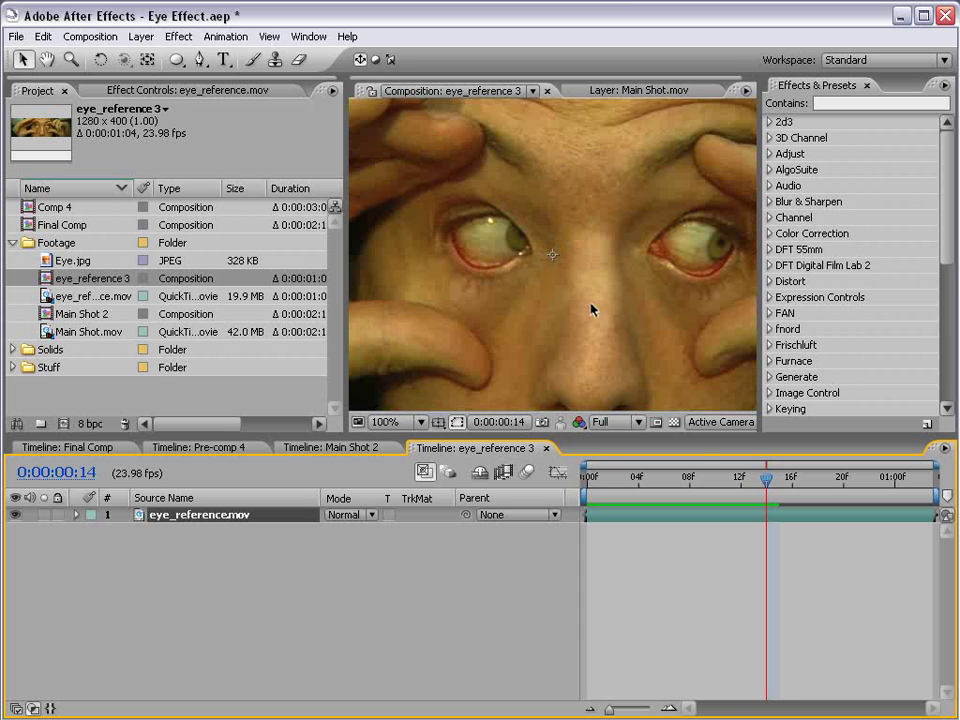
Step: Duplicate the eye_reference.mov layer and select the lower copy
left_click(43, 36)
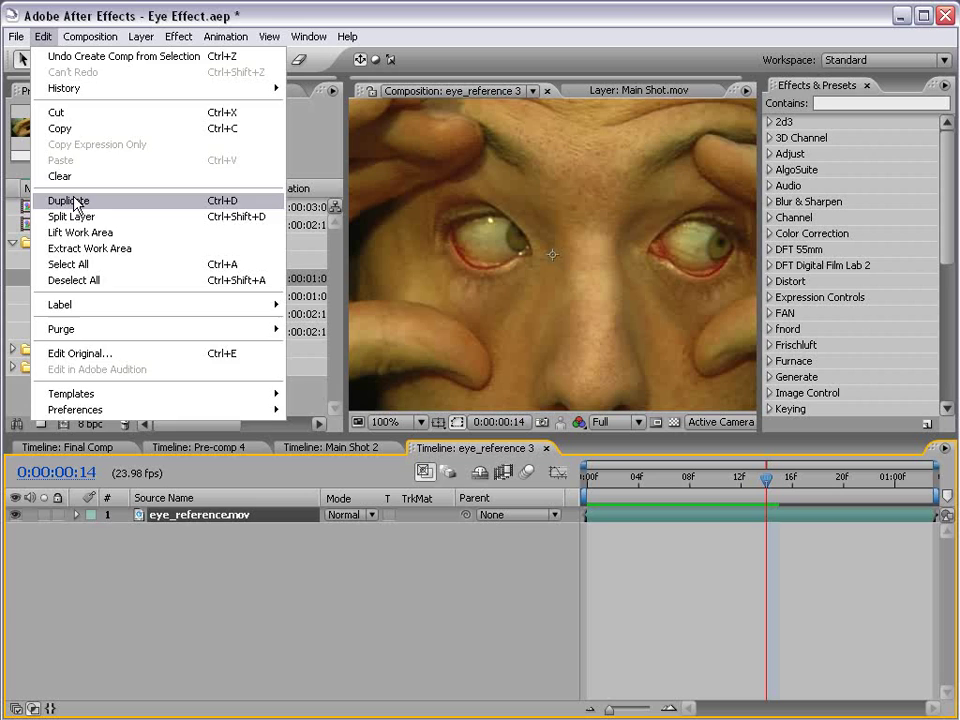
left_click(75, 199)
left_click(188, 531)
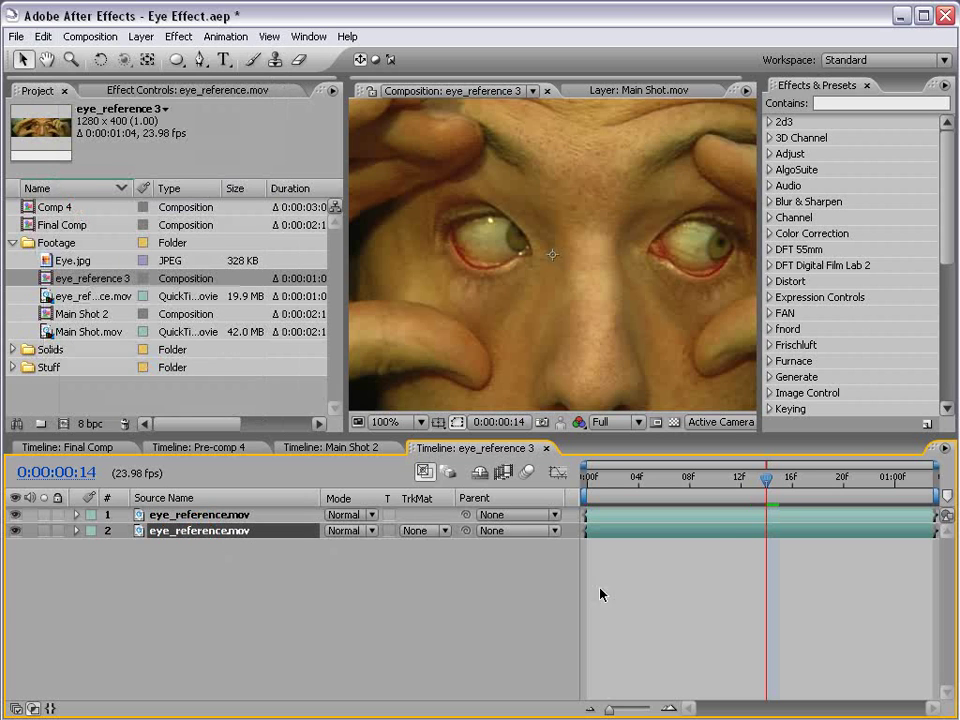
Step: Freeze the upper eye_reference.mov layer on the frame at 0:00:00:16 and hide that layer
left_click_drag(766, 478, 792, 478)
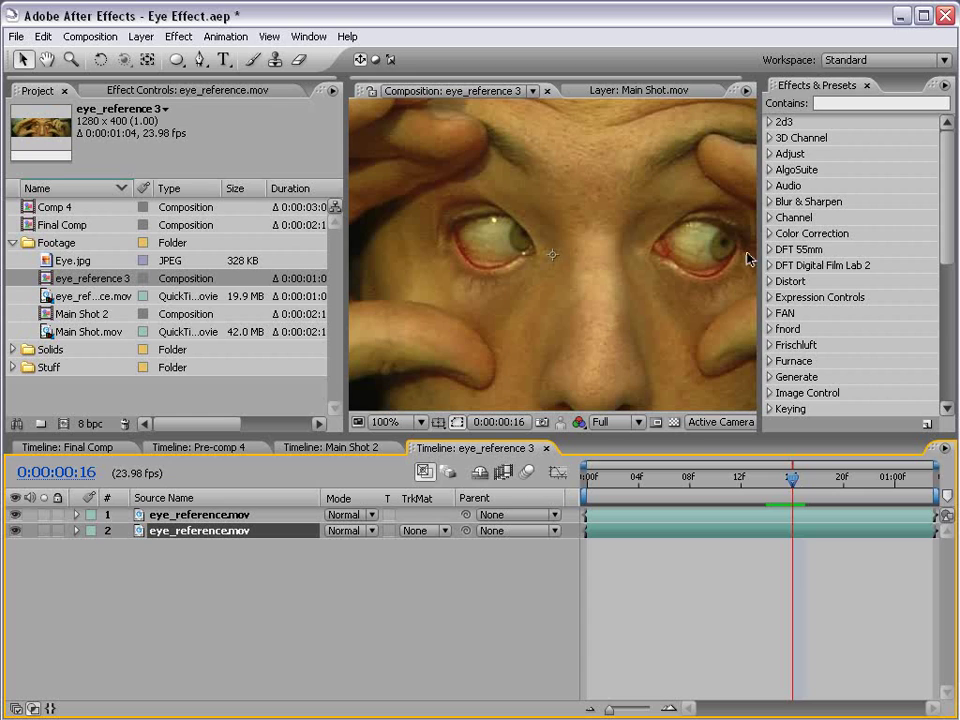
left_click(606, 517)
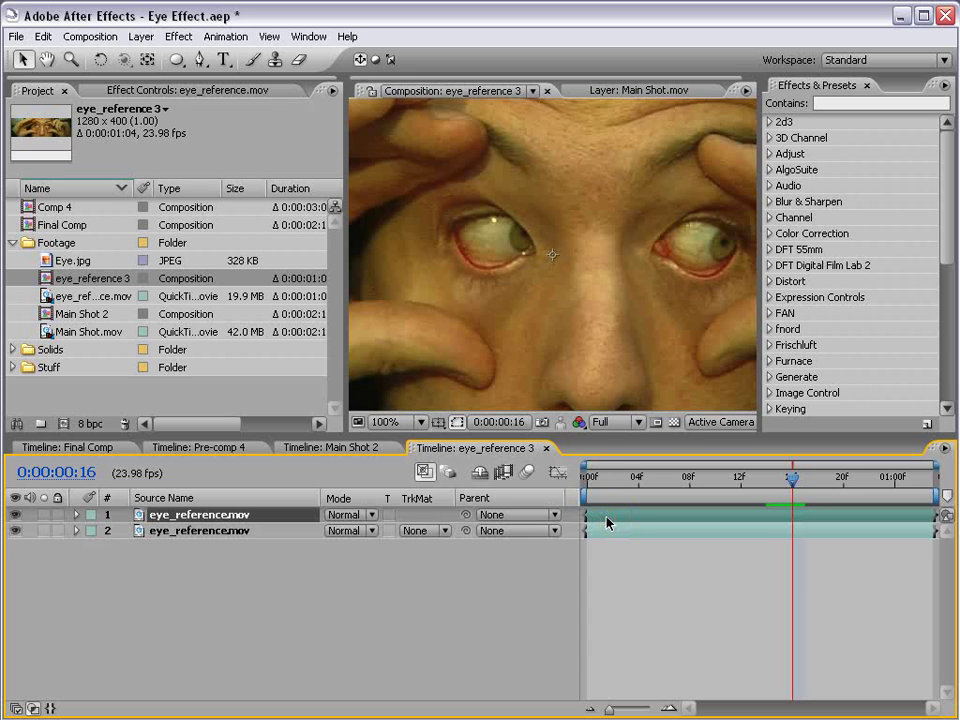
right_click(595, 521)
mouse_move(628, 584)
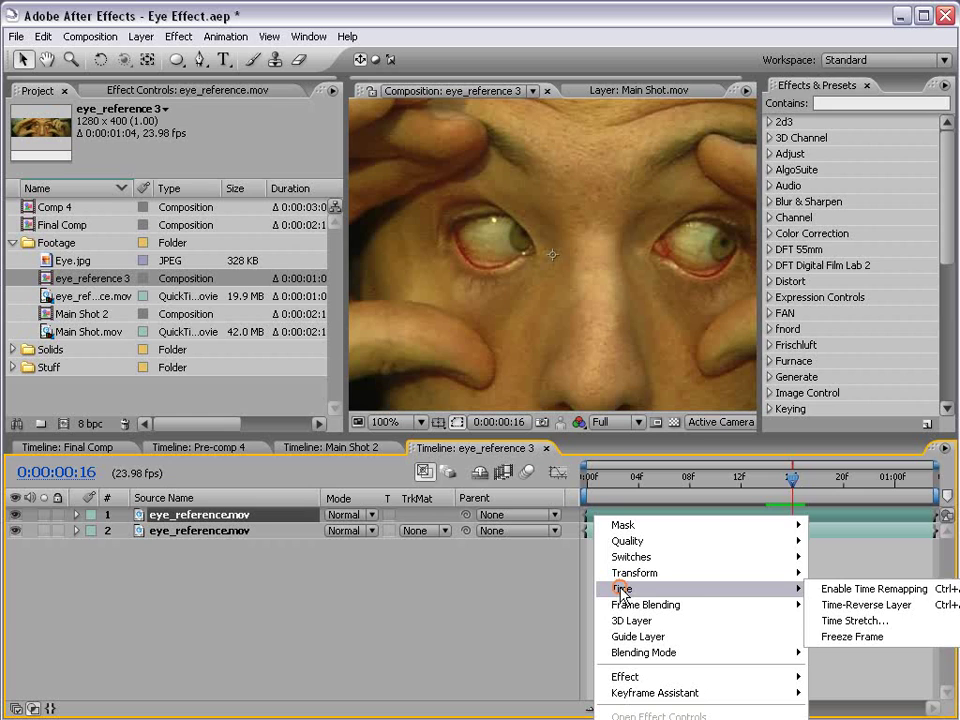
left_click(886, 644)
left_click(14, 514)
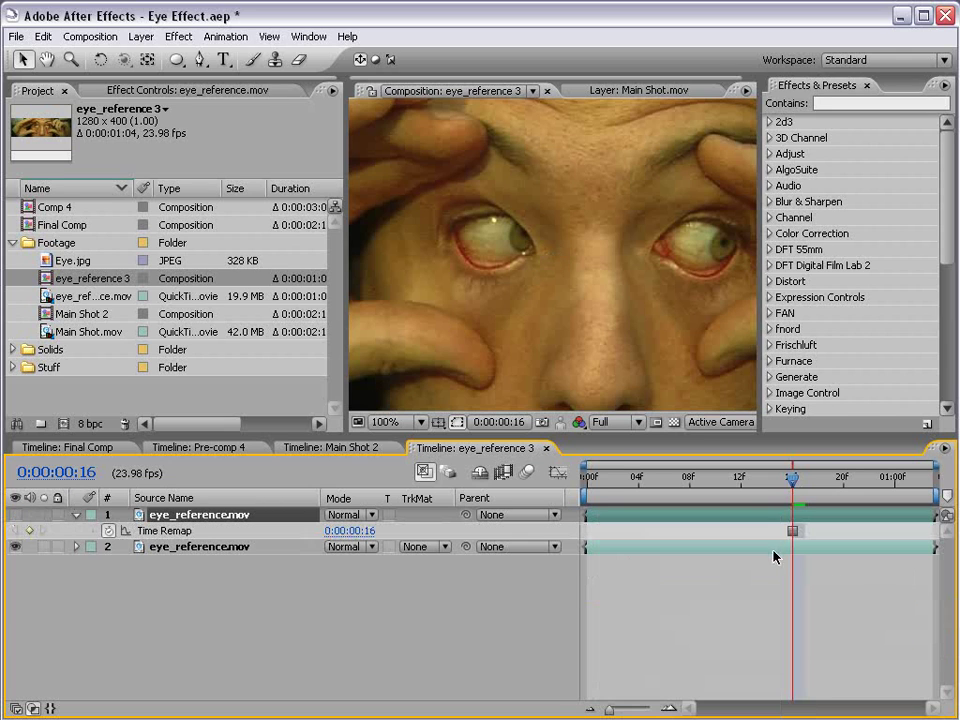
Step: Freeze the lower eye_reference.mov layer on the frame at 0:00:01:02, where the eyes look the opposite way
left_click_drag(788, 485, 921, 484)
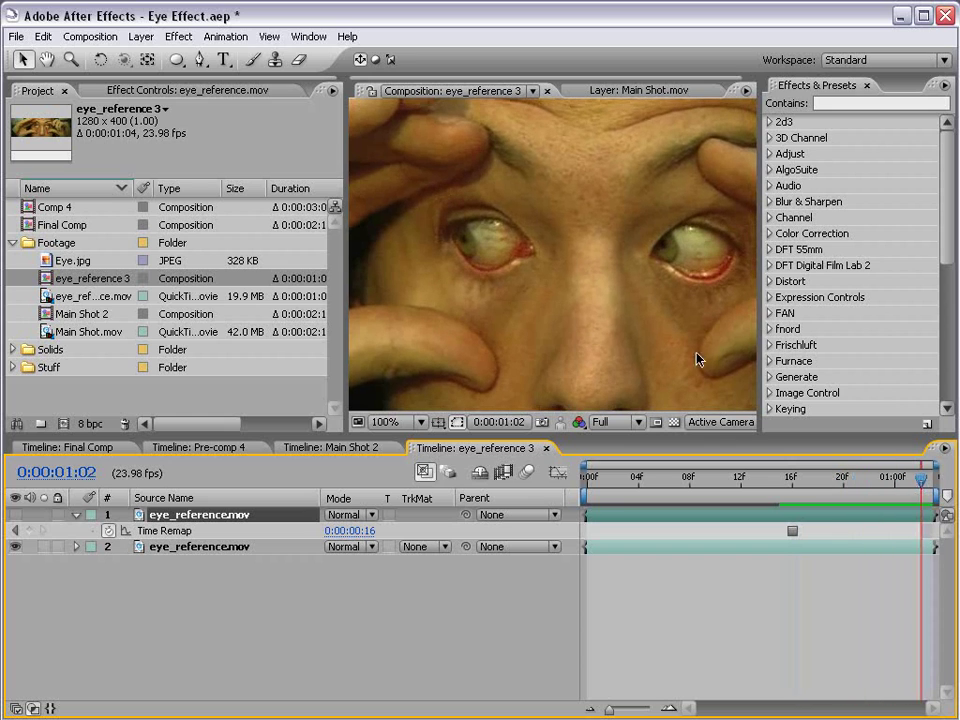
left_click(869, 548)
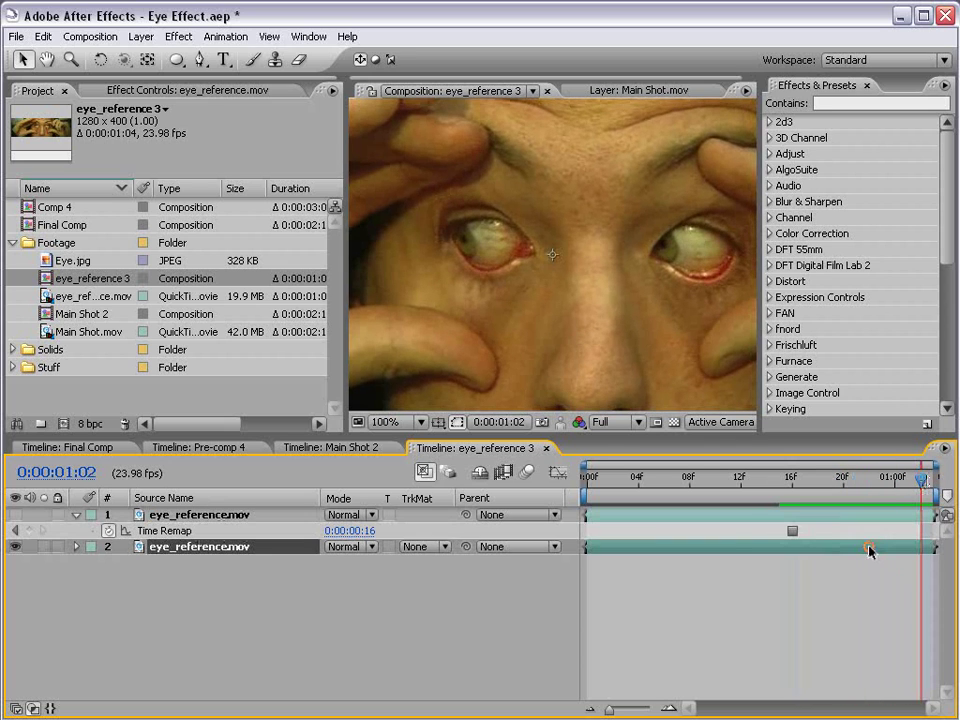
right_click(221, 550)
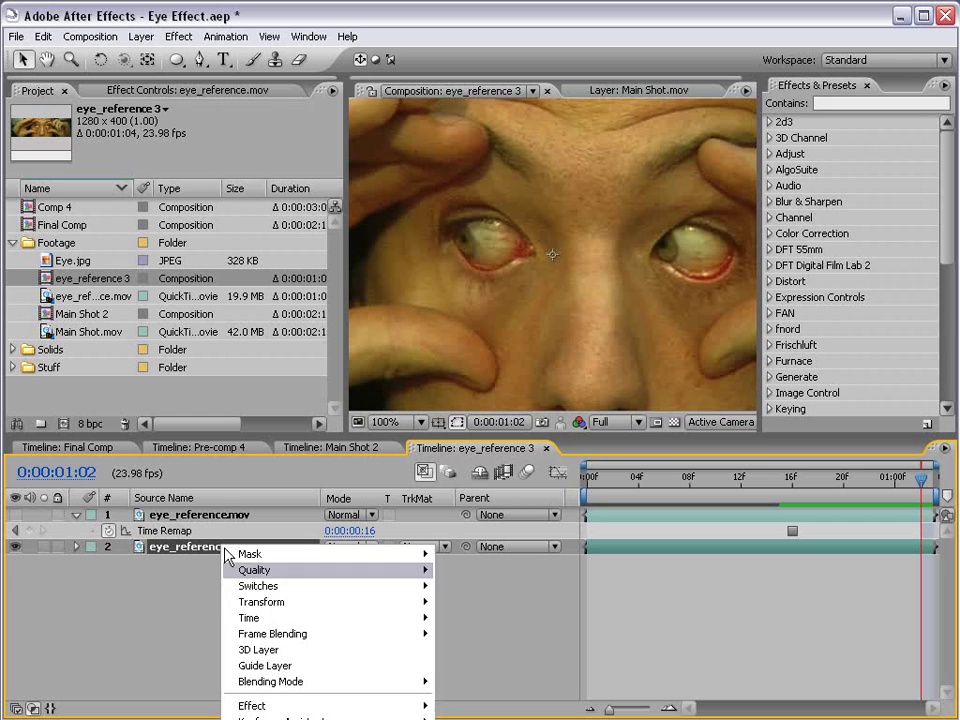
mouse_move(250, 617)
left_click(516, 666)
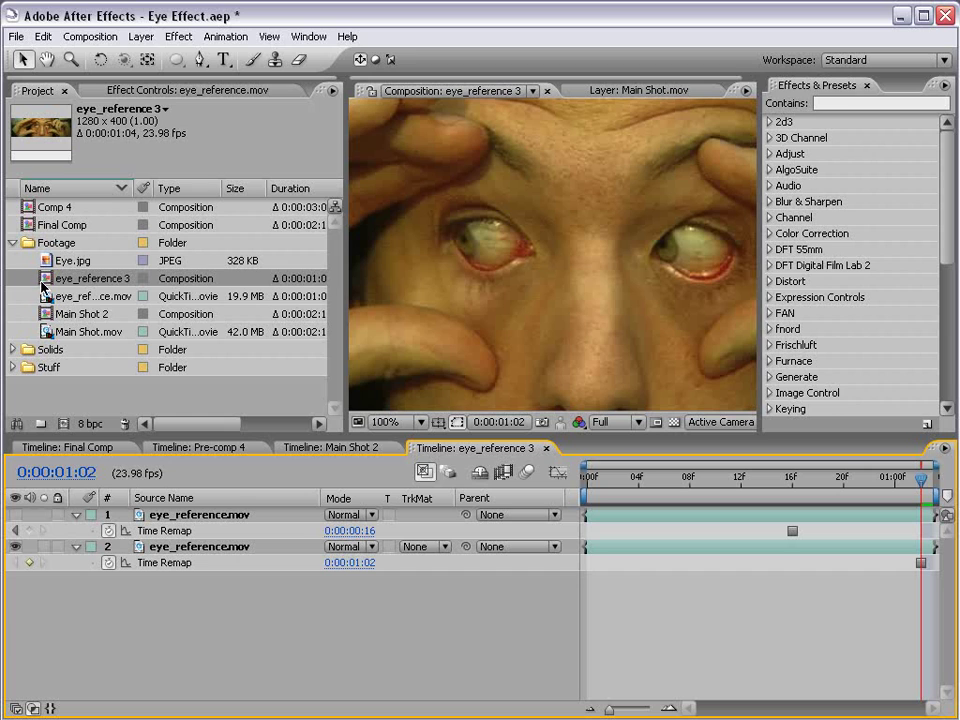
Step: Add another copy of eye_reference.mov above the frozen layers and enable time remapping on it at 0:00:00:11
left_click_drag(45, 297, 727, 492)
scroll(553, 345, "down", 1)
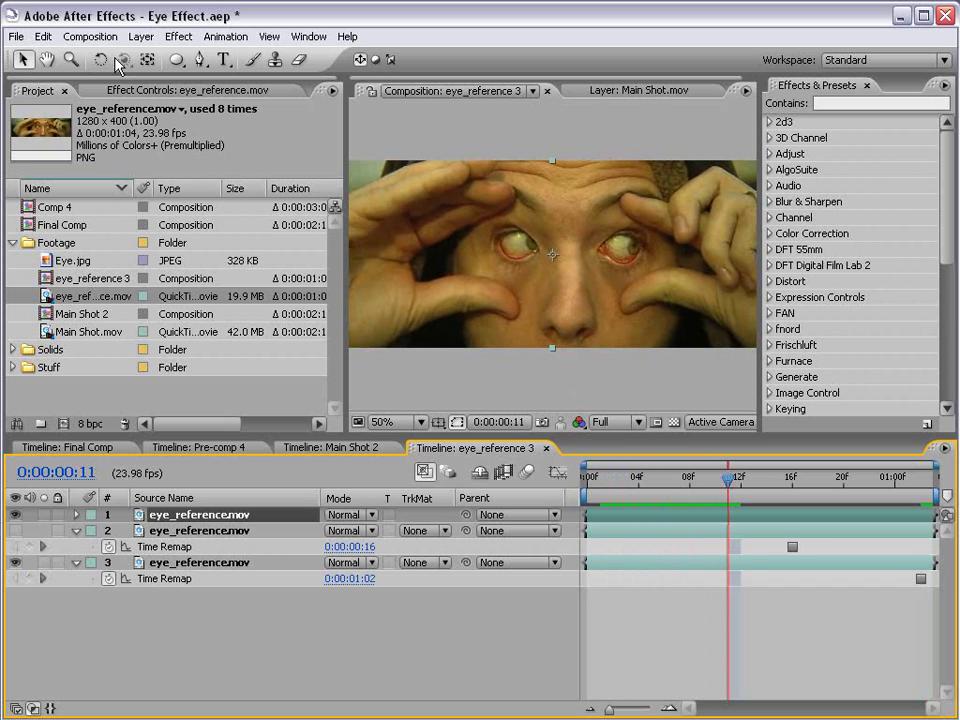
left_click(140, 36)
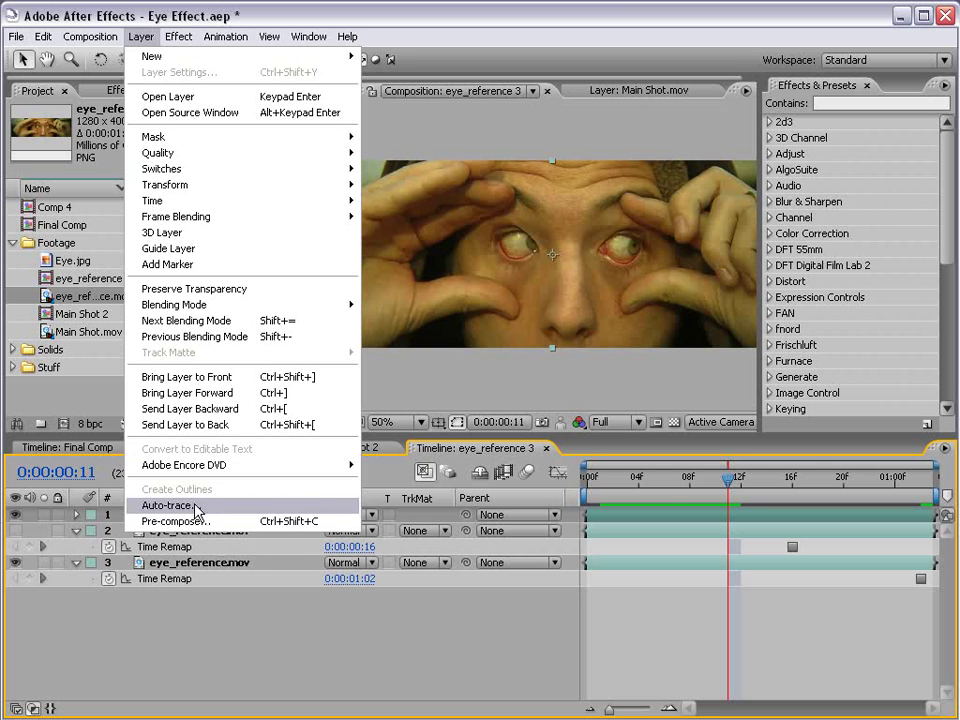
mouse_move(176, 205)
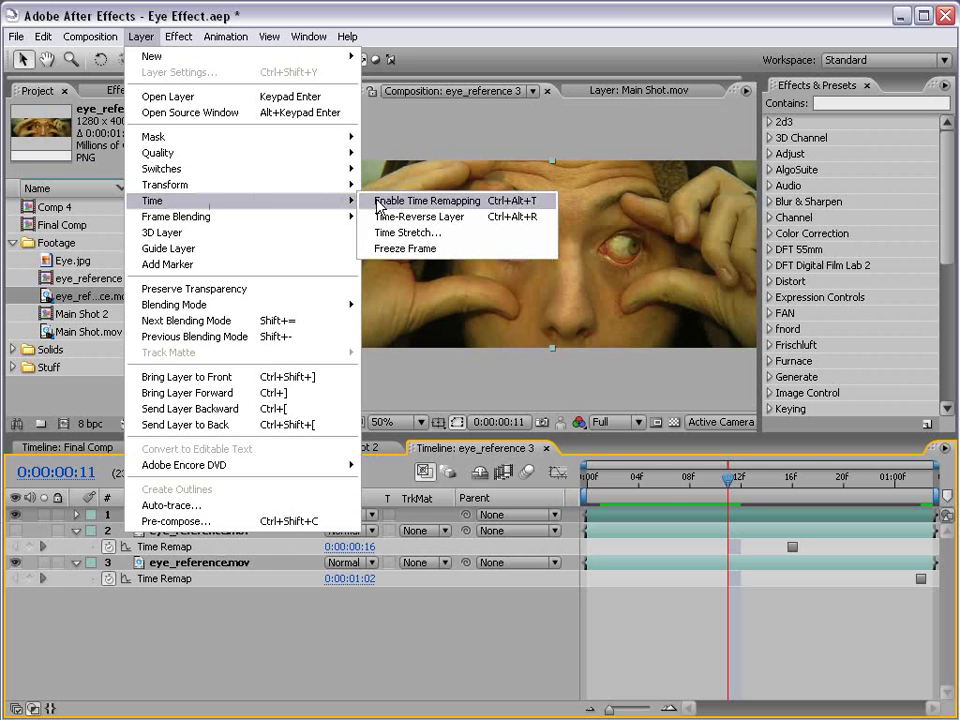
left_click(433, 203)
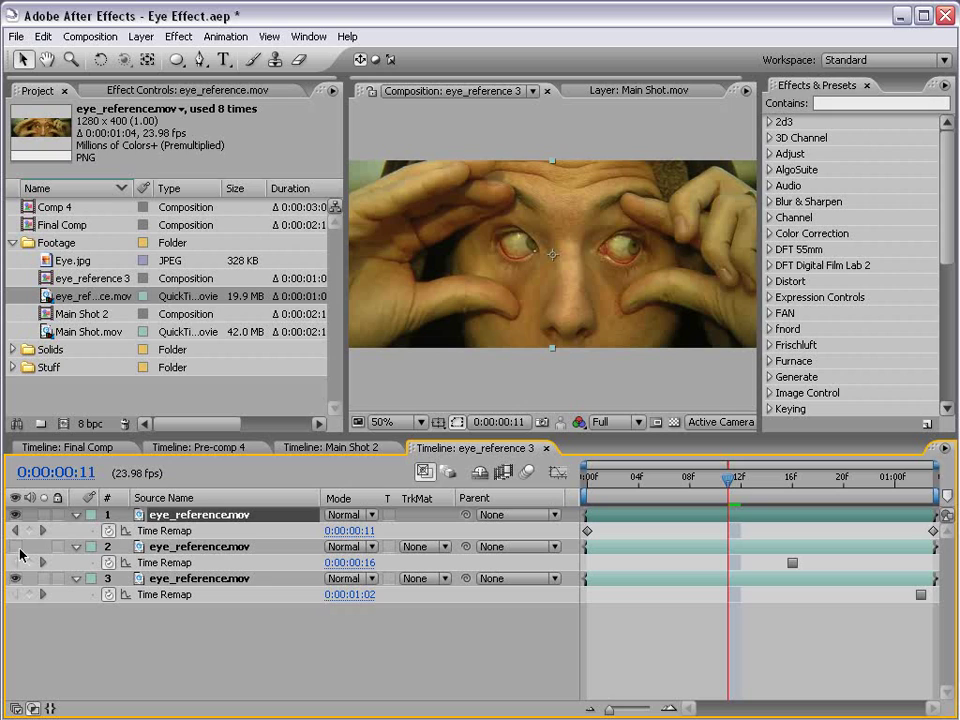
Step: Add a Time Remap keyframe at 0:00:00:11 on the new copy and delete its start and end keyframes
left_click(29, 530)
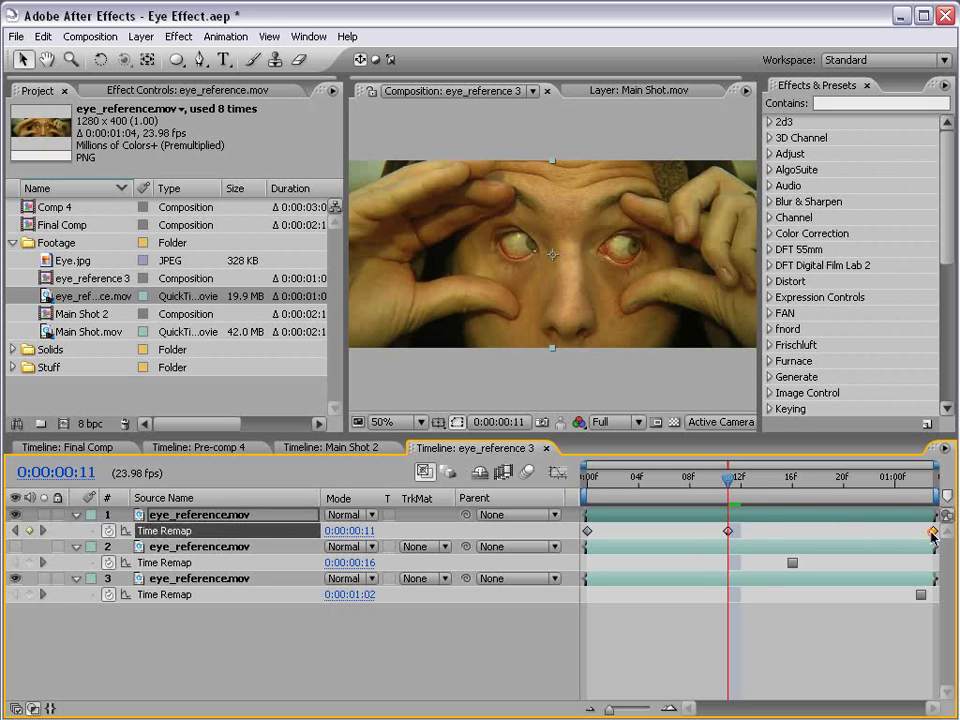
key("Delete")
left_click(588, 530)
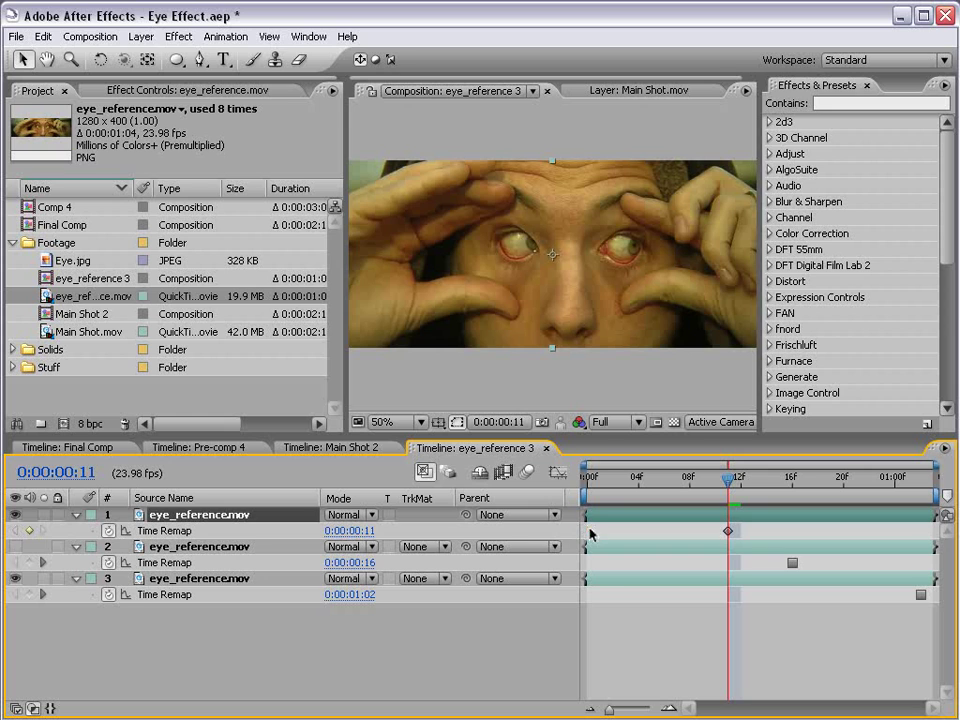
key("Delete")
Step: Scrub to 0:00:00:18 to check the held frame, and delete the extra time-remapped copy
left_click_drag(651, 480, 818, 499)
key("Delete")
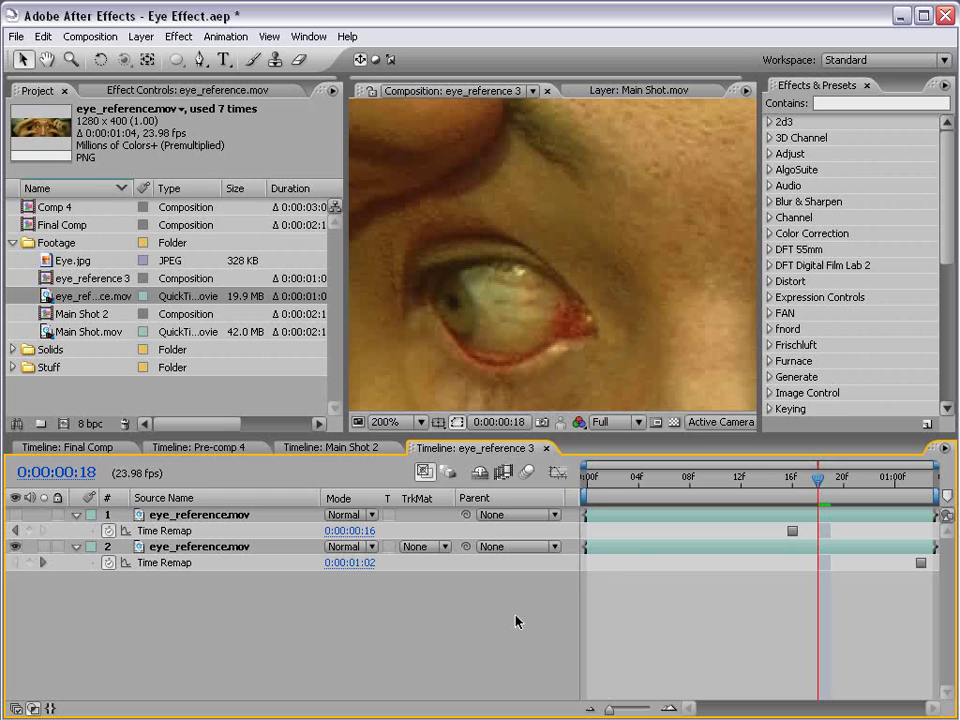
Step: Draw a closed Pen mask around the visible white and inner corner of the eye on the lower eye_reference.mov layer
left_click(630, 556)
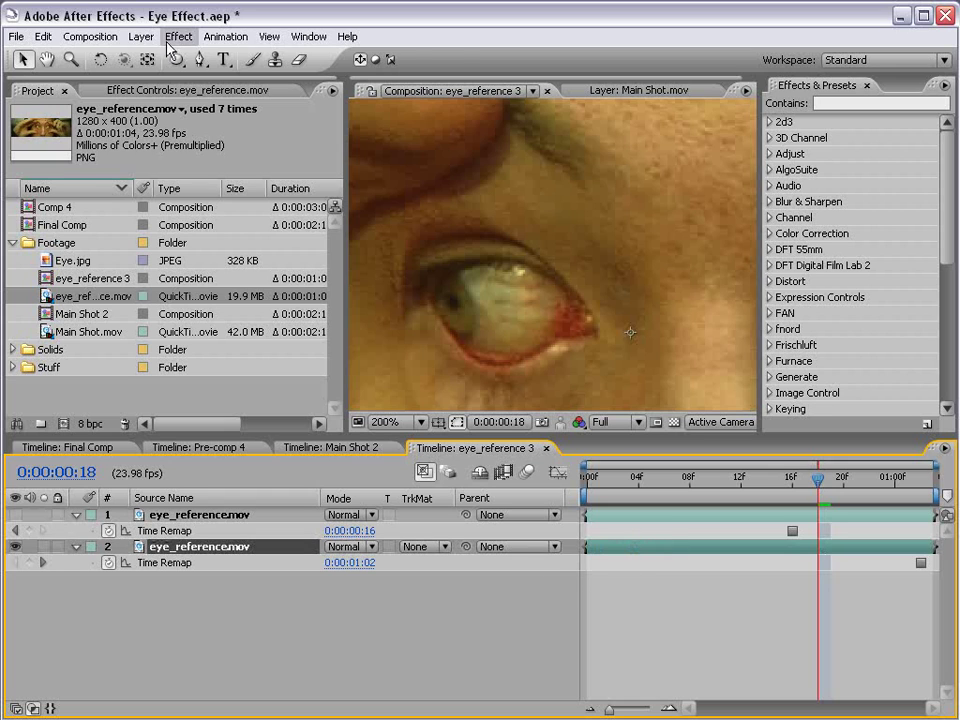
left_click(200, 62)
left_click(582, 317)
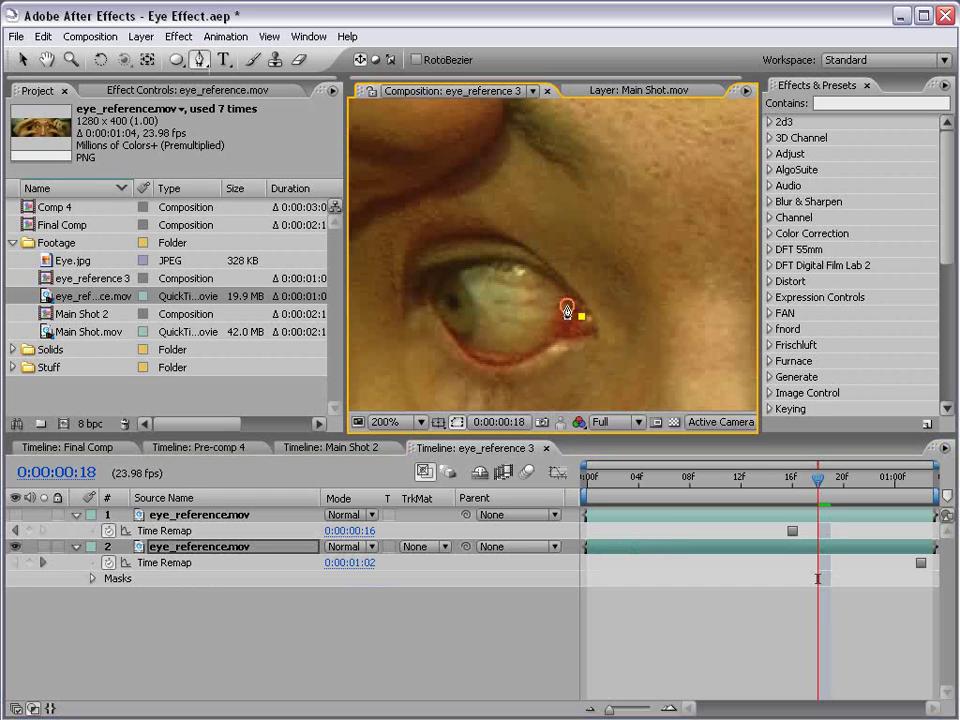
left_click_drag(531, 276, 510, 271)
key("space")
left_click(478, 279)
left_click(479, 341)
left_click_drag(517, 349, 545, 345)
left_click(571, 334)
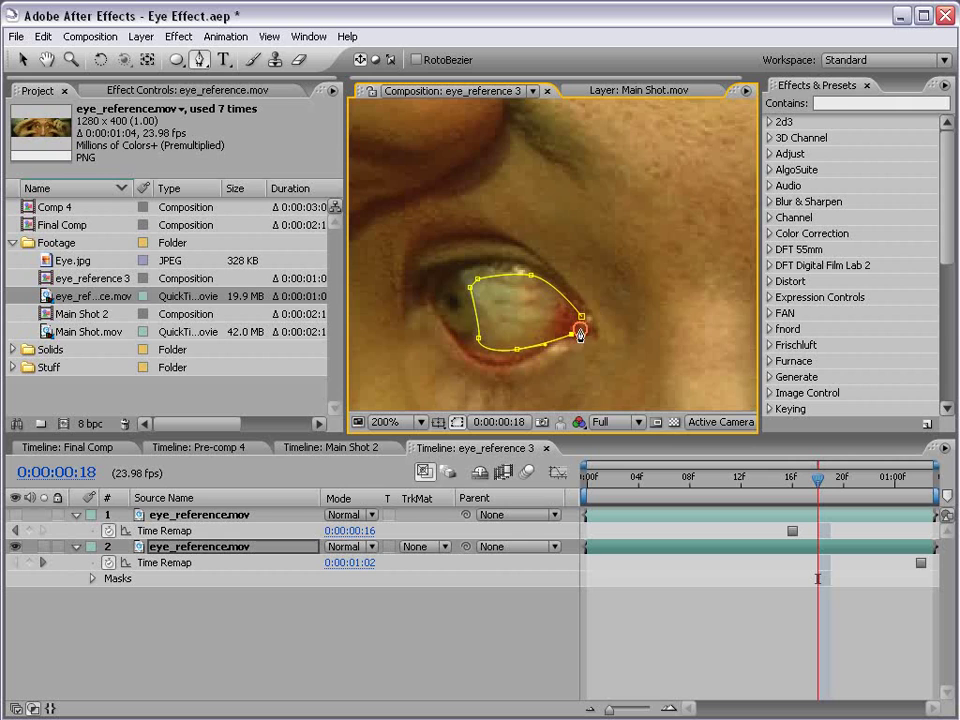
left_click(581, 319)
left_click(676, 657)
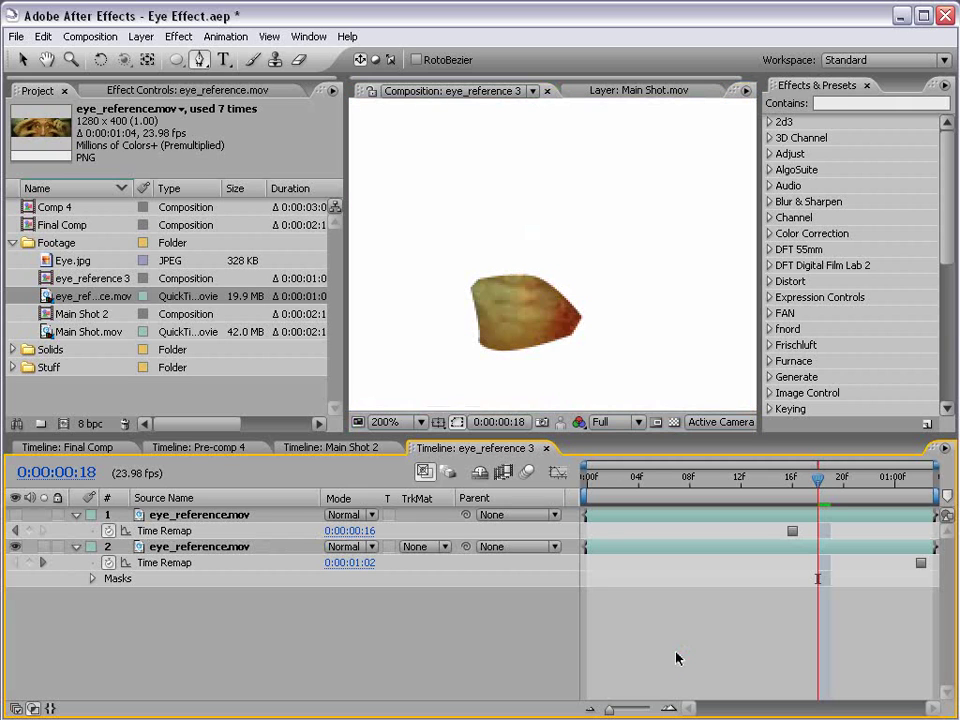
Step: Show the upper eye_reference.mov layer and draw a closed Pen mask around its eye white, leaving out the iris
left_click(15, 515)
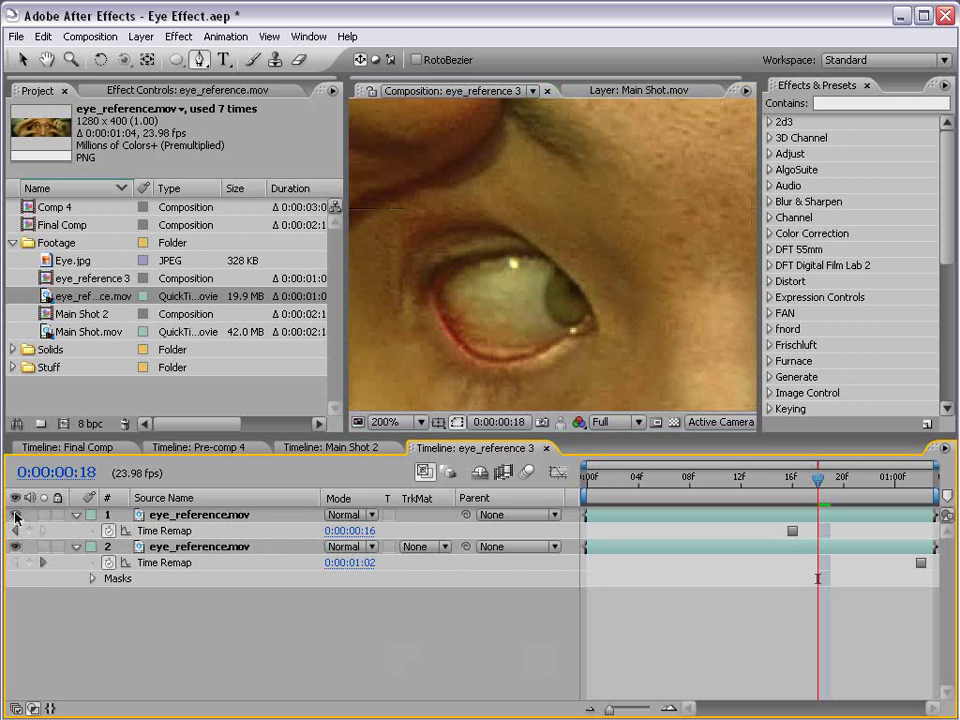
left_click(195, 516)
left_click(386, 193)
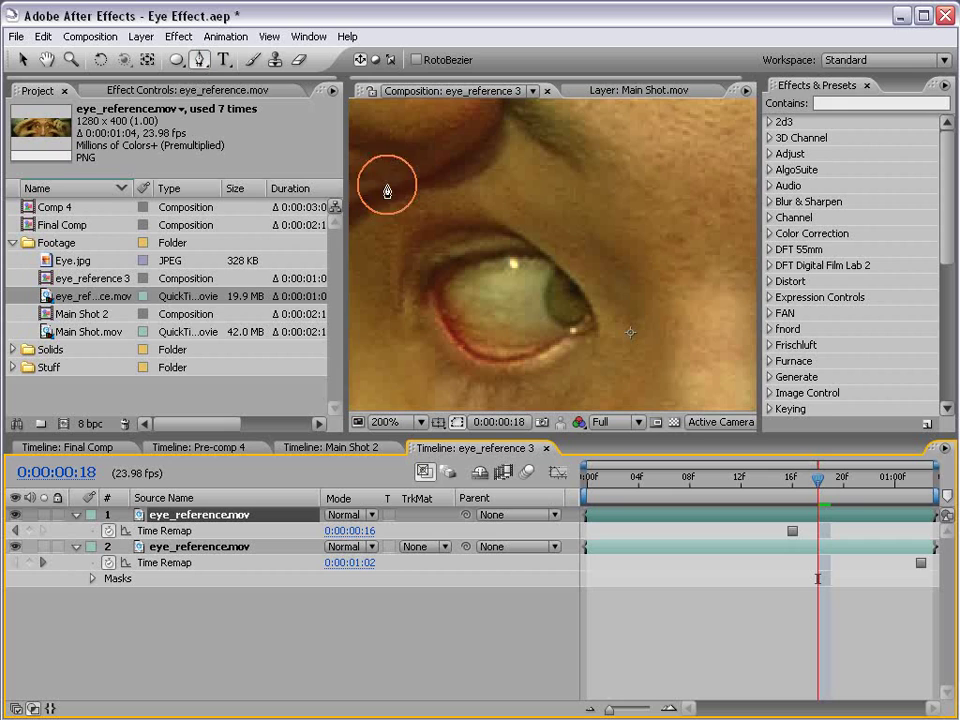
left_click(544, 267)
left_click(541, 305)
left_click(545, 329)
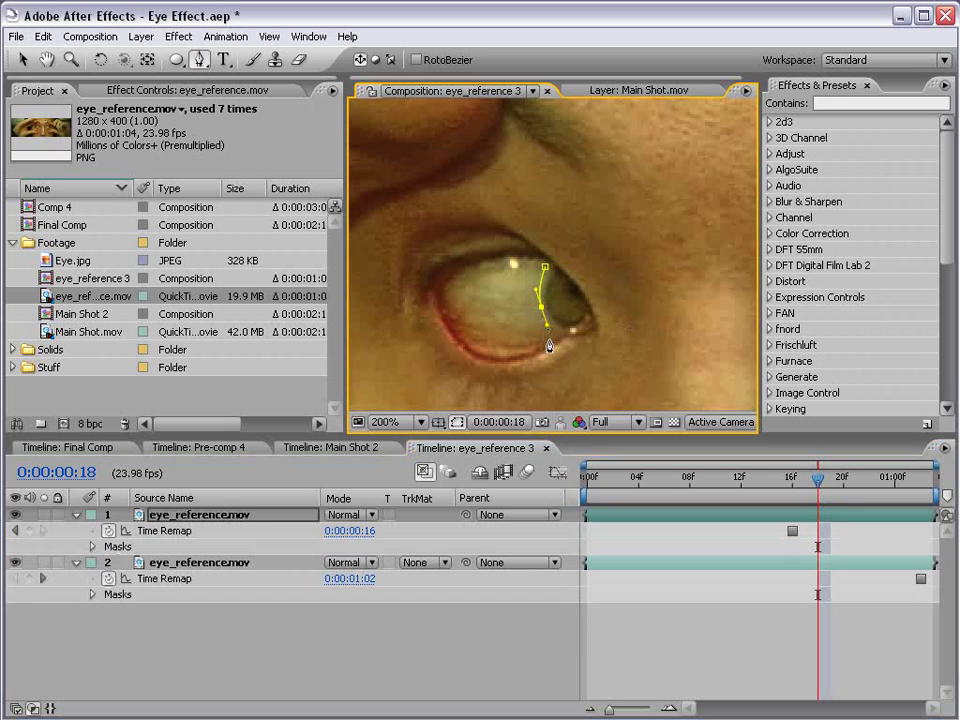
left_click_drag(549, 335, 545, 340)
left_click_drag(476, 343, 490, 263)
key("space")
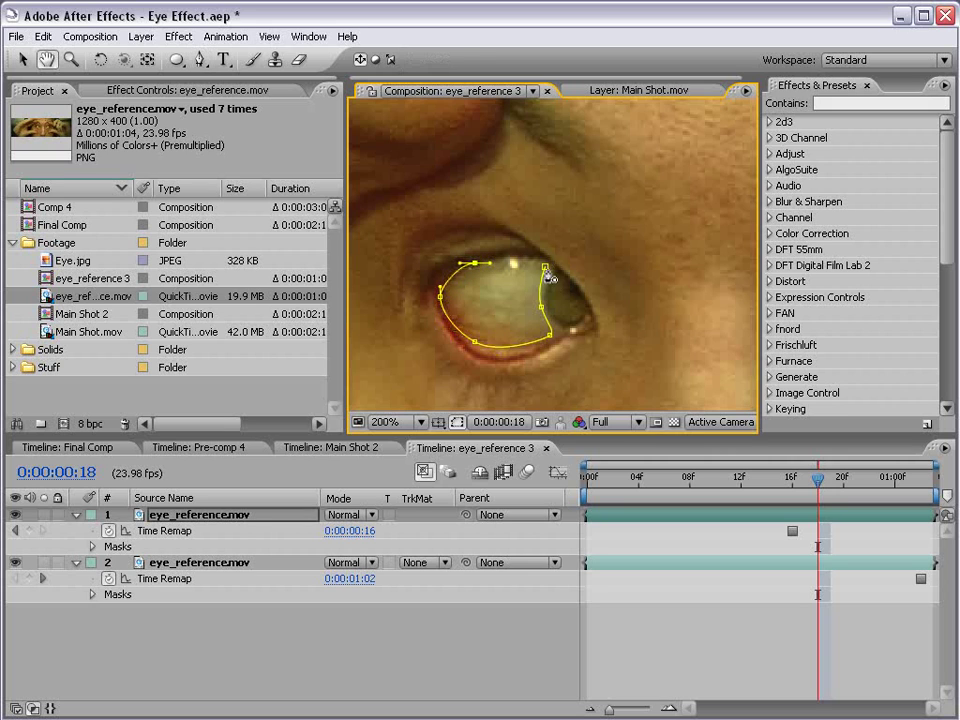
left_click(545, 268)
left_click(646, 658)
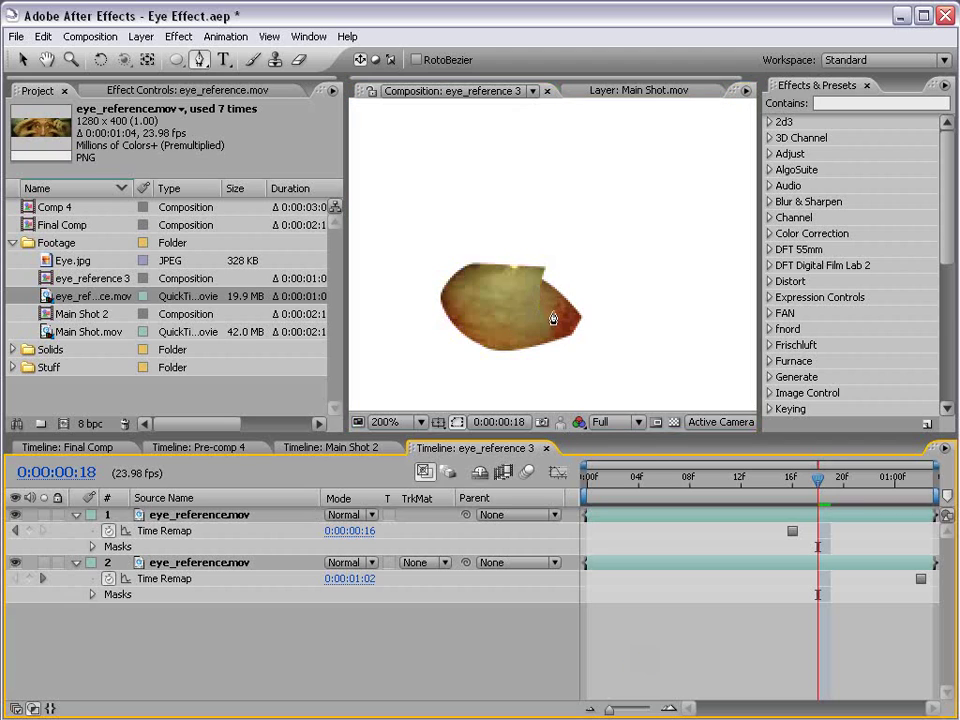
Step: Move the upper masked eye white slightly left and down so it lines up with the lower piece
key("v")
left_click(499, 296)
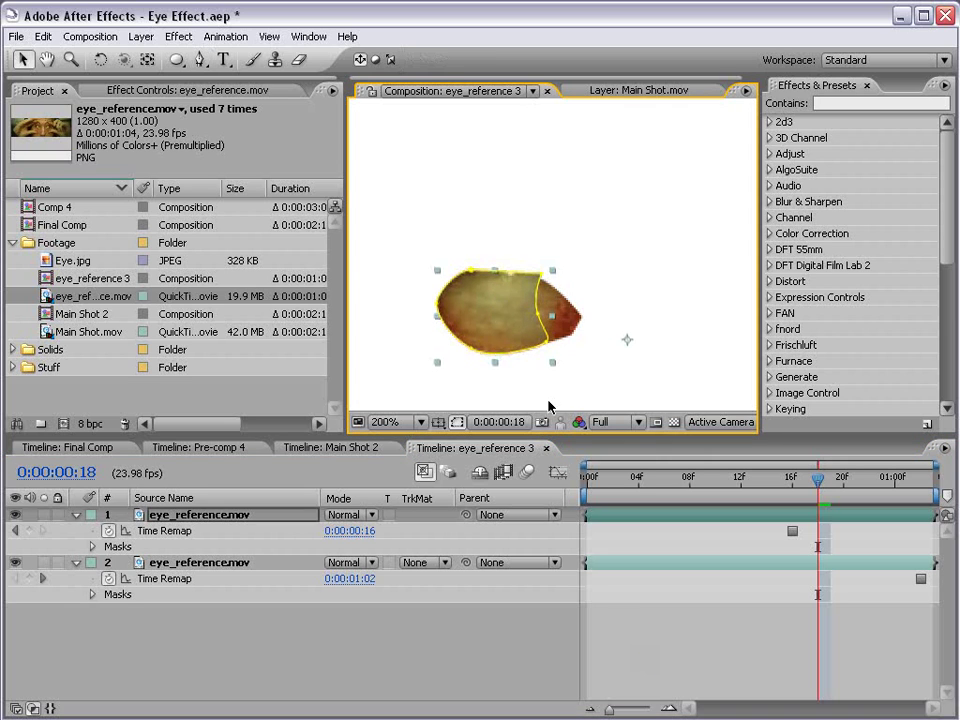
left_click(591, 522)
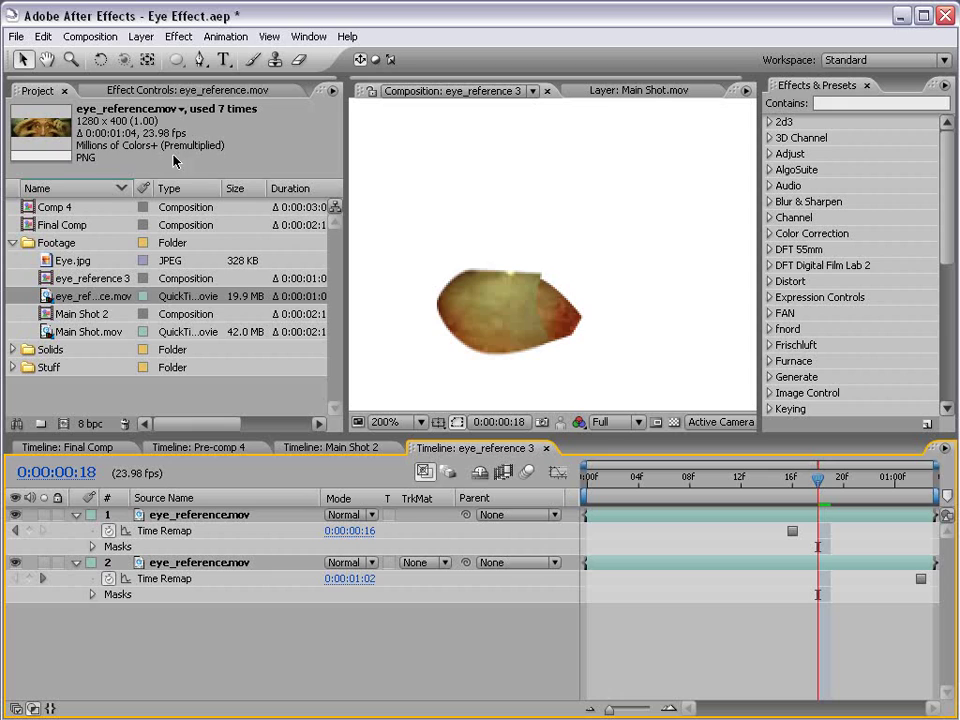
Step: Draw a rectangular mask on the upper eye_reference.mov layer covering the right edge of its eye-white piece
left_click(184, 516)
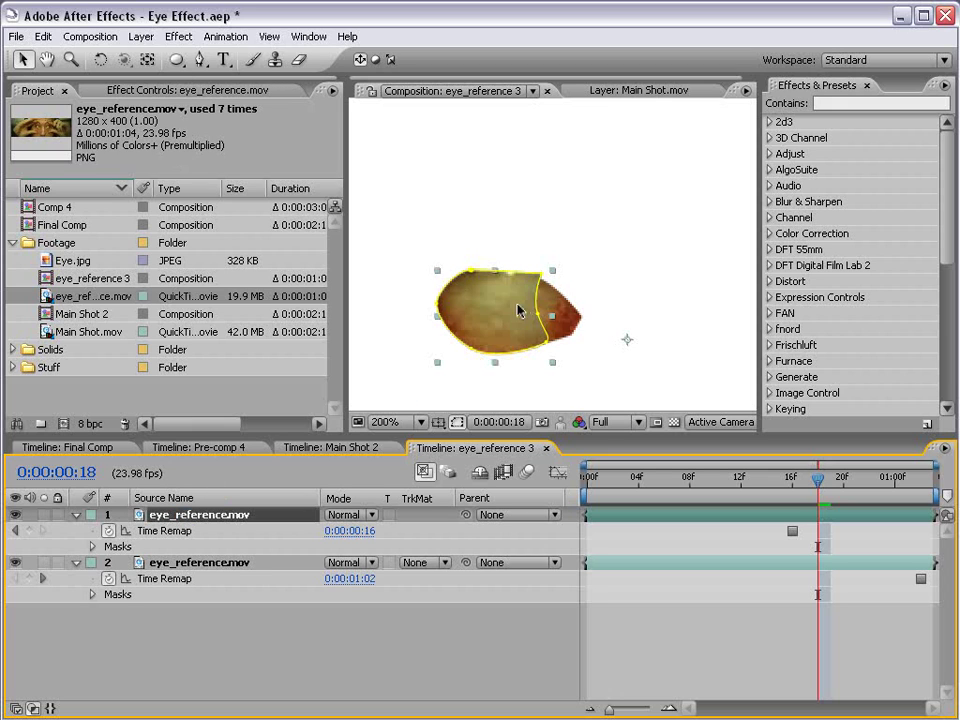
left_click_drag(177, 60, 258, 66)
left_click_drag(672, 226, 523, 378)
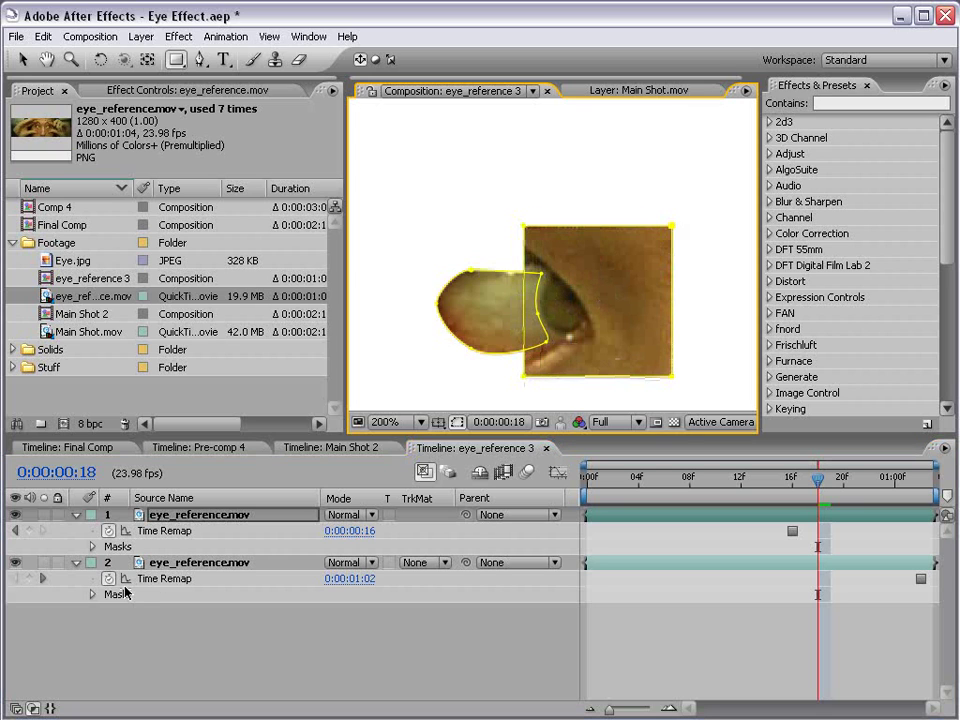
Step: Show the upper layer's mask properties and set the rectangular Mask 2 to Subtract
left_click(204, 516)
key("m")
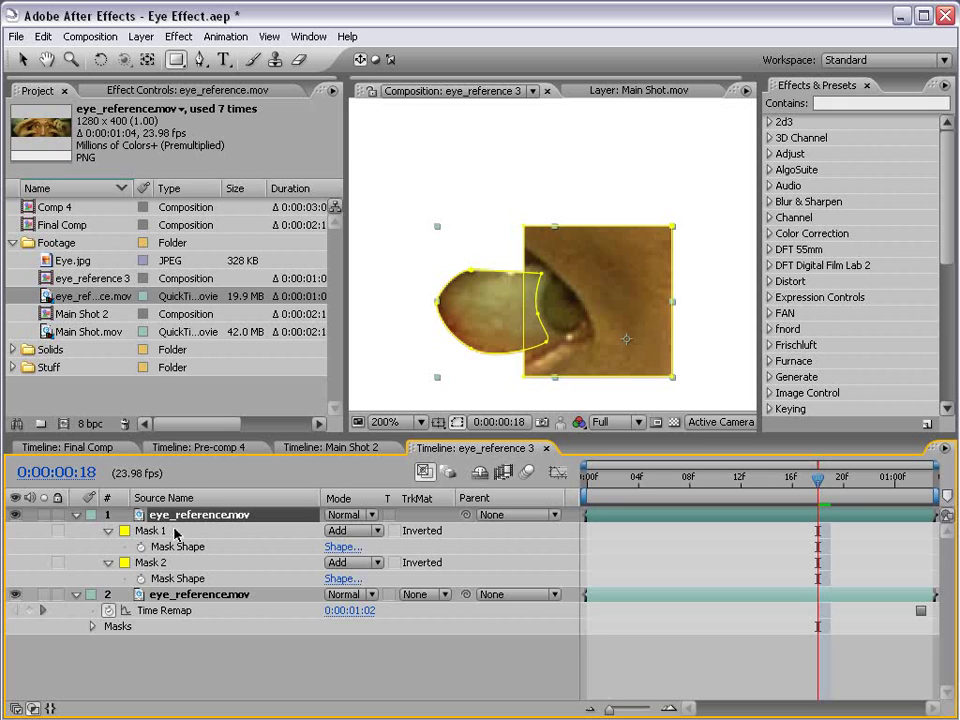
key("m")
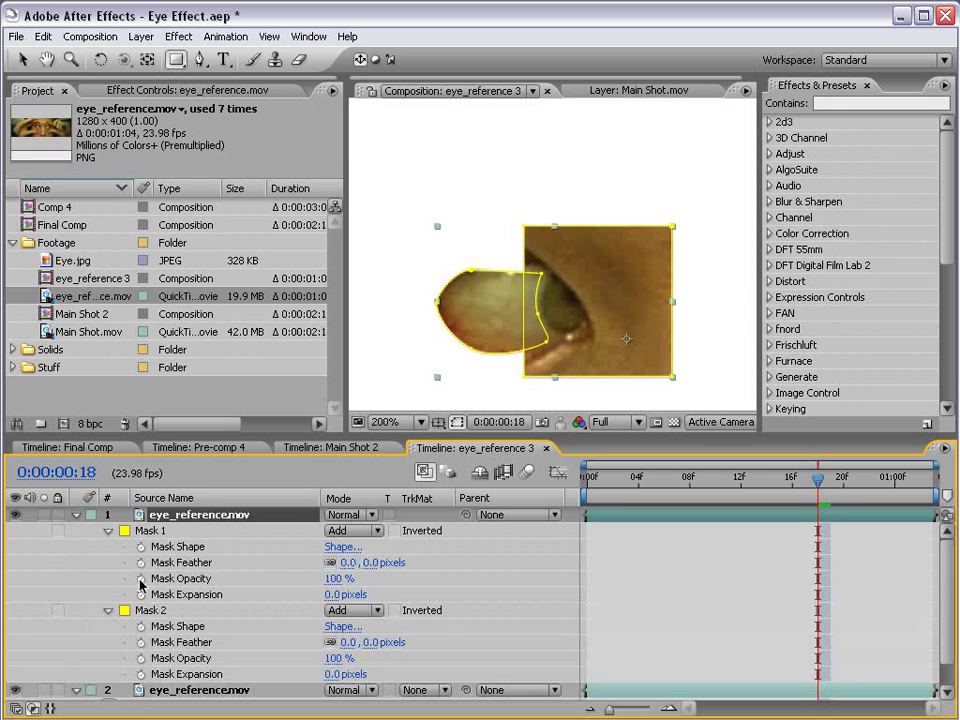
left_click(118, 611)
left_click(340, 610)
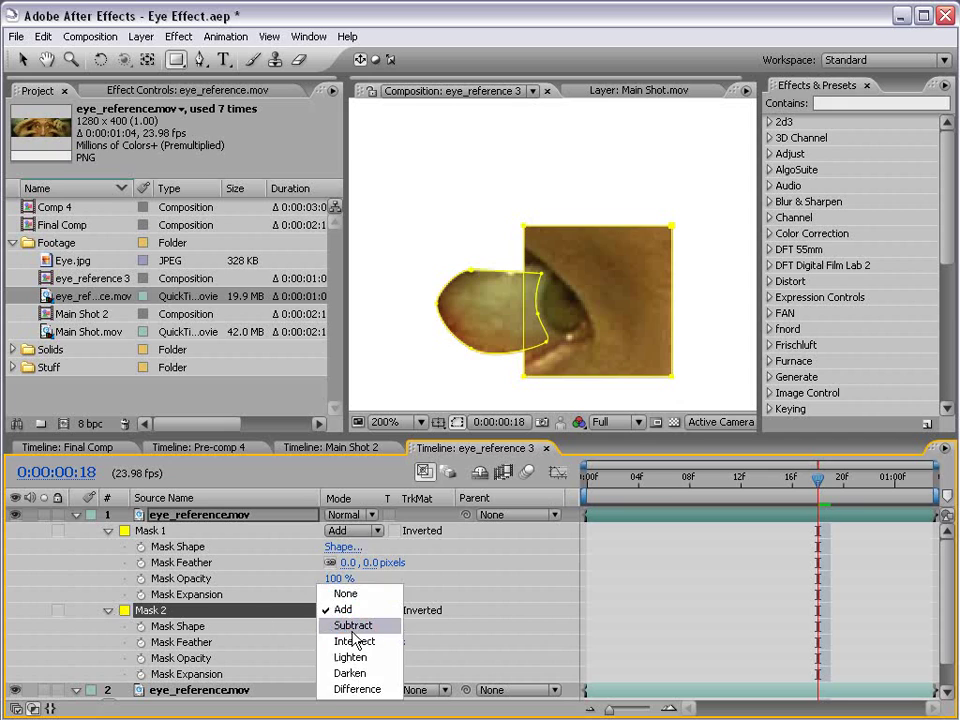
left_click(347, 627)
left_click(643, 583)
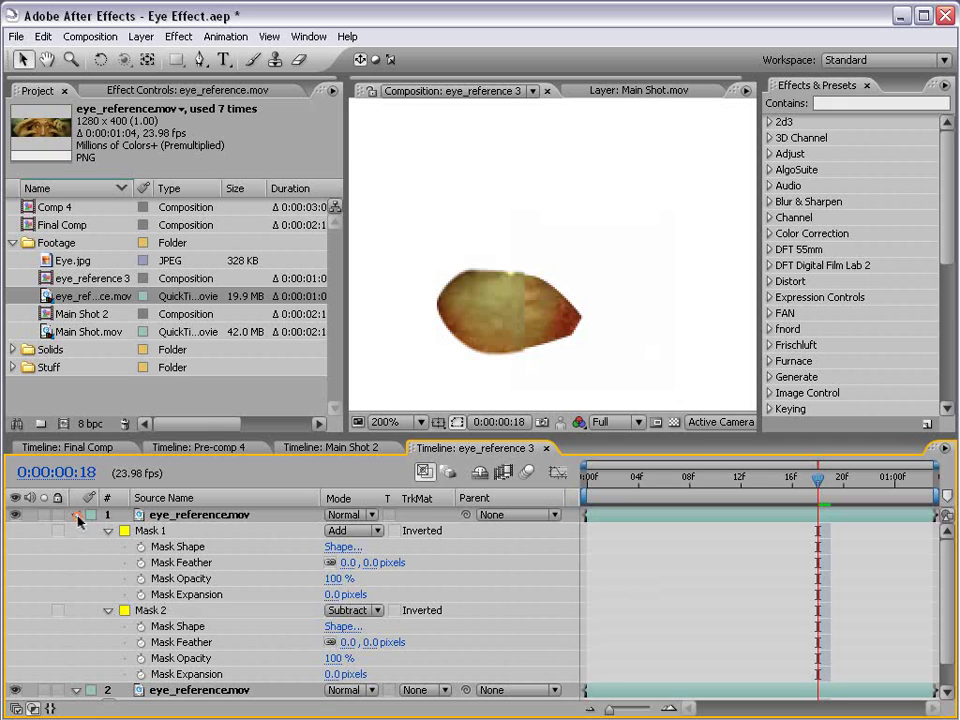
Step: Feather the upper layer's Mask 2 by 12 pixels with the lower layer hidden, and show the lower layer again
left_click(76, 514)
left_click(15, 530)
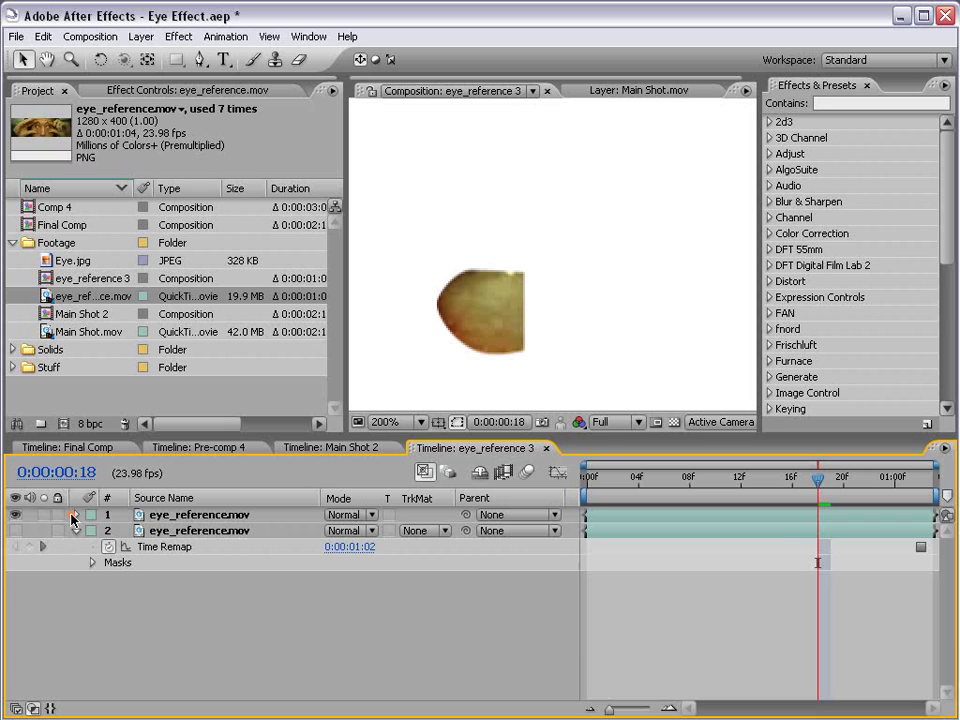
left_click(76, 514)
left_click(160, 642)
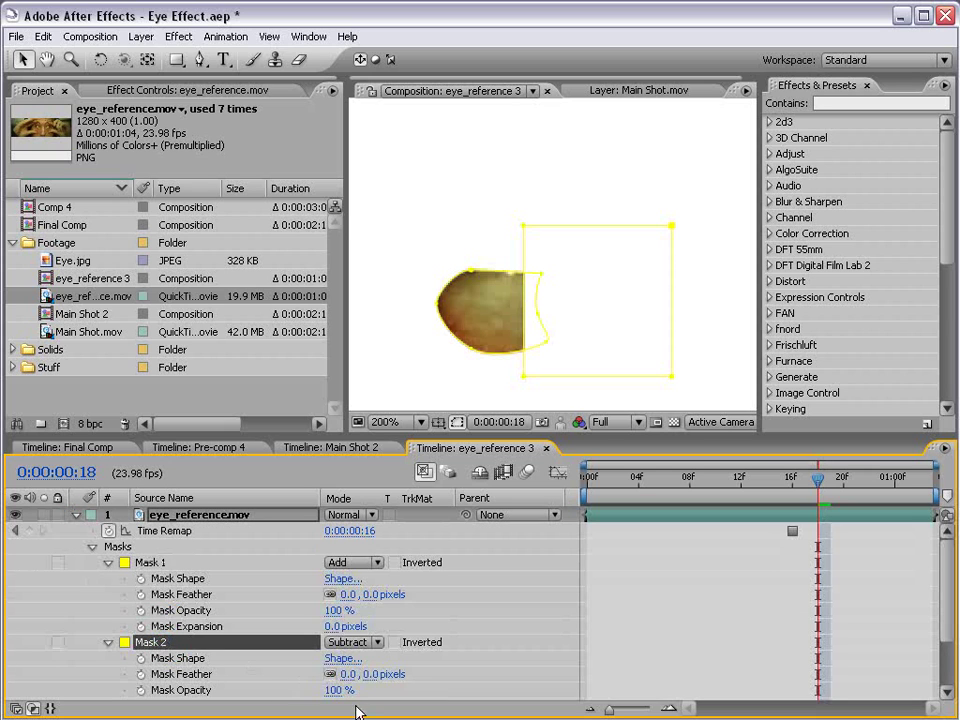
left_click_drag(347, 674, 379, 673)
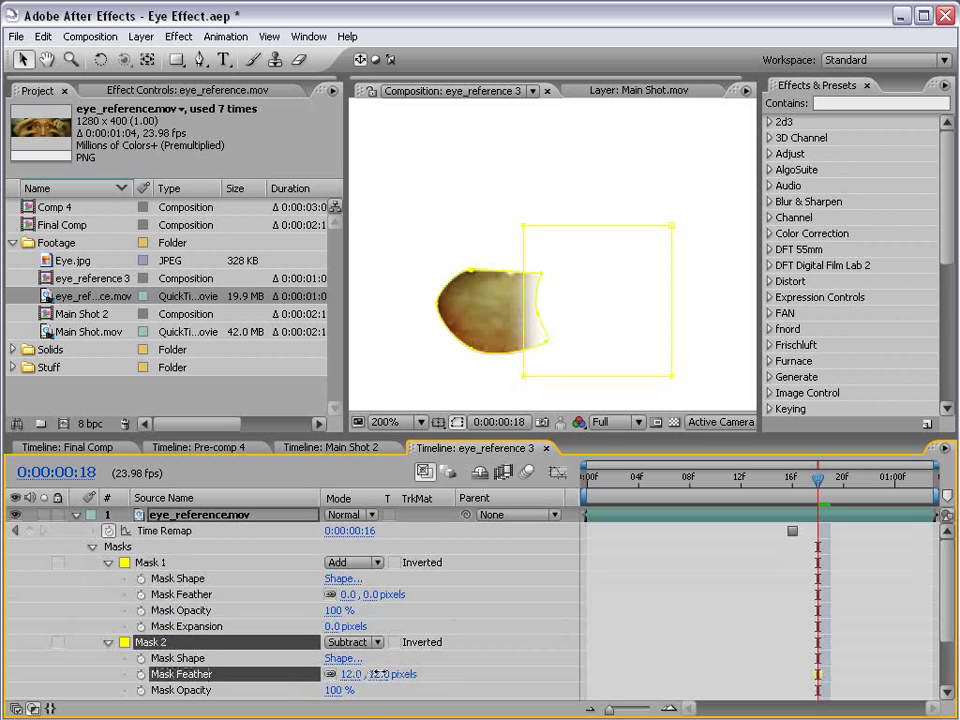
left_click(92, 527)
left_click(75, 514)
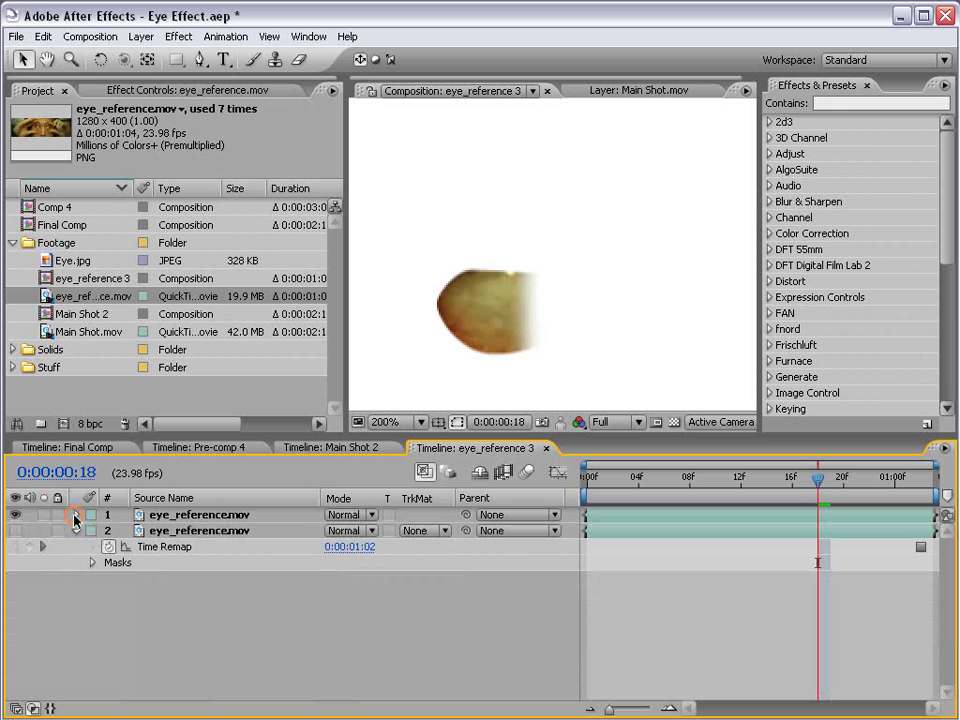
left_click(15, 530)
Step: Set the Mask 2 feather on the upper layer to 30 pixels and check the blend in an enlarged composition view
left_click(187, 516)
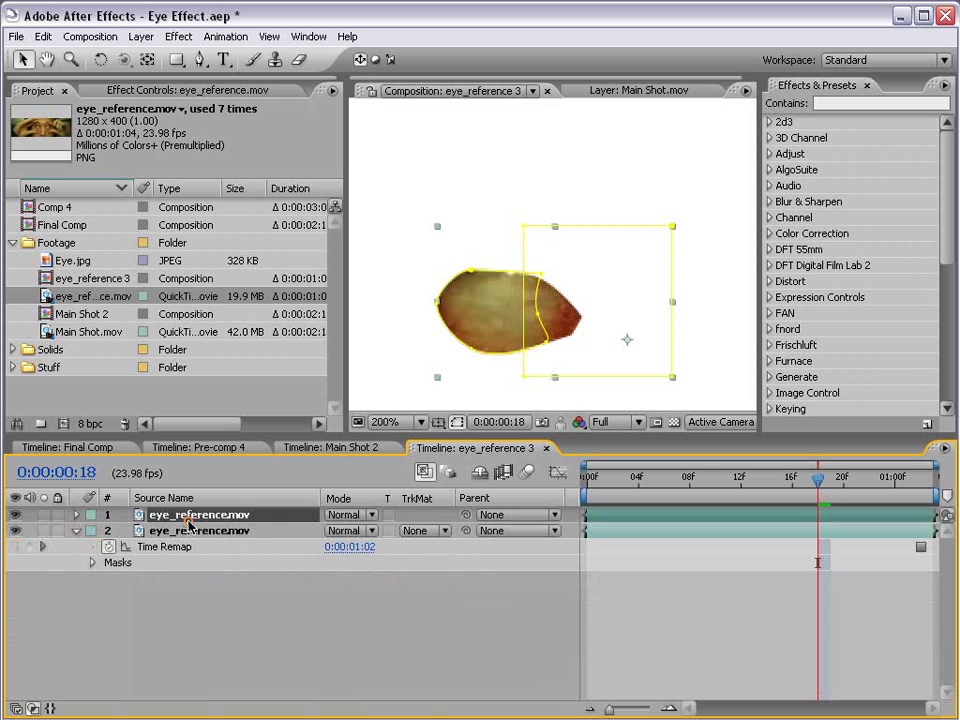
key("f")
mouse_move(375, 578)
left_mouse_down()
mouse_move(391, 578)
mouse_move(362, 578)
left_mouse_up()
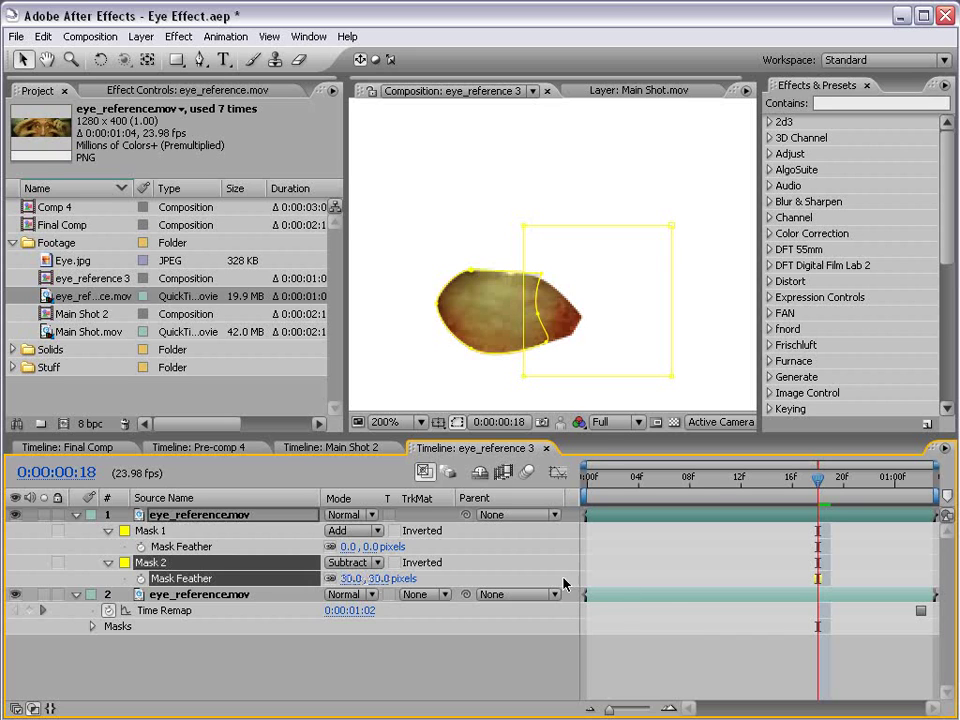
left_click(664, 632)
key("`")
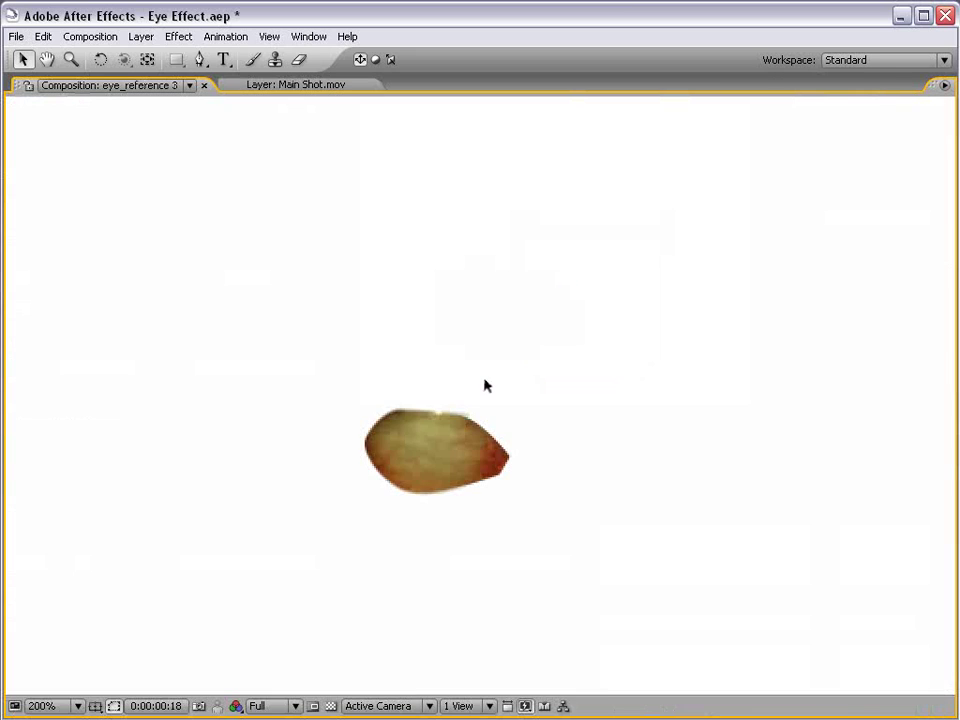
key("`")
scroll(484, 386, "down", 2)
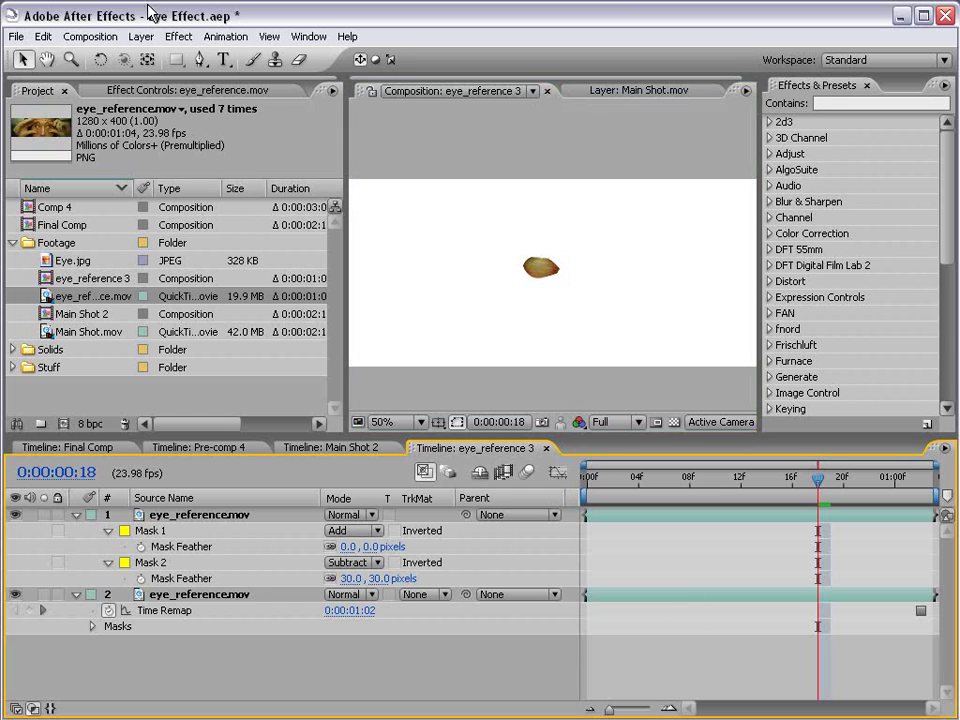
Step: Set the eye_reference 3 composition size to 200 by 200 pixels
left_click(82, 36)
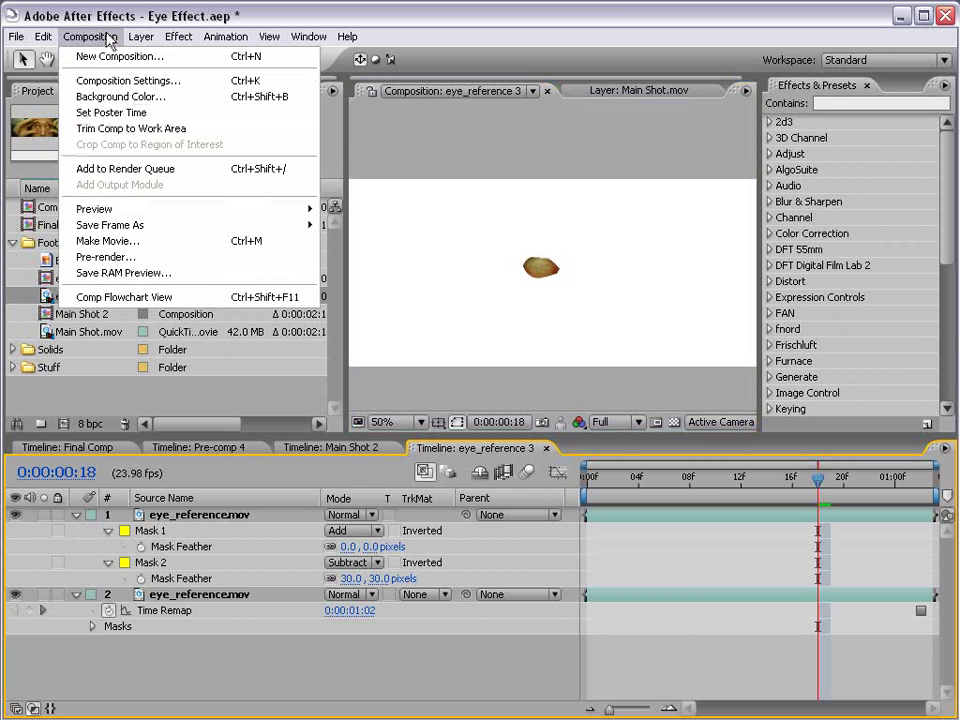
left_click(198, 88)
double_click(422, 273)
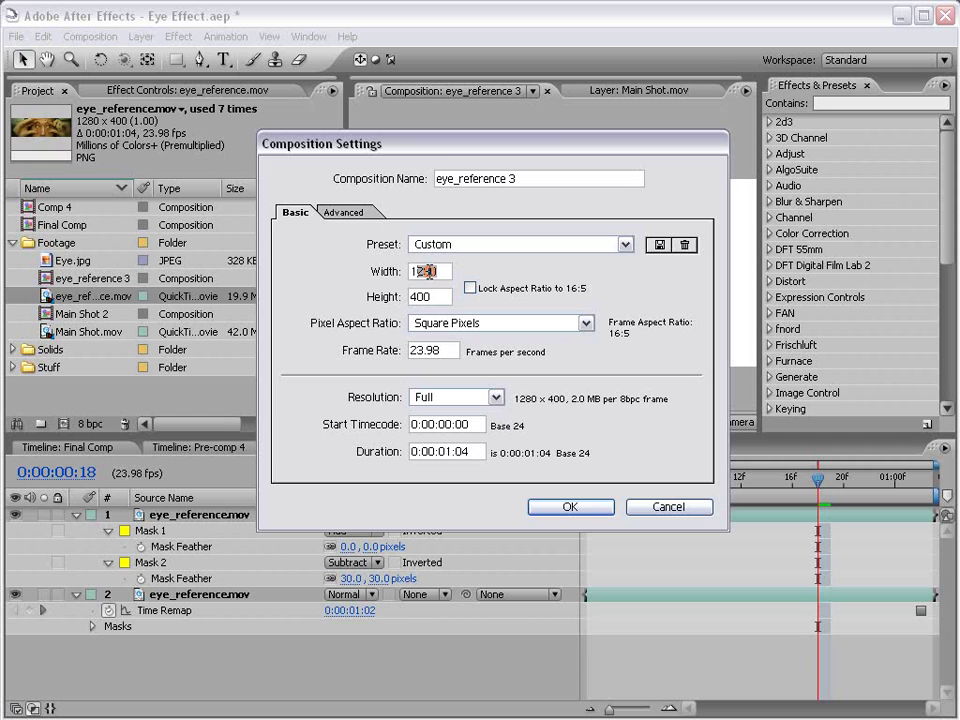
type("200")
key("Tab")
type("200")
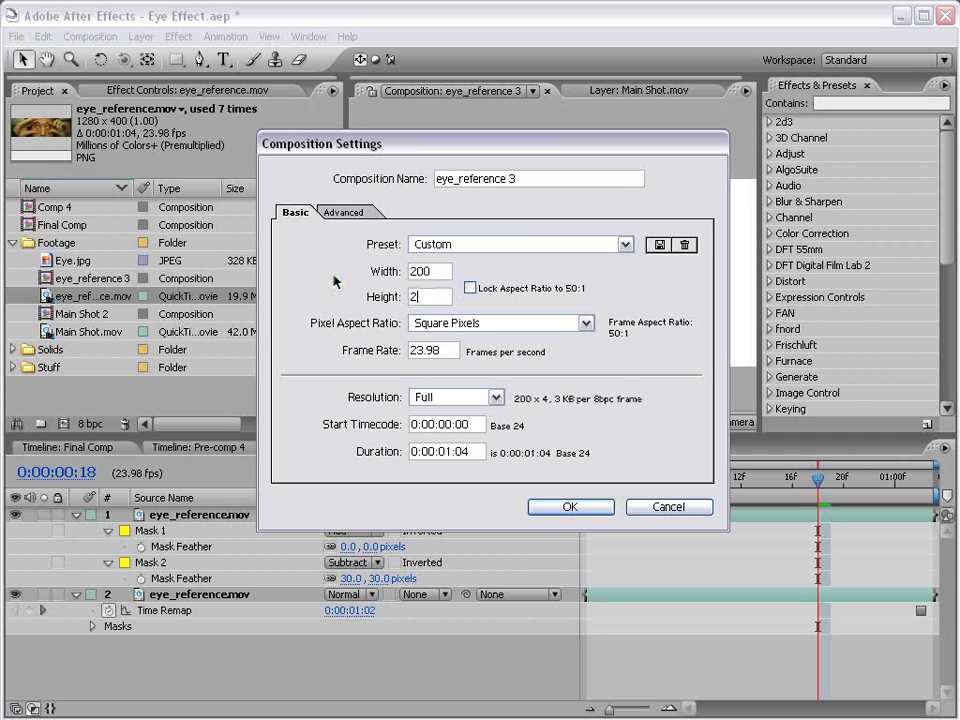
left_click(553, 510)
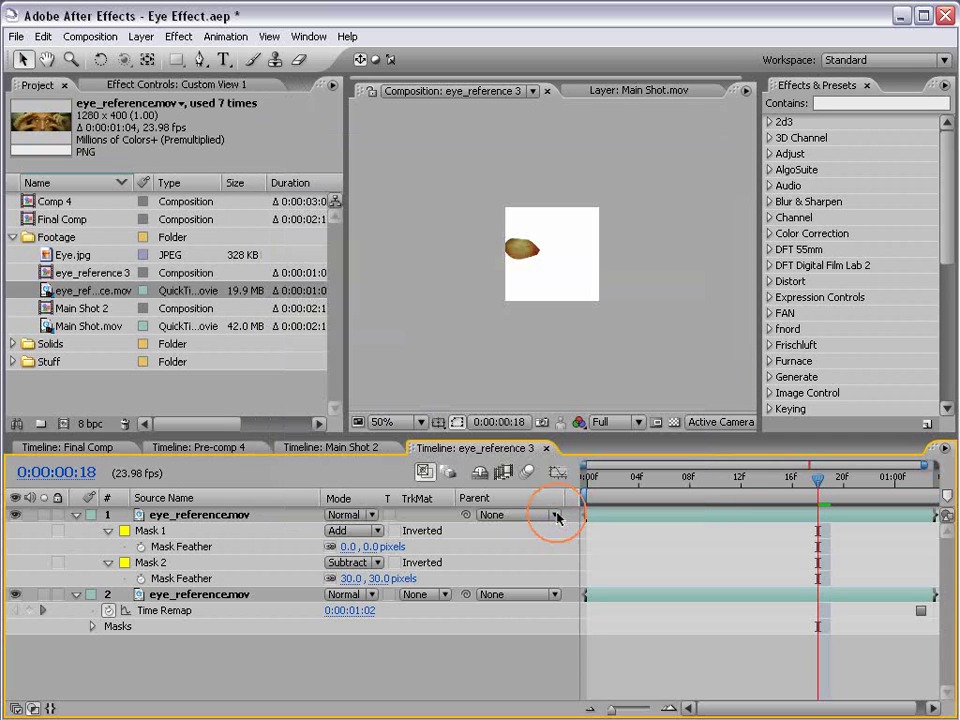
Step: Move both eye_reference.mov layers together to the centre of the composition, using the title-safe guides for alignment
left_click(173, 519)
left_click(182, 595, "ctrl")
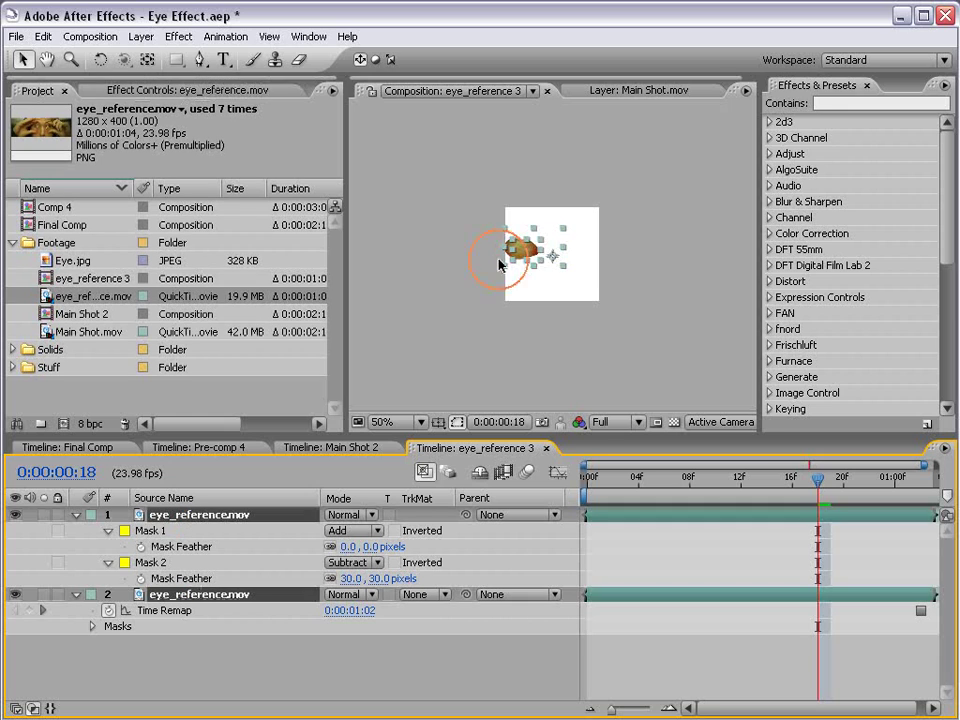
left_click_drag(527, 254, 561, 260)
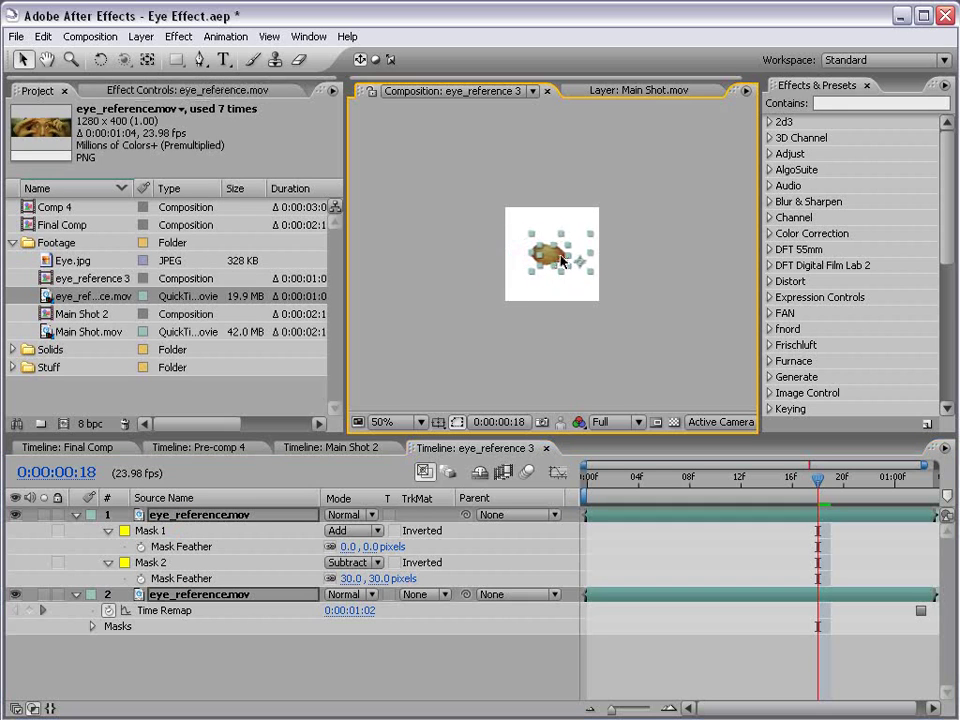
key("apostrophe")
key("period")
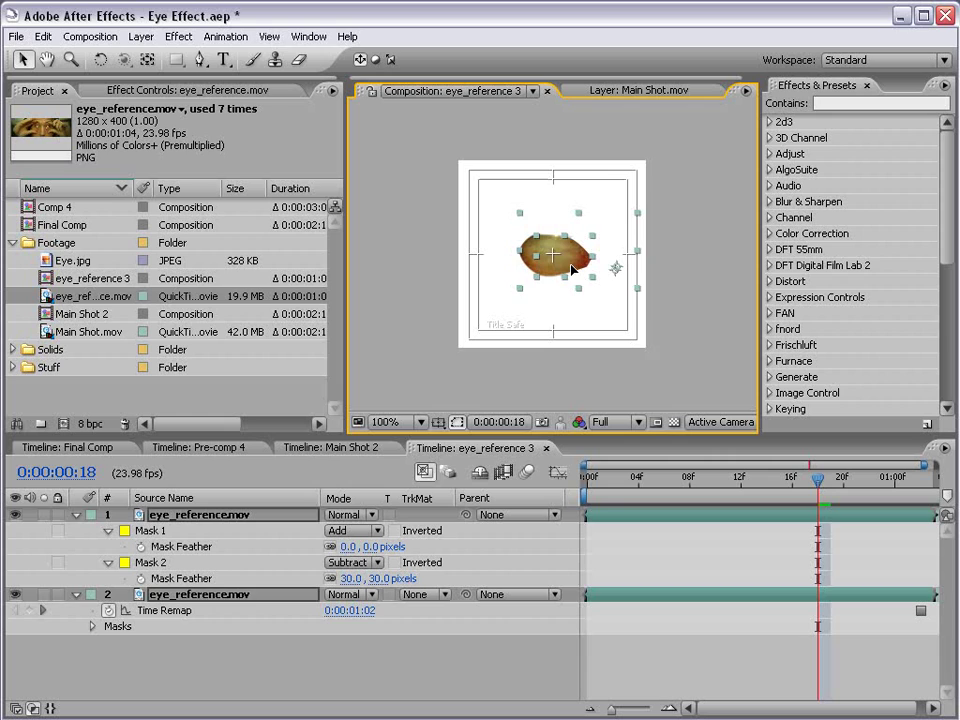
left_click(573, 376)
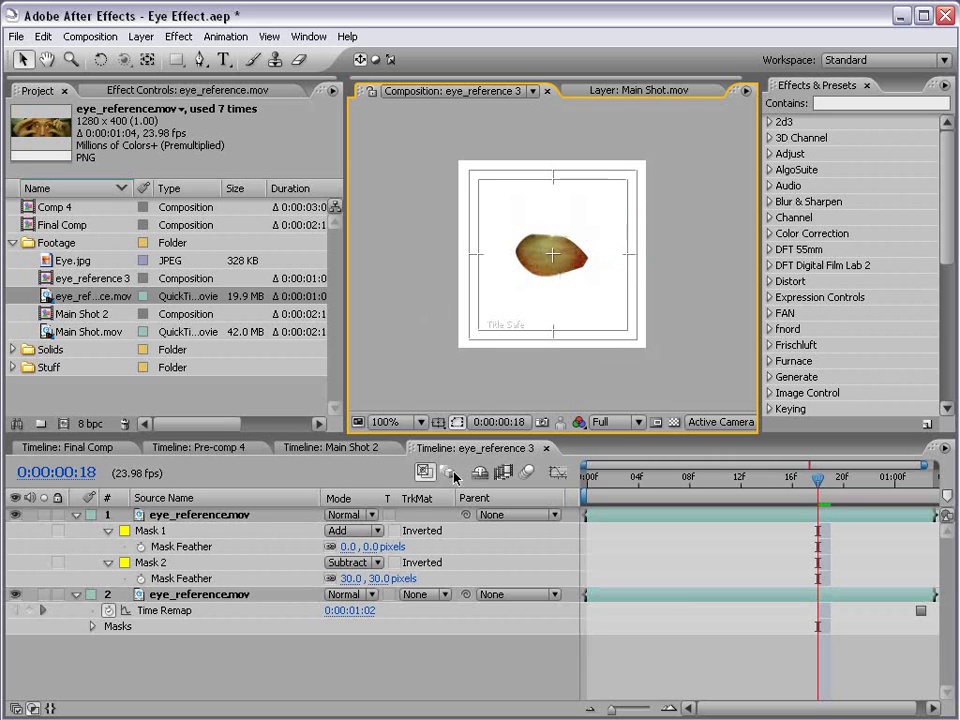
key("apostrophe")
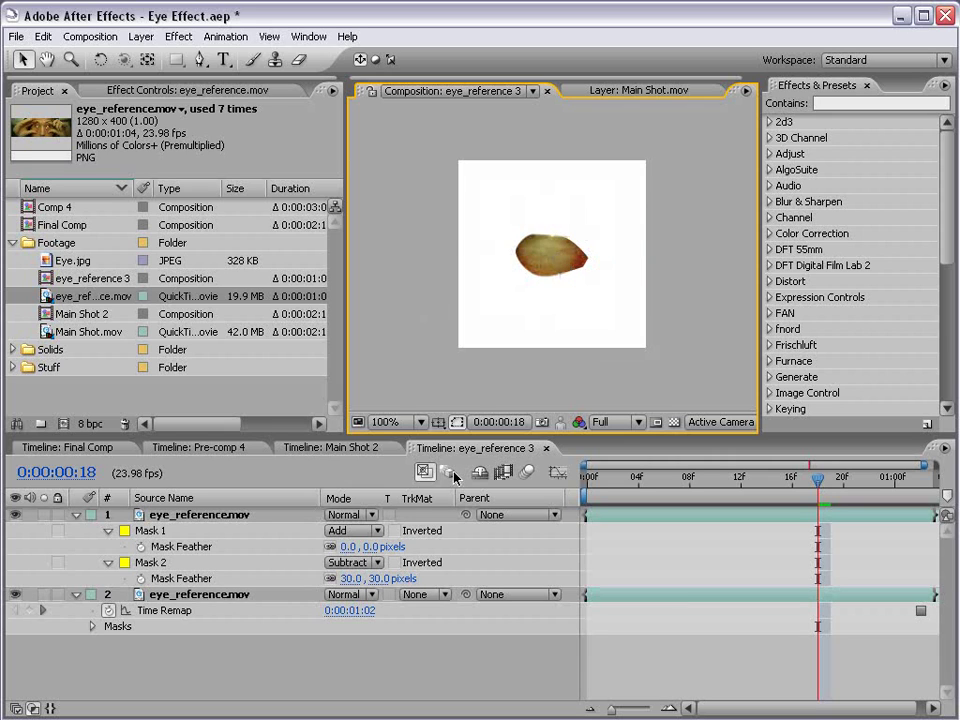
Step: Set the eye_reference 3 composition duration to 0:00:03:04 and extend both eye_reference.mov layers to its end
left_click(110, 36)
left_click(113, 81)
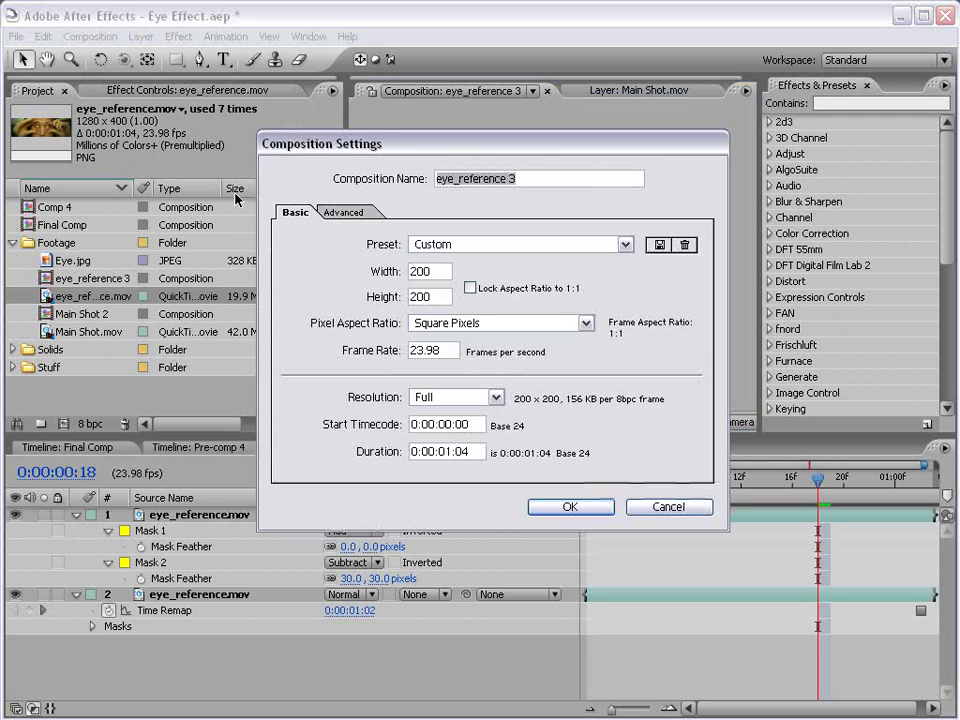
double_click(446, 451)
type("03")
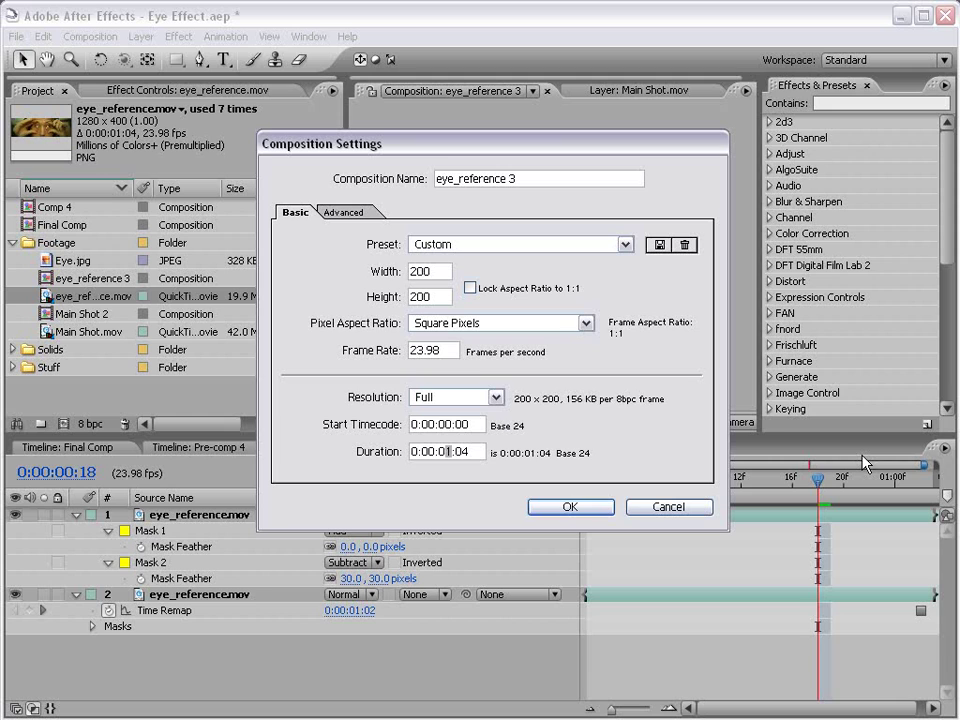
left_click(568, 506)
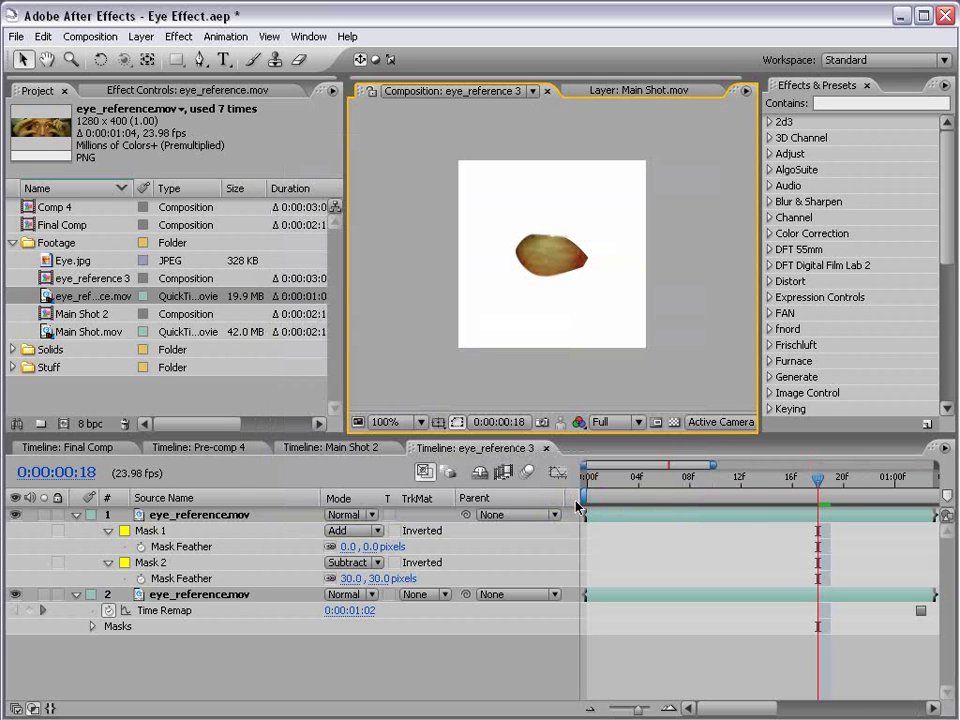
left_click_drag(709, 597, 932, 597)
left_click_drag(714, 514, 932, 514)
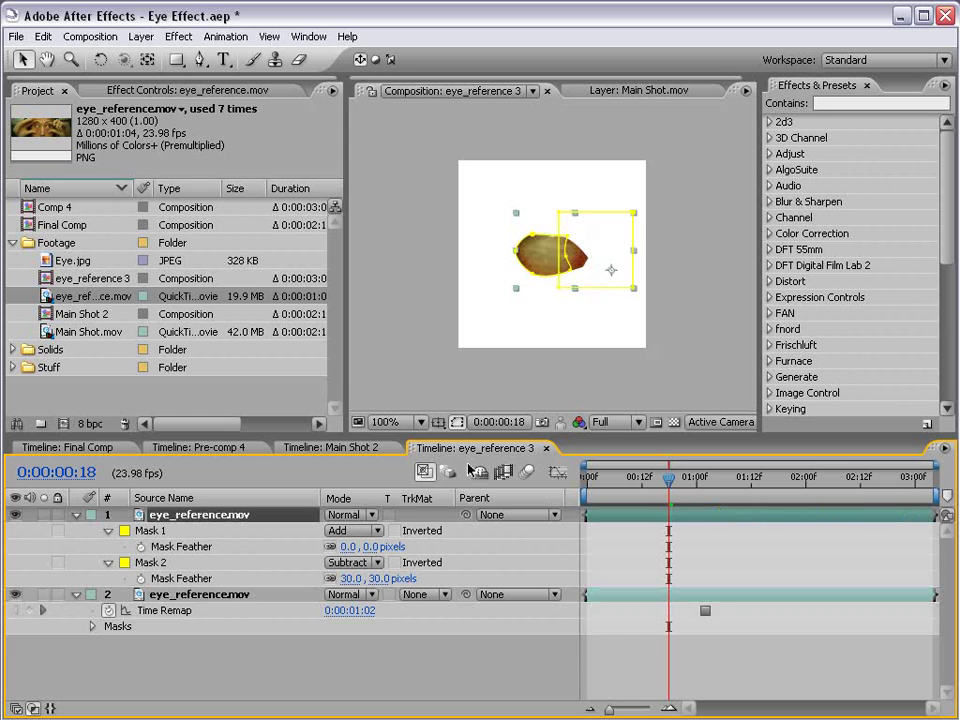
left_click(528, 544)
Step: Close the eye_reference 3 timeline and place that composition in Main Shot 2 over the face's left-hand eye
left_click(546, 448)
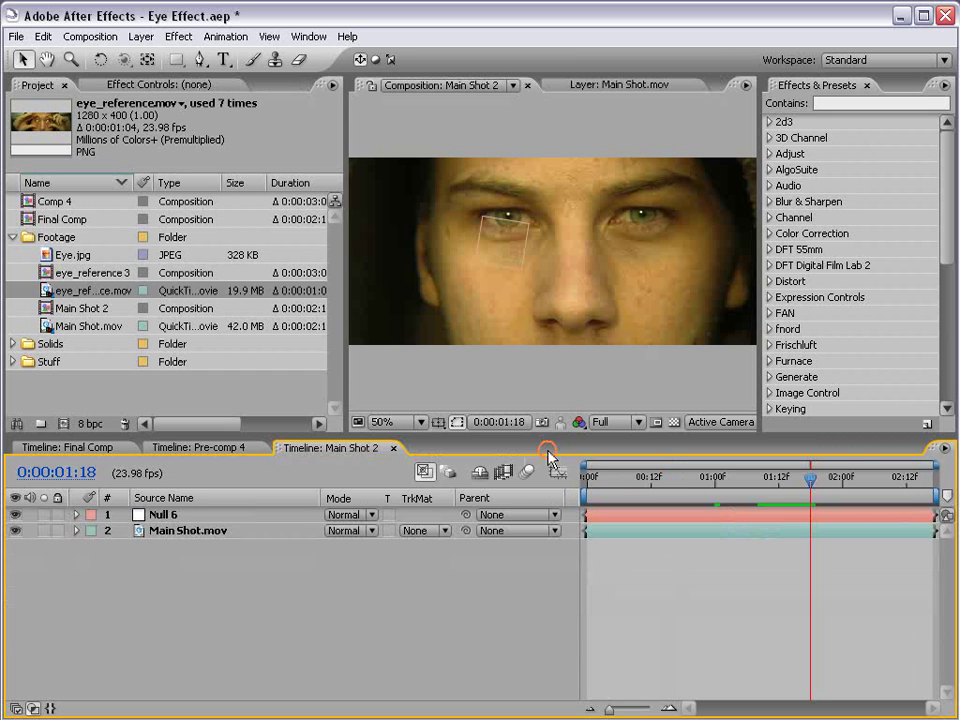
left_click(216, 514)
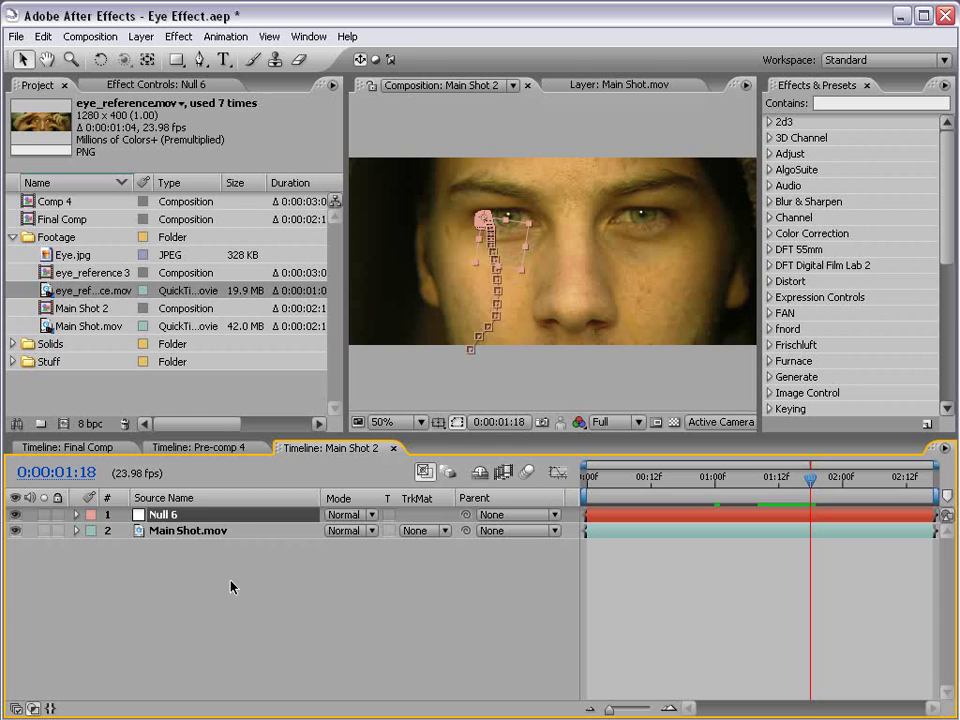
left_click(425, 660)
left_click_drag(56, 272, 510, 225)
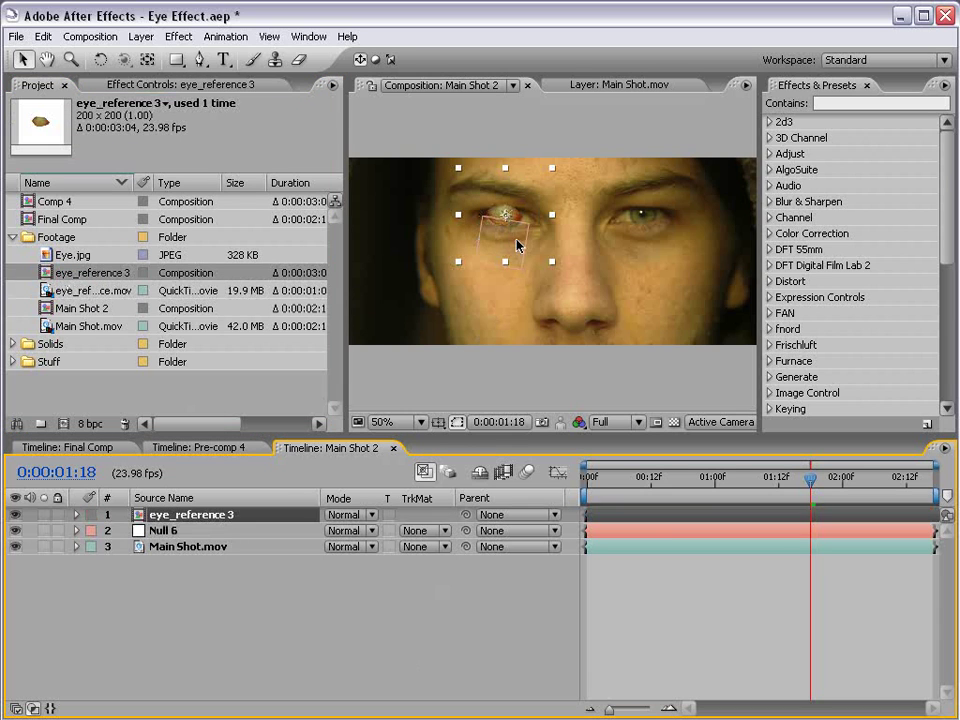
left_click(671, 613)
scroll(537, 225, "up", 2)
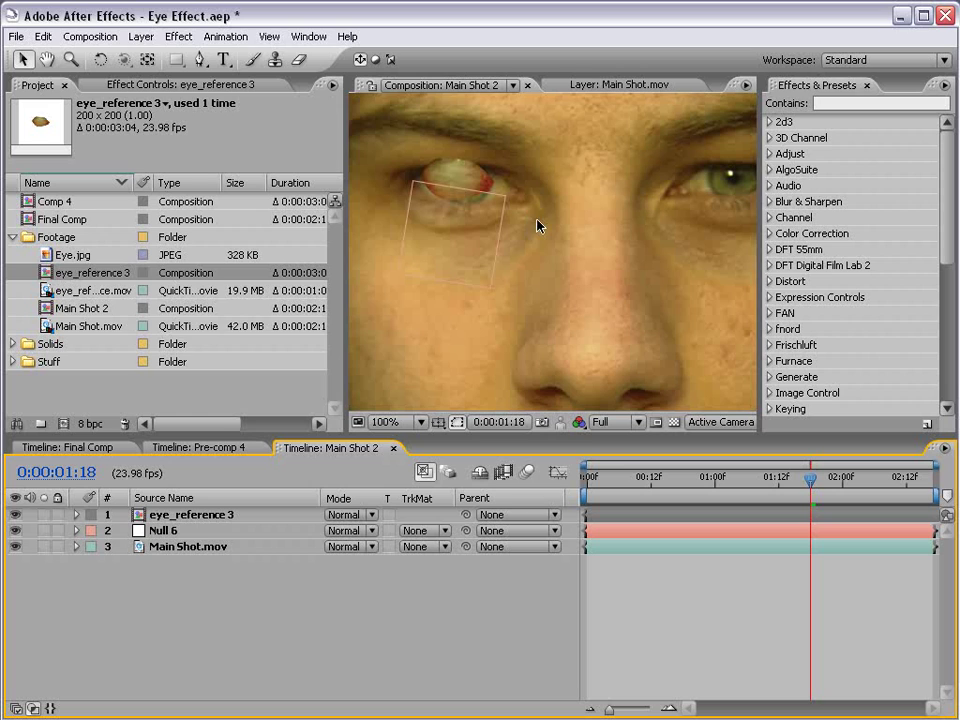
Step: Scale up the eye_reference 3 layer proportionally and reposition it so the white eye covers the actor's left-hand eye
left_click(168, 515)
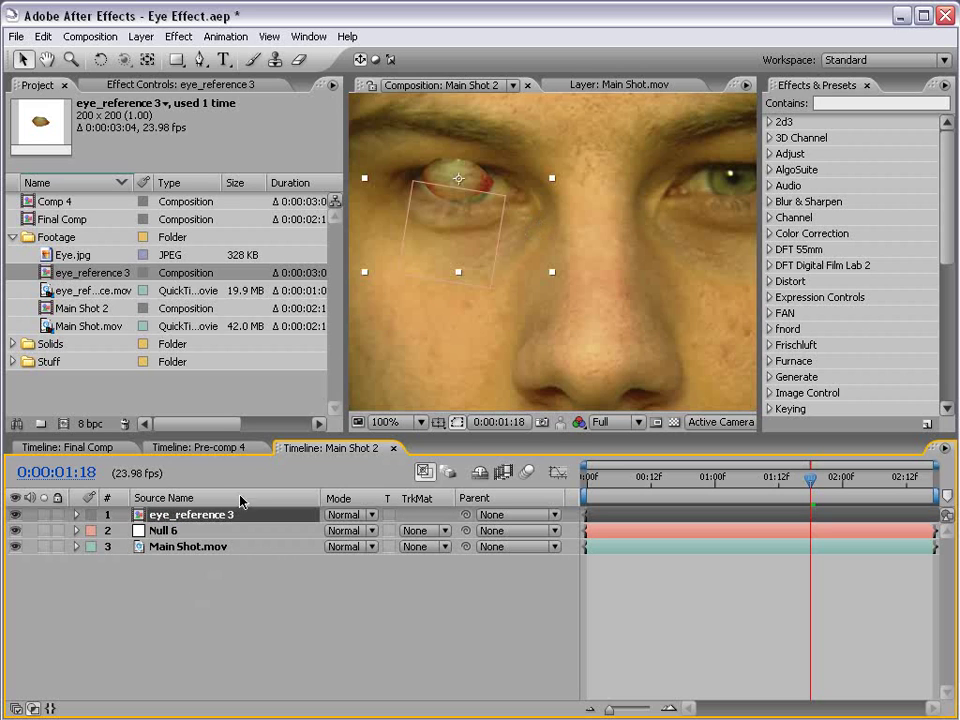
left_click_drag(555, 278, 606, 321)
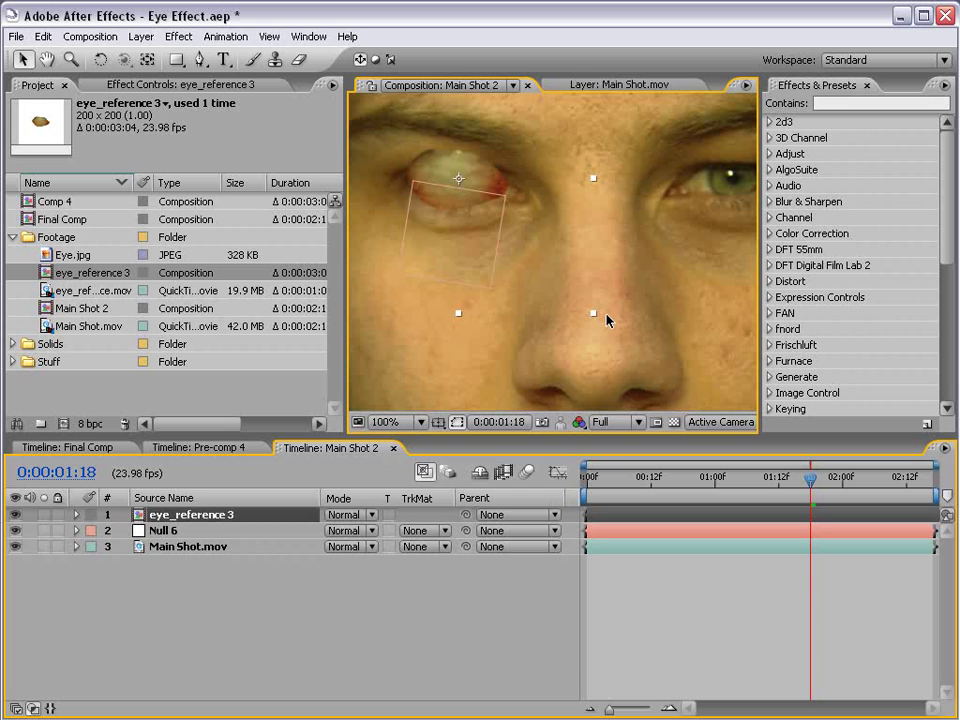
left_click_drag(437, 212, 441, 223)
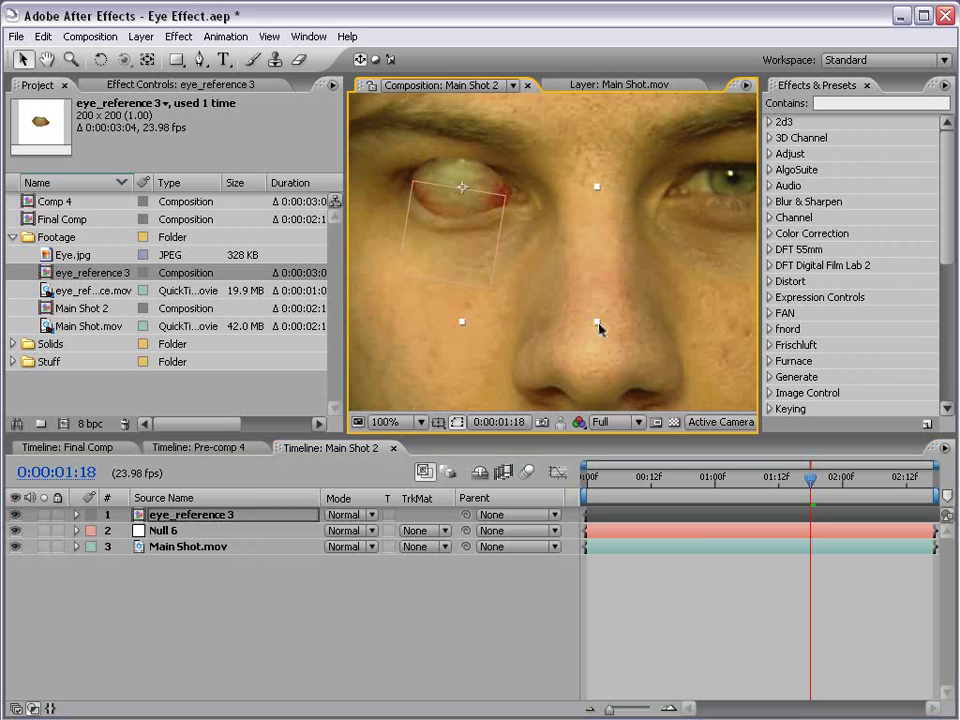
left_click_drag(600, 328, 615, 342)
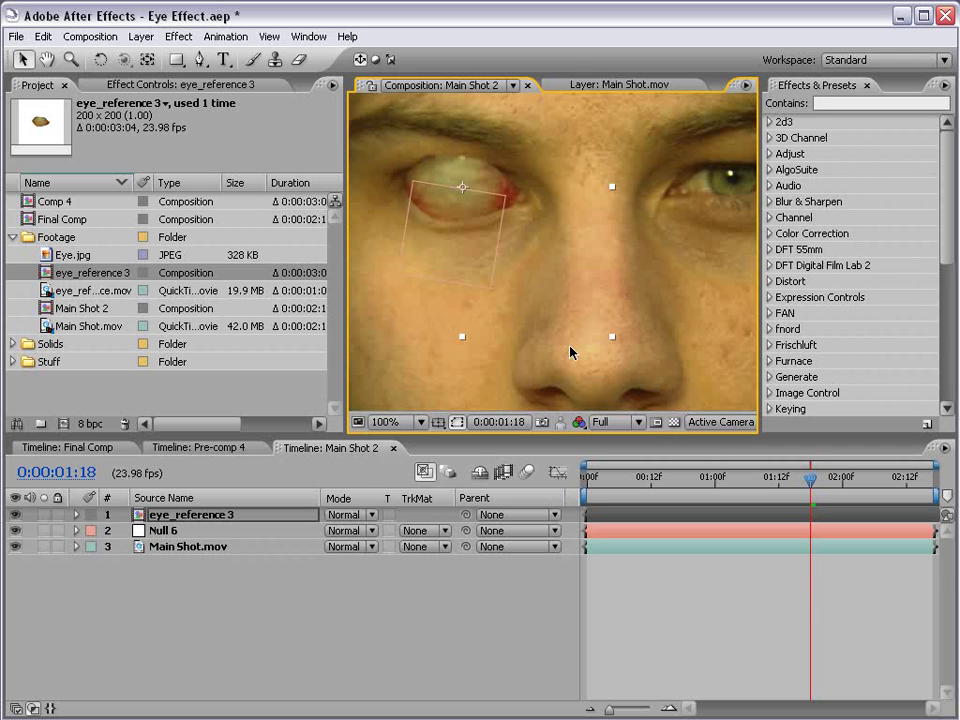
scroll(538, 299, "down", 1)
left_click(634, 623)
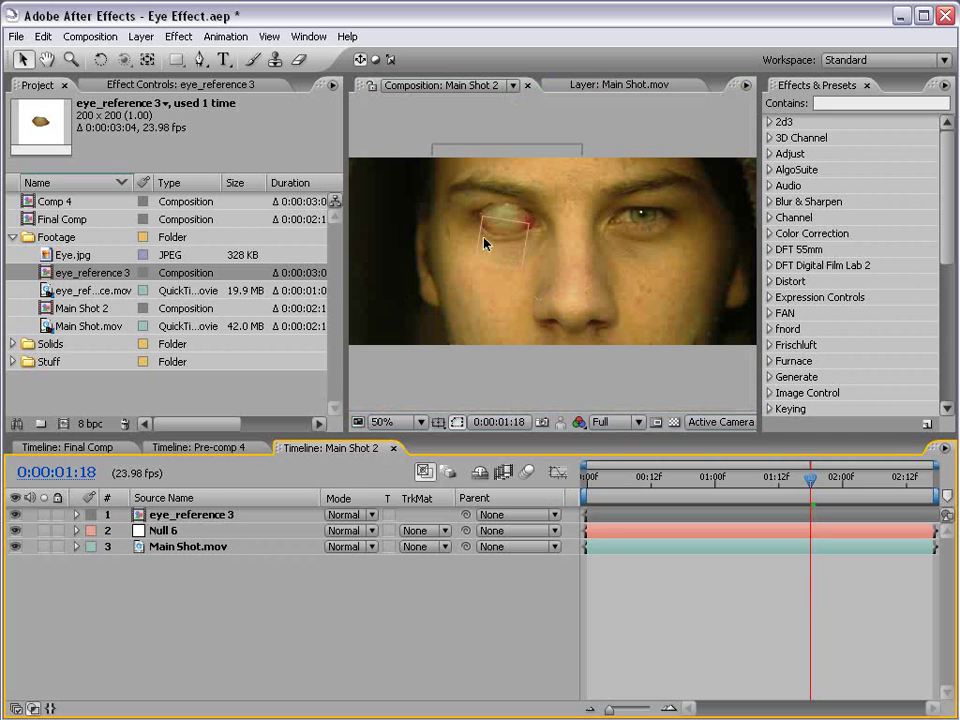
Step: Parent the eye_reference 3 layer to Null 6 and rename the null Left Eye
left_click(172, 515)
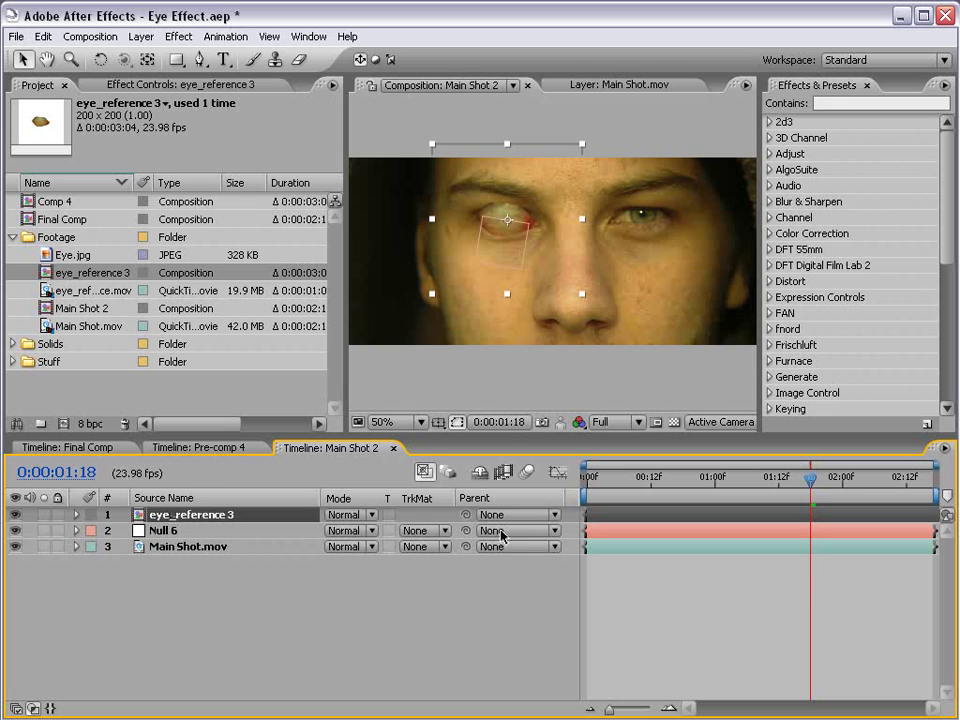
mouse_move(465, 514)
left_mouse_down()
mouse_move(478, 621)
mouse_move(172, 535)
left_mouse_up()
left_click(172, 532)
key("Return")
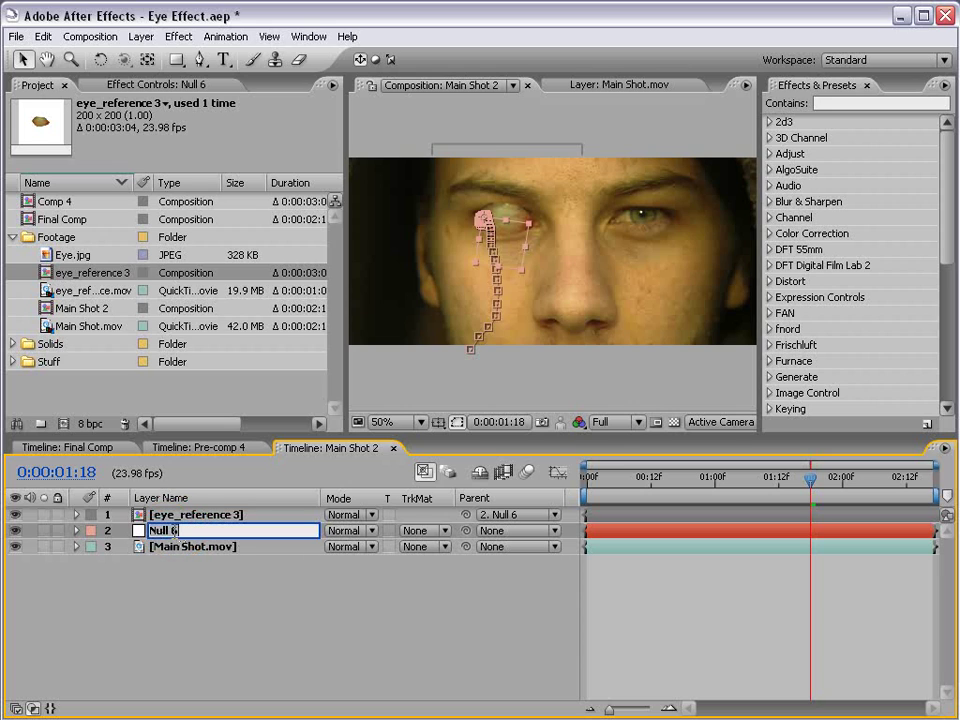
type("Left Eye")
key("Return")
left_click(271, 627)
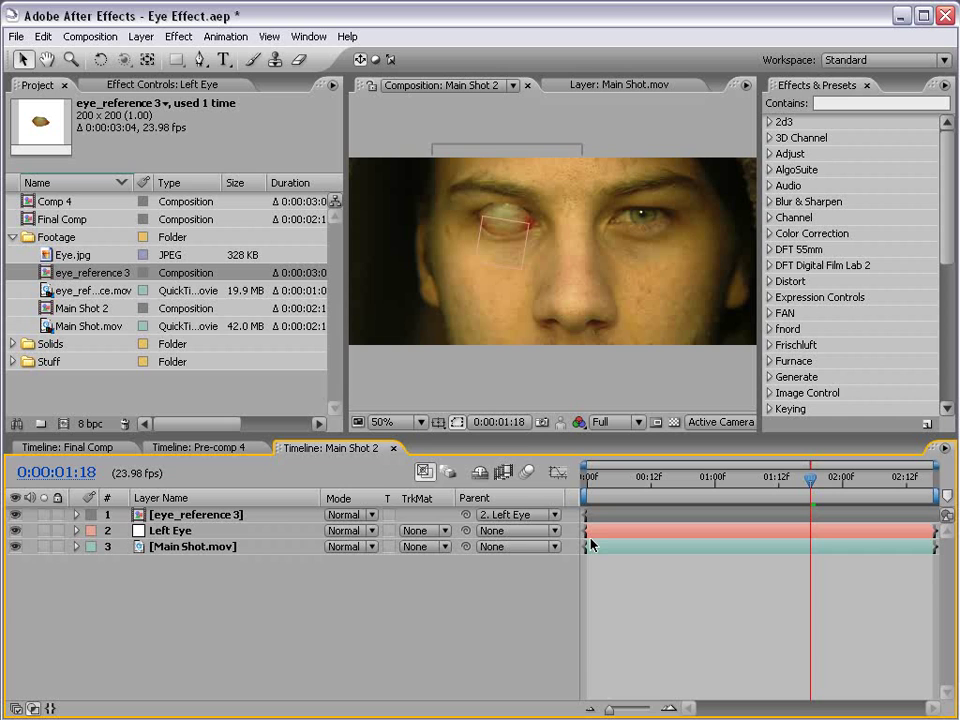
Step: Trim the start of the eye_reference 3 layer to 0:00:00:17 and check how the eye follows the shot through its end
left_click_drag(776, 497, 681, 517)
left_click(682, 516)
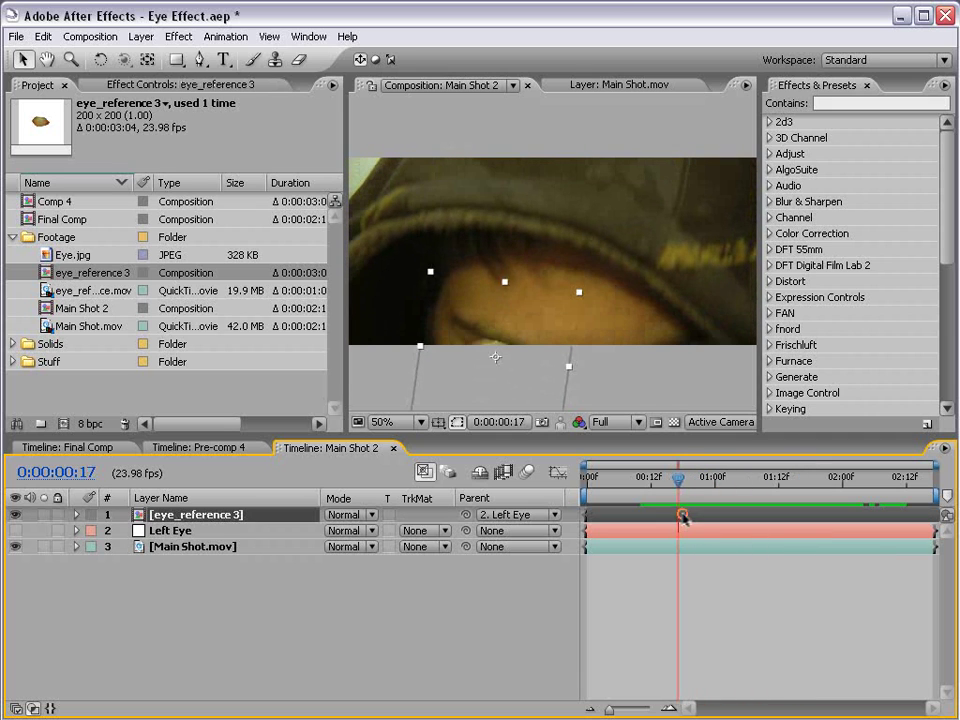
key("alt+bracketleft")
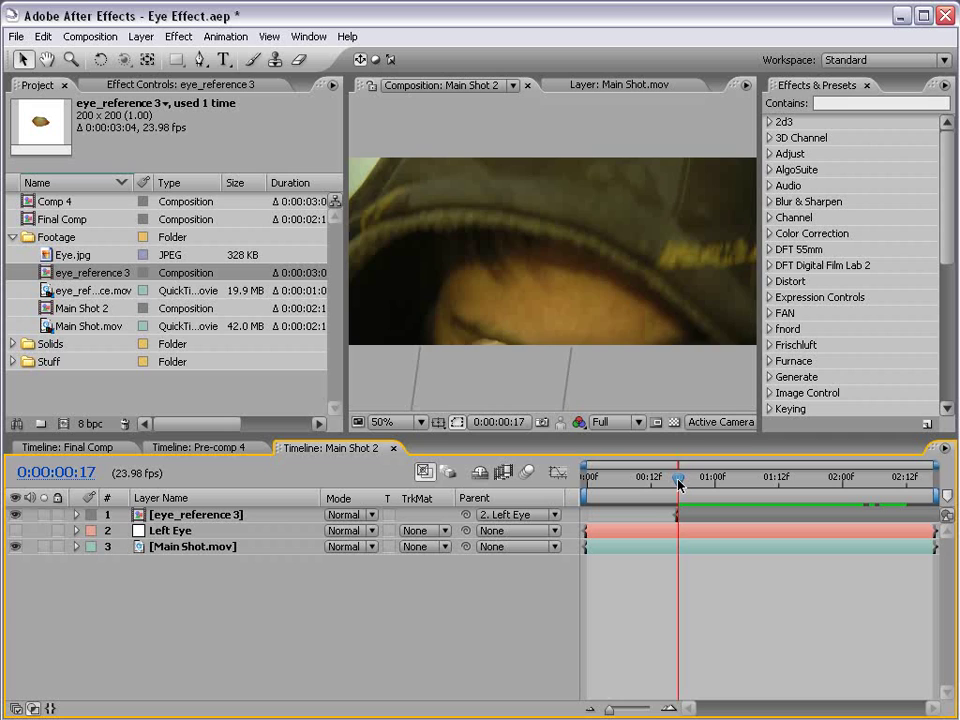
left_click_drag(679, 484, 754, 494)
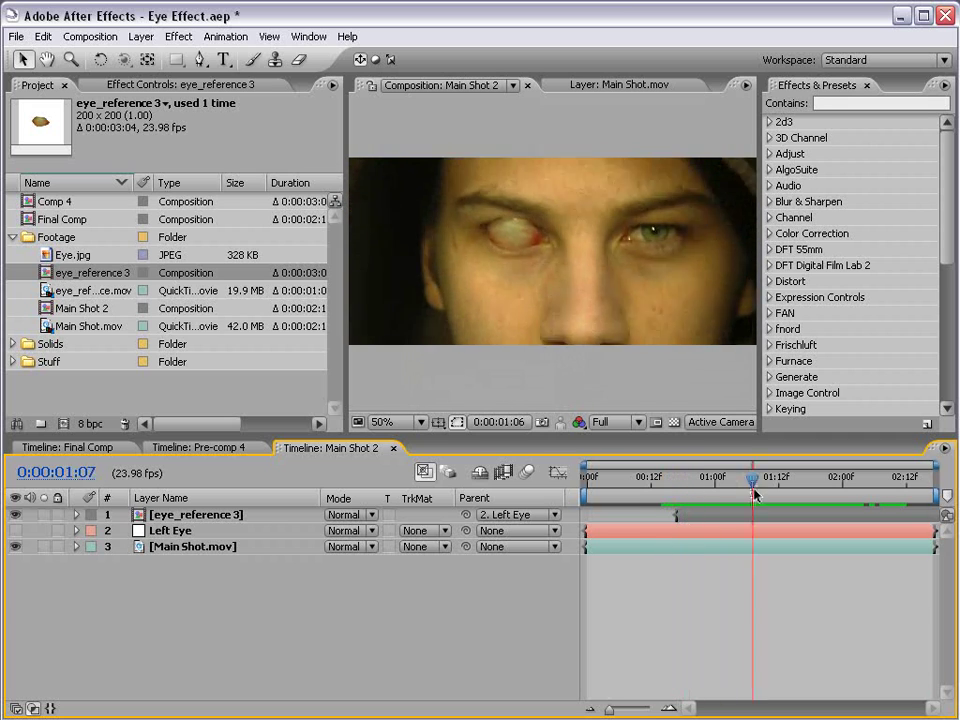
key("End")
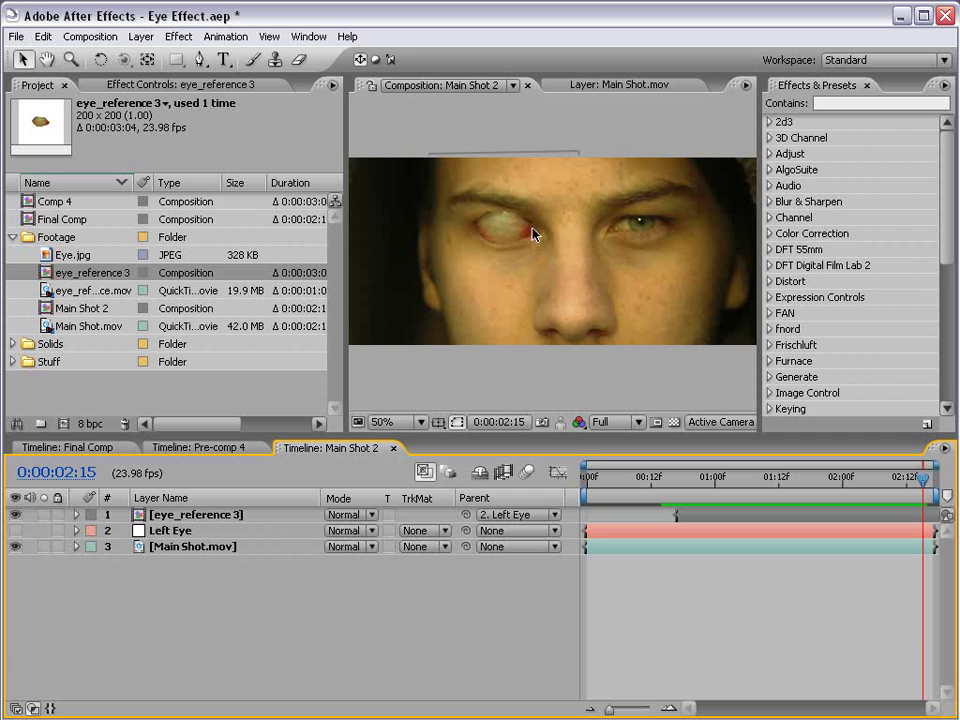
Step: Hide the eye_reference 3 layer and create a medium green solid of 1280 by 400 pixels
left_click(14, 516)
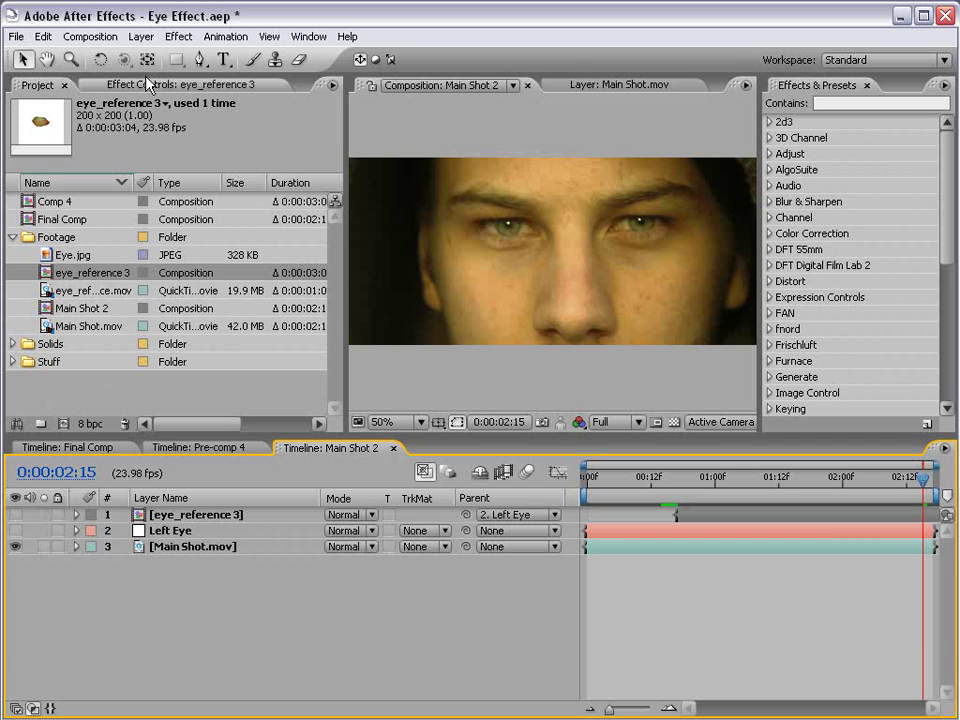
left_click(141, 36)
left_click(213, 56)
left_click(390, 72)
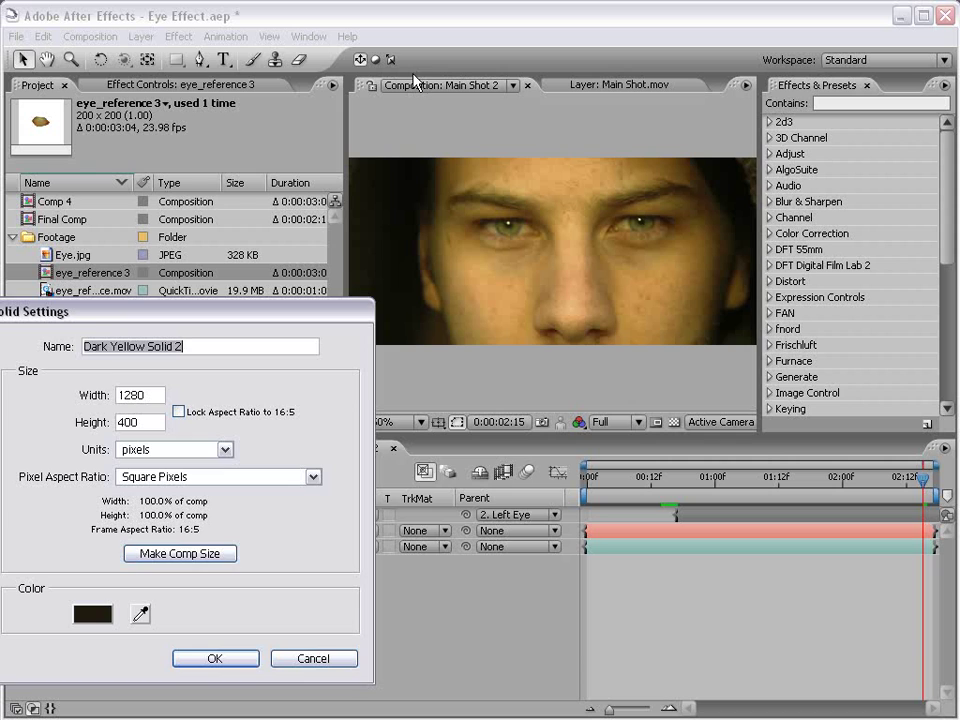
left_click(93, 613)
left_click(435, 428)
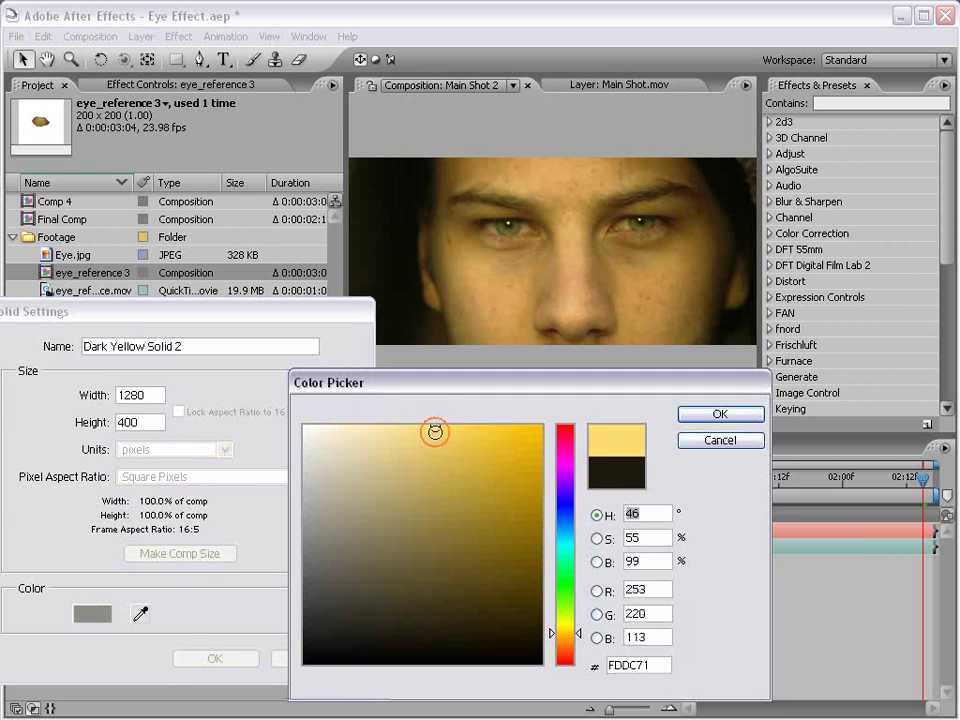
left_click(688, 413)
left_click(105, 615)
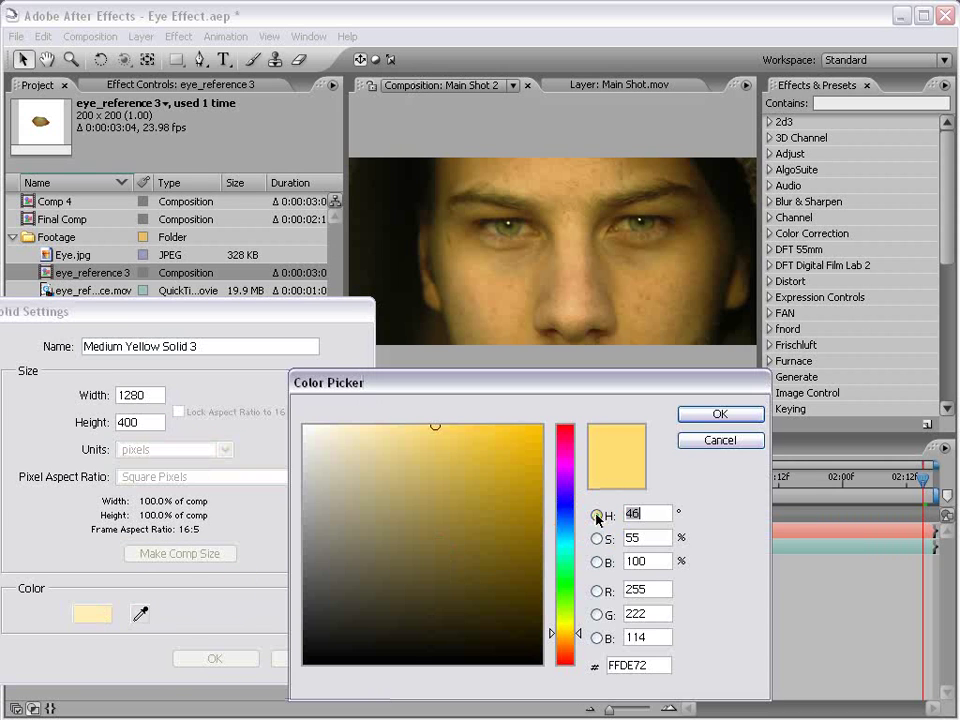
left_click(563, 574)
left_click(459, 420)
left_click(720, 413)
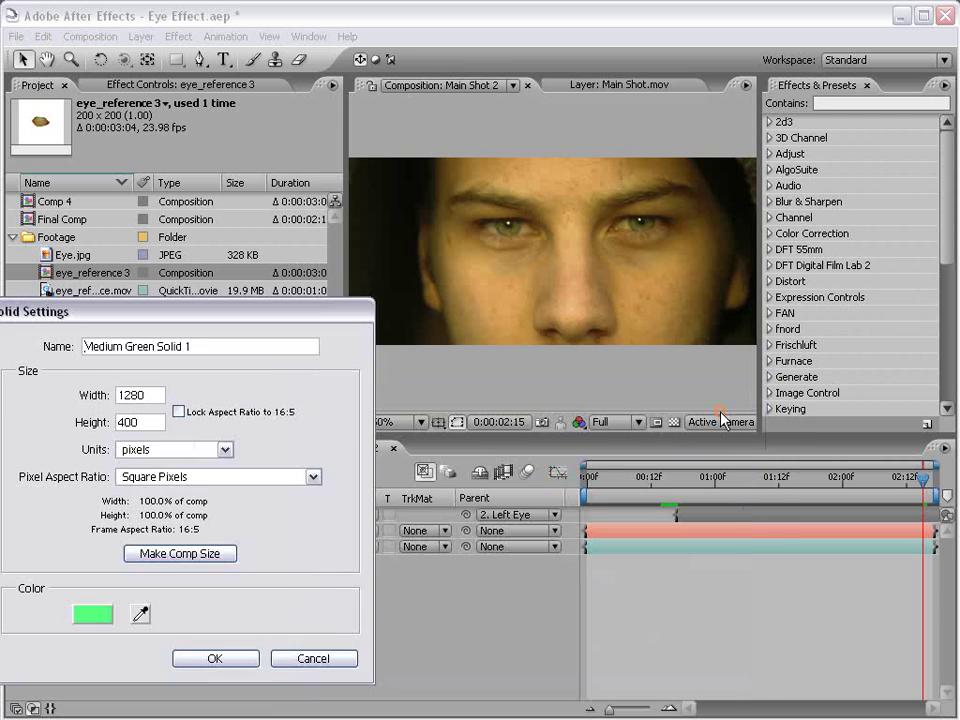
left_click(240, 657)
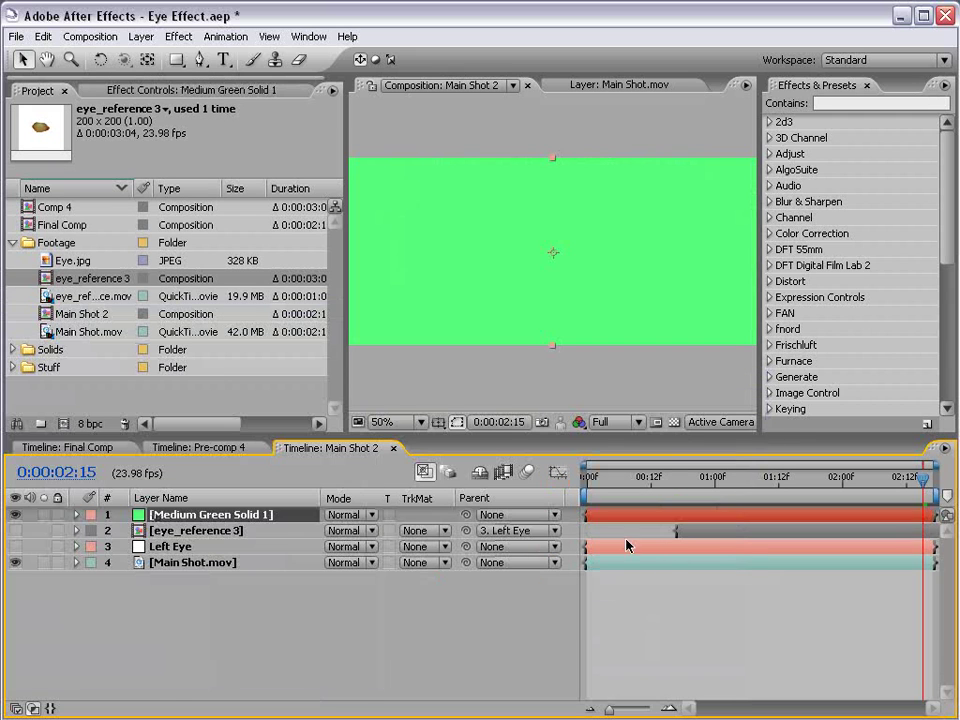
Step: Hide the green solid and draw a closed, curved Pen mask on it along the lid outline of the left-hand eye at 0:00:02:15
left_click(15, 515)
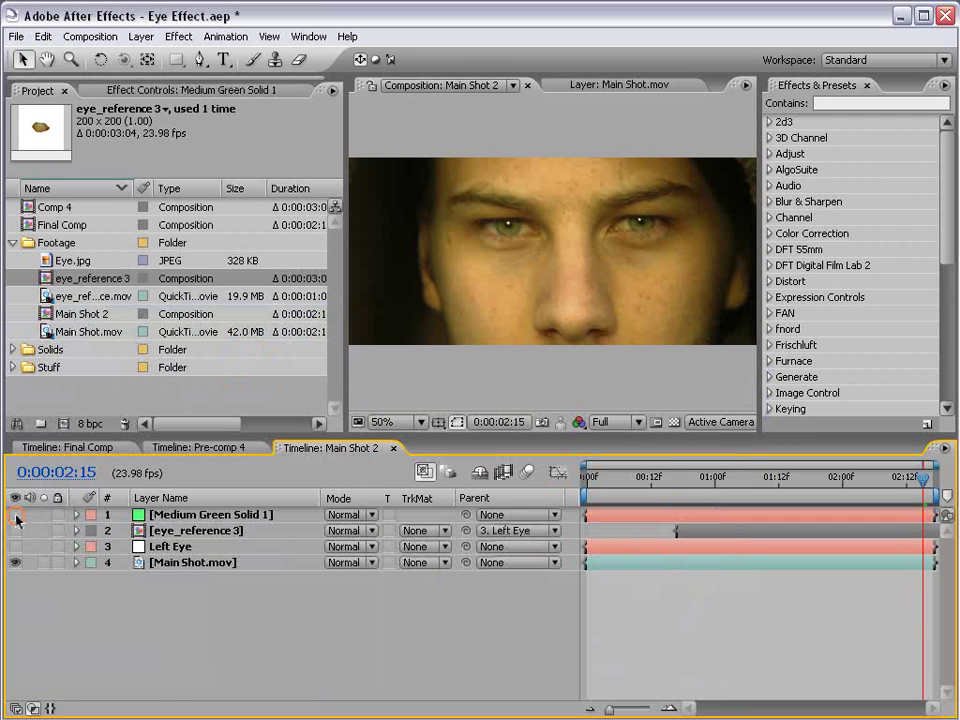
left_click(201, 59)
key("period")
key("period")
key("h")
left_click_drag(486, 241, 619, 313)
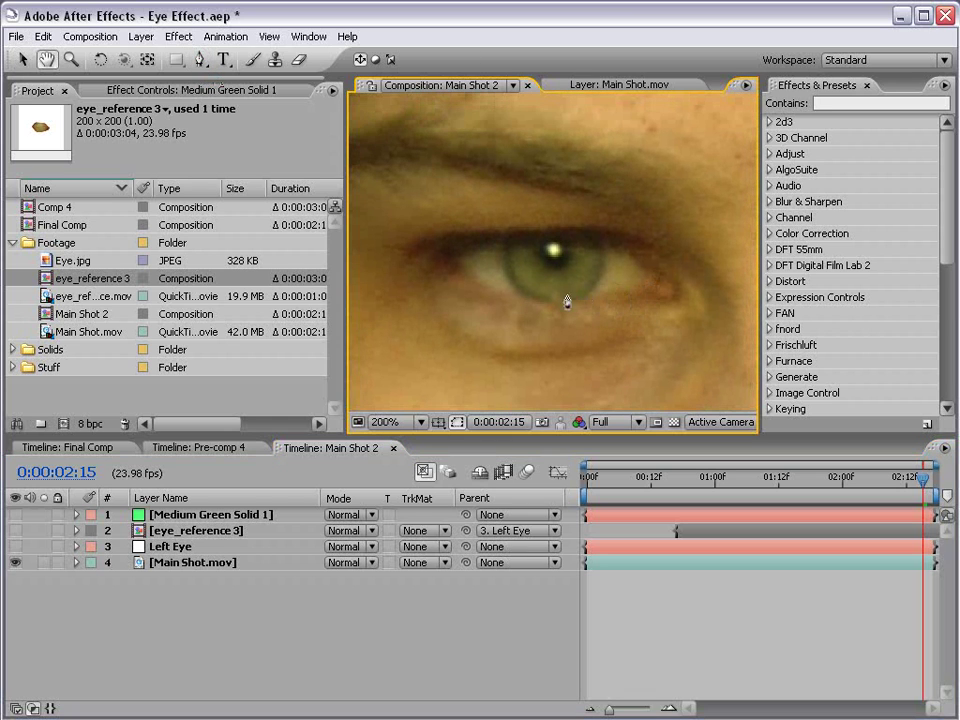
key("g")
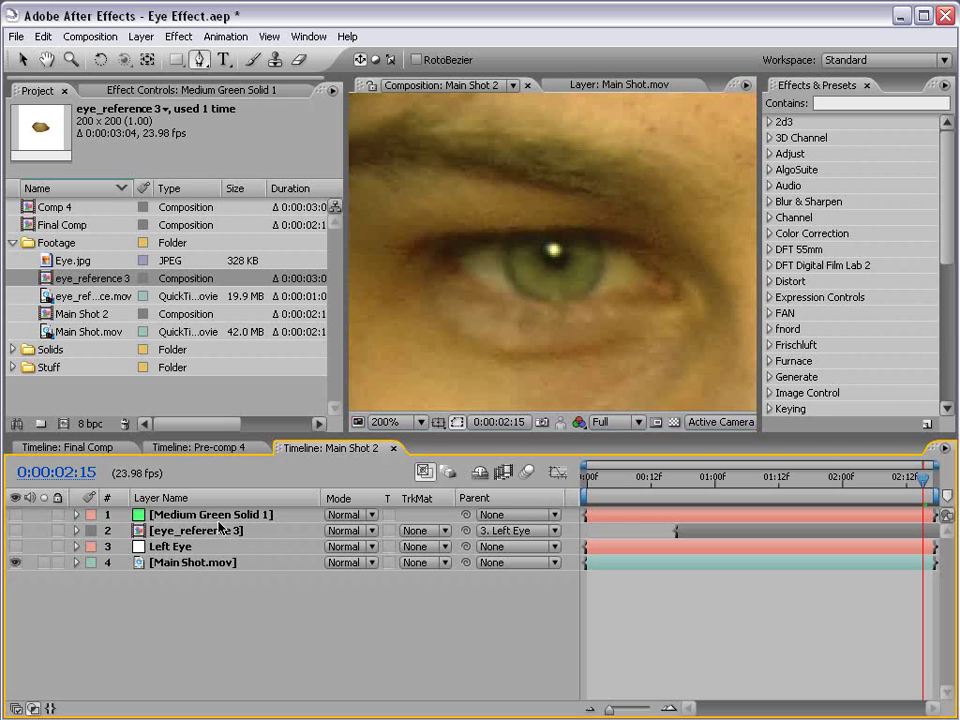
left_click(216, 515)
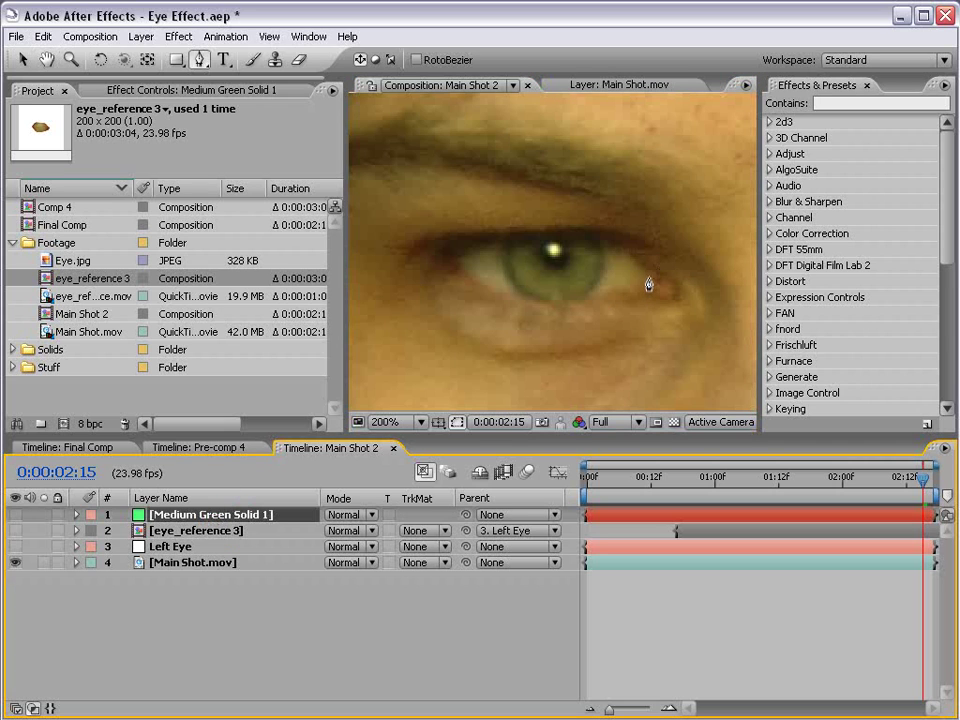
left_click_drag(648, 277, 642, 267)
left_click_drag(579, 236, 552, 236)
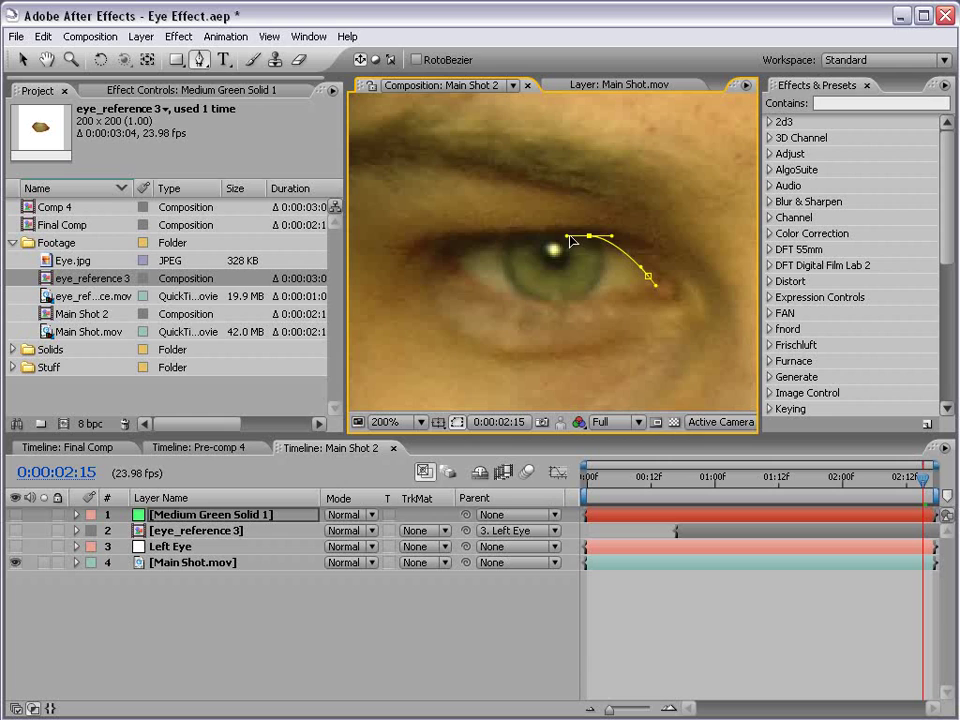
key("h")
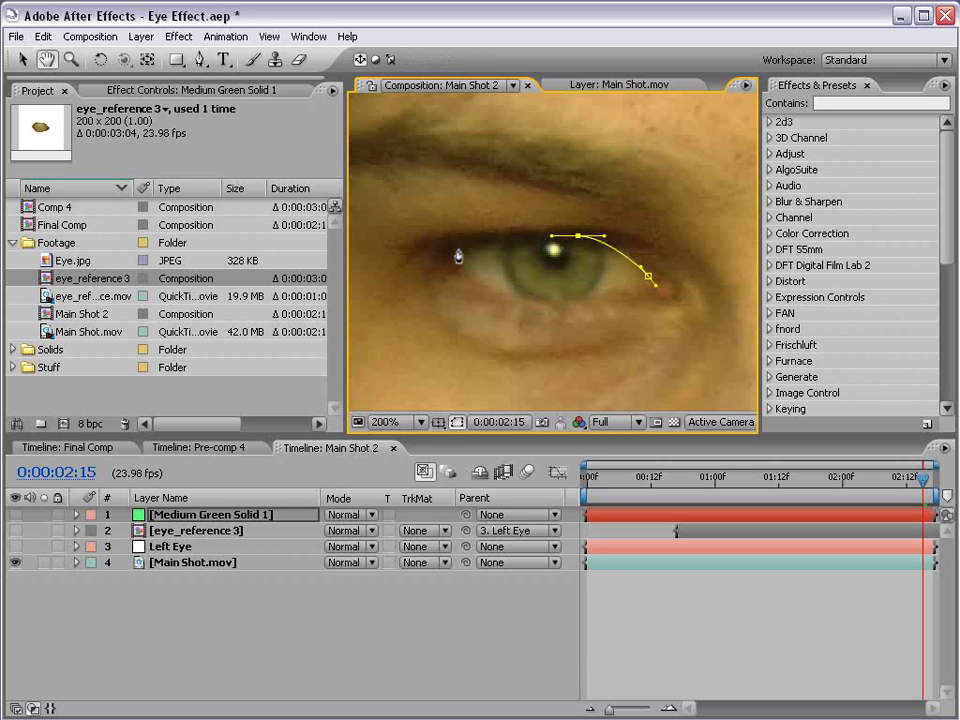
left_click_drag(462, 248, 502, 296)
key("g")
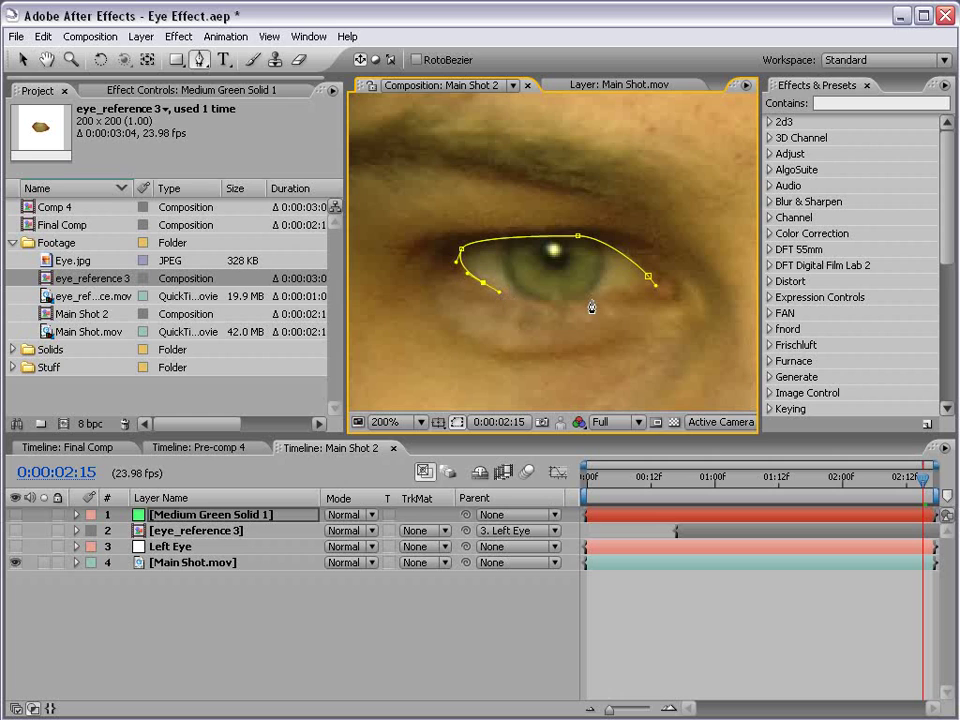
left_click_drag(576, 300, 625, 300)
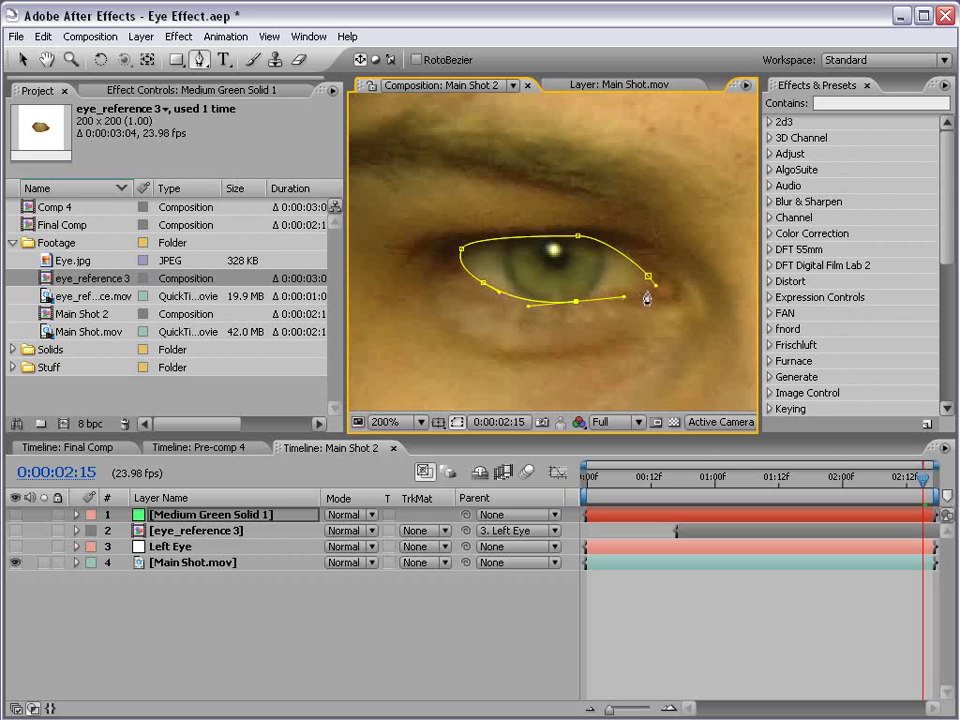
left_click(648, 278)
left_click(658, 613)
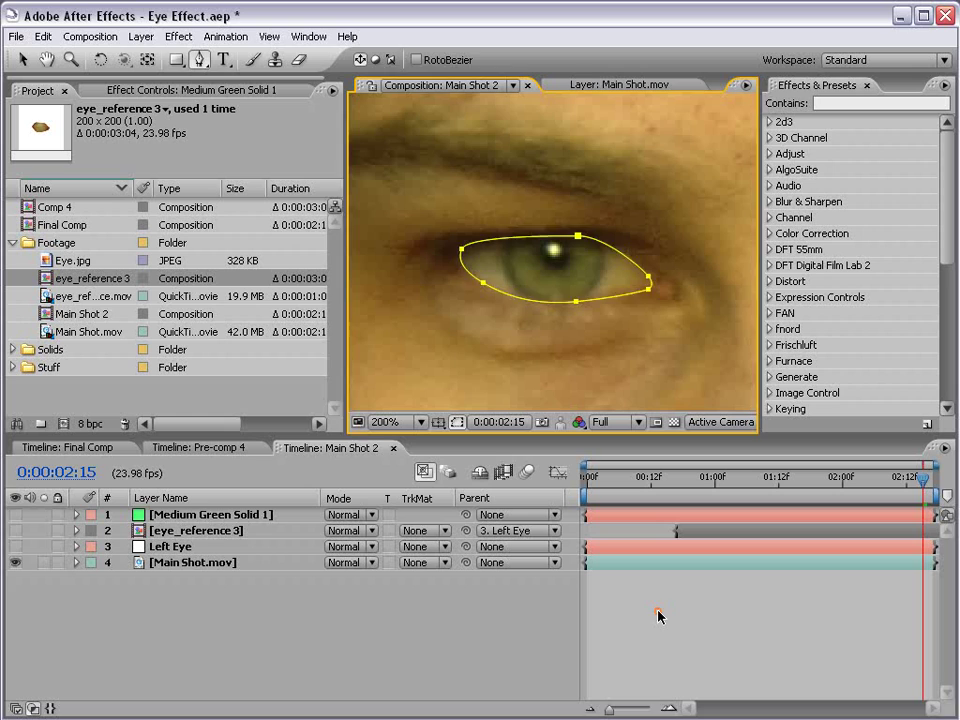
Step: Show the green solid and parent it to the Left Eye null
left_click(142, 517)
left_click(15, 514)
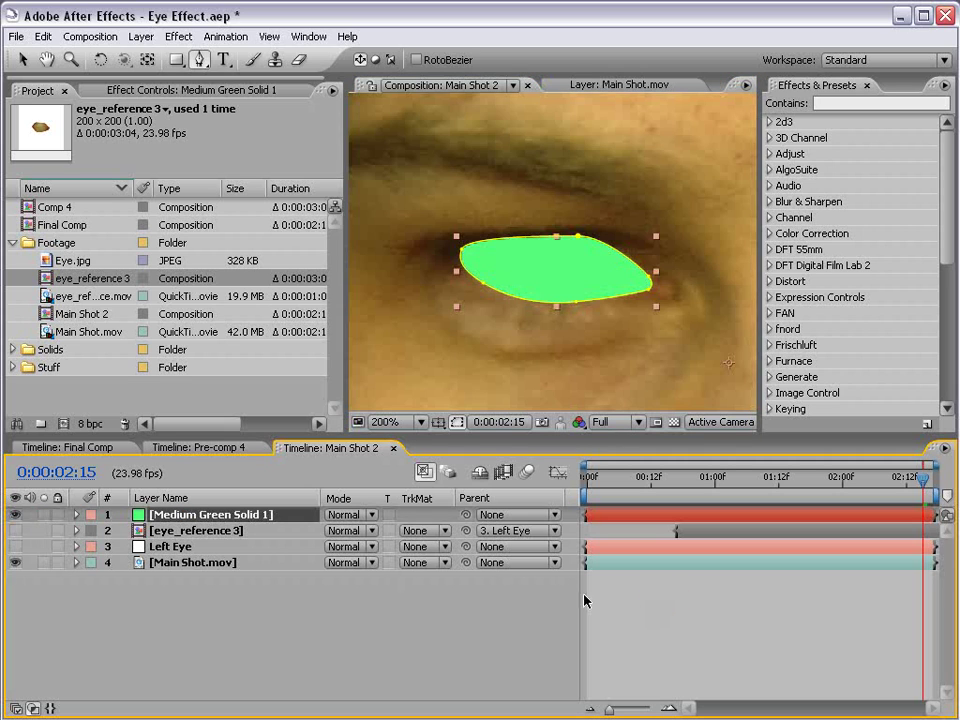
left_click(678, 626)
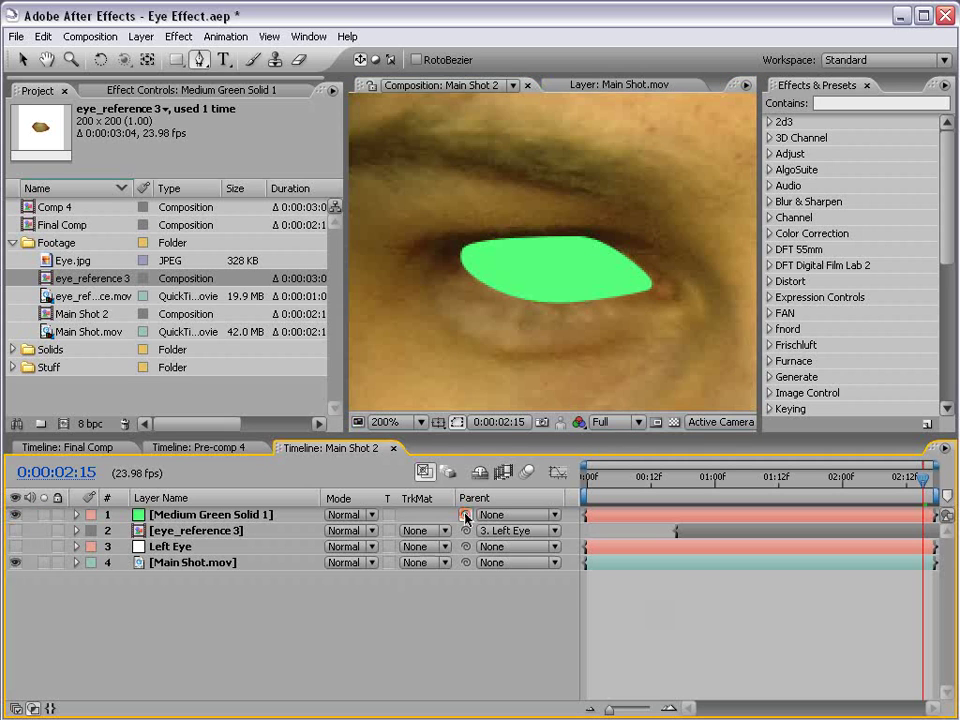
left_click_drag(465, 514, 174, 548)
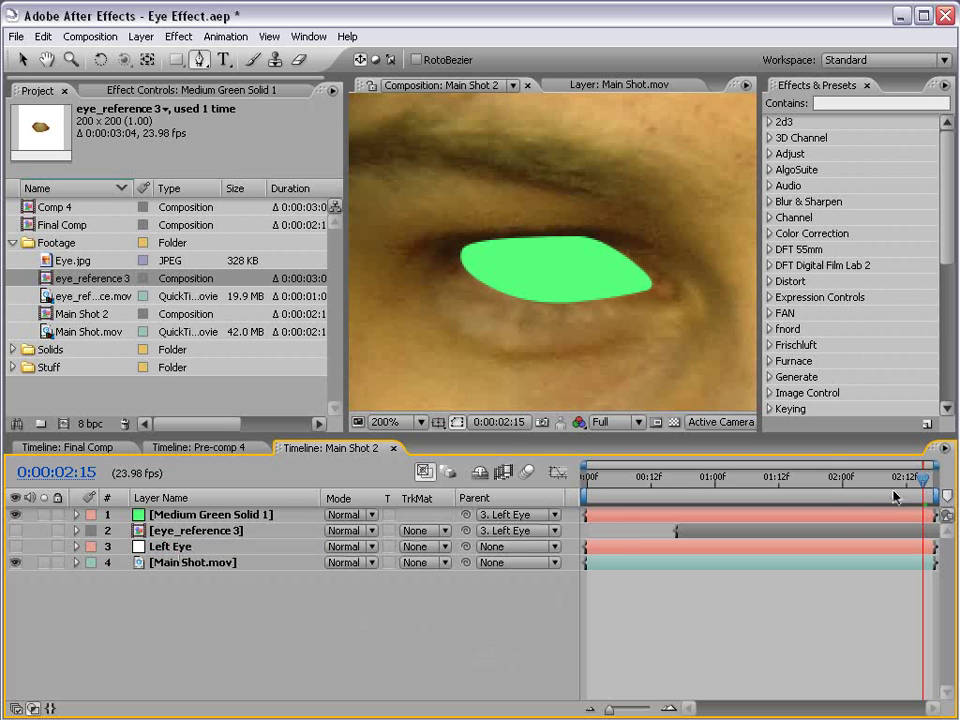
Step: At 0:00:01:19, adjust the green solid's upper mask point and its curve handle to fit the upper eyelid
left_click_drag(895, 497, 818, 508)
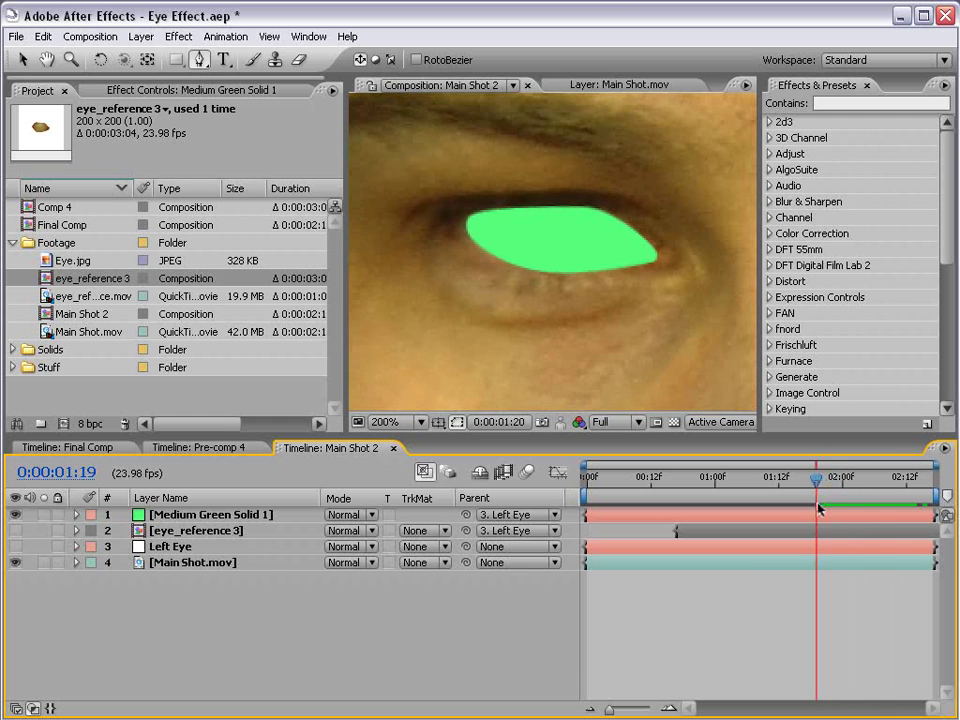
left_click(175, 515)
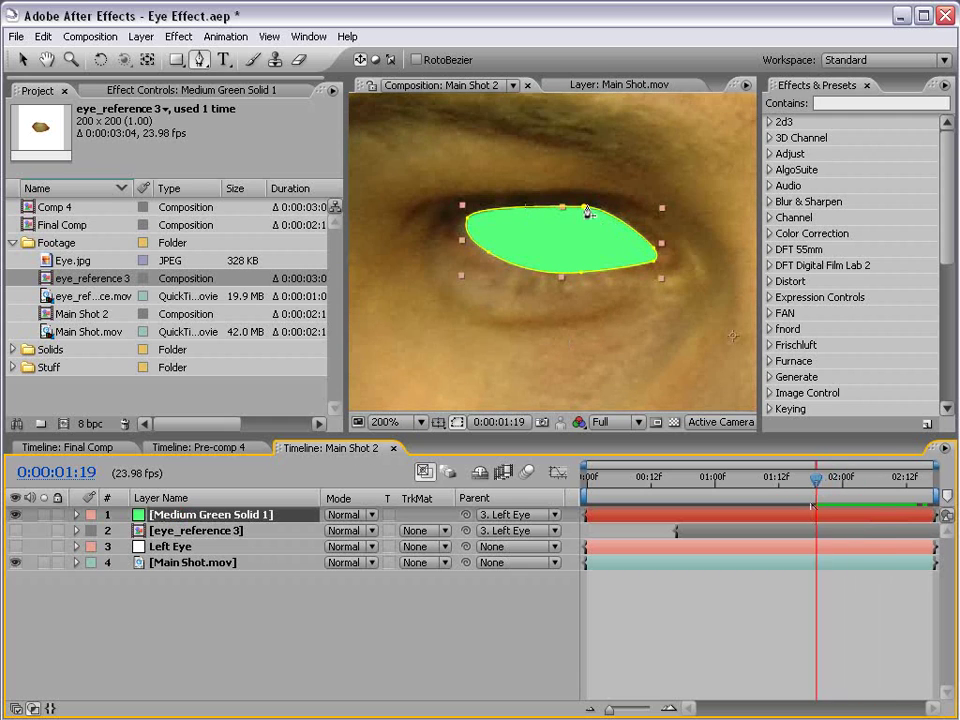
key("v")
left_click(584, 207)
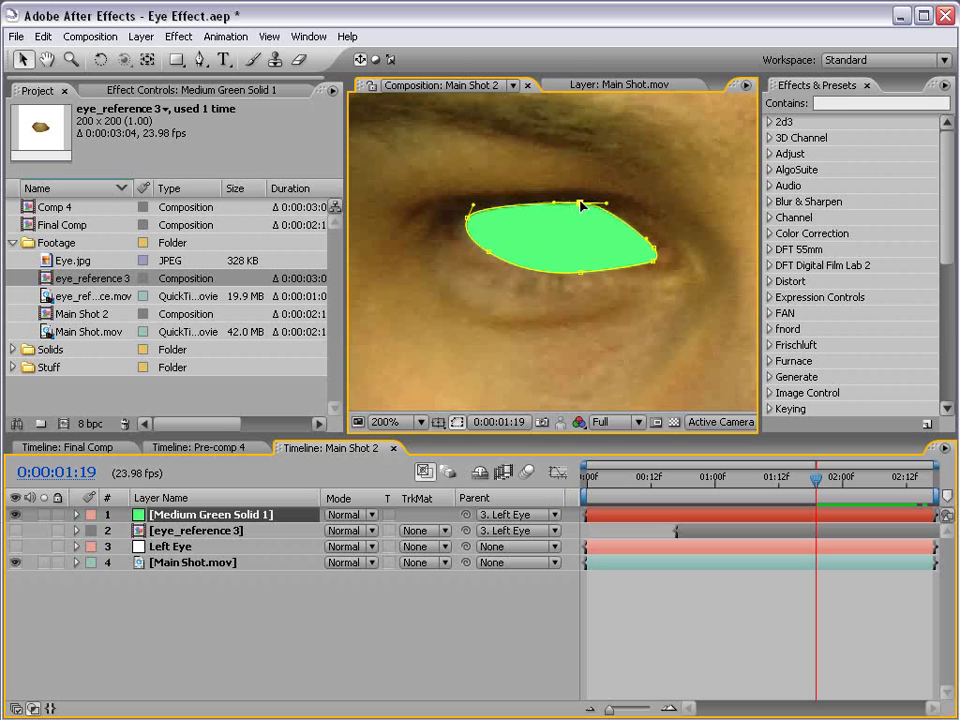
left_click(581, 205)
left_click_drag(553, 207, 548, 205)
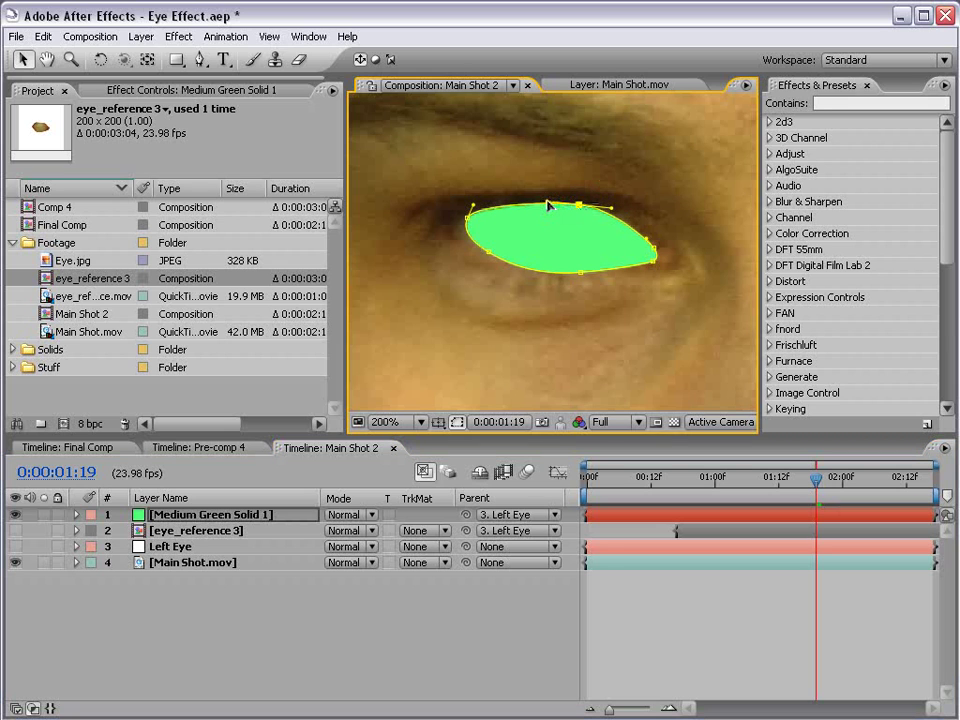
left_click(733, 654)
Step: Hide the green solid and start keyframing its Mask Shape at 0:00:01:20
mouse_move(817, 479)
left_mouse_down()
mouse_move(918, 486)
mouse_move(822, 480)
left_mouse_up()
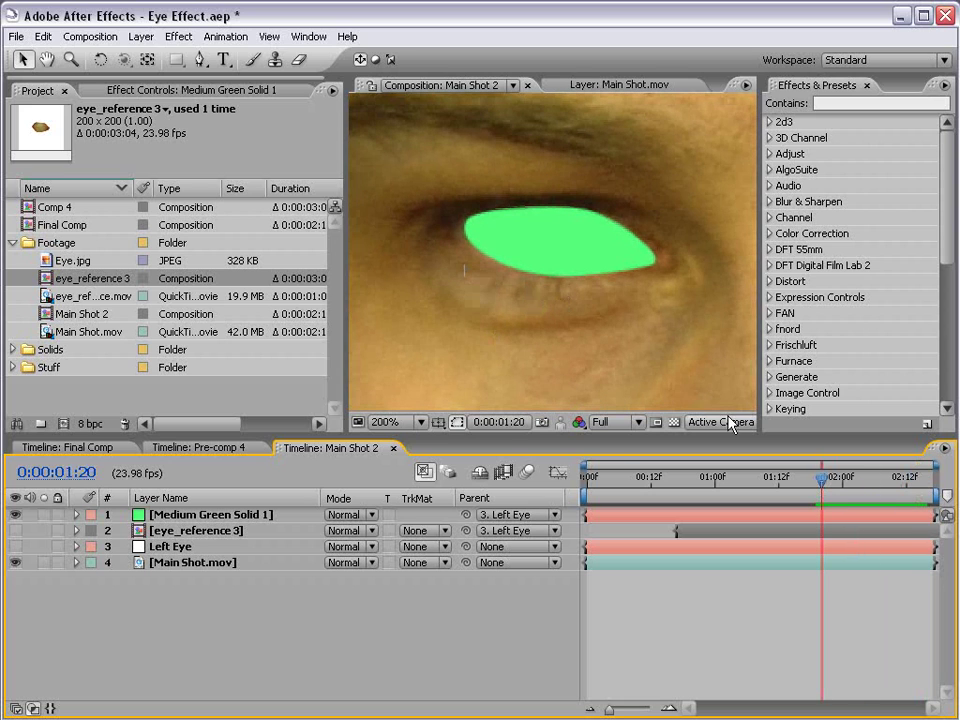
left_click(15, 514)
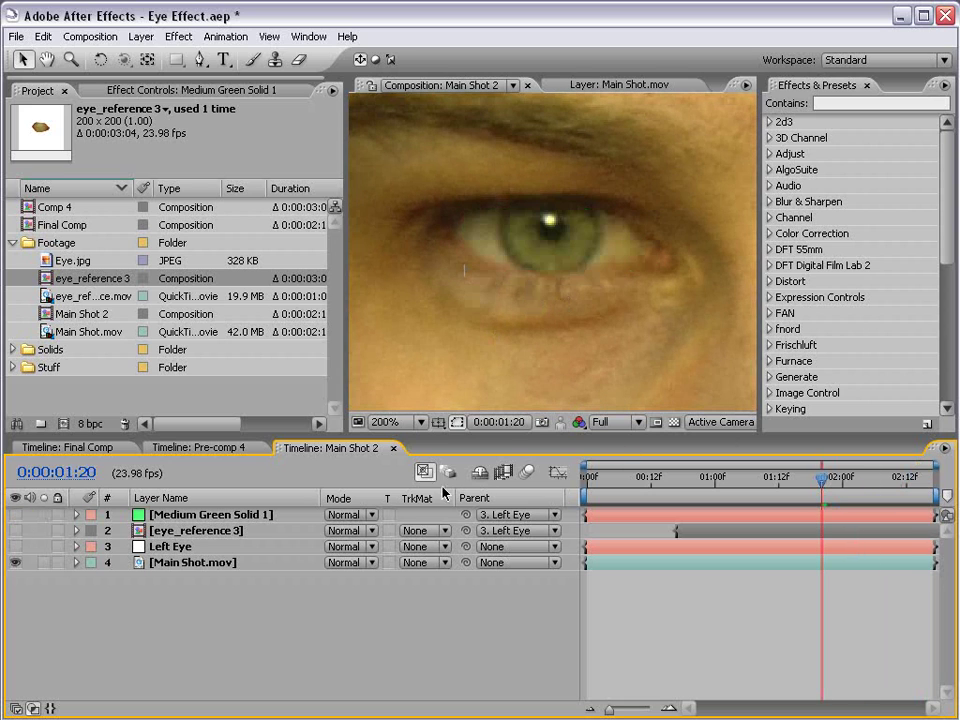
left_click(219, 512)
key("m")
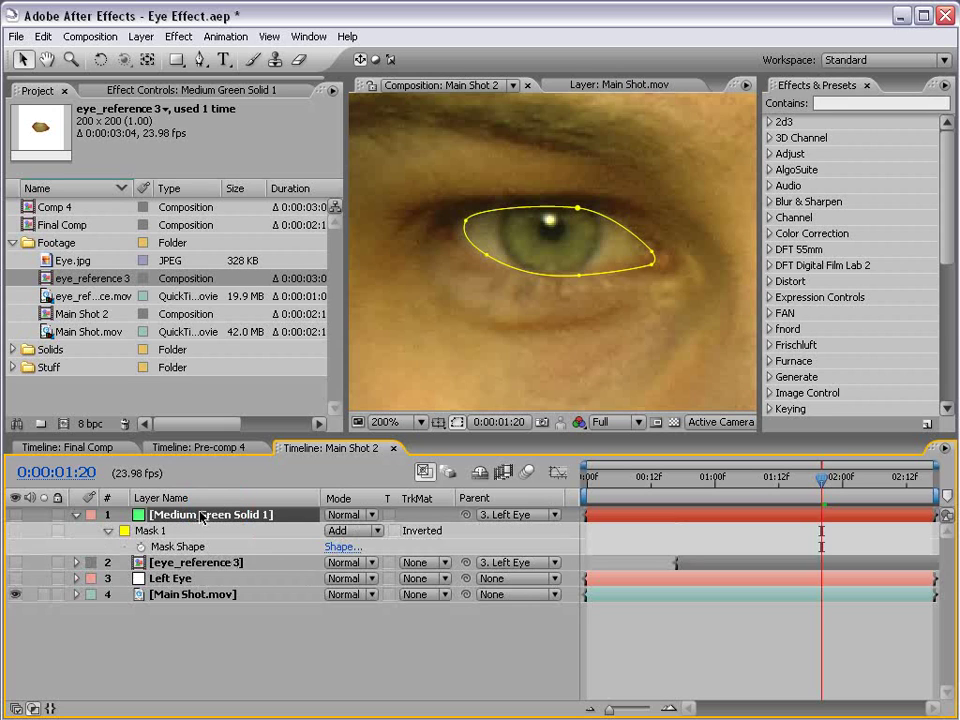
left_click(141, 547)
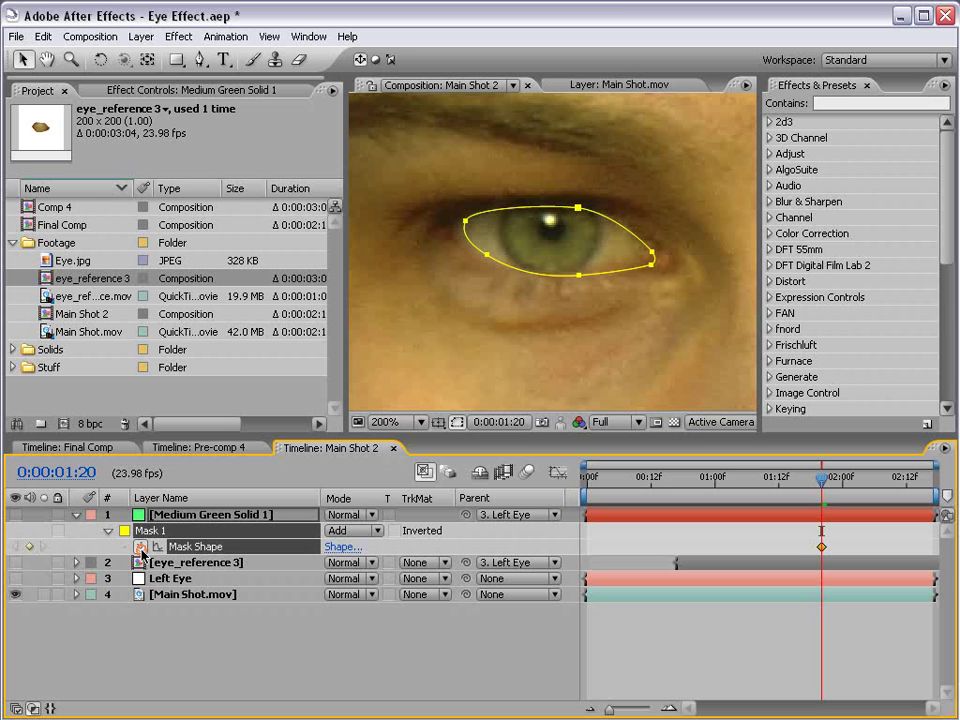
Step: At 0:00:02:11, reshape the green solid's mask along the lower lid, outer corner and upper lid
left_click_drag(825, 484, 900, 485)
left_click(870, 538)
left_click(874, 514)
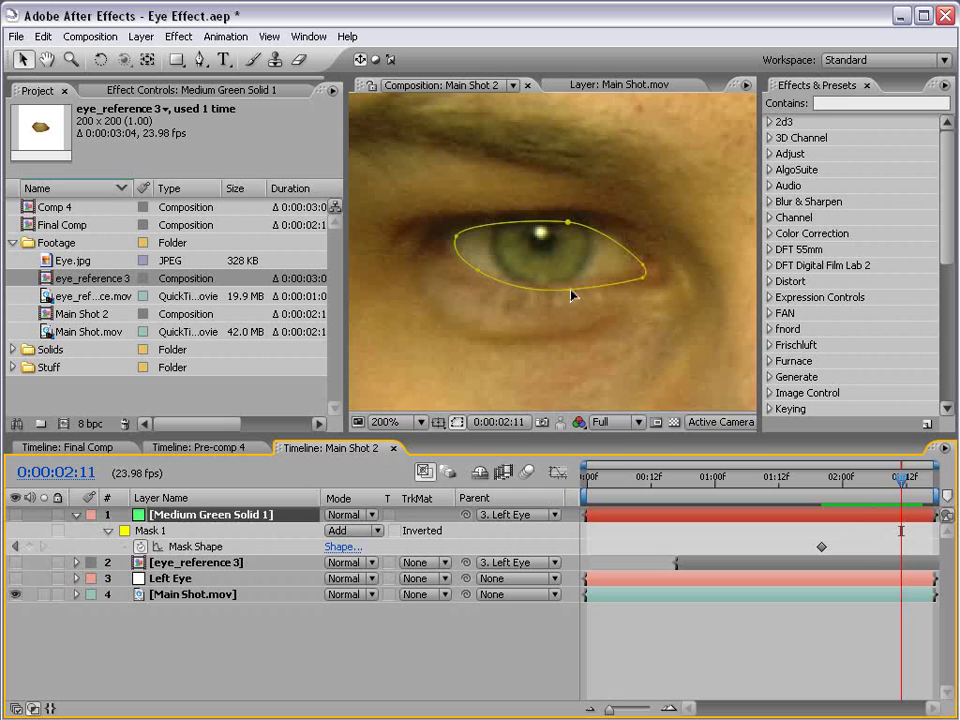
left_click_drag(570, 288, 564, 285)
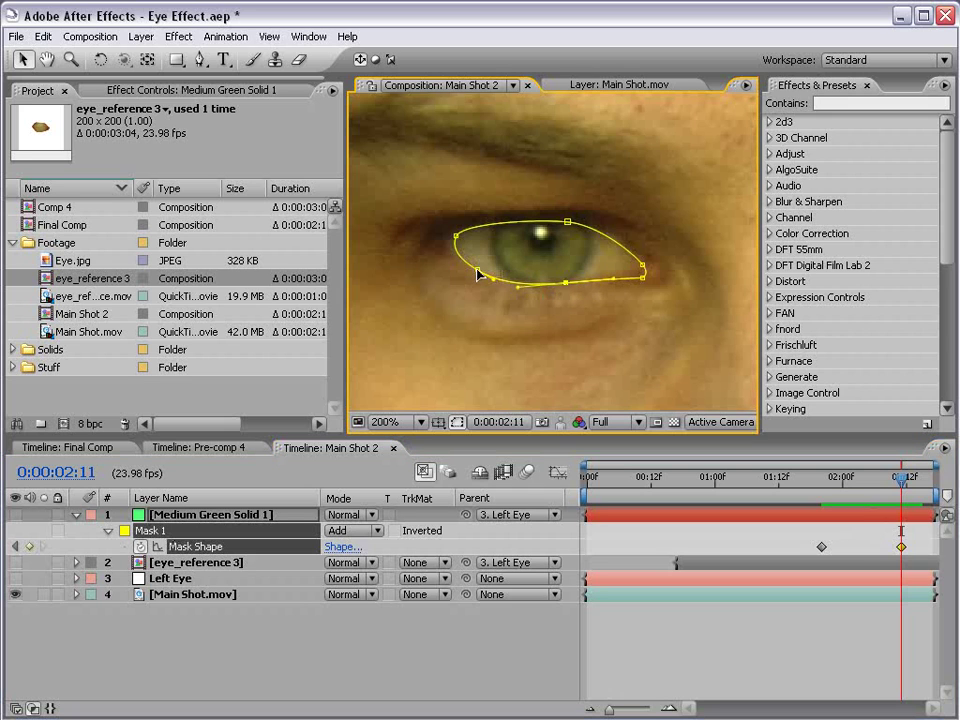
left_click_drag(478, 273, 451, 239)
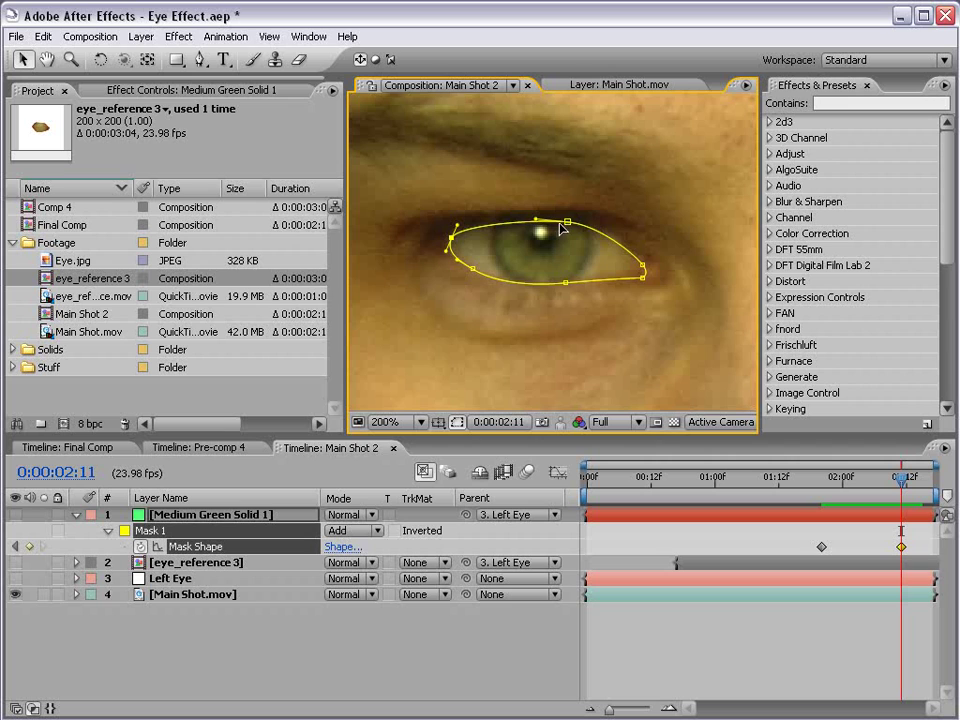
left_click_drag(568, 222, 571, 219)
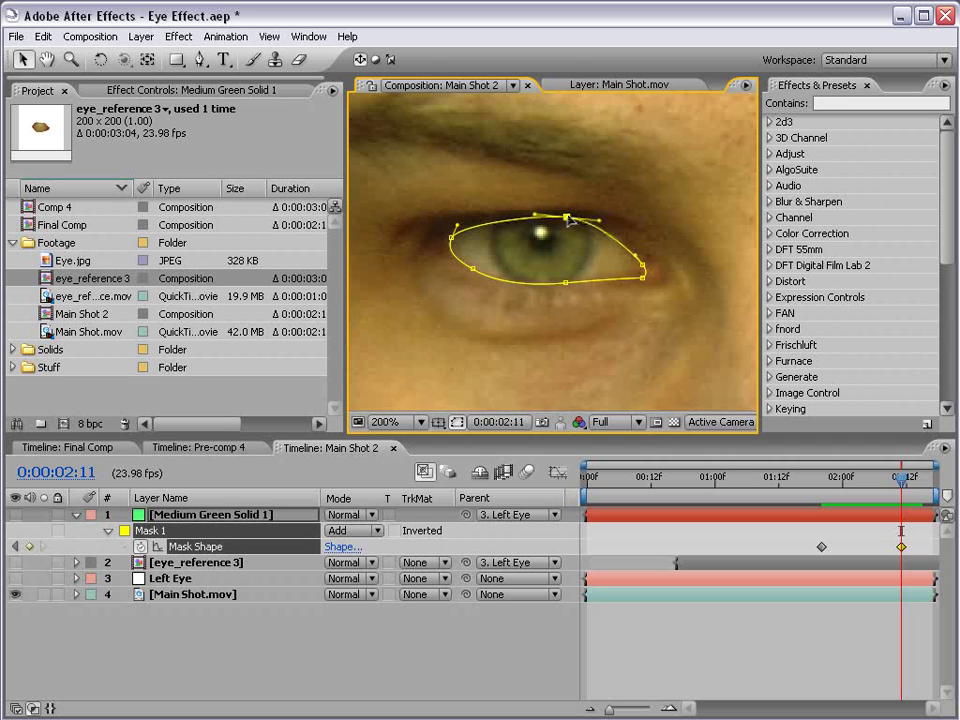
left_click(535, 219)
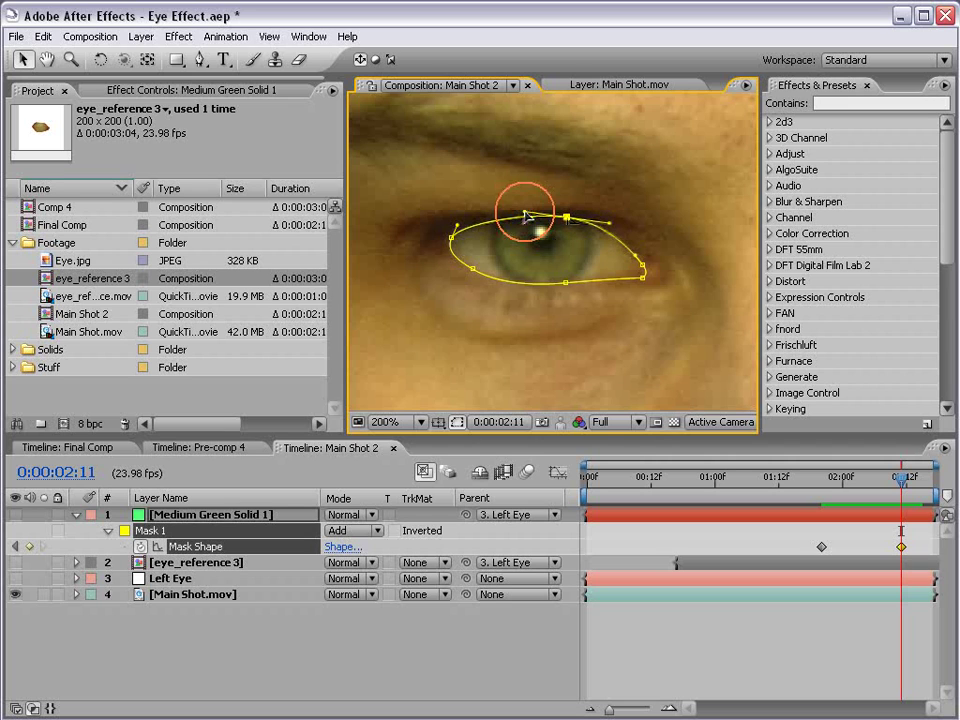
left_click(741, 606)
Step: At 0:00:00:22, reshape the green solid's mask to fit the narrowed eye opening, raising its lower edge
left_click(897, 479)
left_click_drag(897, 479, 731, 487)
left_click(871, 518)
key("space")
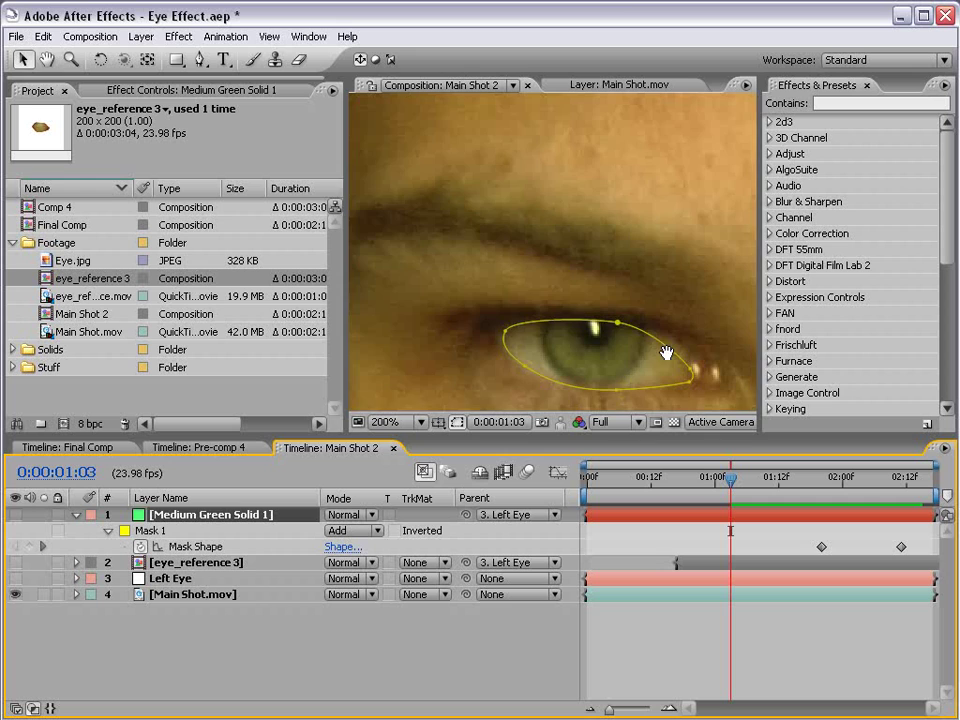
left_click_drag(646, 342, 604, 269)
scroll(632, 220, "down", 1)
left_click_drag(731, 483, 704, 482)
left_click_drag(639, 377, 647, 341)
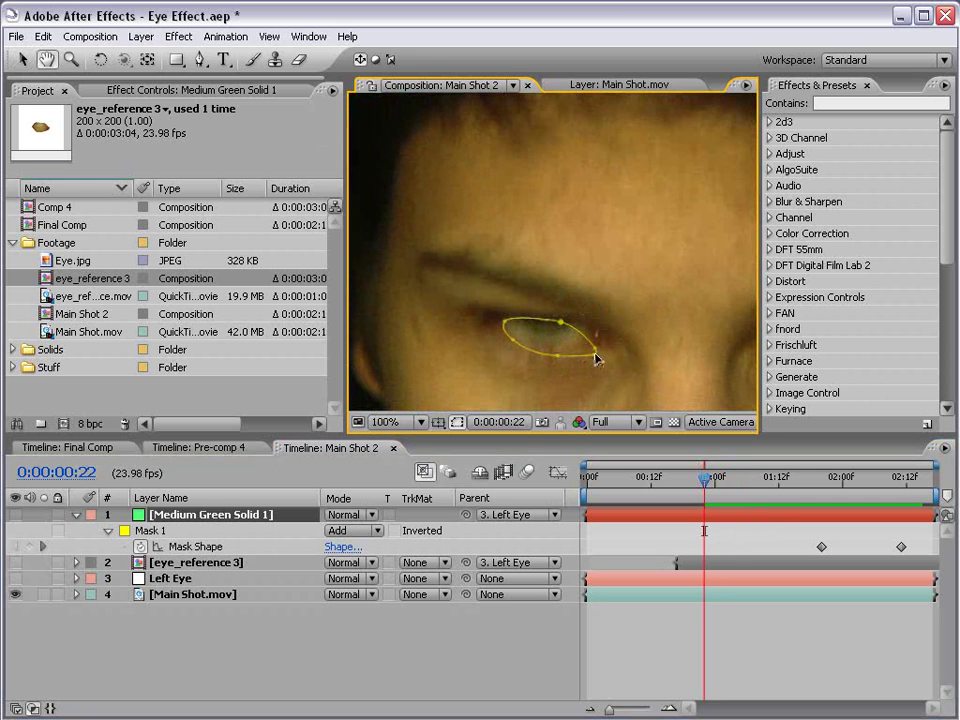
key("v")
left_click(597, 349)
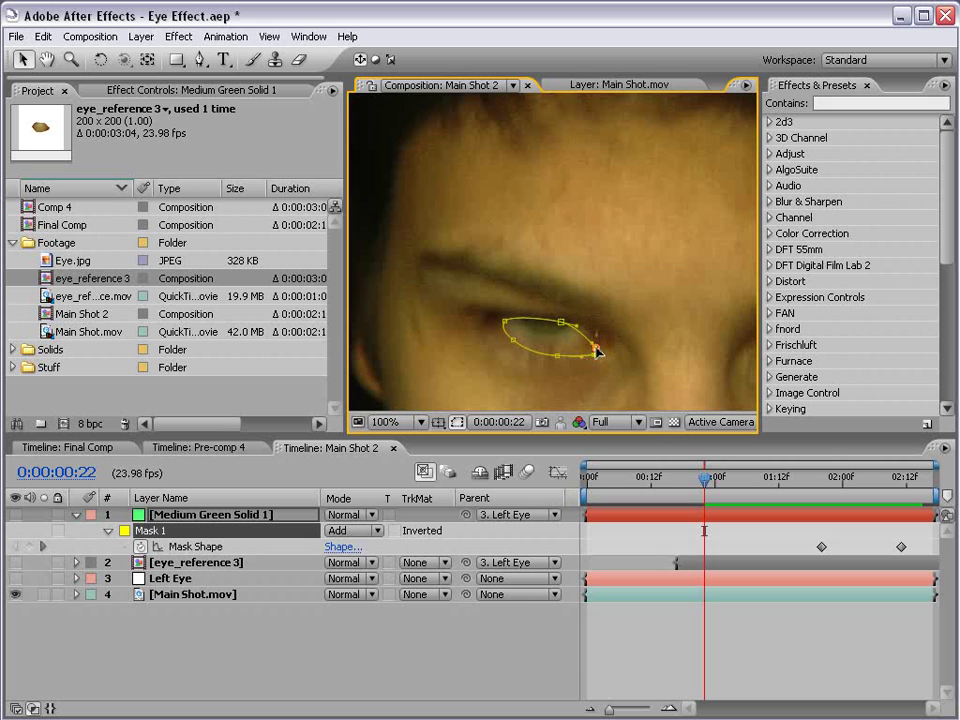
left_click_drag(557, 356, 568, 332)
left_click(513, 340)
left_click(752, 624)
Step: At 0:00:01:02, lower the mask's bottom edge and refit its outer corner to the opened eye
left_click_drag(705, 481, 727, 488)
left_click(739, 512)
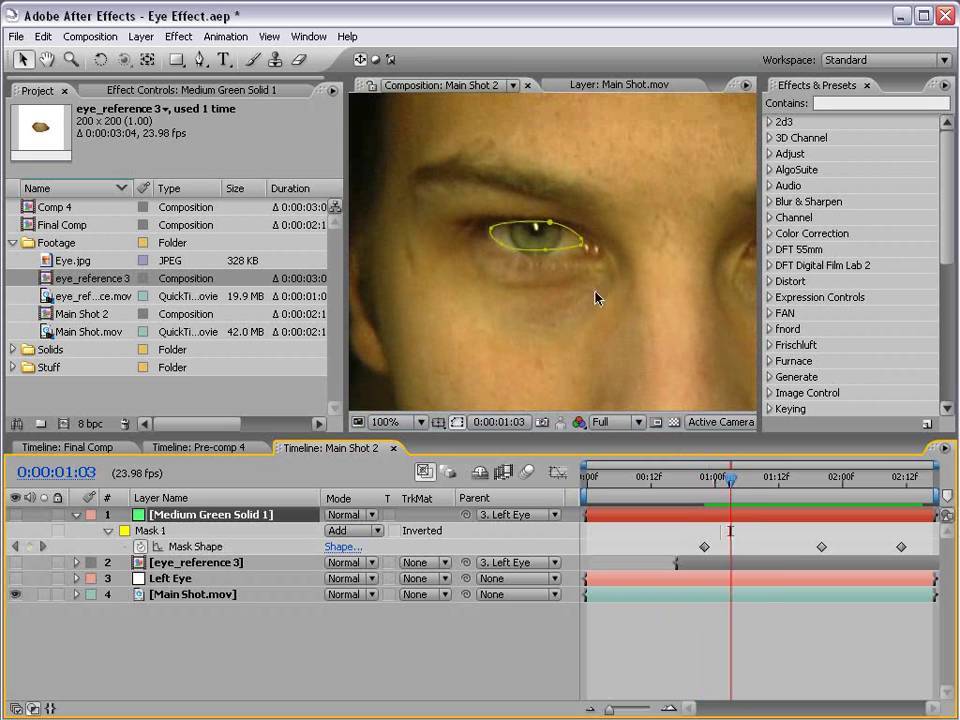
key("Page_Up")
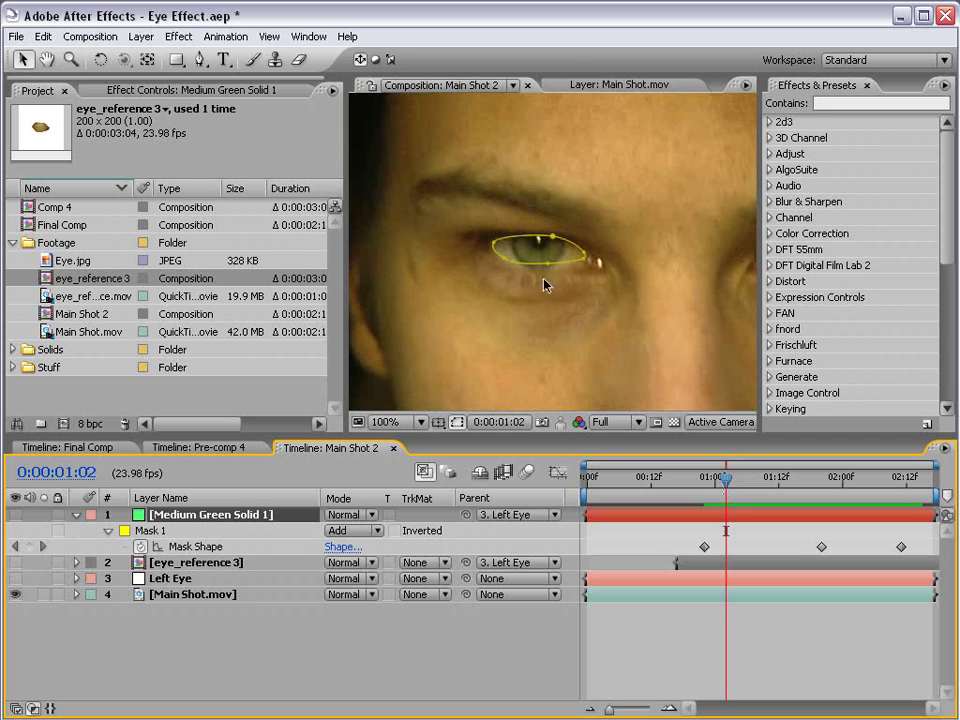
left_click_drag(549, 263, 551, 270)
key(".")
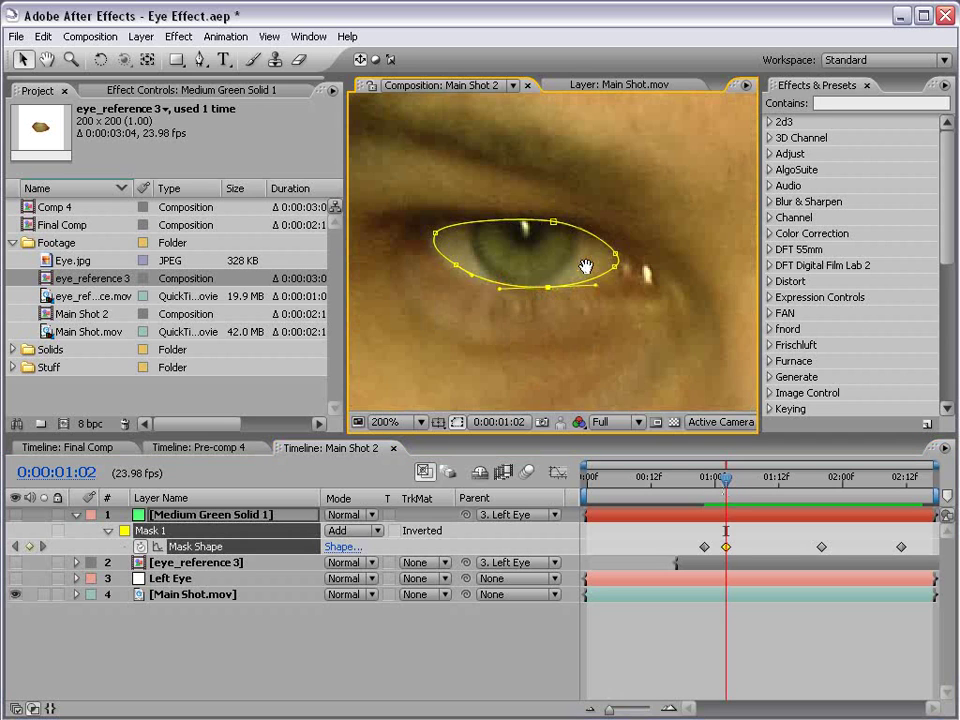
left_click_drag(636, 256, 606, 316)
left_click_drag(418, 279, 413, 276)
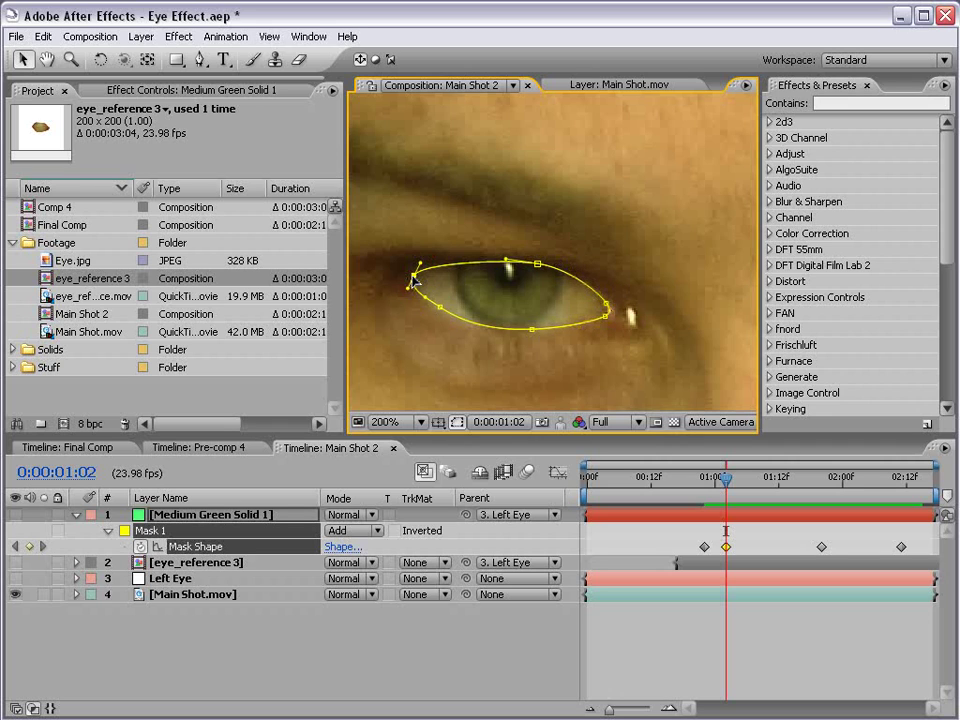
Step: Show the green solid, check its mask through the shot and add a Mask Shape keyframe at 0:00:02:16
left_click(714, 488)
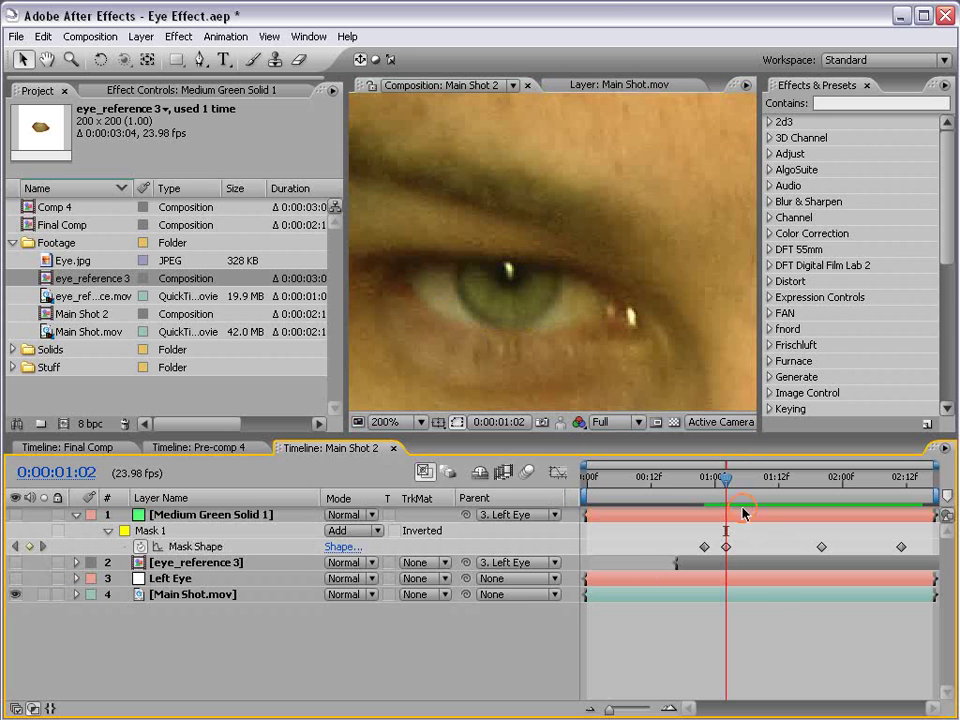
left_click(15, 546)
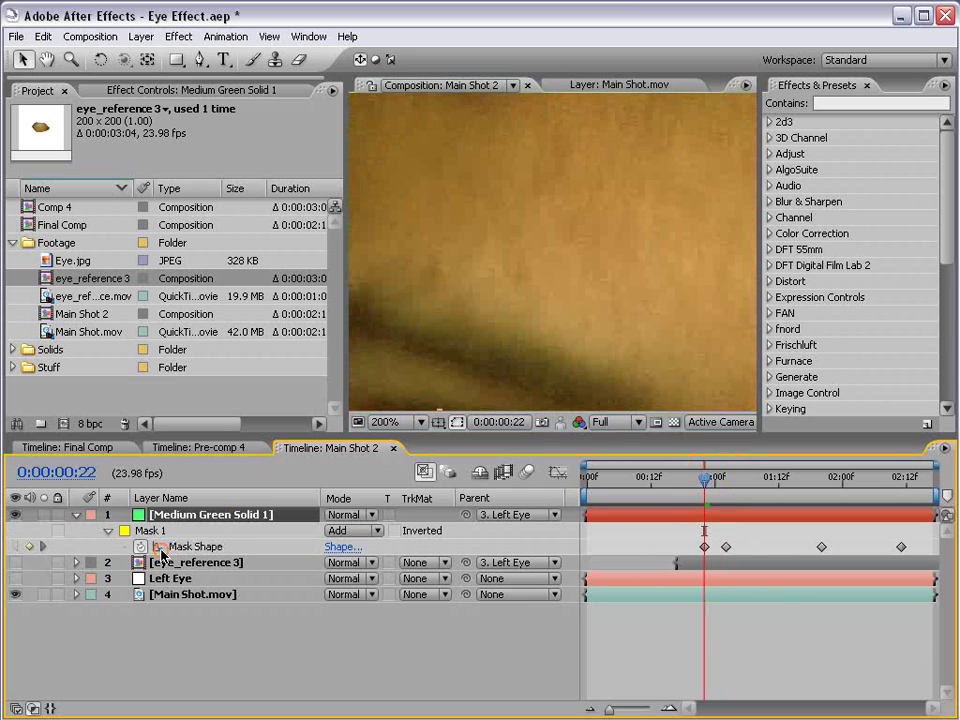
scroll(590, 265, "down", 1)
left_click_drag(700, 491, 805, 489)
scroll(628, 371, "down", 1)
left_click(840, 550)
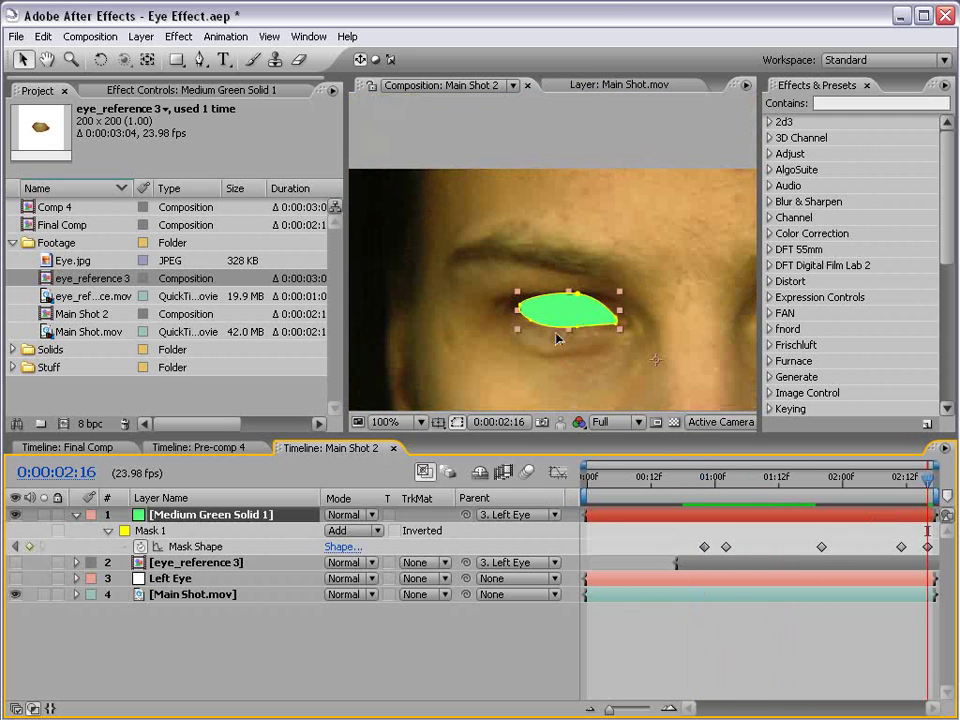
left_click(654, 626)
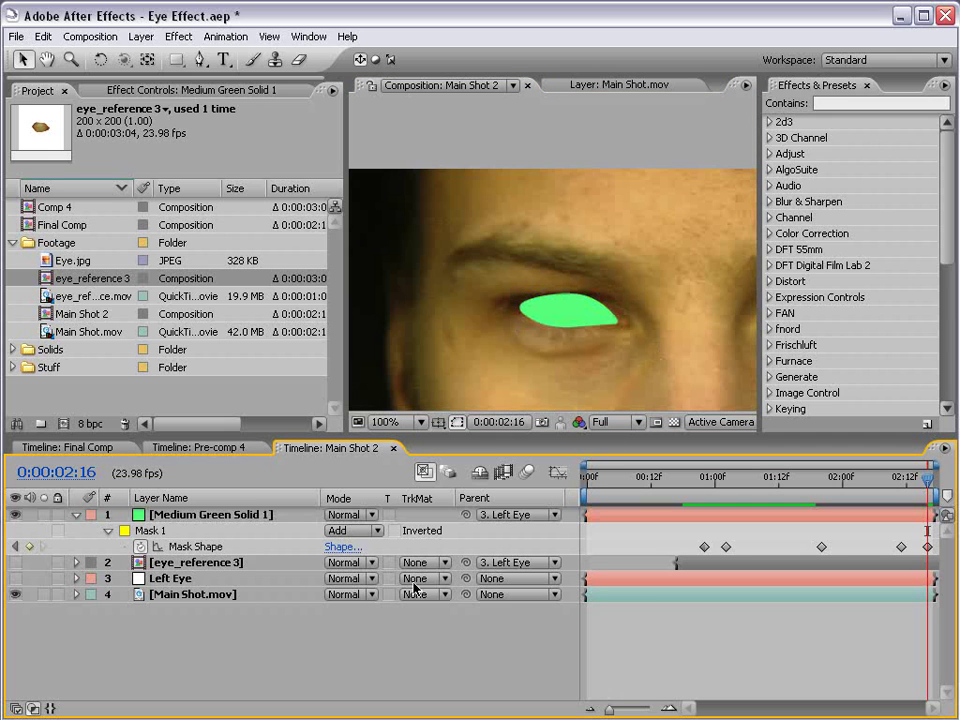
Step: Collapse and hide the green solid, then save the project
left_click(76, 514)
left_click(14, 514)
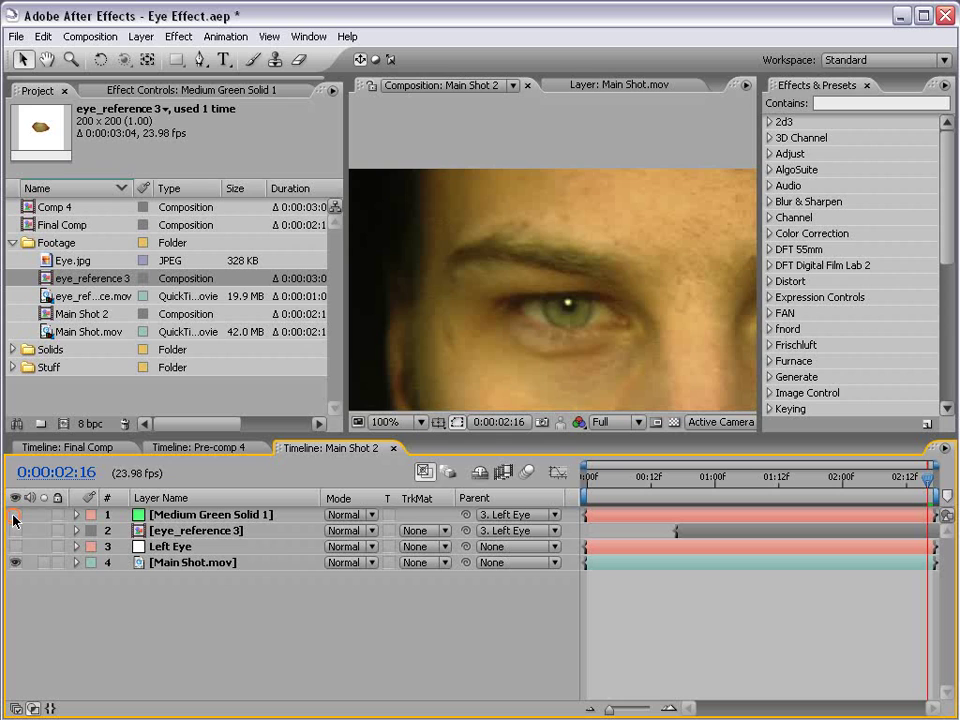
scroll(570, 384, "down", 1)
key("h")
left_click_drag(694, 380, 589, 328)
key("ctrl+s")
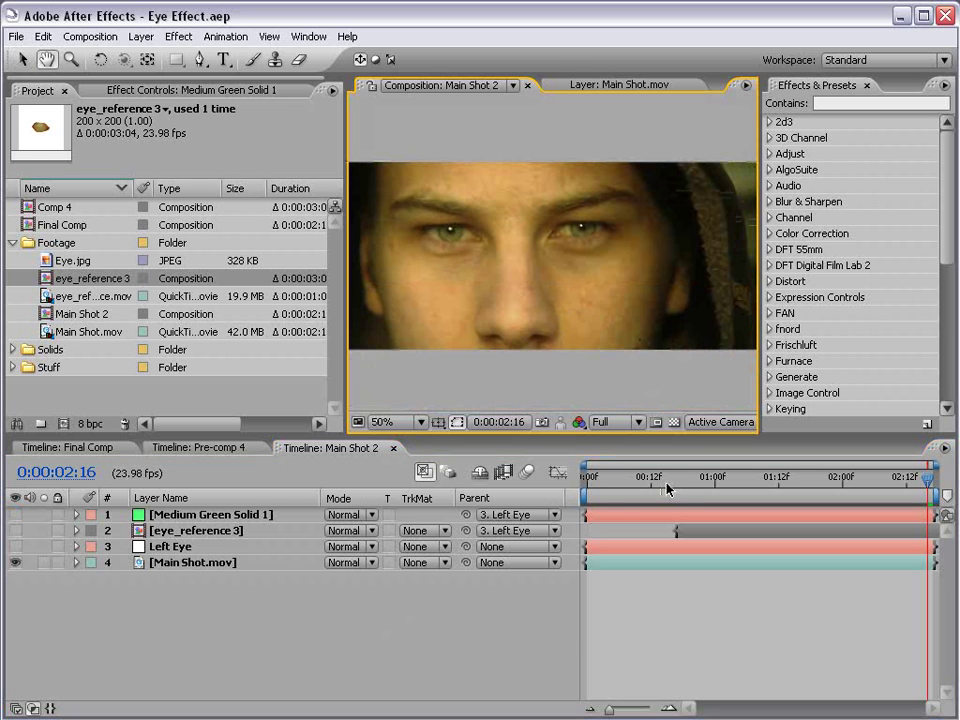
Step: Rename the Medium Green Solid 1 layer as Matte
left_click(210, 514)
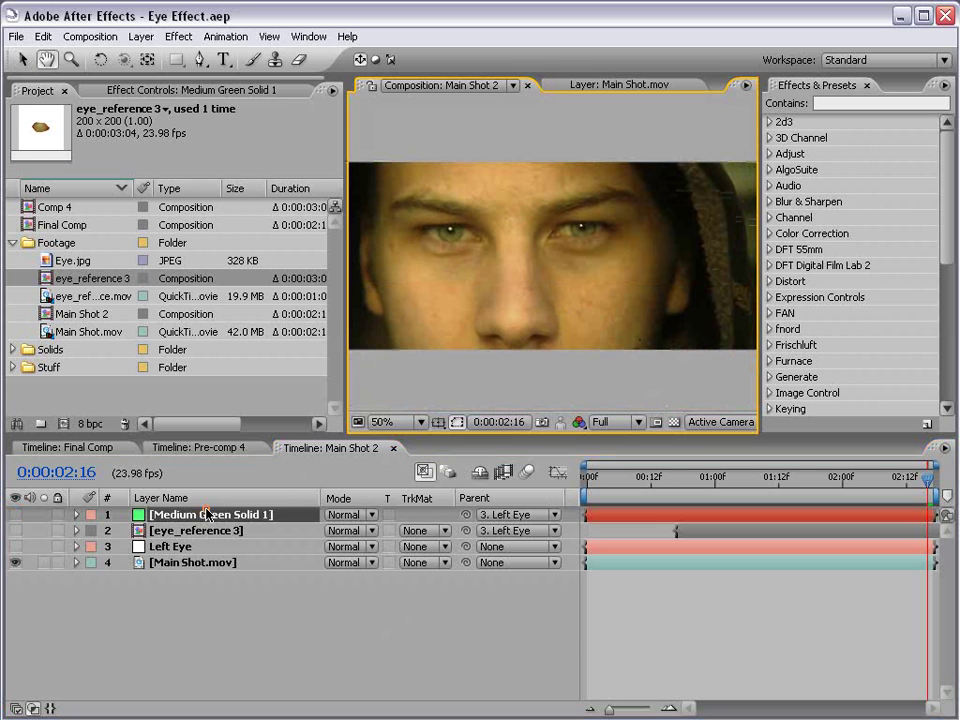
key("v")
key("Return")
type("Matte")
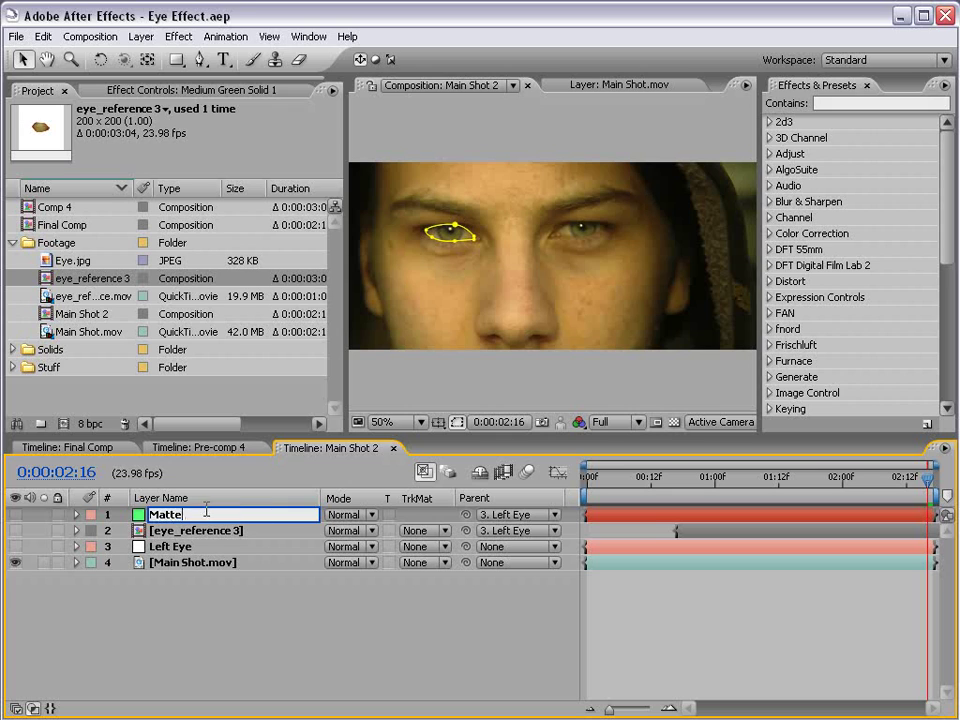
key("Return")
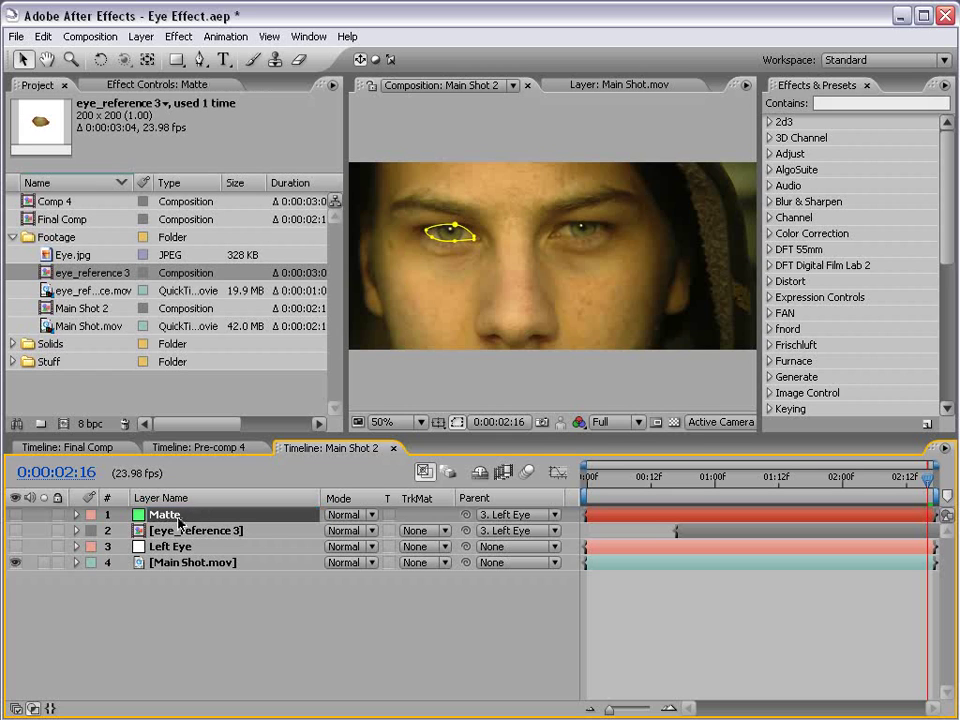
Step: Show the eye_reference 3 layer and rename it as EYE
left_click(175, 533)
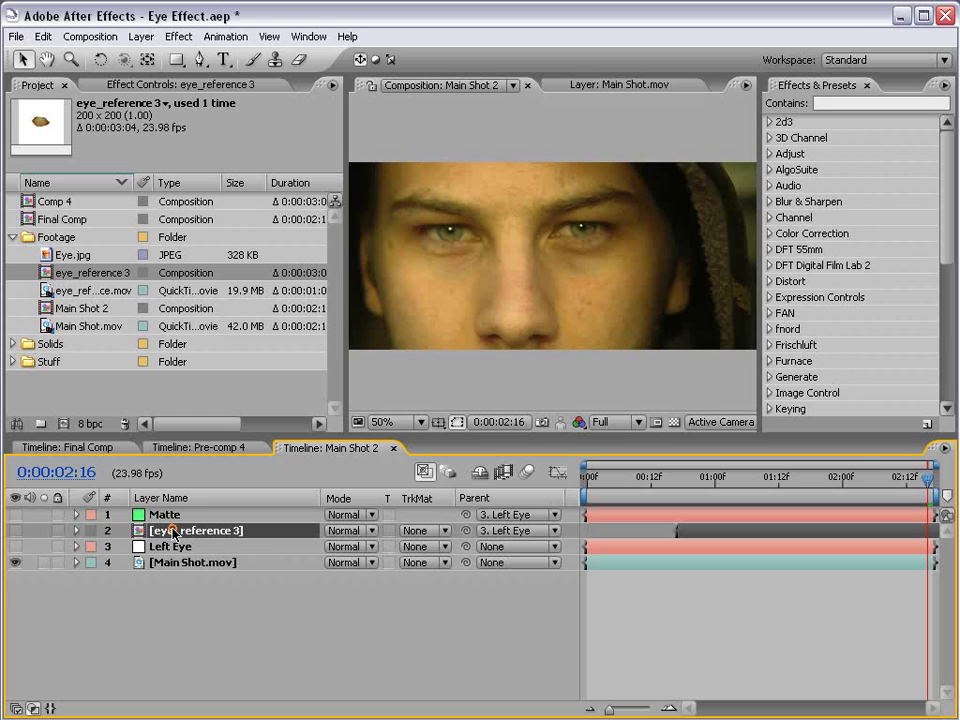
left_click(16, 530)
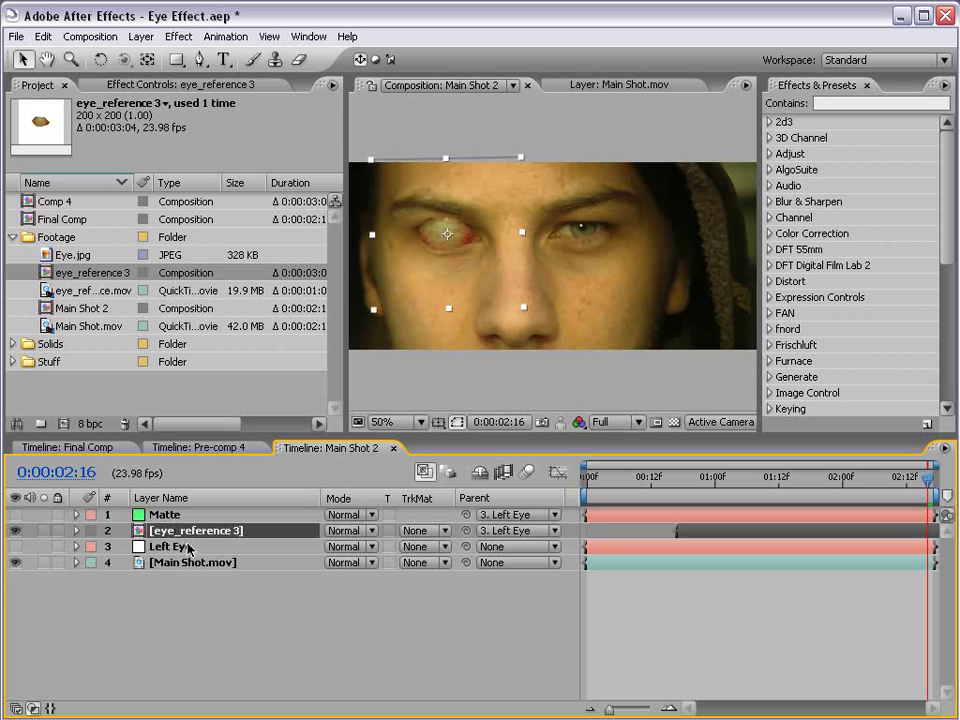
key("Return")
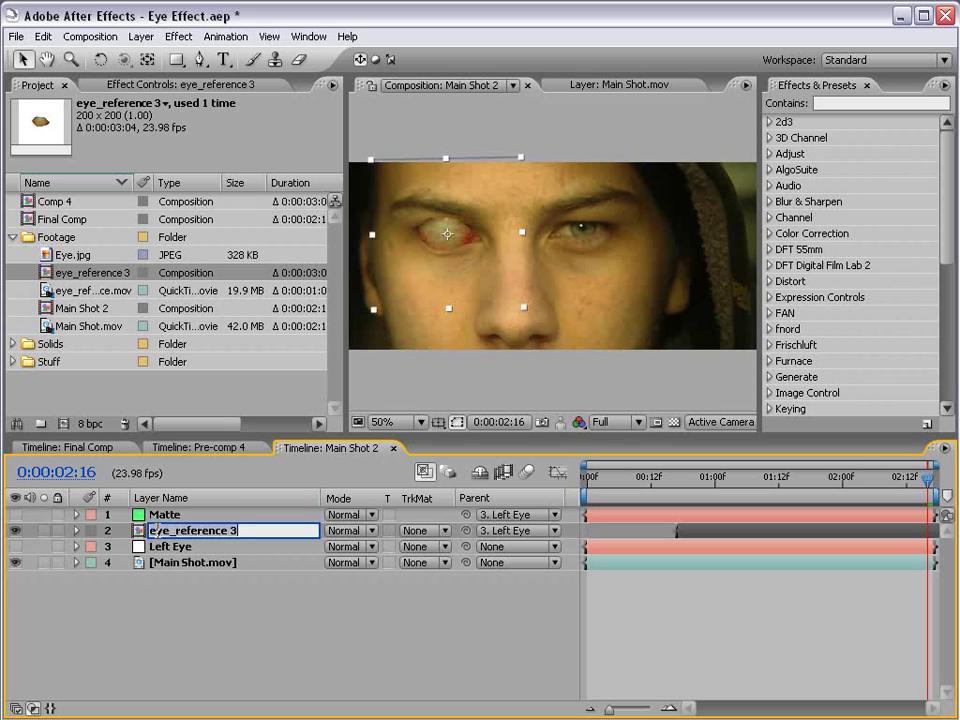
type("E")
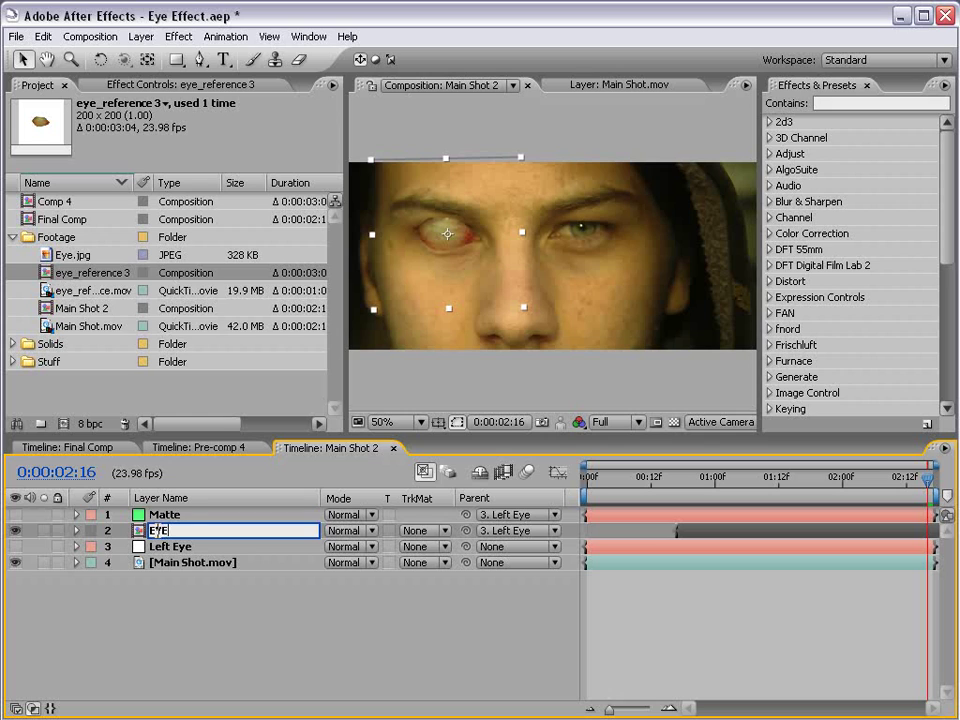
type("YE")
key("Return")
left_click(348, 585)
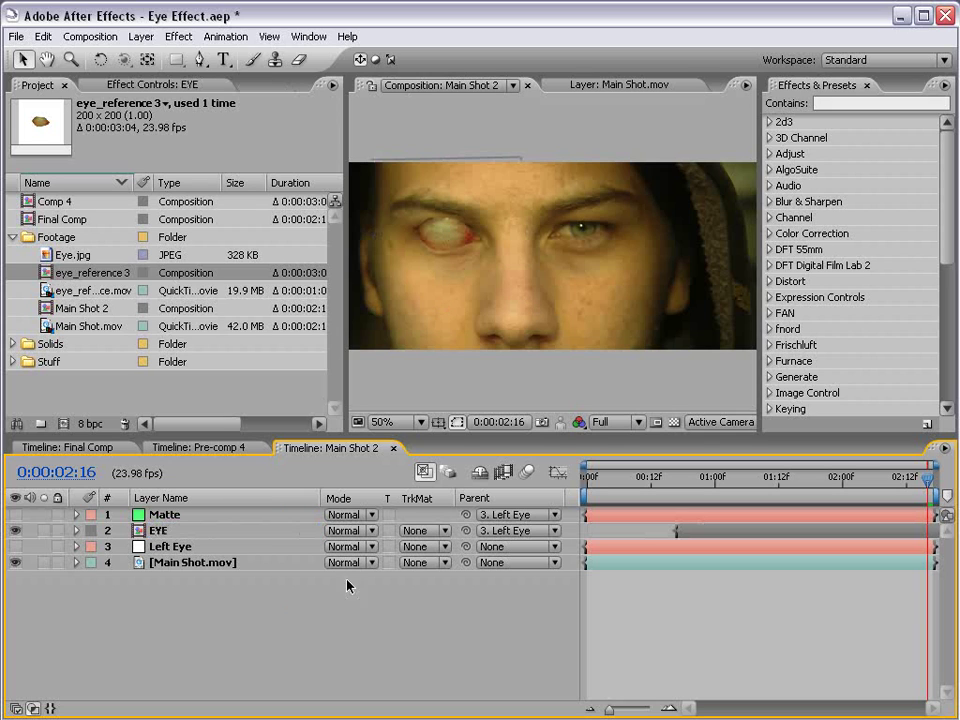
Step: Set the EYE layer's track matte to Alpha Matte "Matte" and check the Matte layer's shape against the eye
left_click(412, 530)
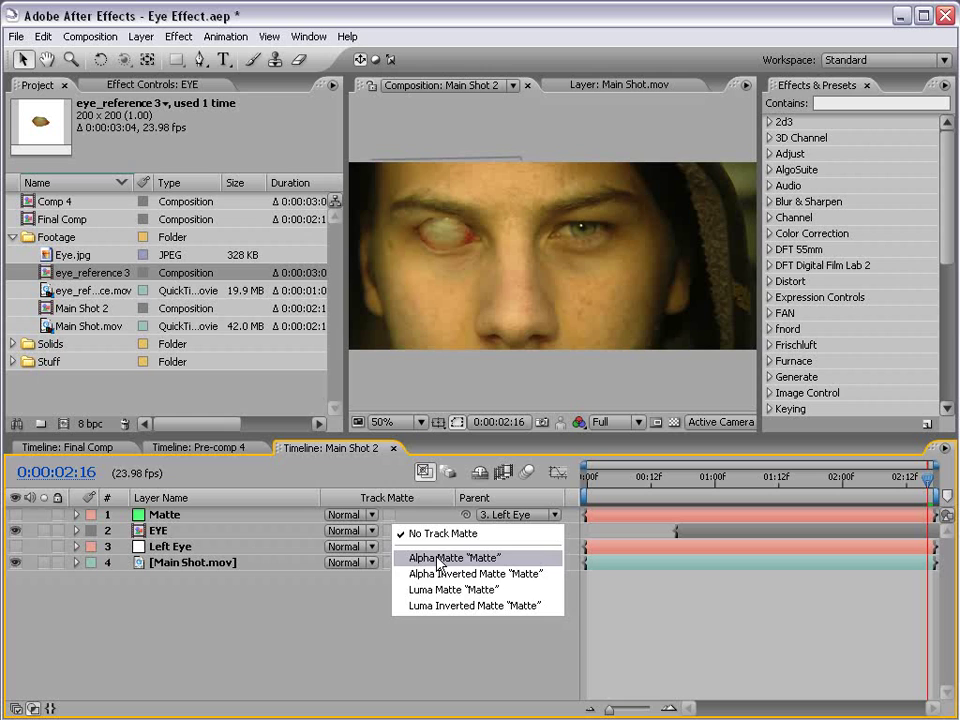
left_click(437, 558)
scroll(443, 317, "up", 2)
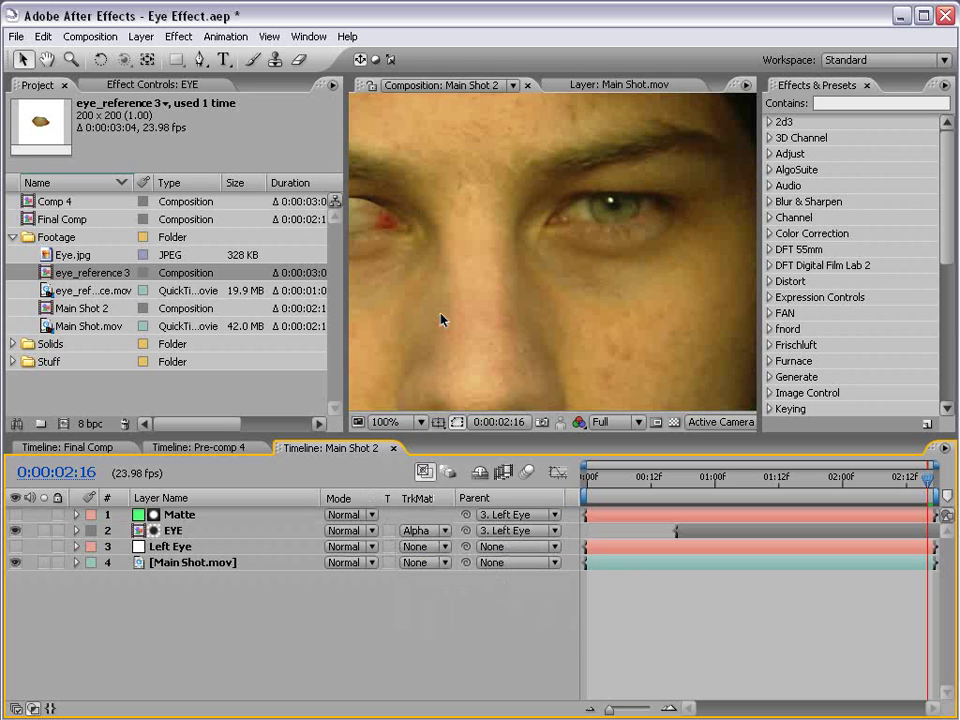
left_click_drag(549, 305, 598, 309)
left_click(15, 516)
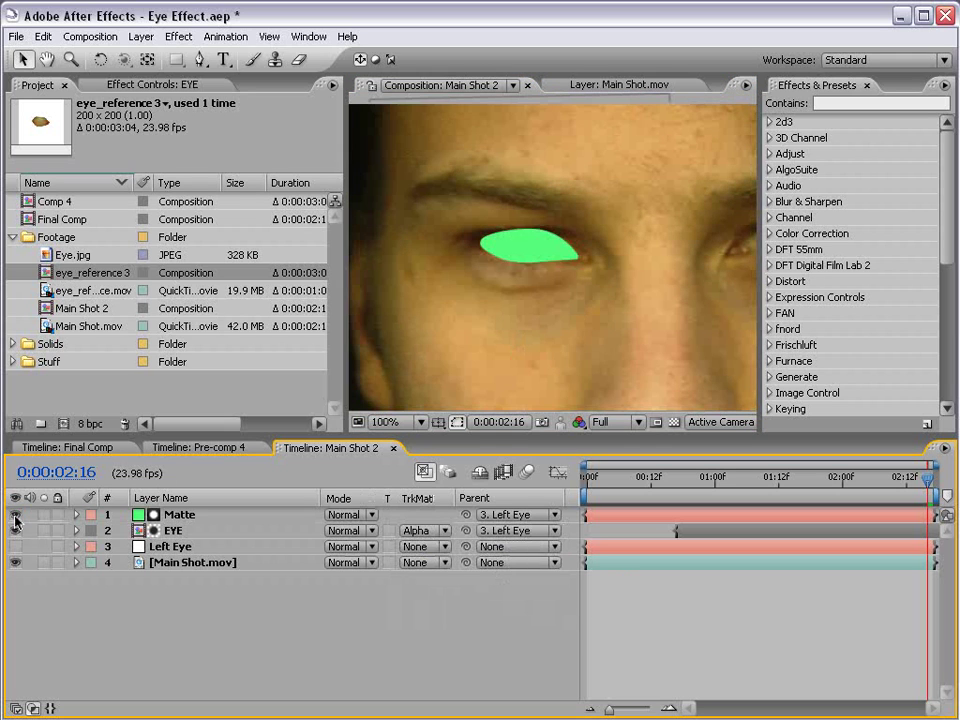
left_click(15, 516)
left_click(15, 516)
left_click(15, 515)
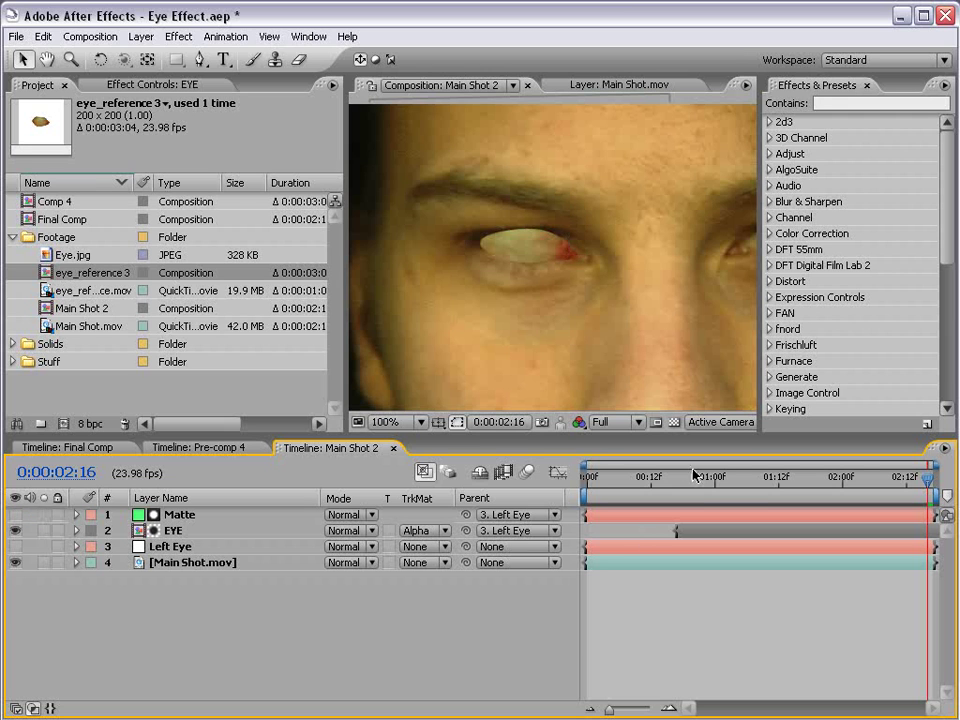
Step: At 0:00:01:07, set the Mask Feather of the Matte layer's Mask 1 to 1.5 pixels
left_click_drag(695, 490, 752, 497)
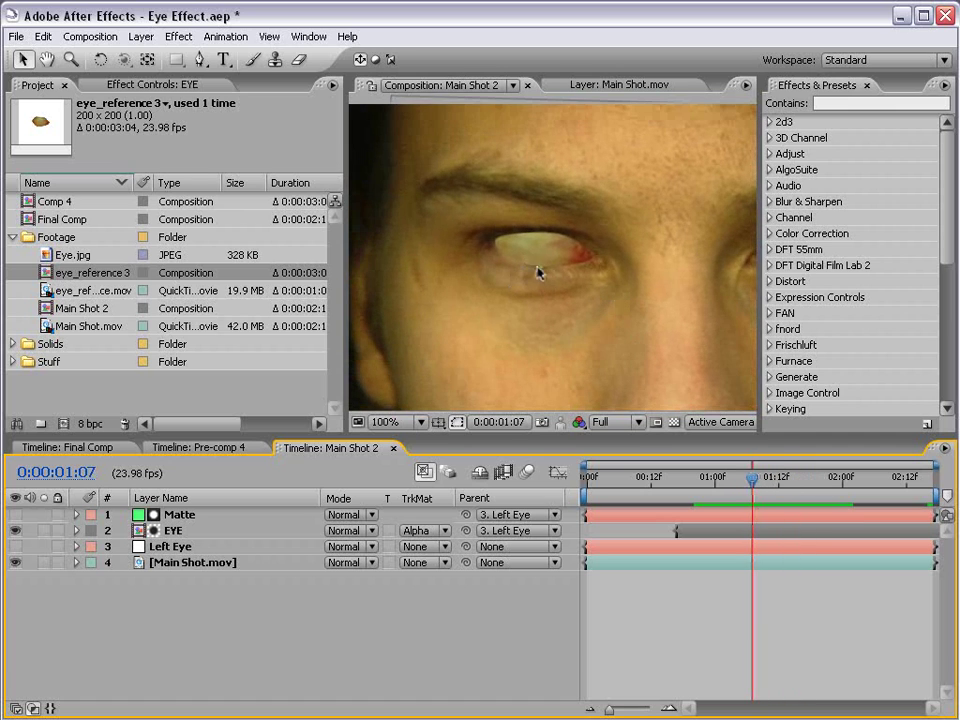
left_click(180, 514)
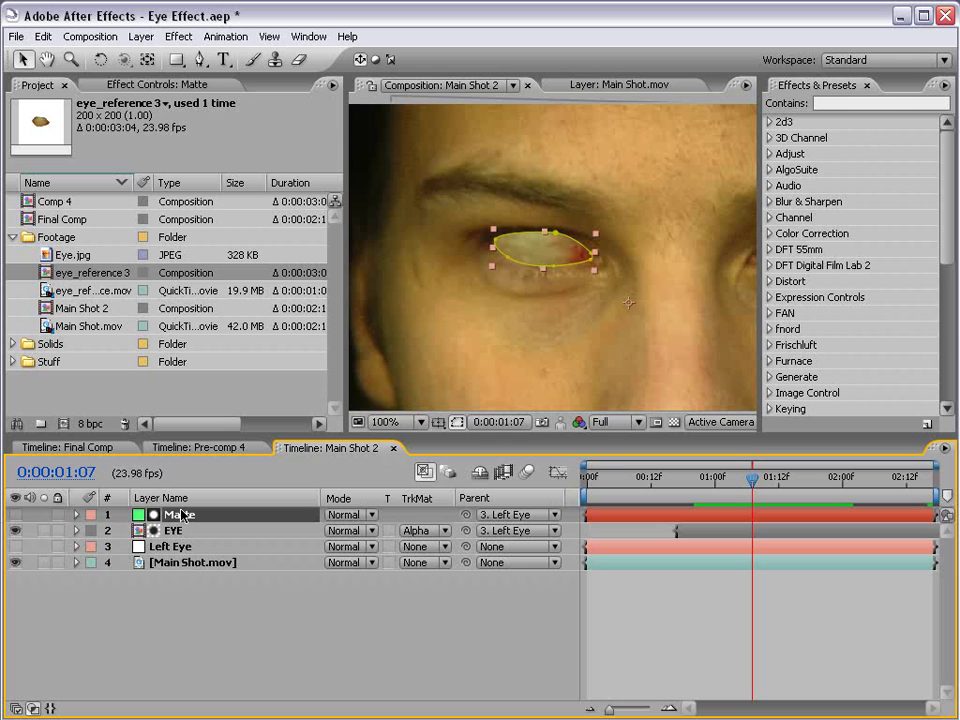
key("m")
key("m")
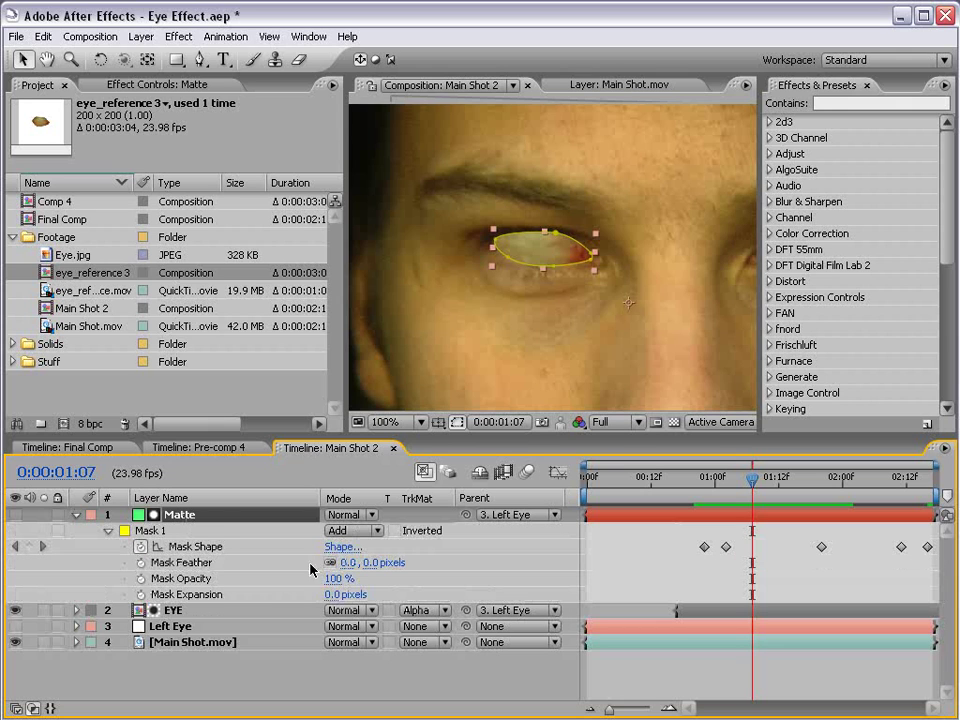
left_click(372, 563)
type("0")
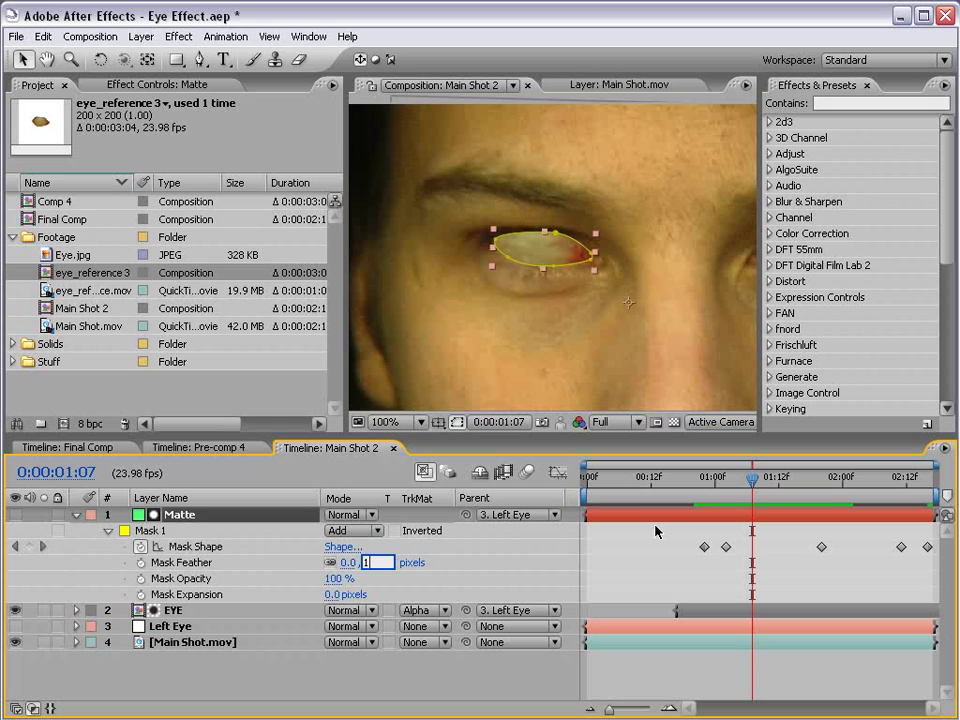
type(".5")
key("Return")
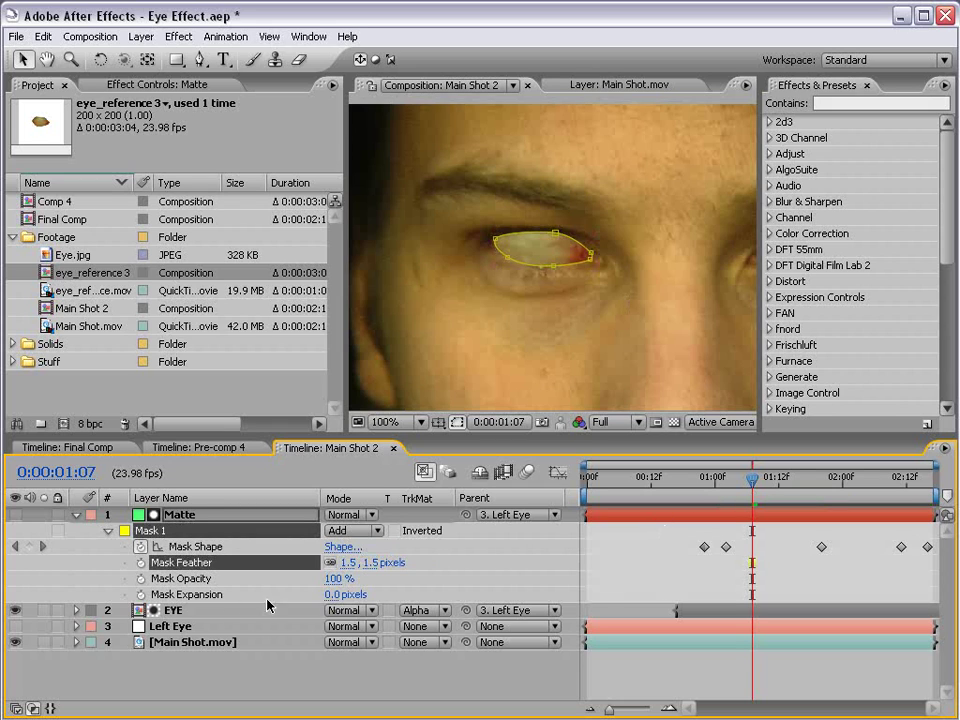
Step: Try a Mask Expansion of 0.75 pixels on the Matte layer's mask
left_click(331, 594)
type("0.8")
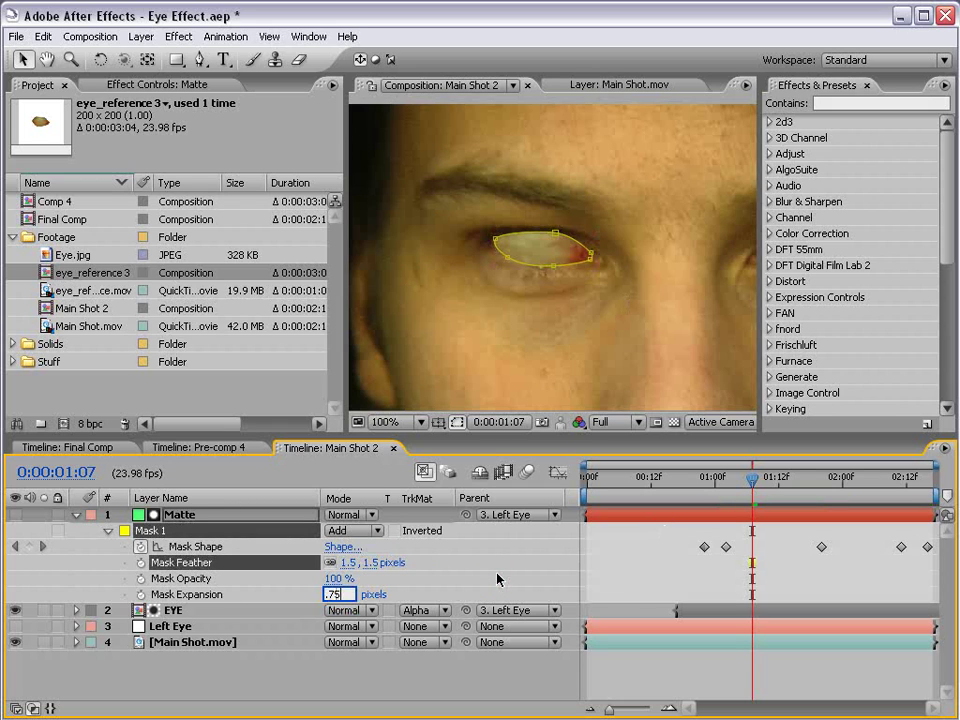
key("Return")
left_click(599, 559)
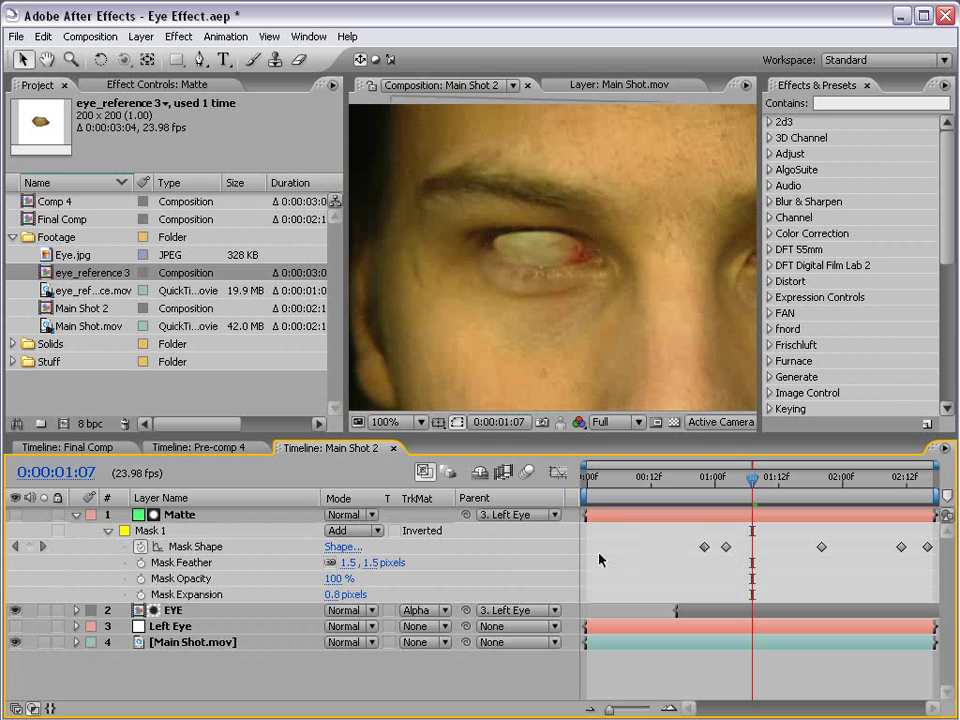
Step: Set the Matte mask's expansion to 1 pixel and check the eye's edges at 0:00:01:02
left_click(334, 594)
type("1")
key("Return")
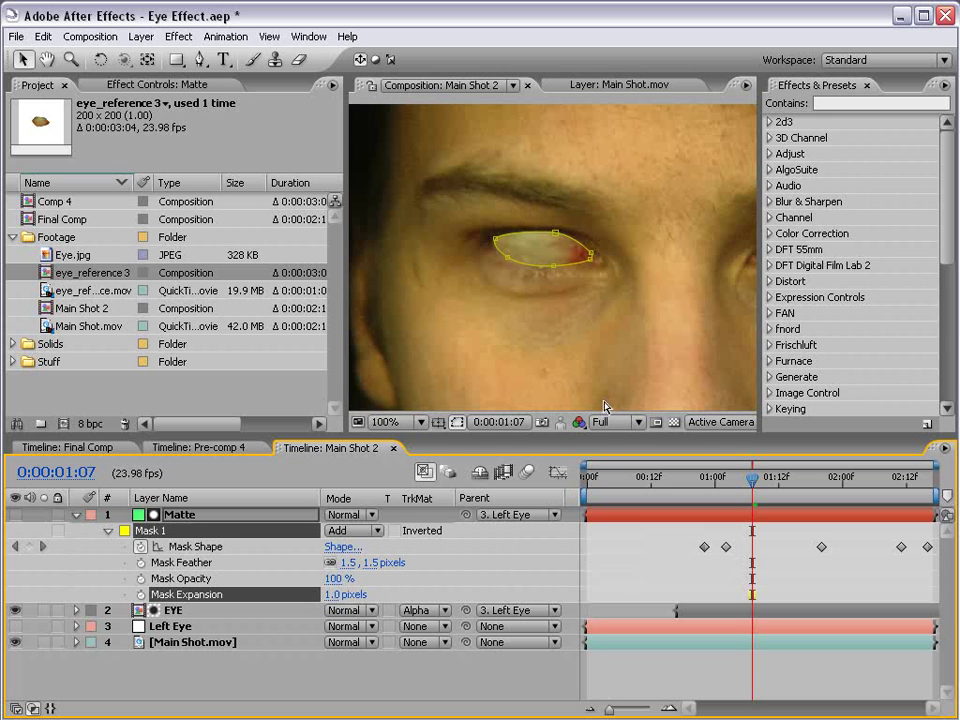
left_click_drag(752, 479, 726, 481)
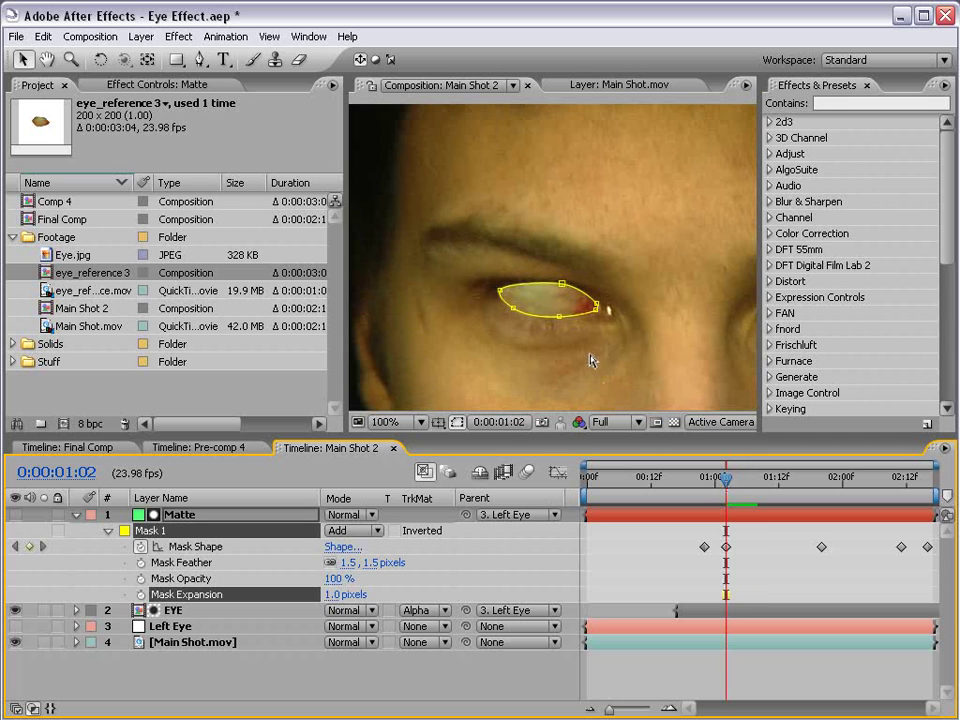
left_click(582, 343)
left_click(650, 569)
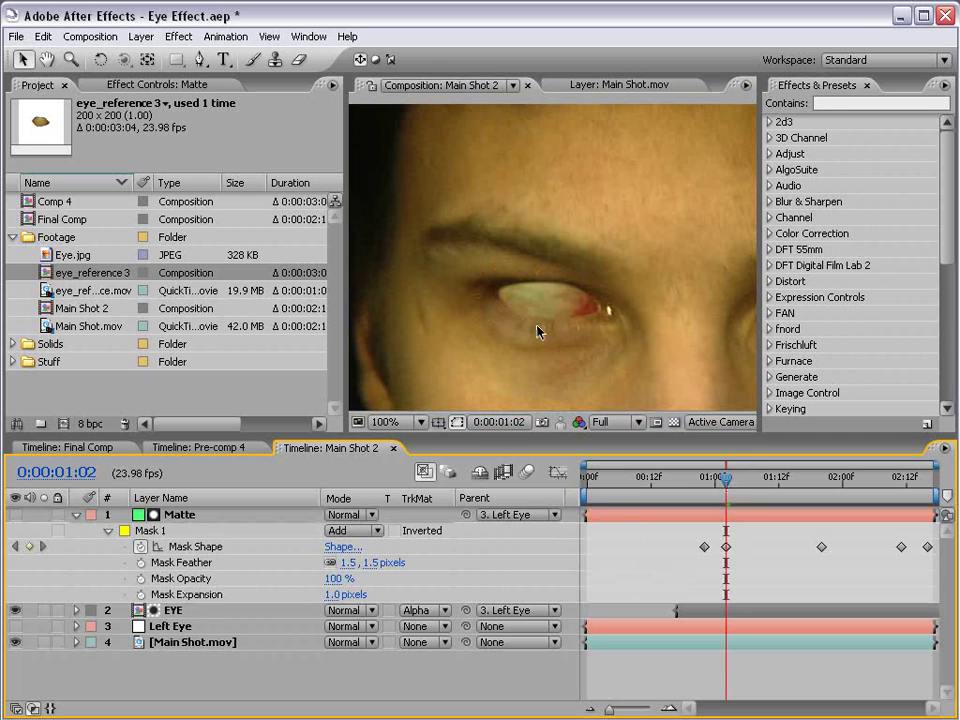
Step: At 0:00:01:09, nudge the Matte mask's bottom-edge point to refit it to the lower eyelid
left_click(182, 514)
left_click_drag(726, 479, 762, 484)
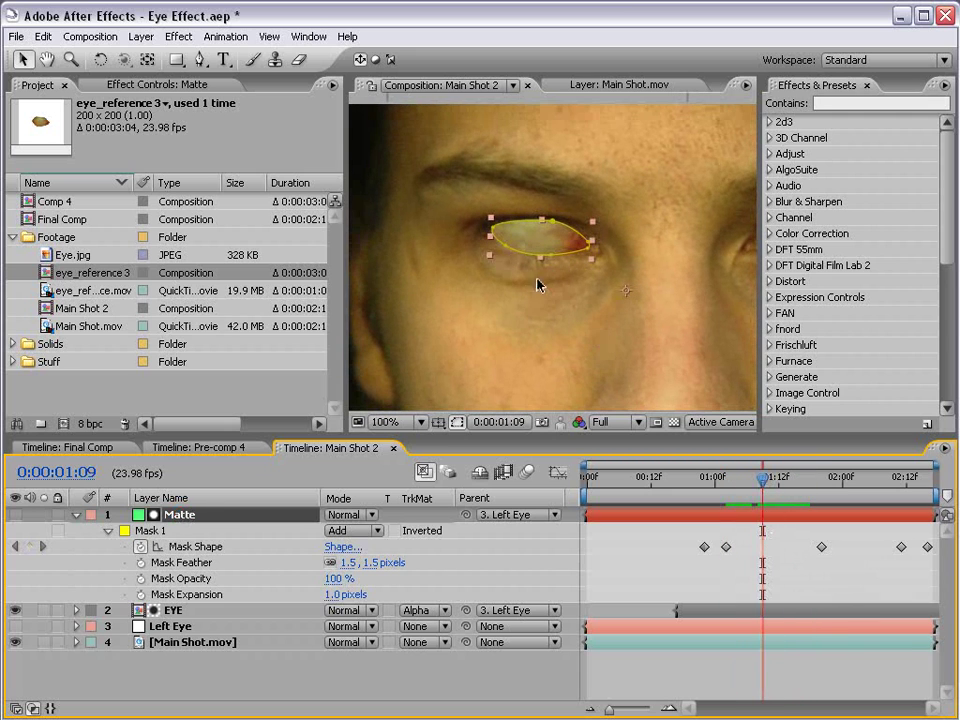
left_click_drag(551, 255, 551, 251)
left_click(685, 552)
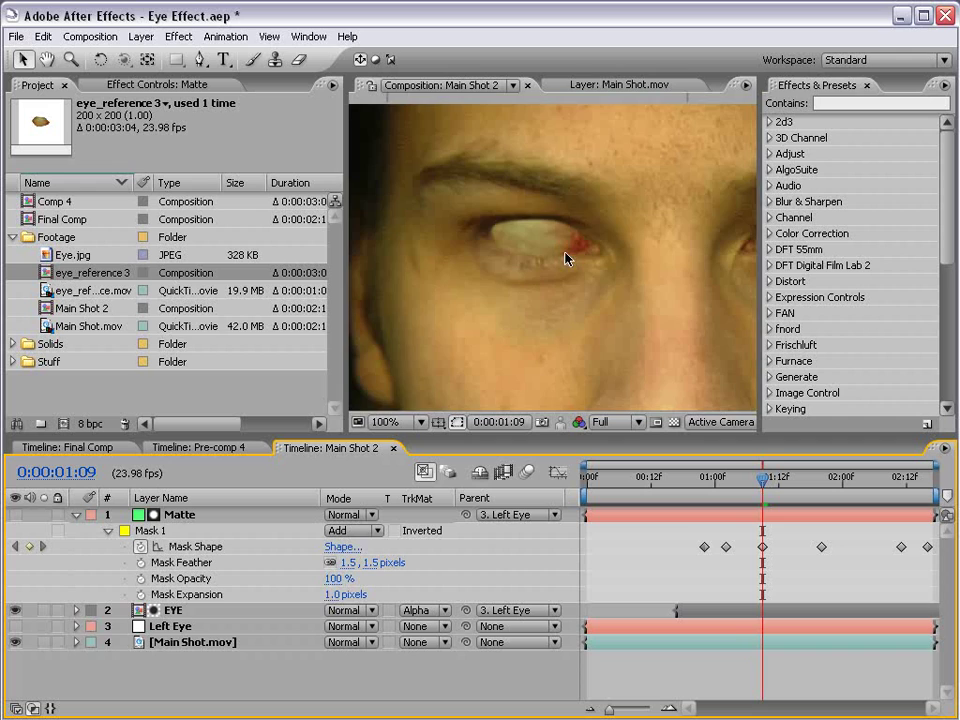
Step: Shift the EYE layer slightly toward the nose-side corner of the eye within its matte
scroll(606, 302, "up", 1)
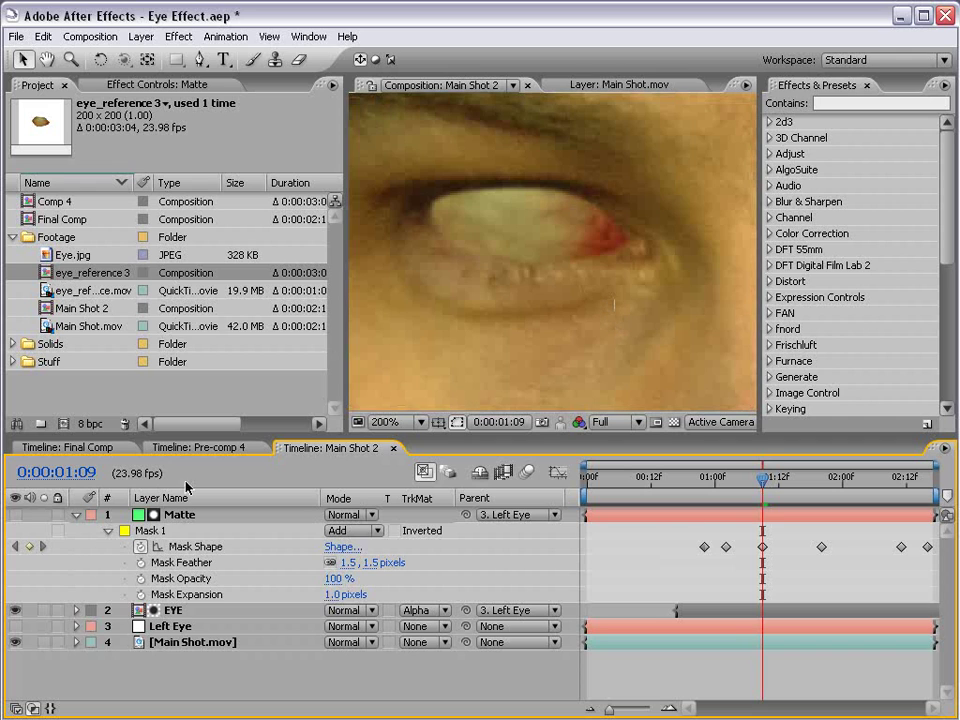
left_click(186, 614)
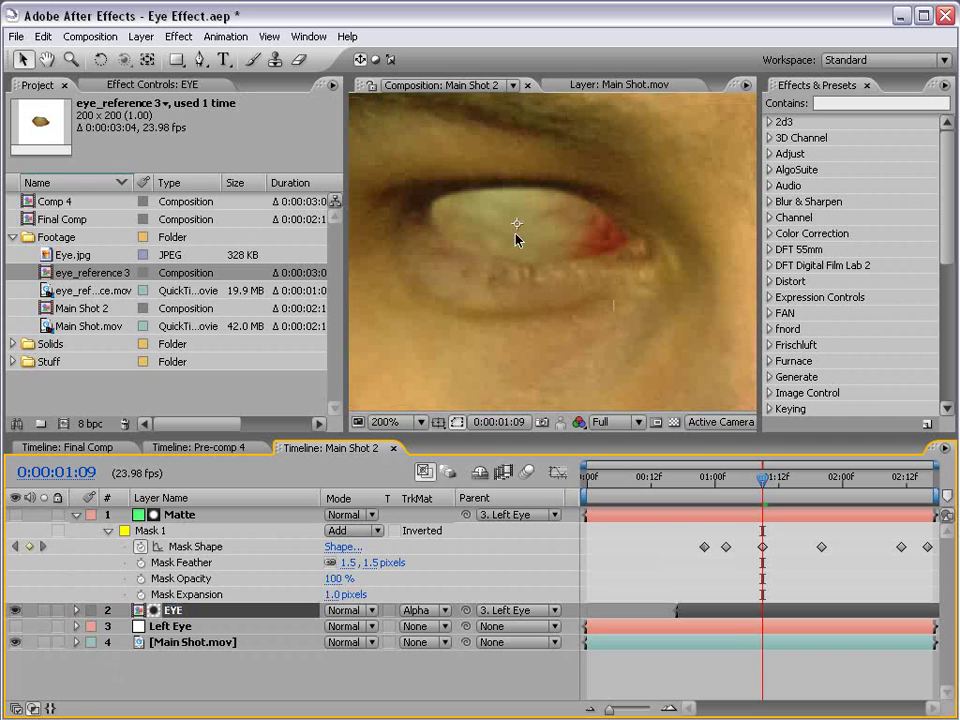
mouse_move(524, 252)
left_mouse_down()
mouse_move(525, 216)
mouse_move(511, 266)
mouse_move(515, 249)
left_mouse_up()
left_click(575, 447)
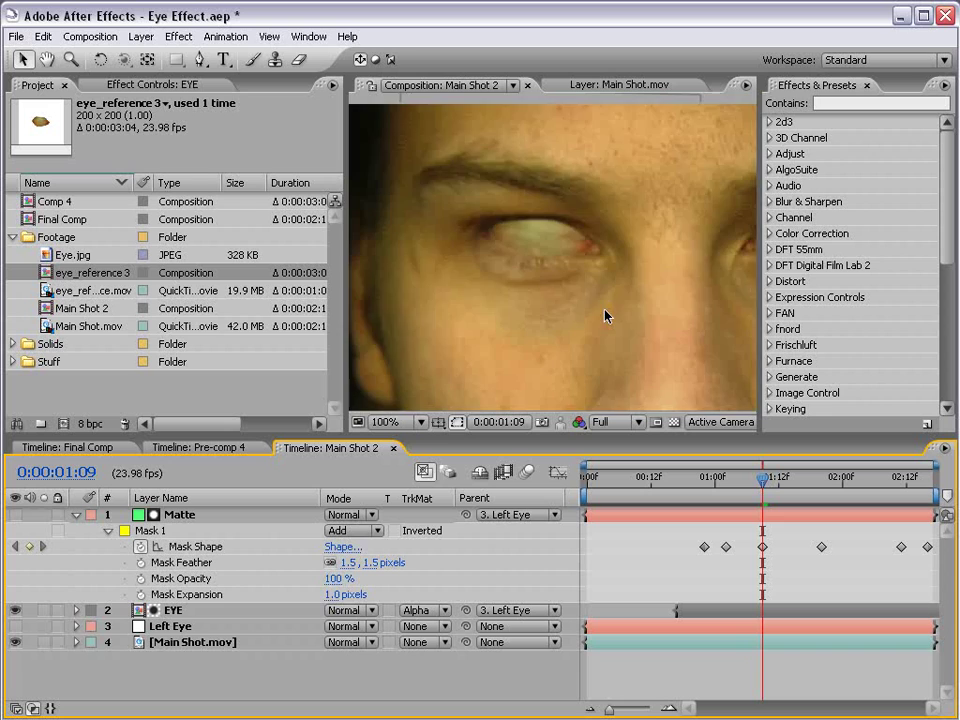
Step: Collapse the Matte layer, save the project and preview the white eye from 0:00:01:06
key("comma")
left_click(77, 516)
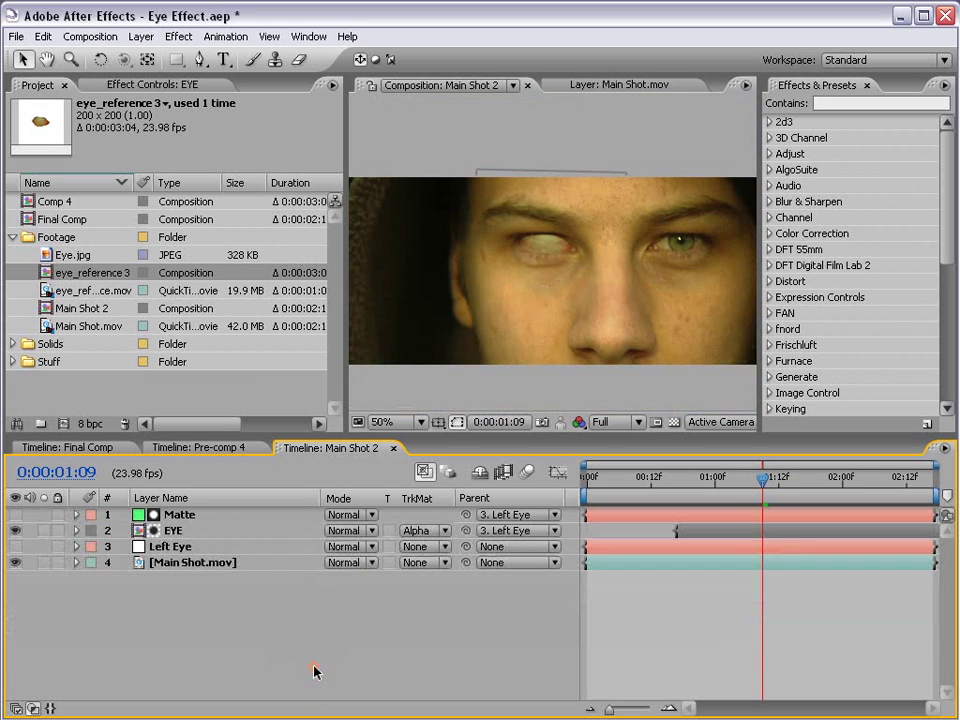
left_click_drag(763, 479, 816, 479)
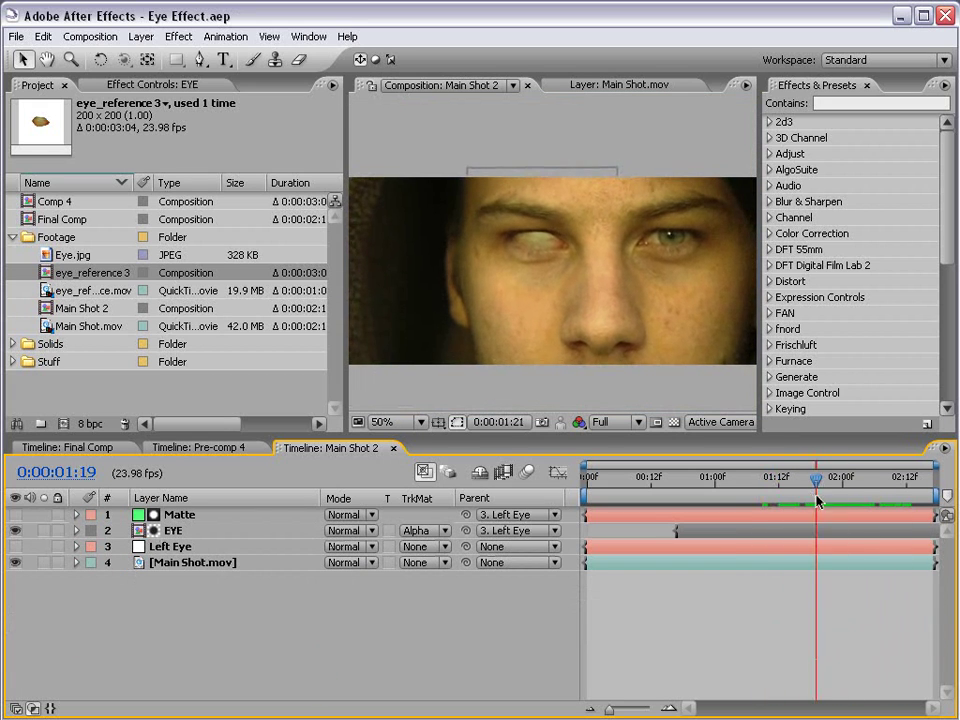
left_click(748, 487)
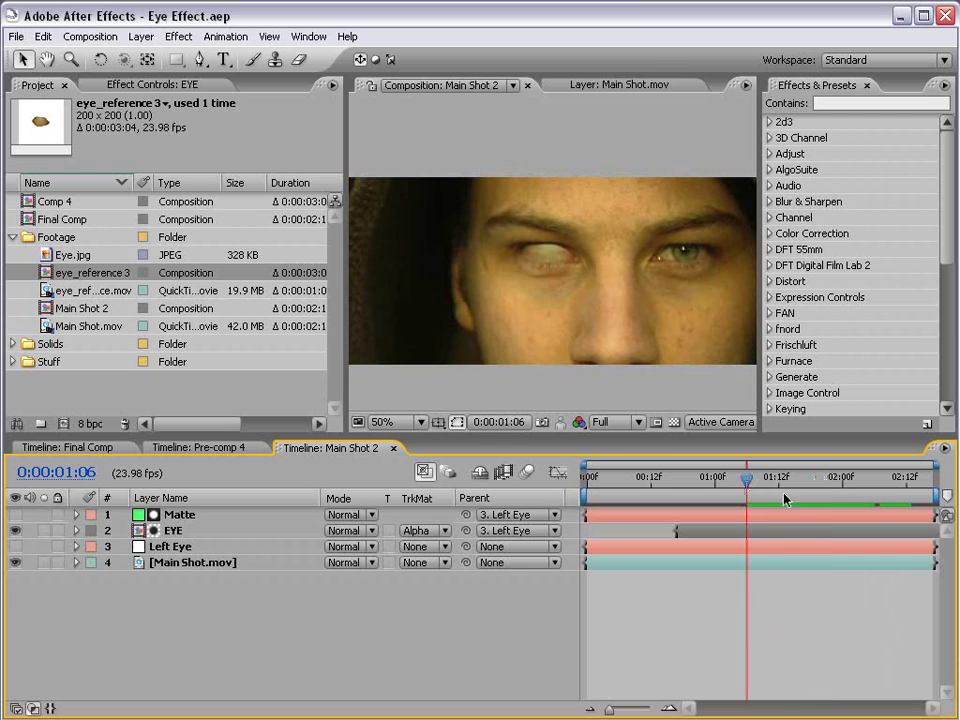
key("space")
Step: Create a new solid coloured with the dark brown sampled from the upper lash line of the untouched eye
key("h")
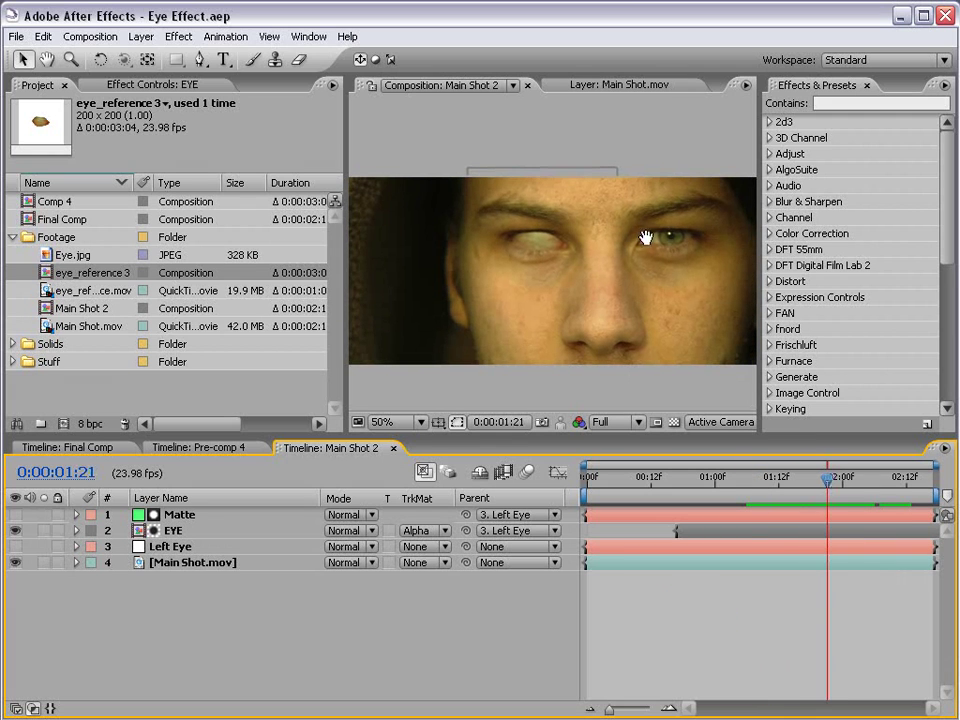
left_click_drag(693, 313, 658, 299)
left_click(141, 37)
mouse_move(141, 56)
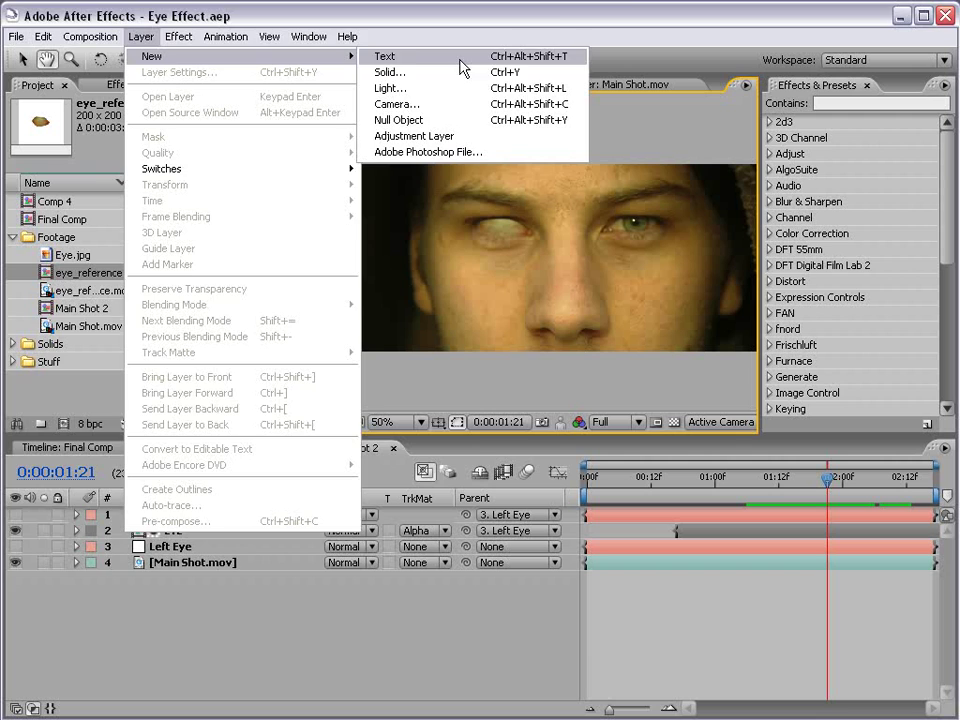
left_click(422, 71)
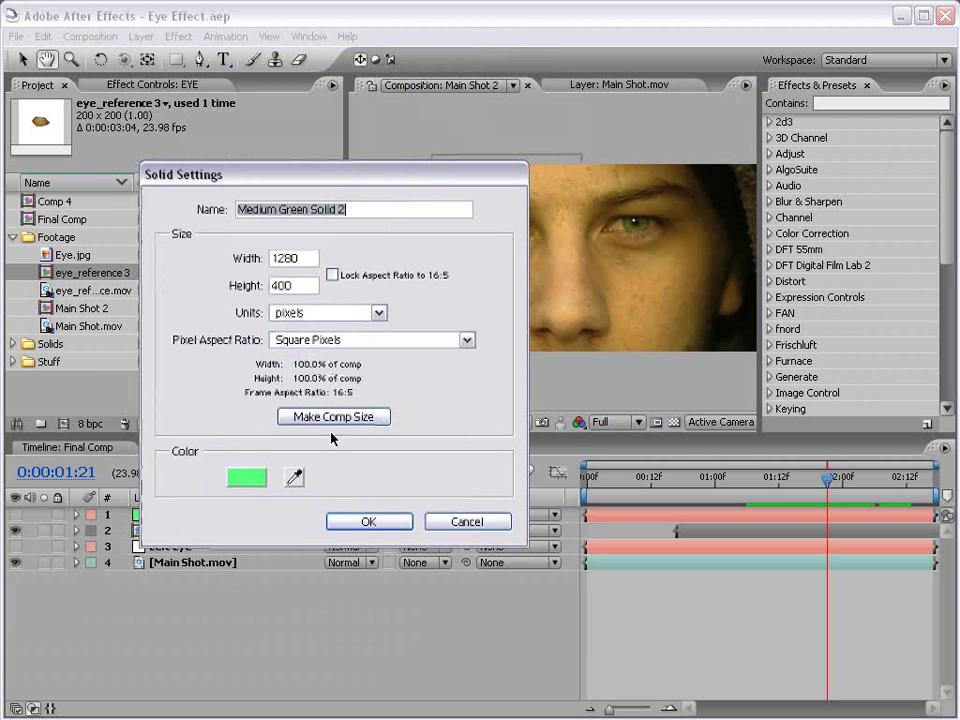
left_click(294, 477)
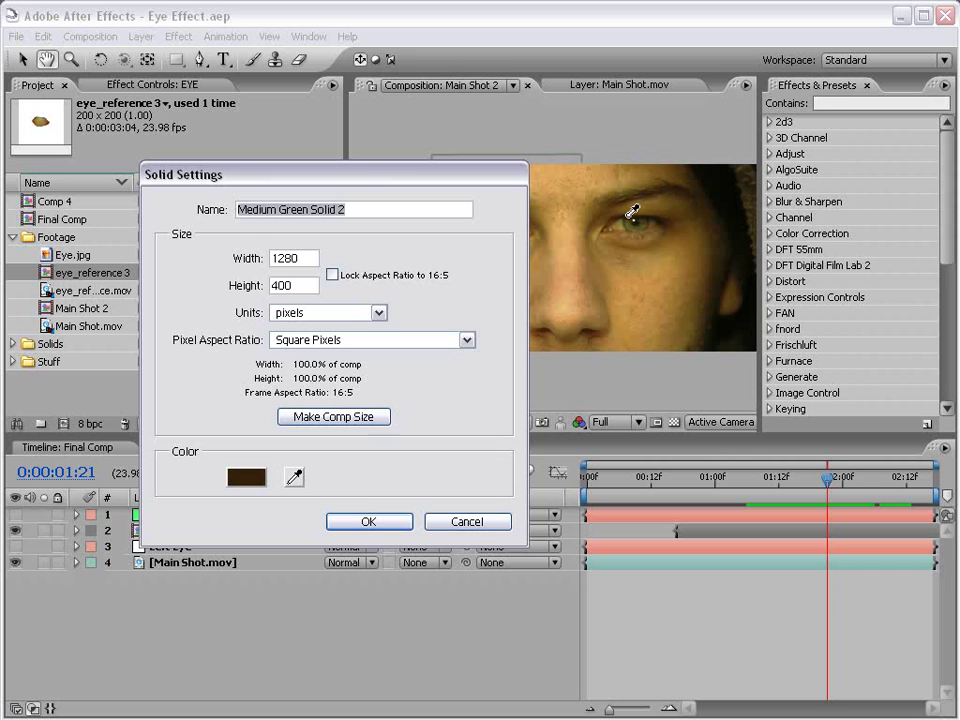
left_click(632, 212)
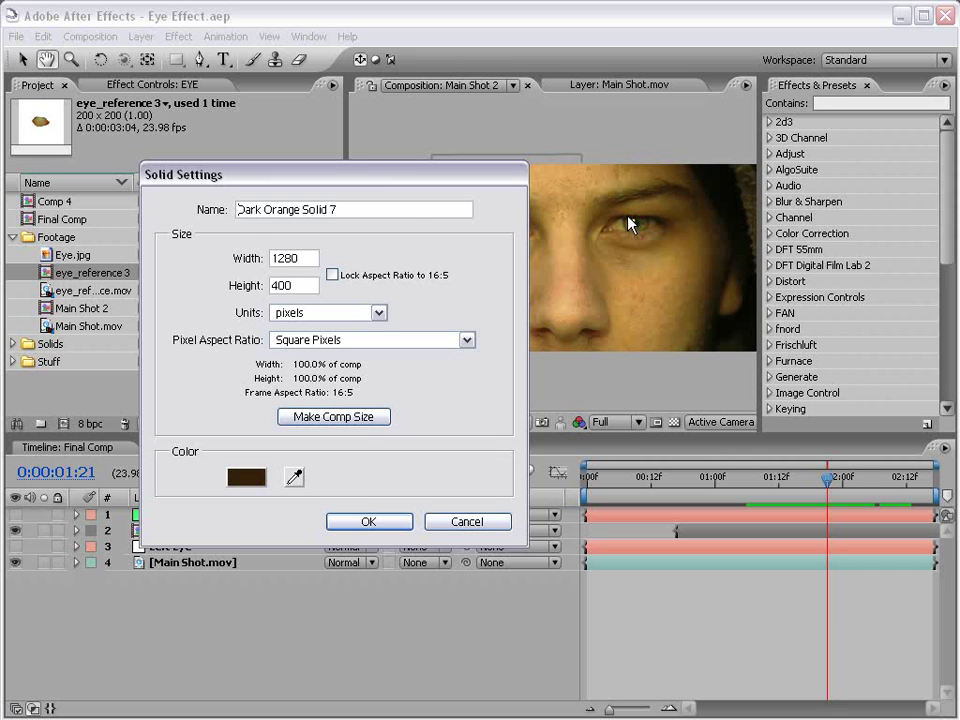
left_click(368, 522)
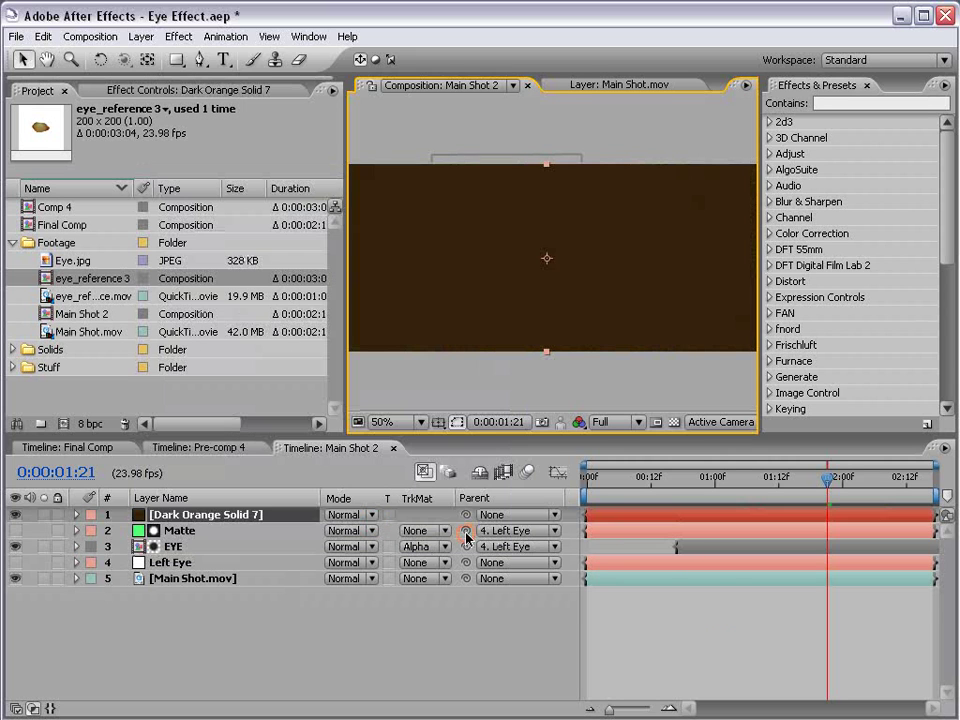
Step: Hide the dark brown solid to expose the white eye, keeping the solid selected for masking with the Pen tool
left_click(15, 514)
scroll(430, 200, "up", 2)
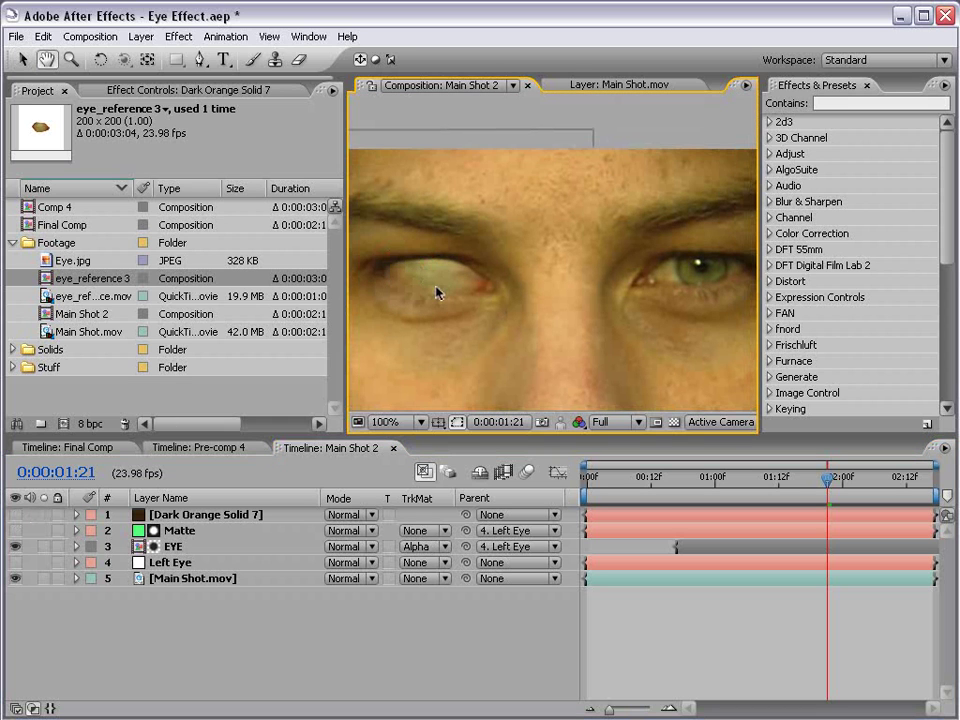
left_click(200, 59)
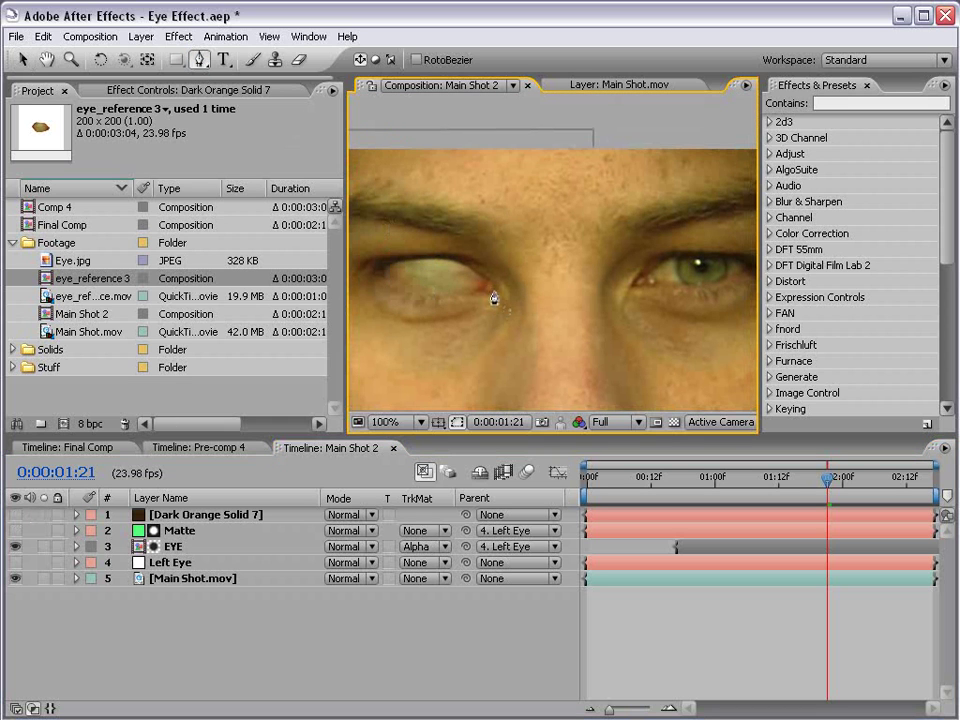
key("space")
left_click_drag(707, 292, 668, 296)
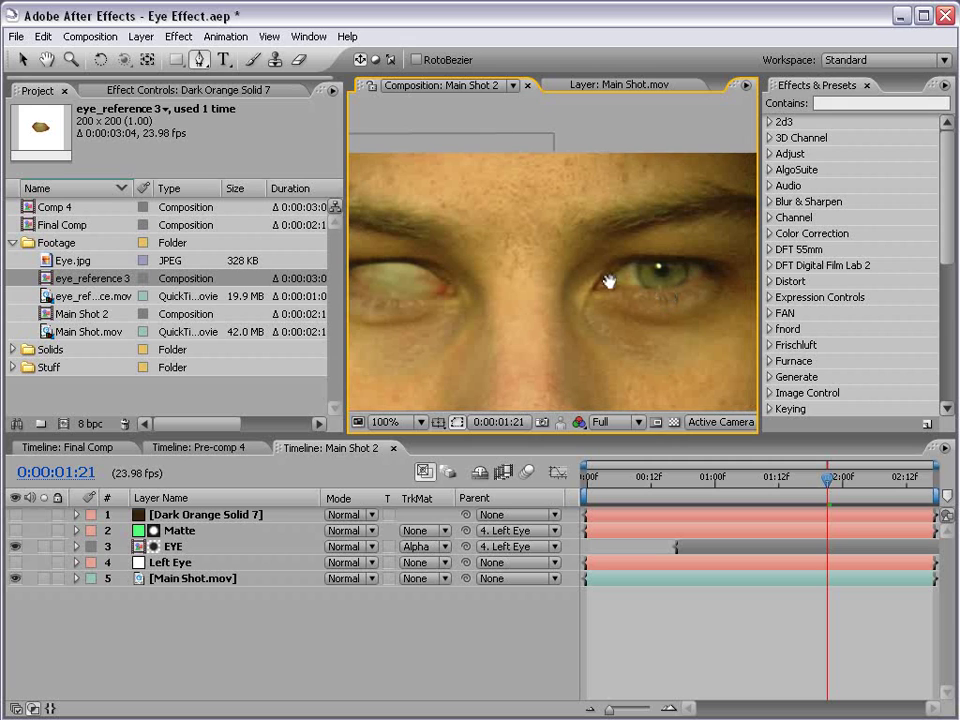
left_click_drag(468, 311, 547, 294)
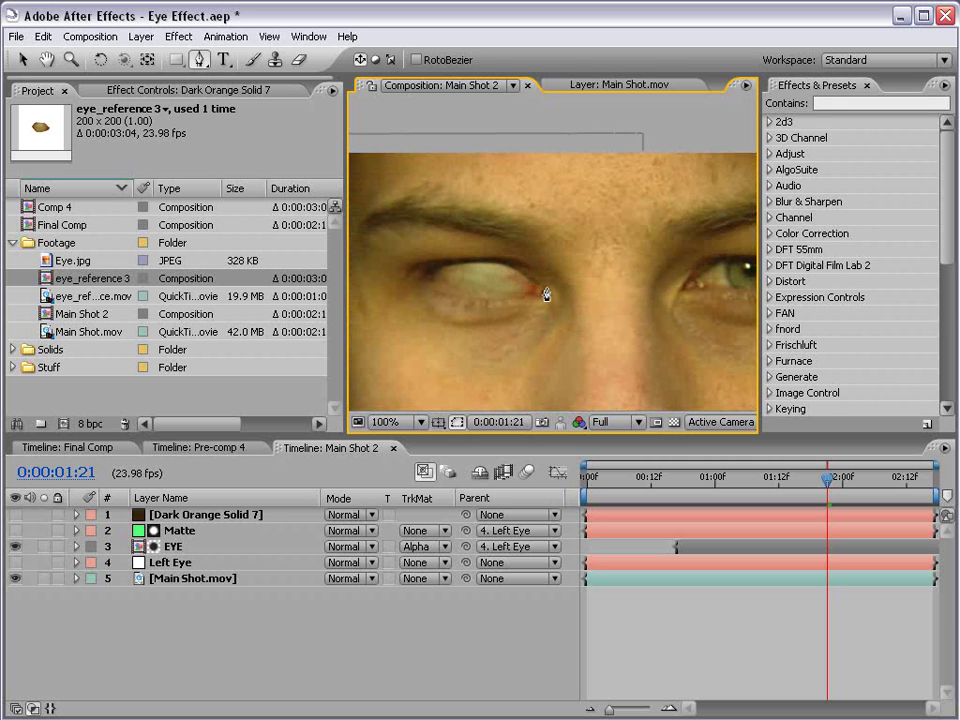
left_click(489, 271)
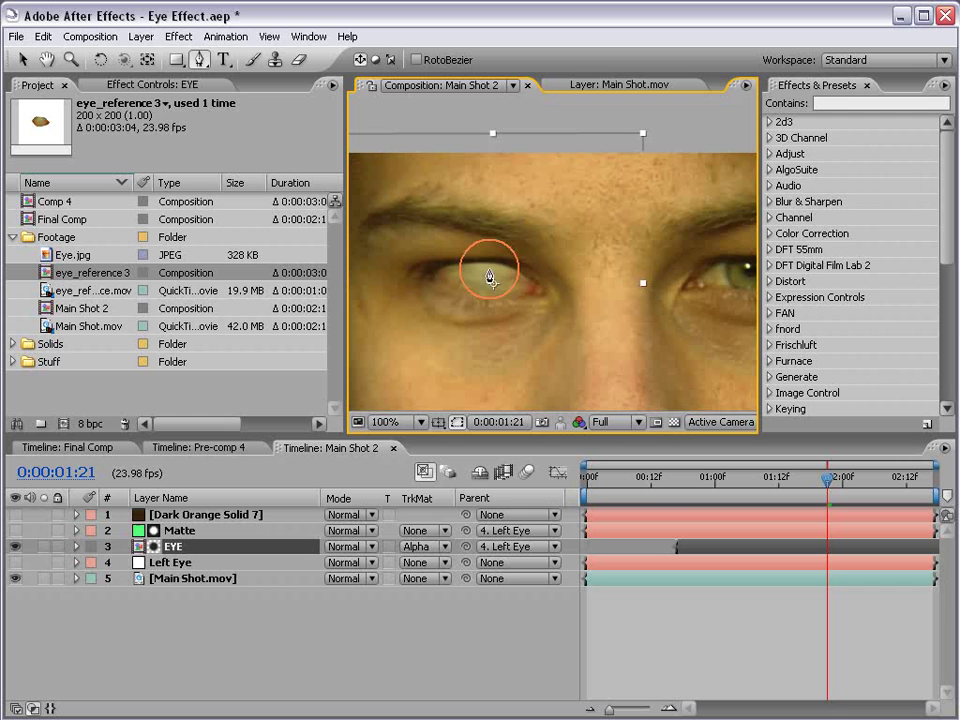
key("ctrl+z")
left_click(175, 516)
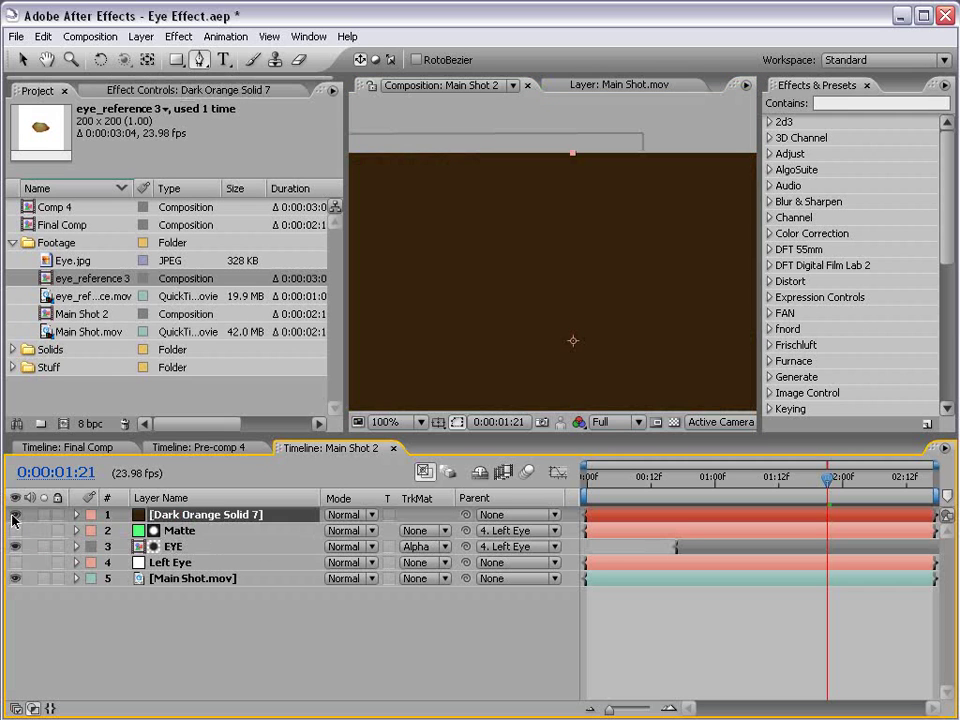
left_click(15, 514)
Step: Draw a closed mask on the hidden solid, curving along the white eye's upper lid line and looping around above the eyebrow
left_click(534, 287)
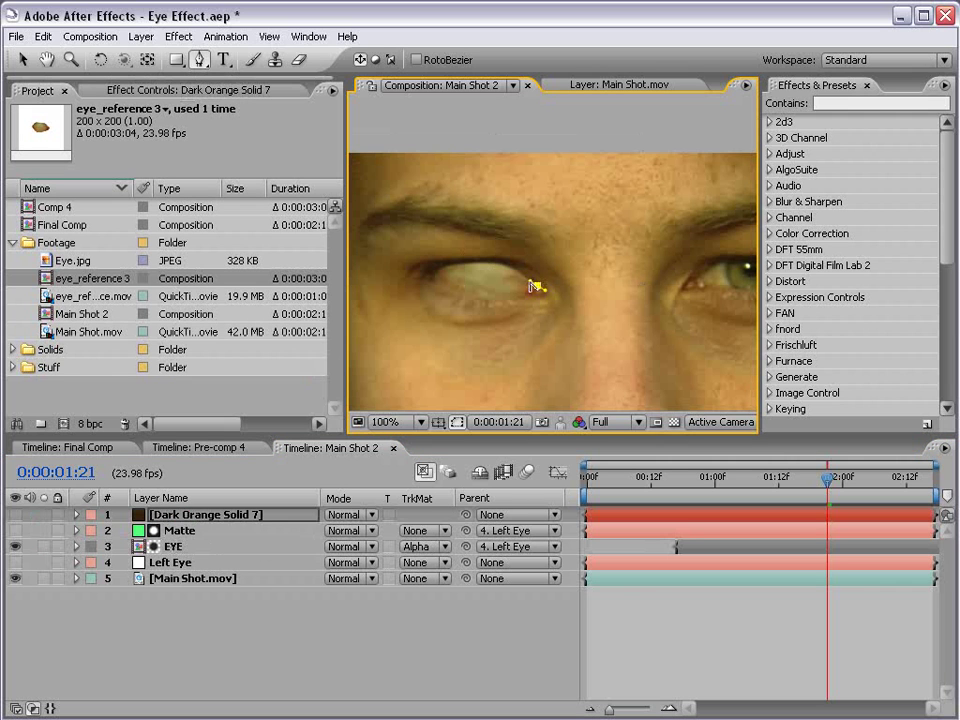
left_click_drag(484, 270, 419, 284)
key("space")
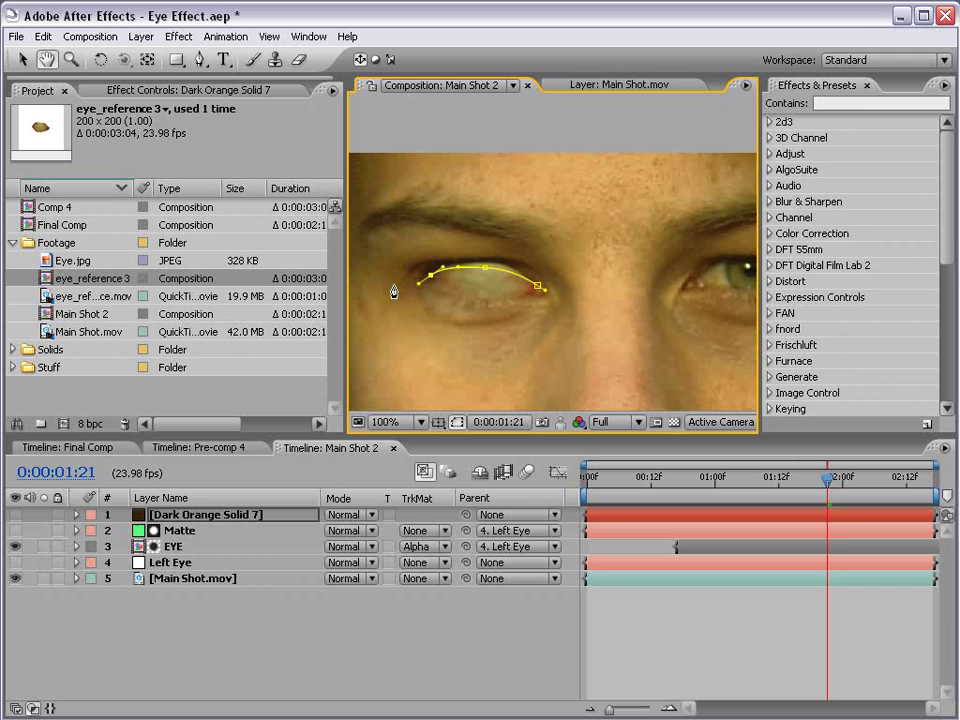
key("g")
left_click(390, 284)
left_click(362, 220)
left_click(430, 192)
left_click(587, 188)
left_click(615, 220)
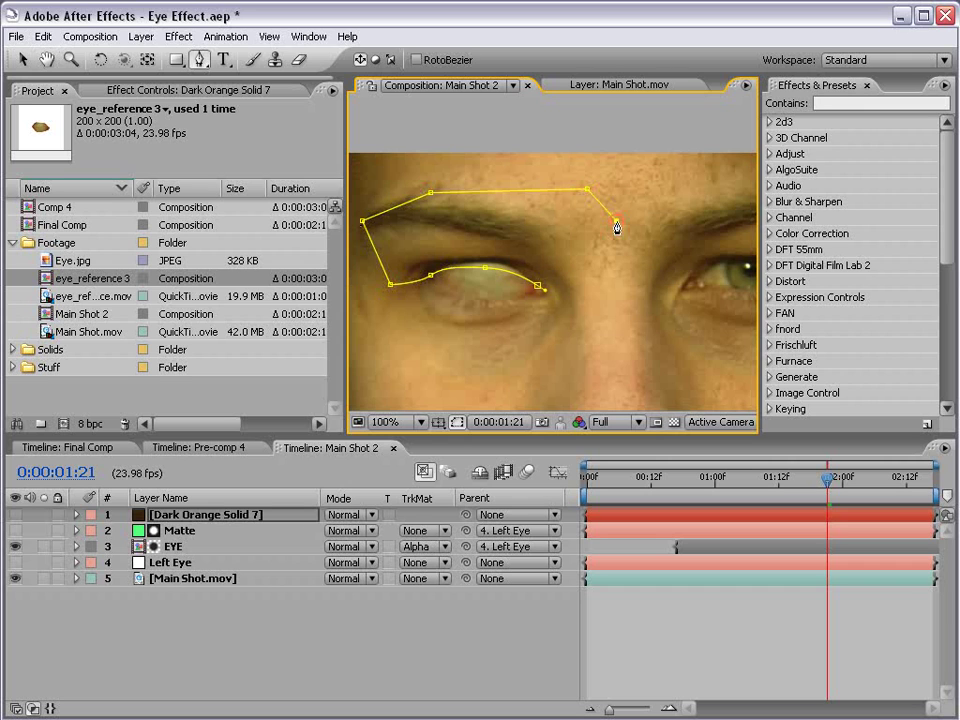
left_click(616, 273)
left_click(577, 304)
left_click(539, 287)
Step: Make the masked dark solid visible again and set its mask feather to 5 pixels
left_click(727, 640)
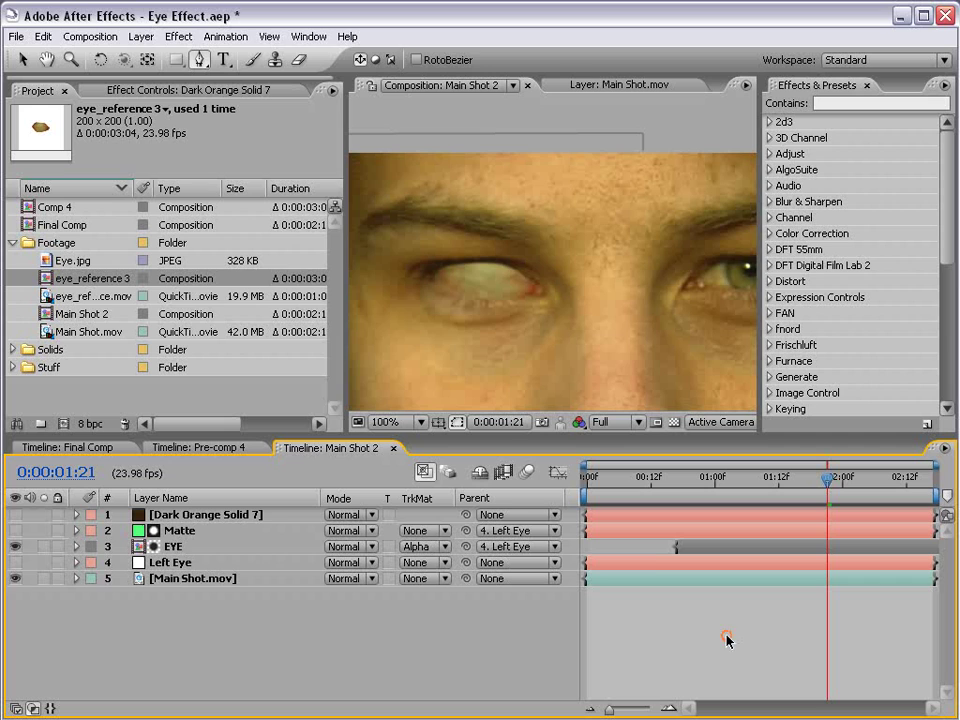
left_click(15, 514)
left_click(199, 516)
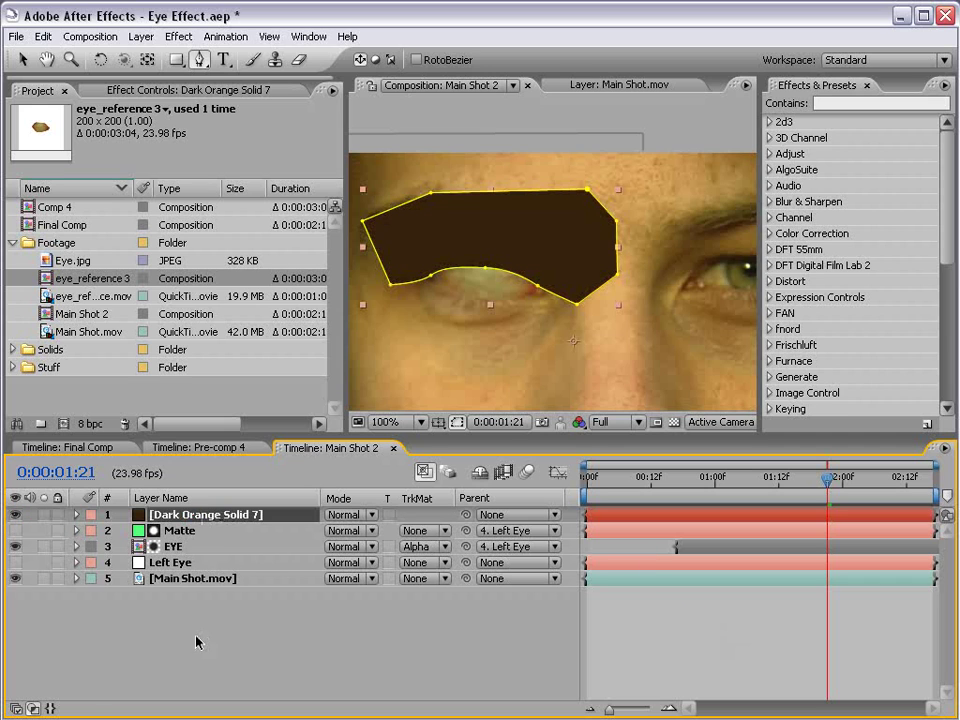
left_click(229, 593)
left_click(199, 514)
key("f")
left_click(363, 548)
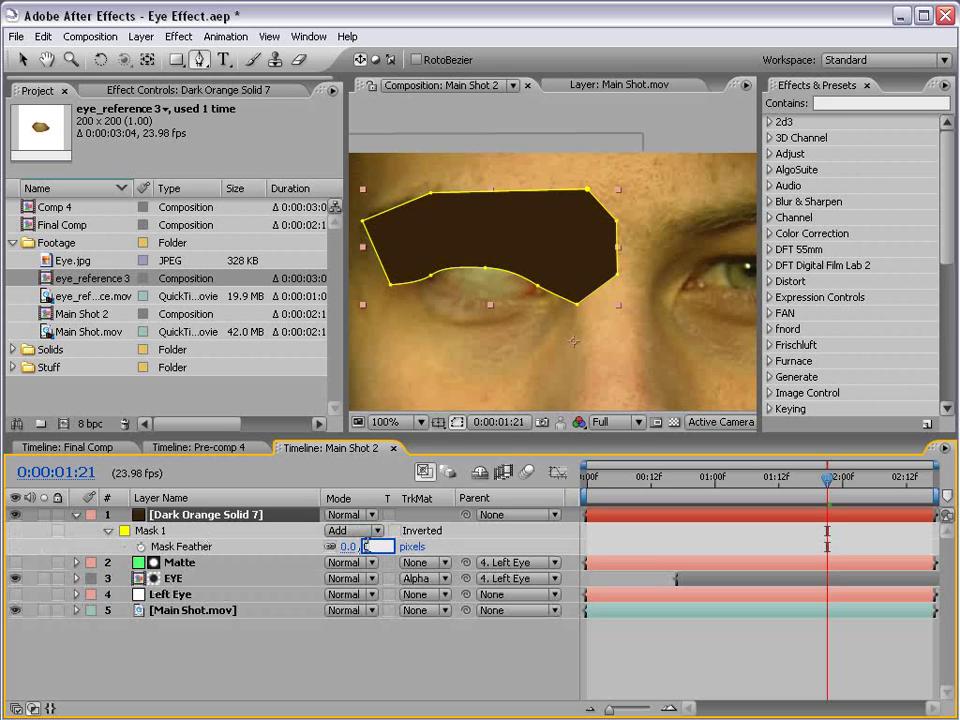
type("5")
key("Return")
key("F2")
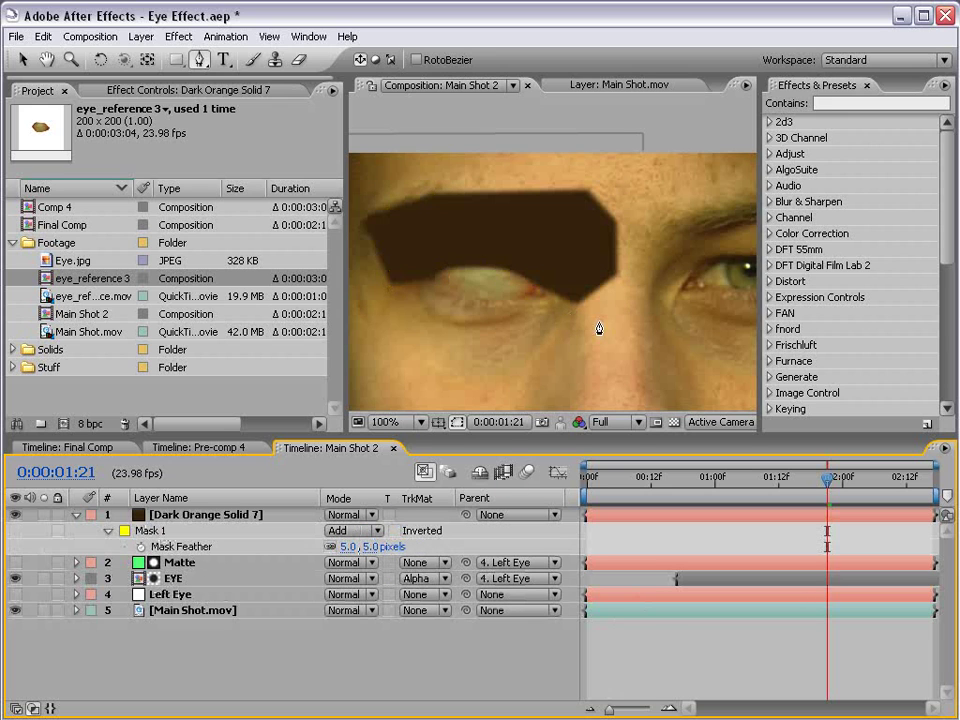
Step: Duplicate the dark solid's mask and set the copy's feather to 33 pixels
key("h")
left_click_drag(582, 304, 644, 325)
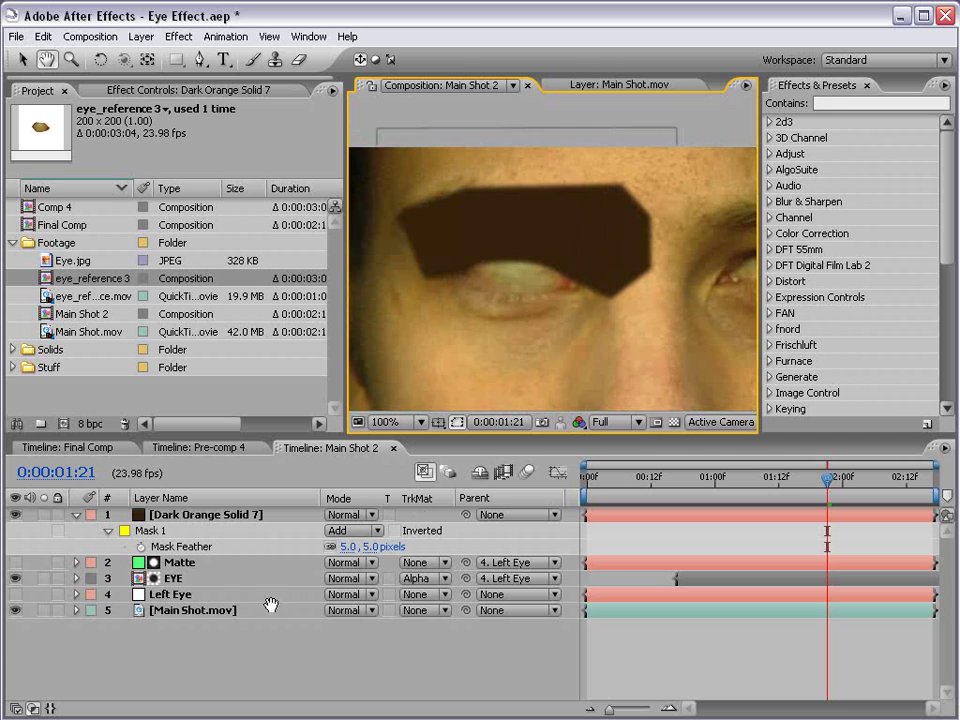
left_click(182, 664)
key("g")
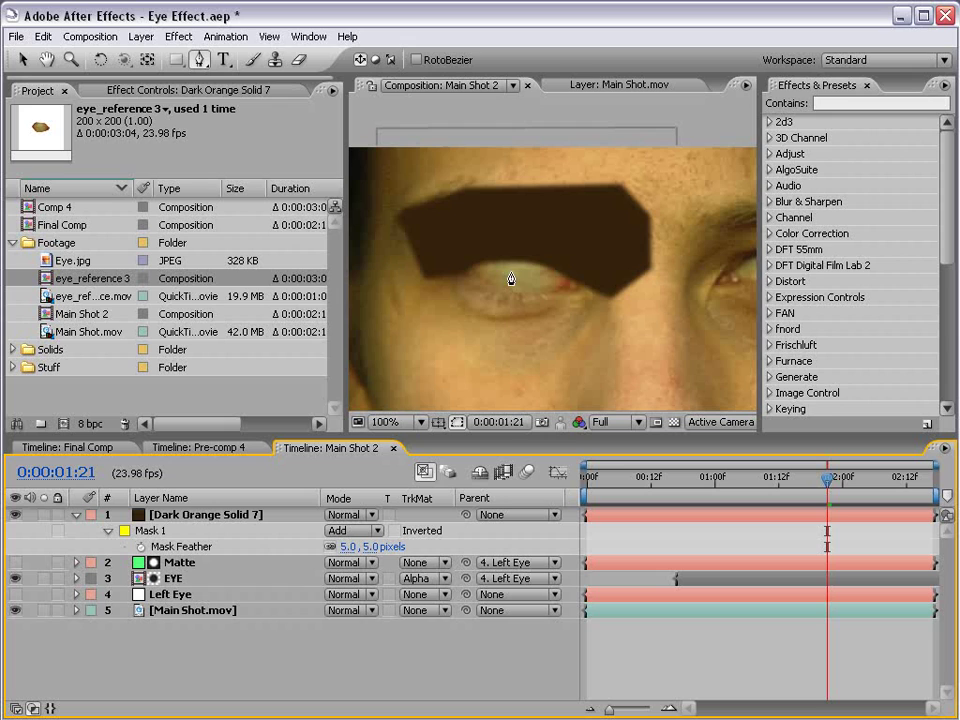
left_click(139, 531)
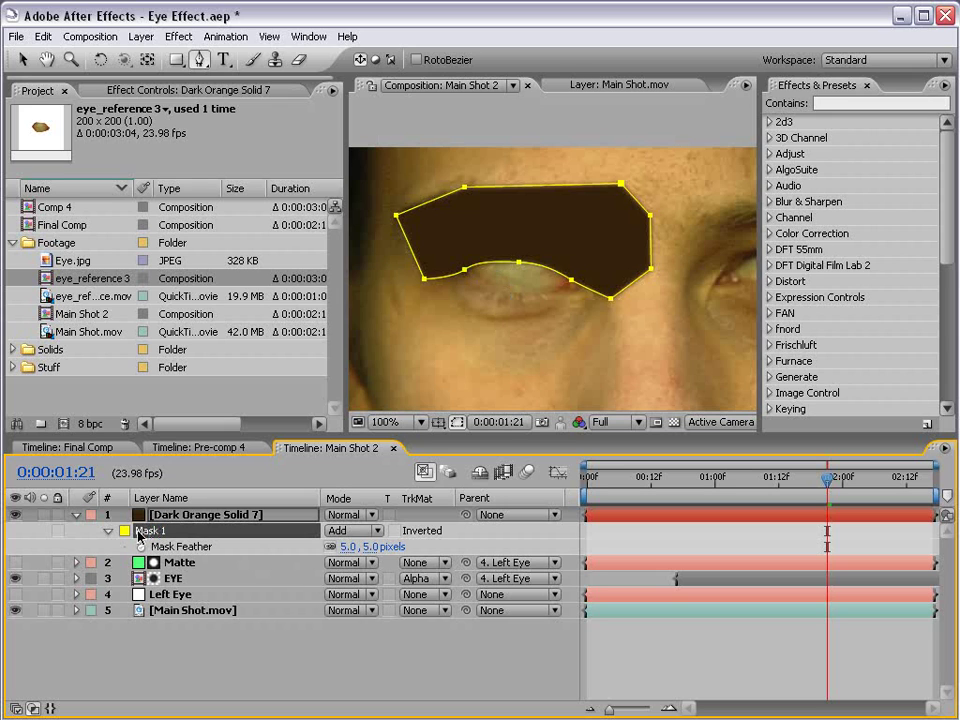
left_click(43, 36)
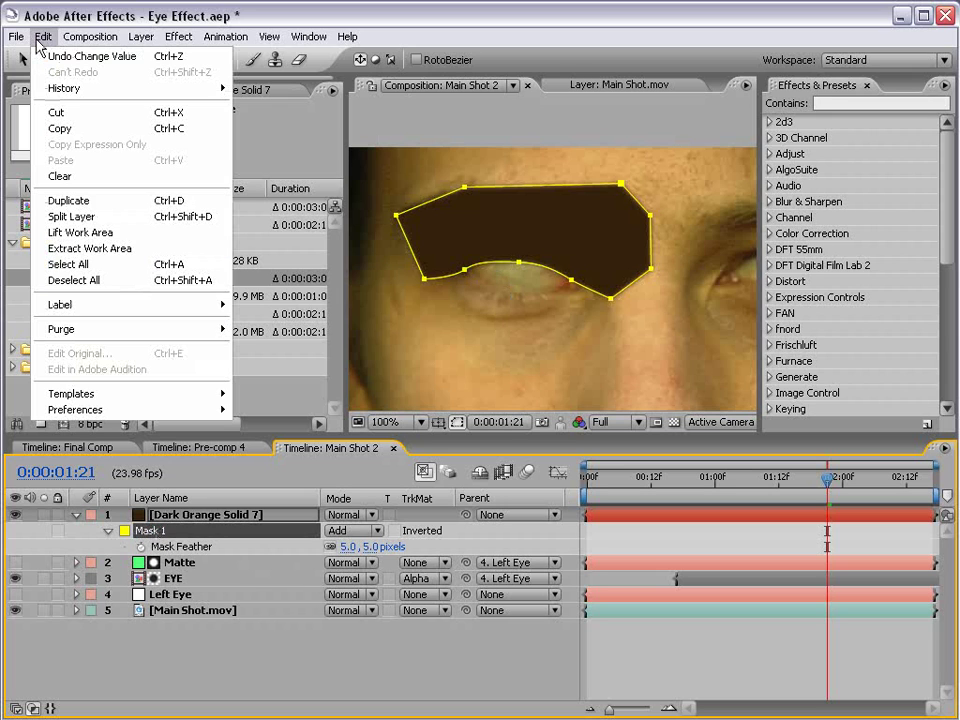
left_click(141, 204)
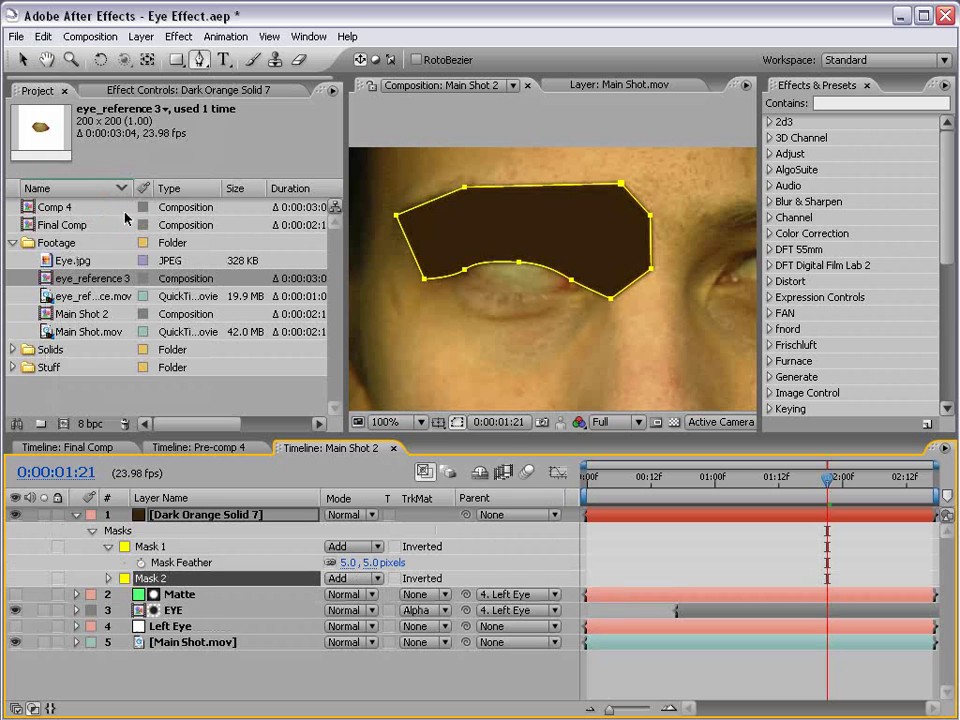
left_click(109, 579)
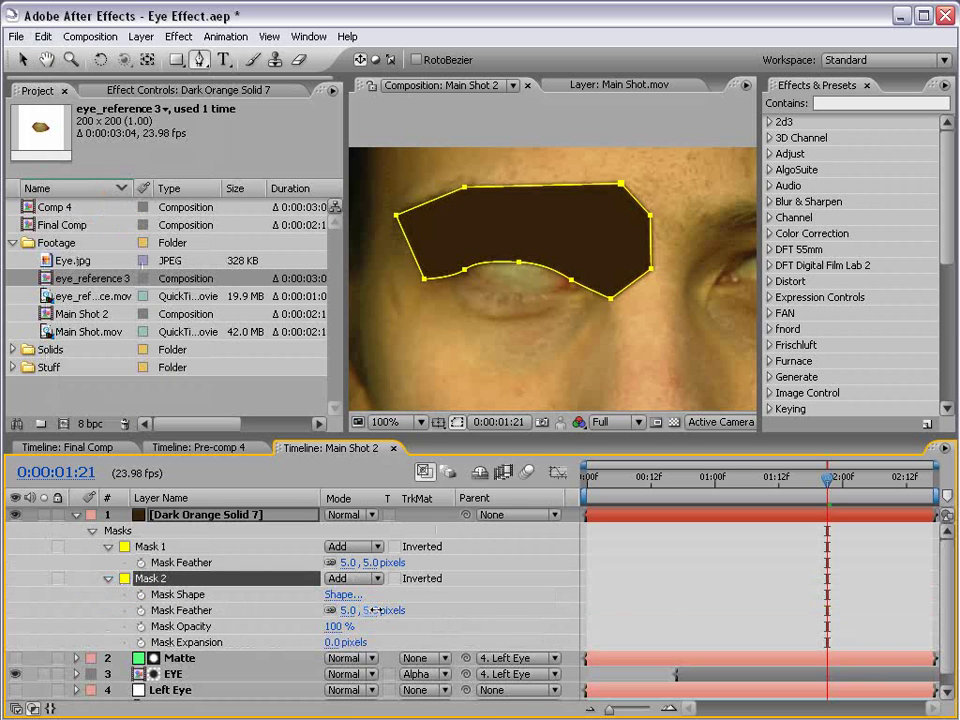
left_click_drag(375, 610, 393, 609)
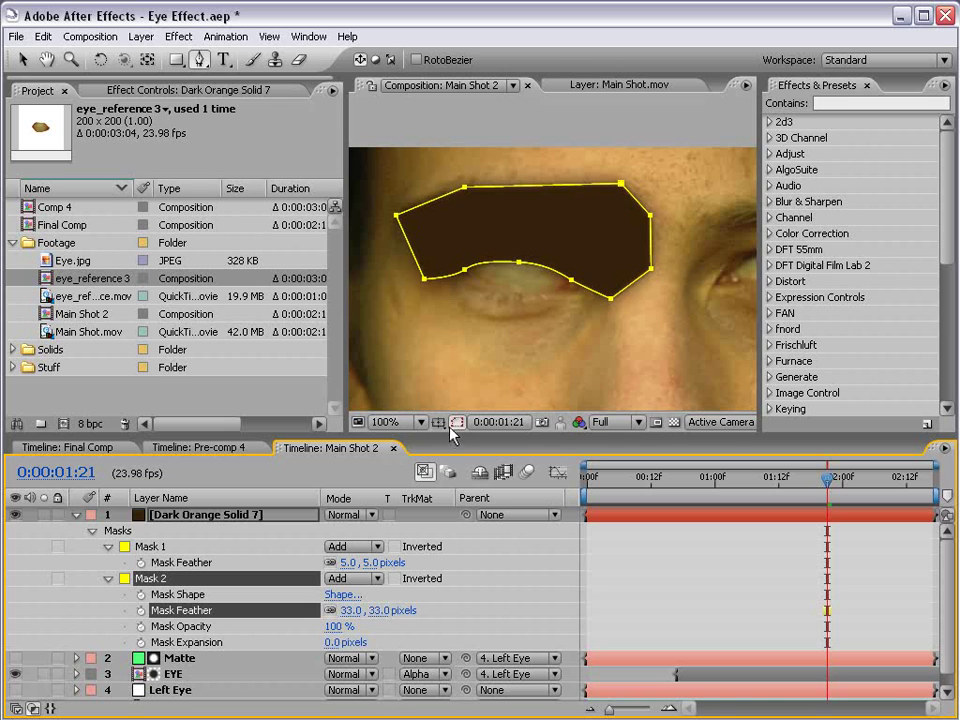
left_click(516, 544)
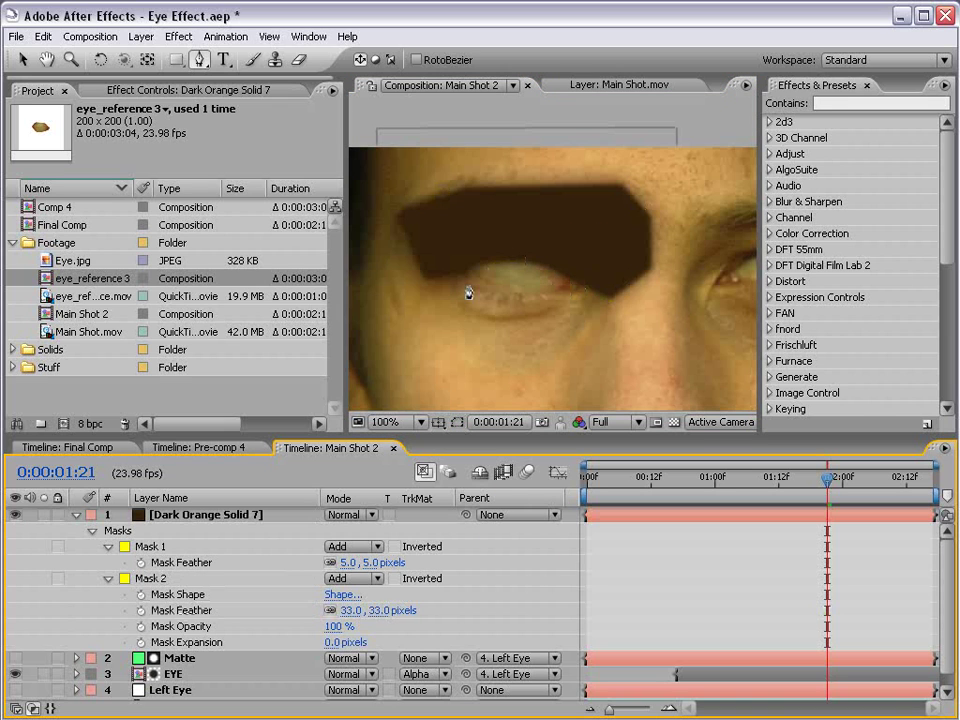
Step: Reduce the feather of the solid's second mask to 23 pixels
left_click_drag(354, 587, 349, 564)
left_click(469, 611)
mouse_move(375, 611)
left_mouse_down()
mouse_move(385, 611)
mouse_move(354, 611)
mouse_move(371, 611)
left_mouse_up()
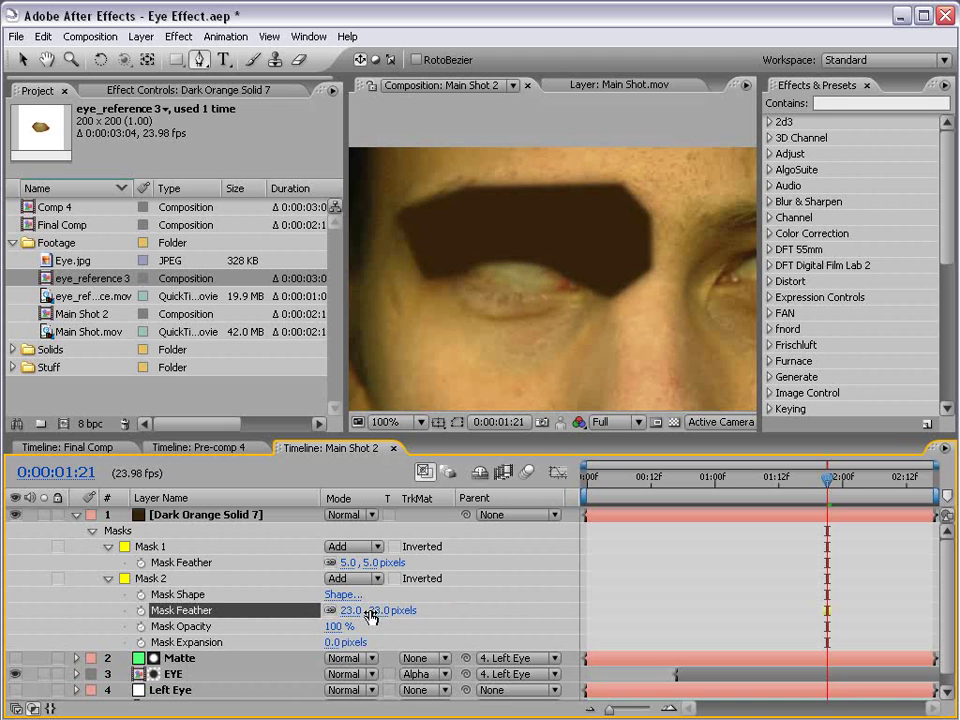
left_click(450, 546)
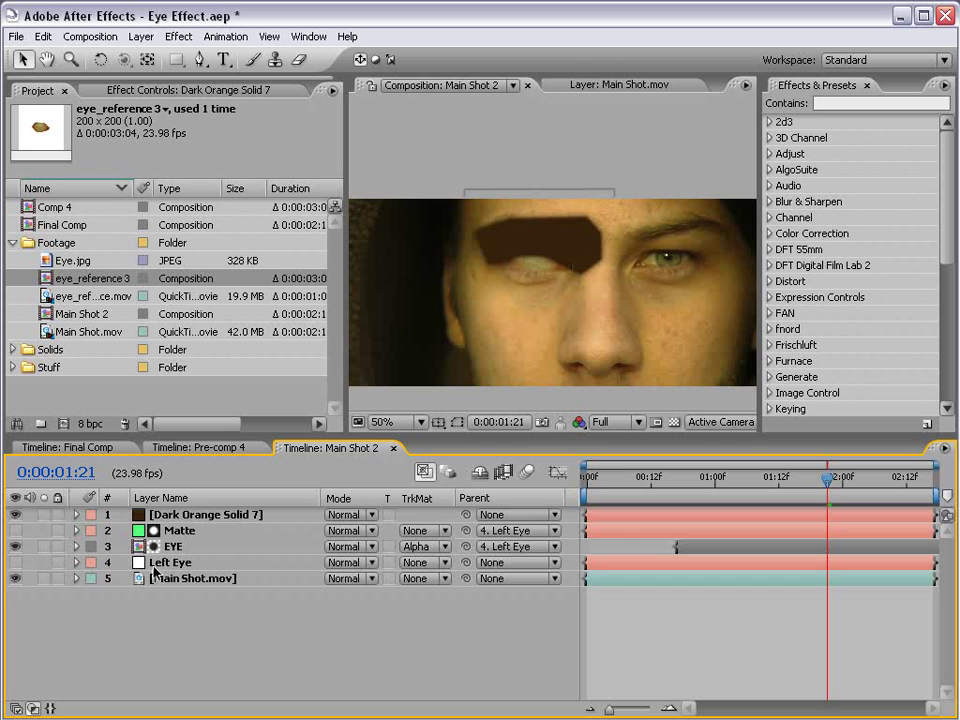
Step: Duplicate the Matte layer and stack the copy directly above the dark brown solid
left_click(188, 531)
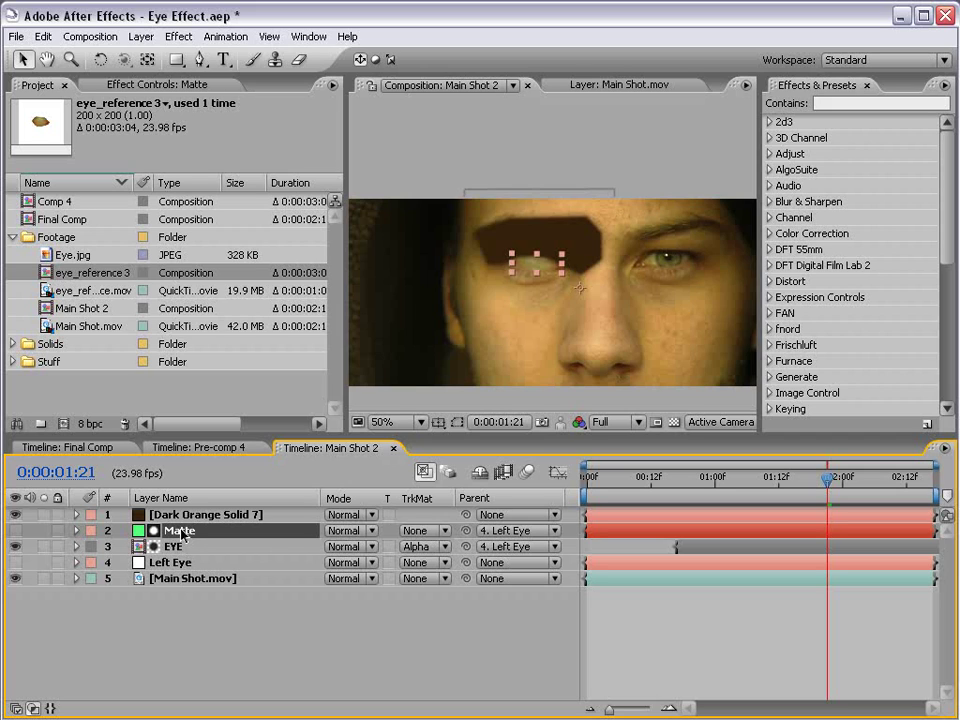
left_click(43, 36)
left_click(67, 204)
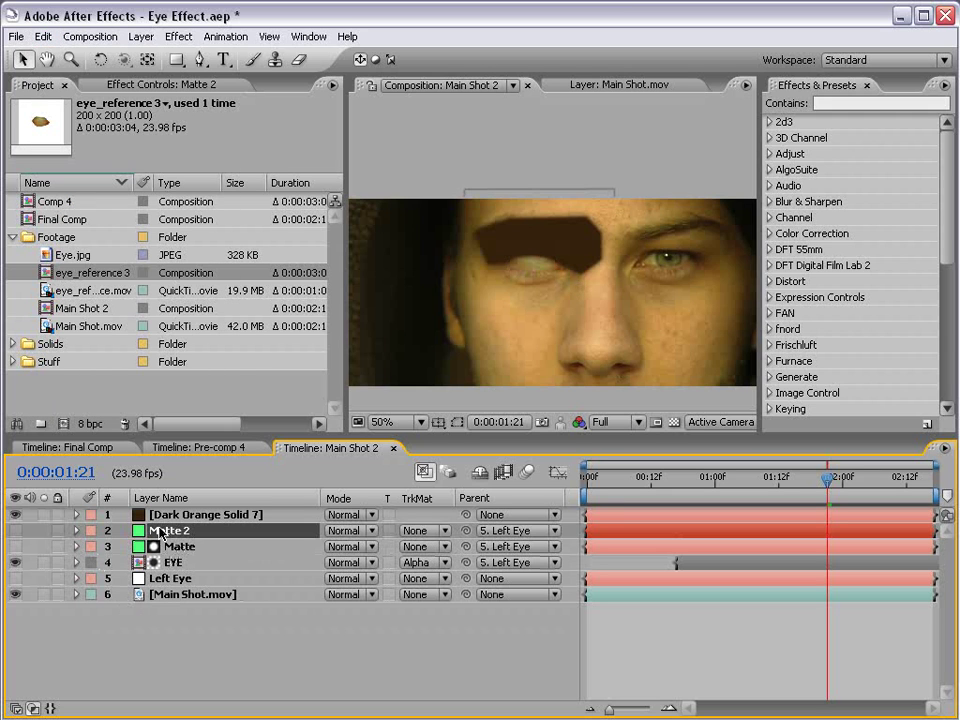
left_click_drag(168, 515, 172, 535)
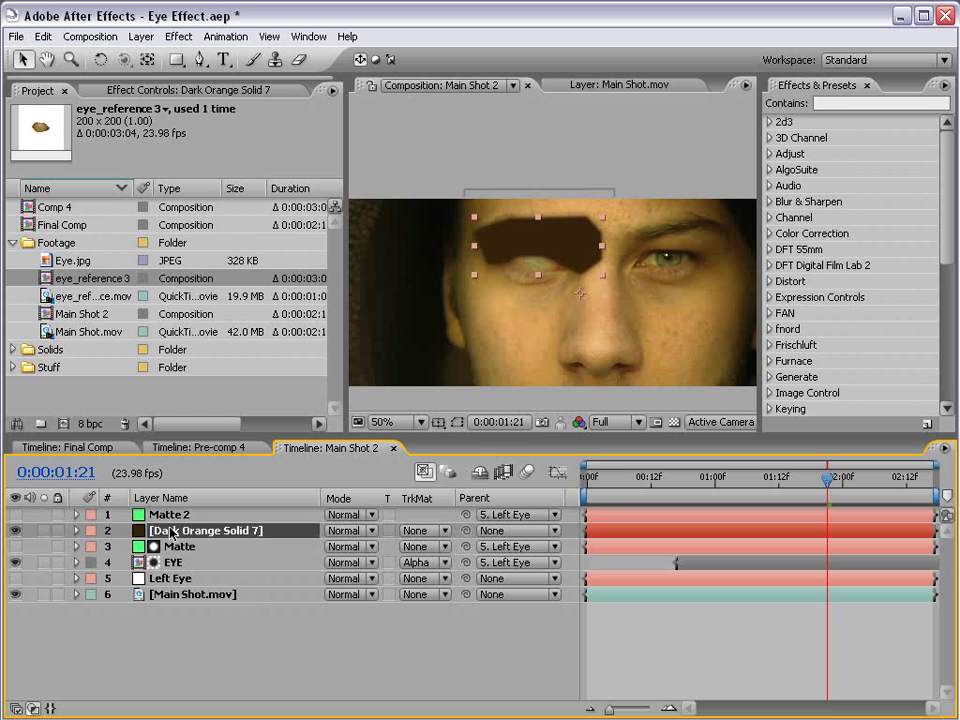
Step: Rename the dark brown solid to Shadow and set its track matte to Alpha Matte "Matte 2"
key("Return")
type("Shadow")
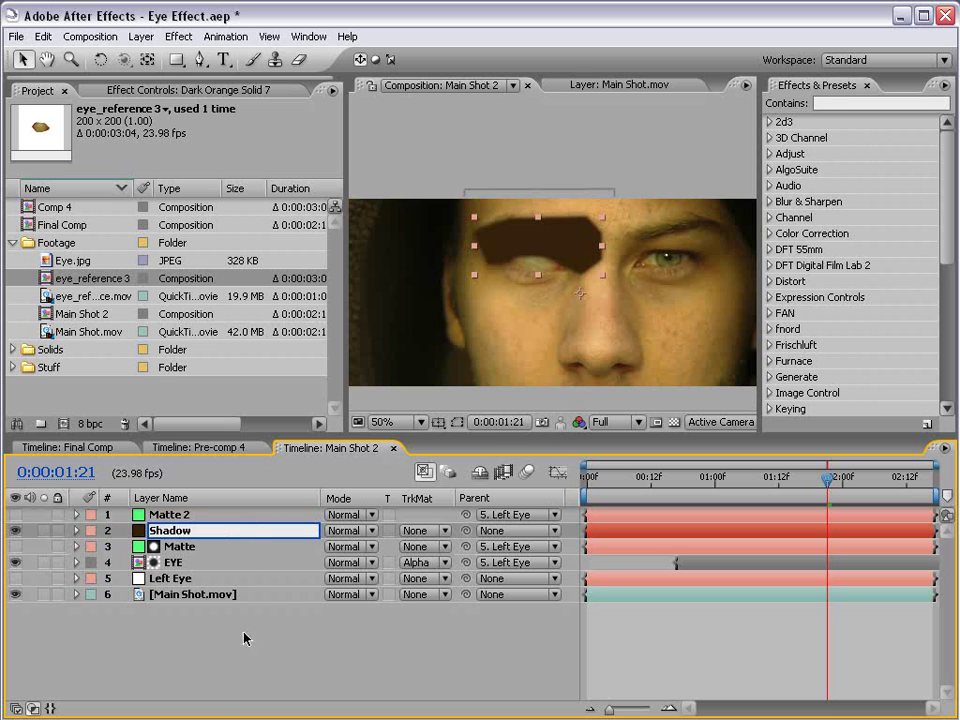
key("Return")
left_click(165, 532)
left_click(420, 531)
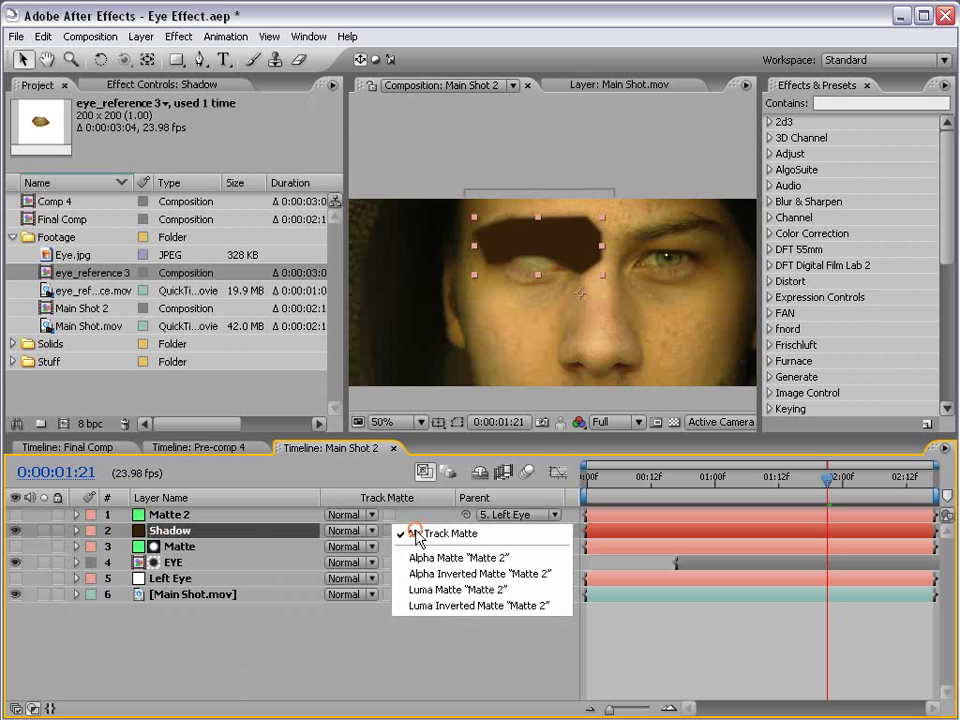
left_click(432, 557)
Step: Set the mask expansion of Matte 2 to 5 pixels so the shadow overlaps the upper lash line, and select the Shadow layer
scroll(393, 302, "up", 3)
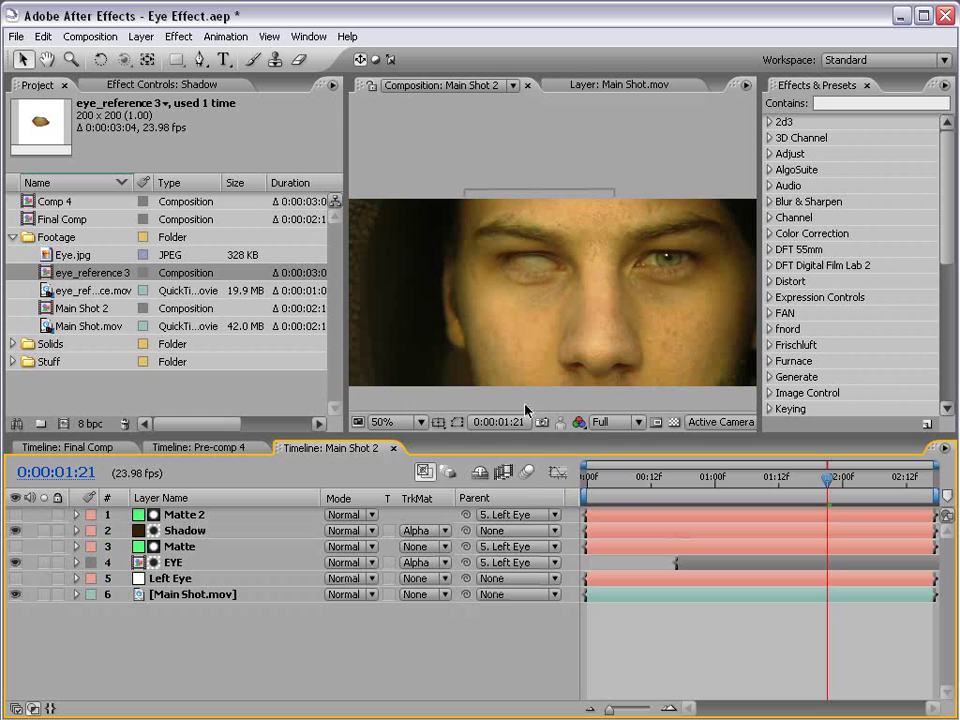
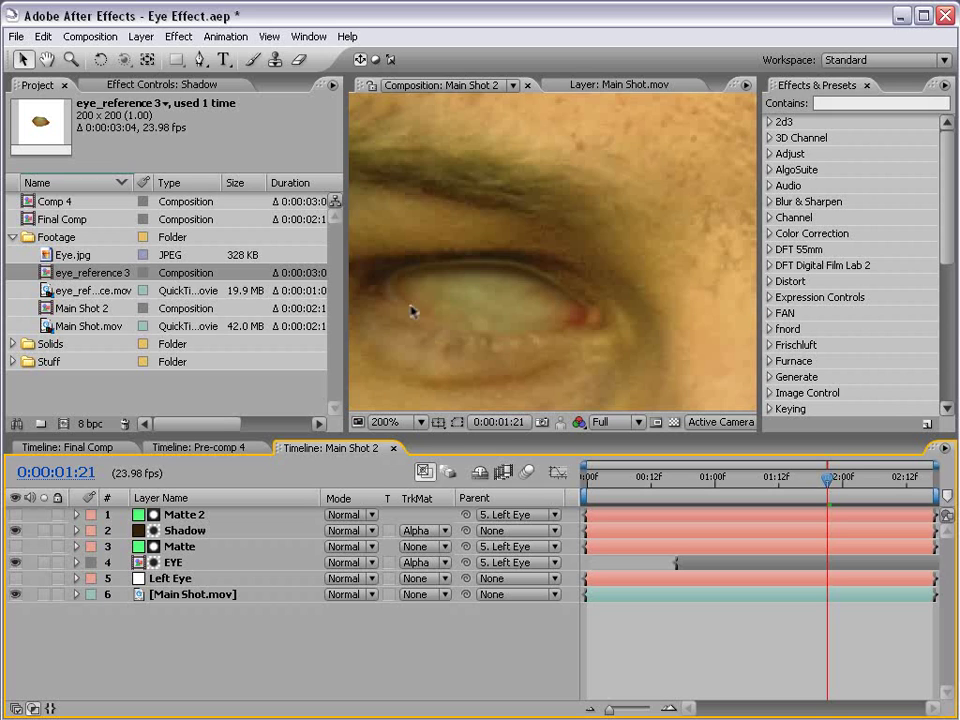
left_click(14, 516)
left_click(14, 516)
left_click(75, 516)
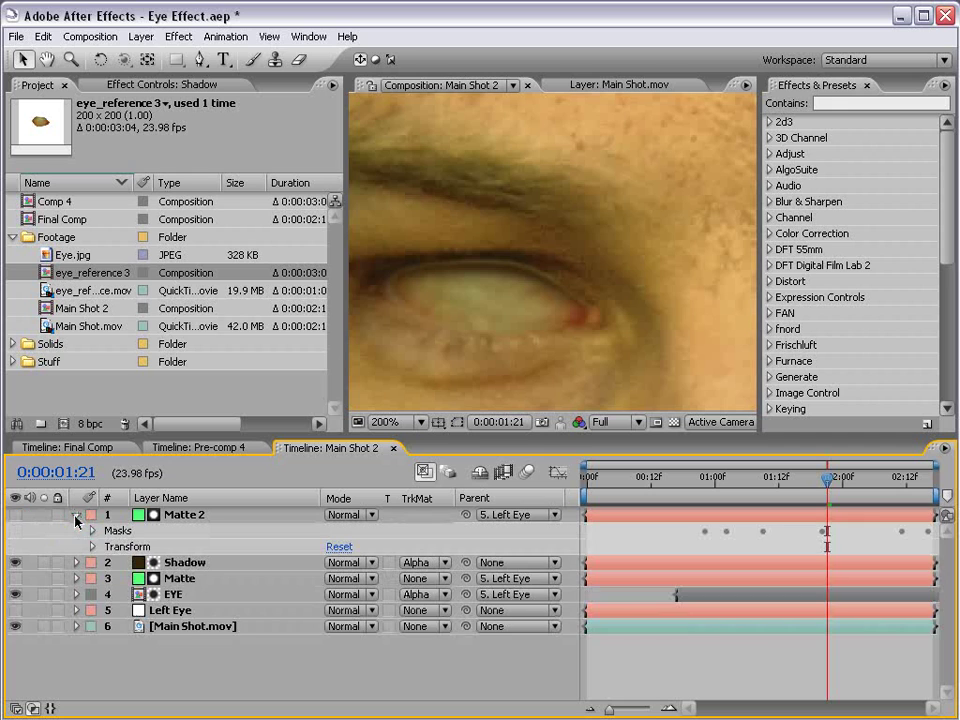
left_click(91, 531)
left_click(107, 547)
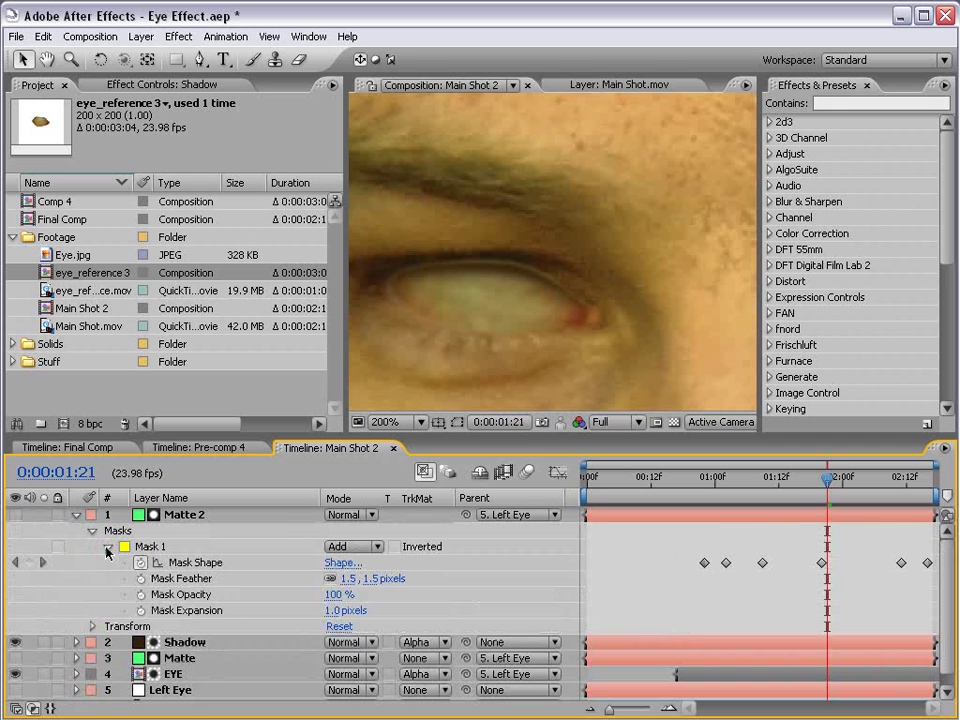
left_click(330, 610)
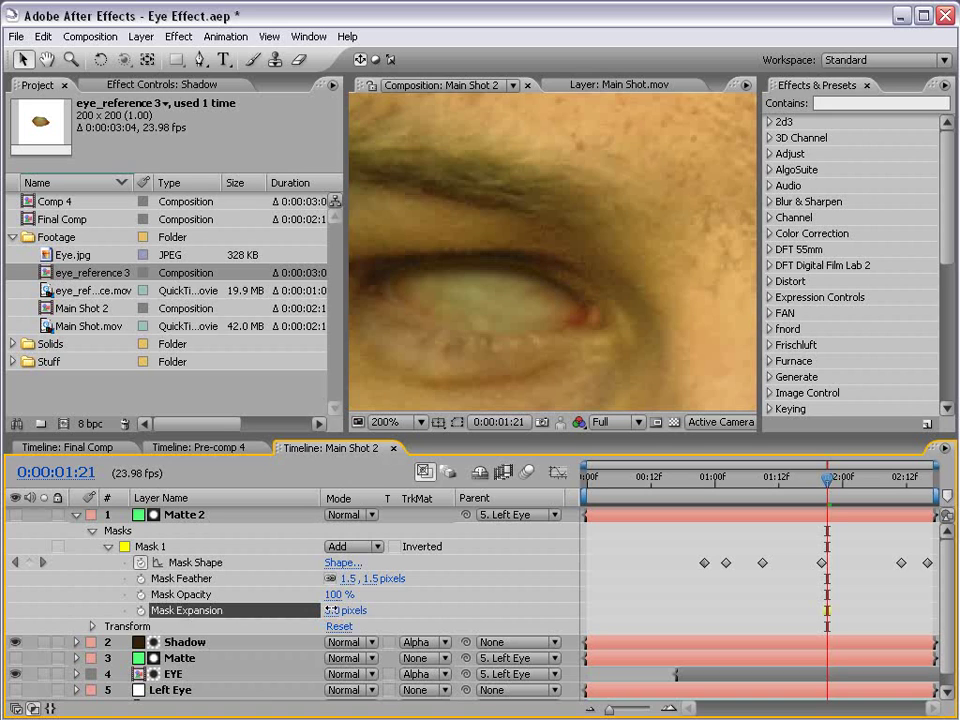
left_click_drag(330, 610, 332, 607)
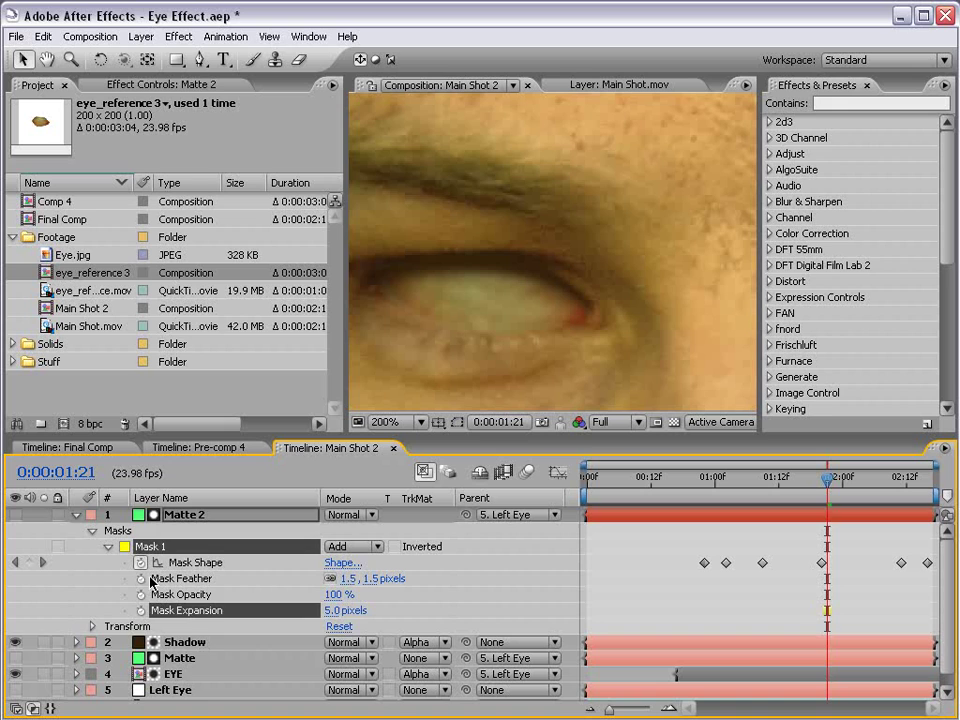
left_click(505, 345)
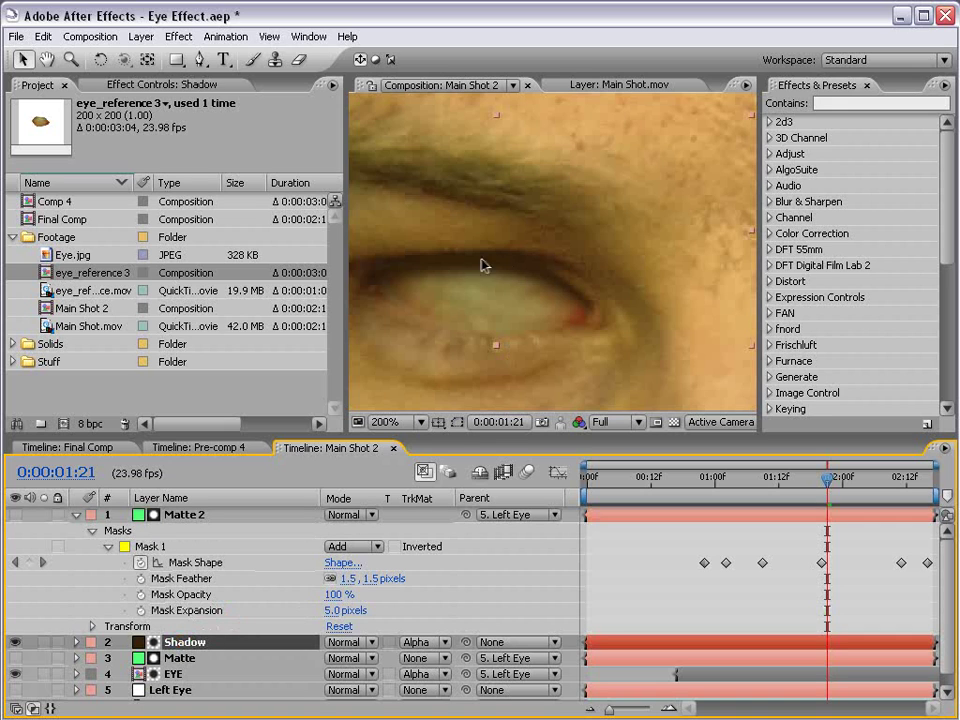
Step: Darken the Shadow solid's colour to the deeper brown 2B1909
left_click(141, 37)
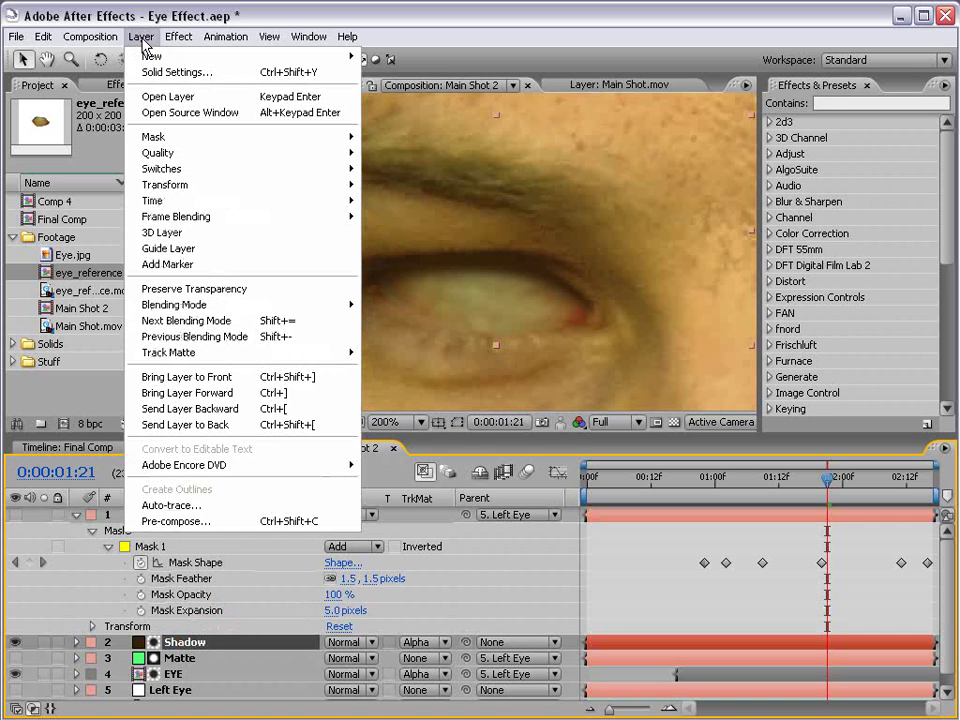
left_click(180, 72)
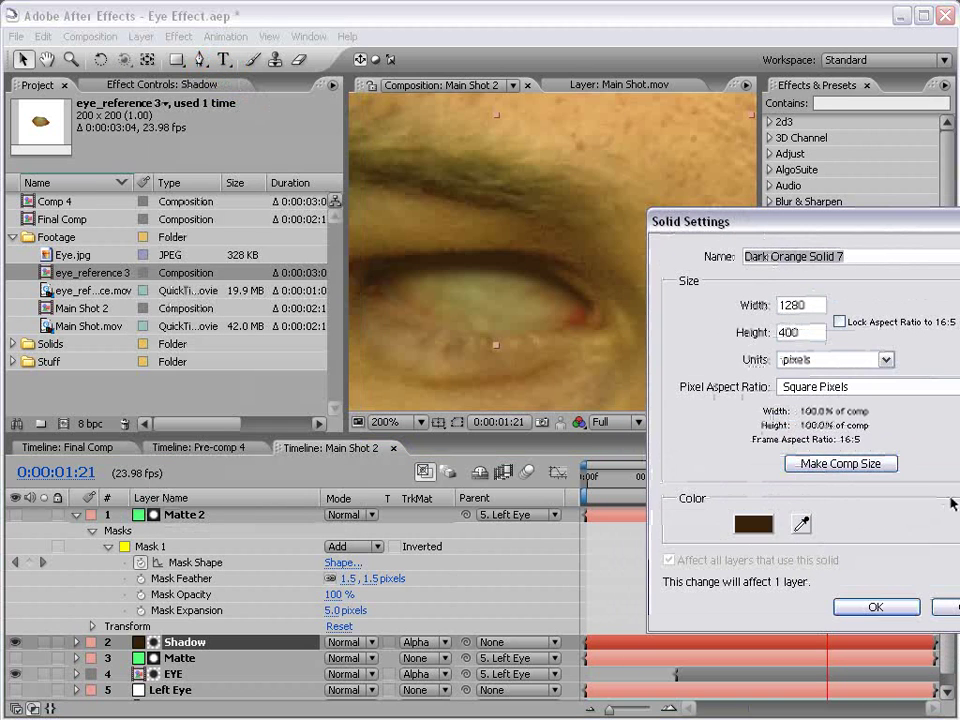
left_click(753, 523)
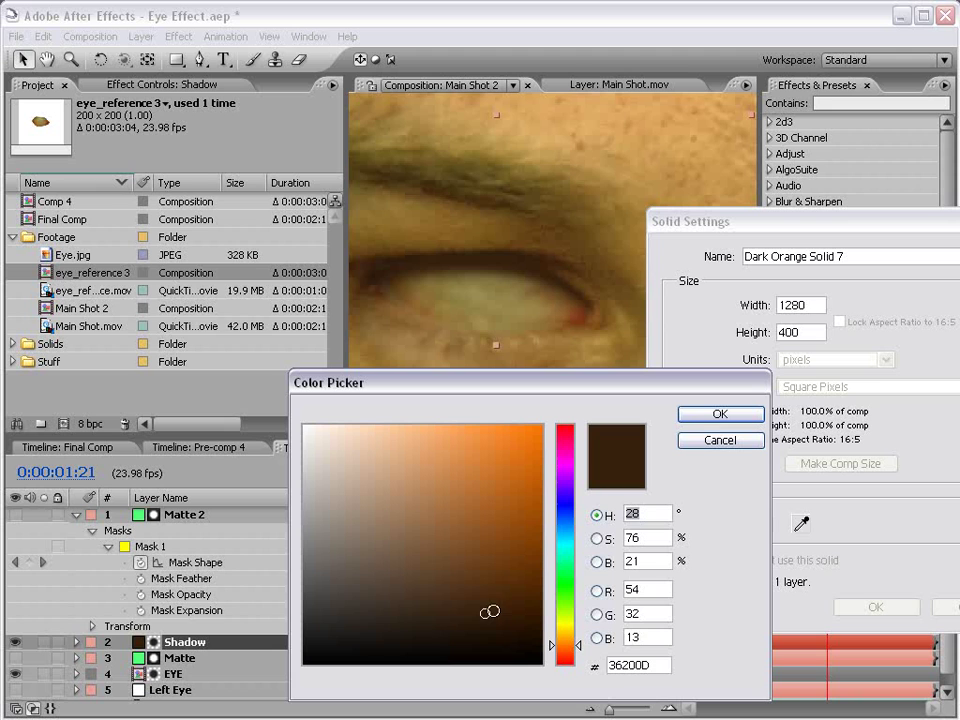
left_click(485, 615)
left_click_drag(485, 615, 490, 623)
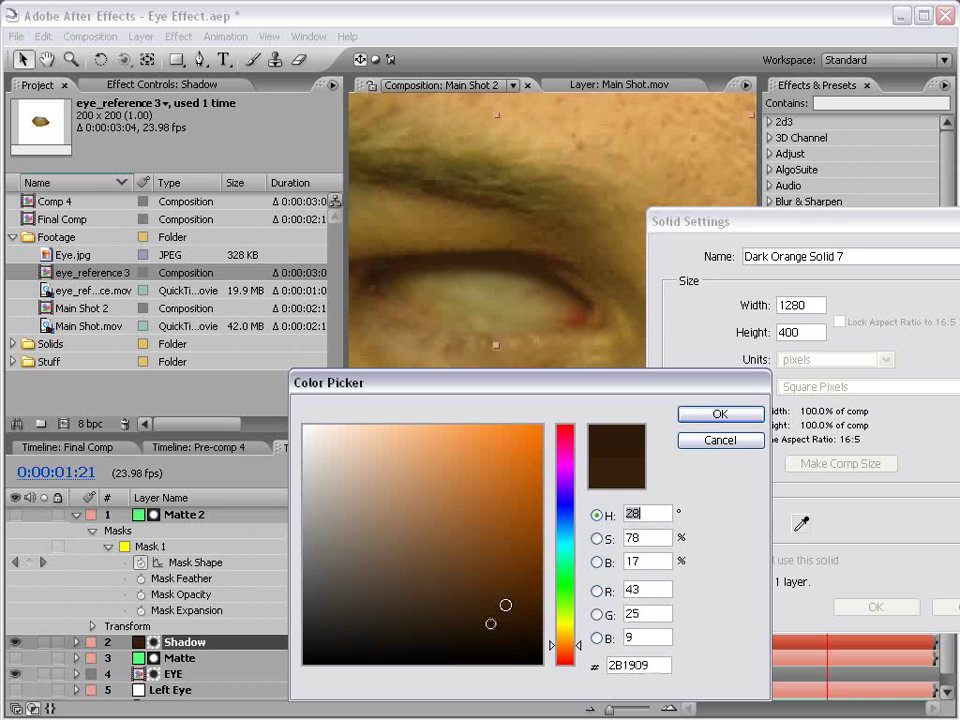
left_click(700, 414)
left_click(872, 603)
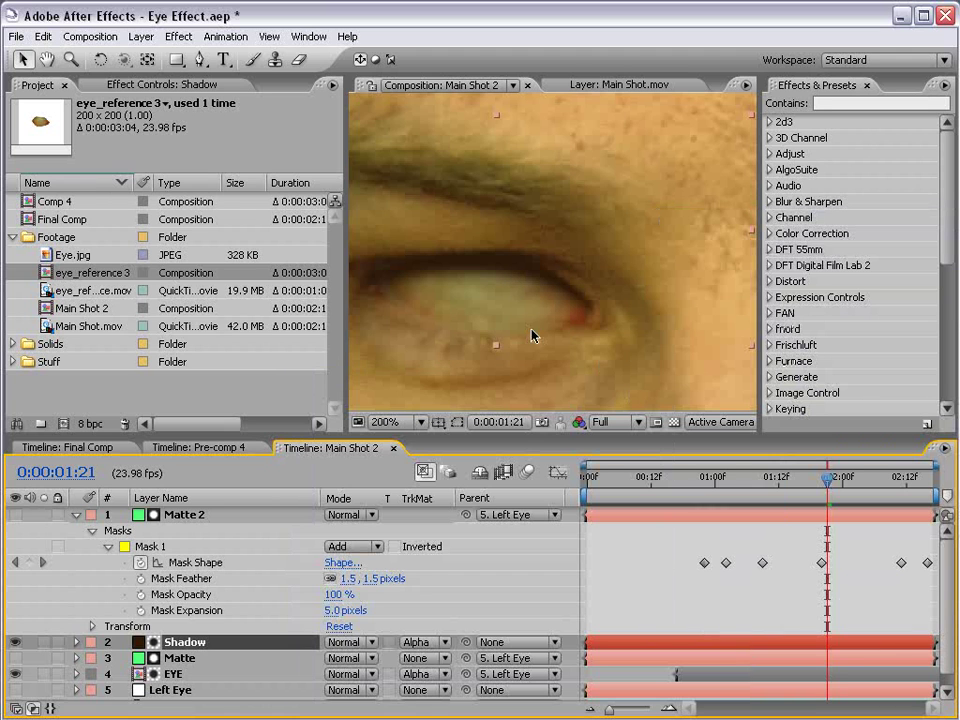
Step: Set the Shadow layer's Mask 1 feather to 6 pixels and its Mask 2 feather to 21 pixels
scroll(500, 340, "down", 1)
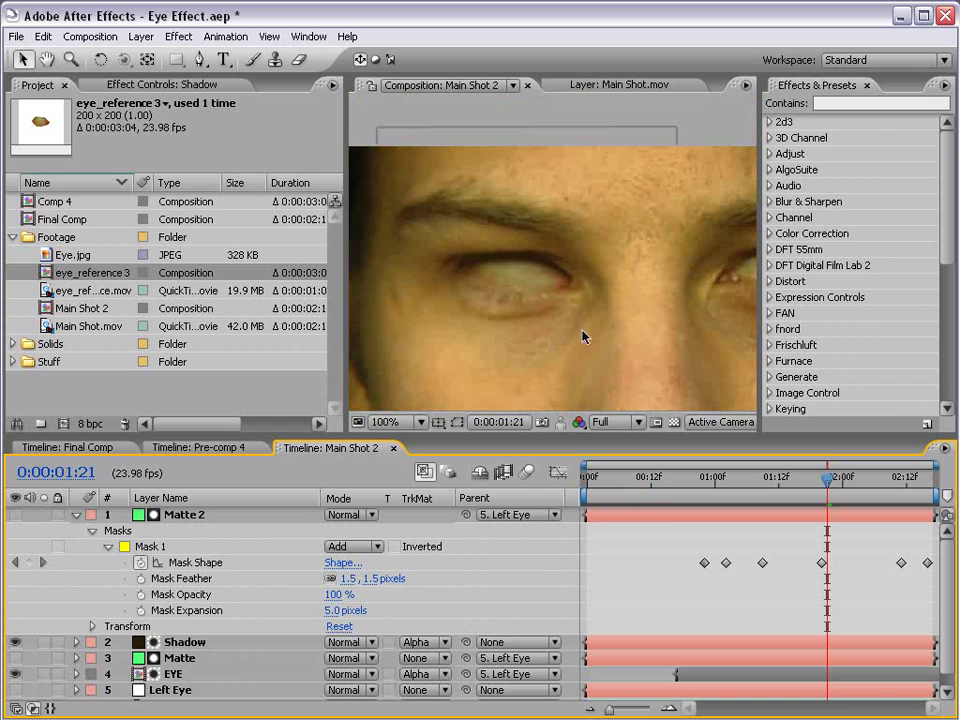
scroll(610, 340, "down", 1)
scroll(629, 342, "up", 1)
left_click_drag(611, 324, 598, 319)
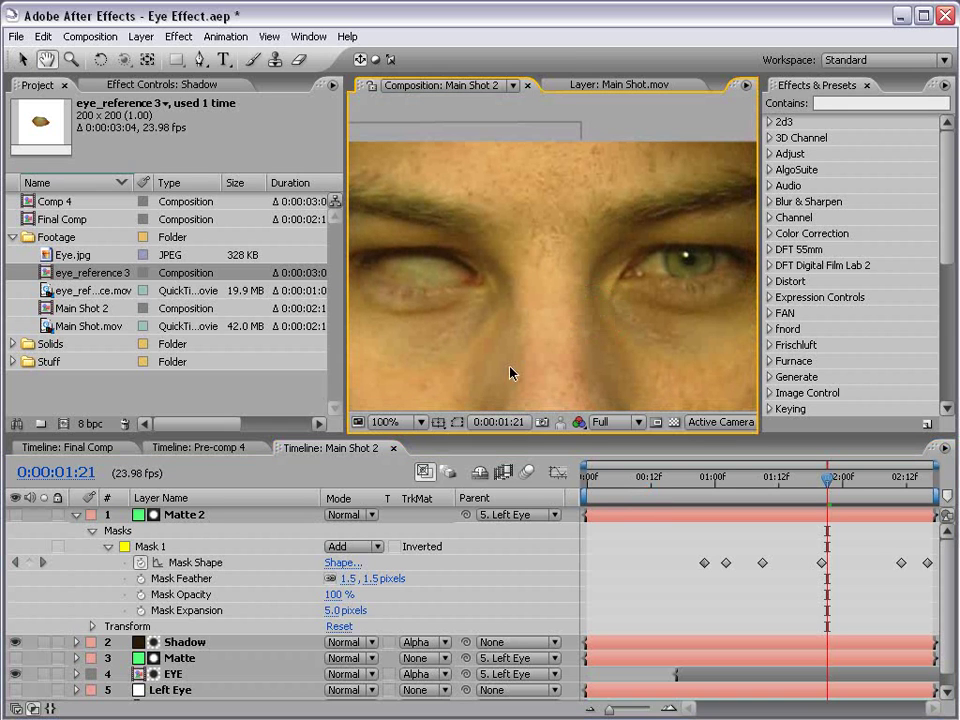
left_click(73, 515)
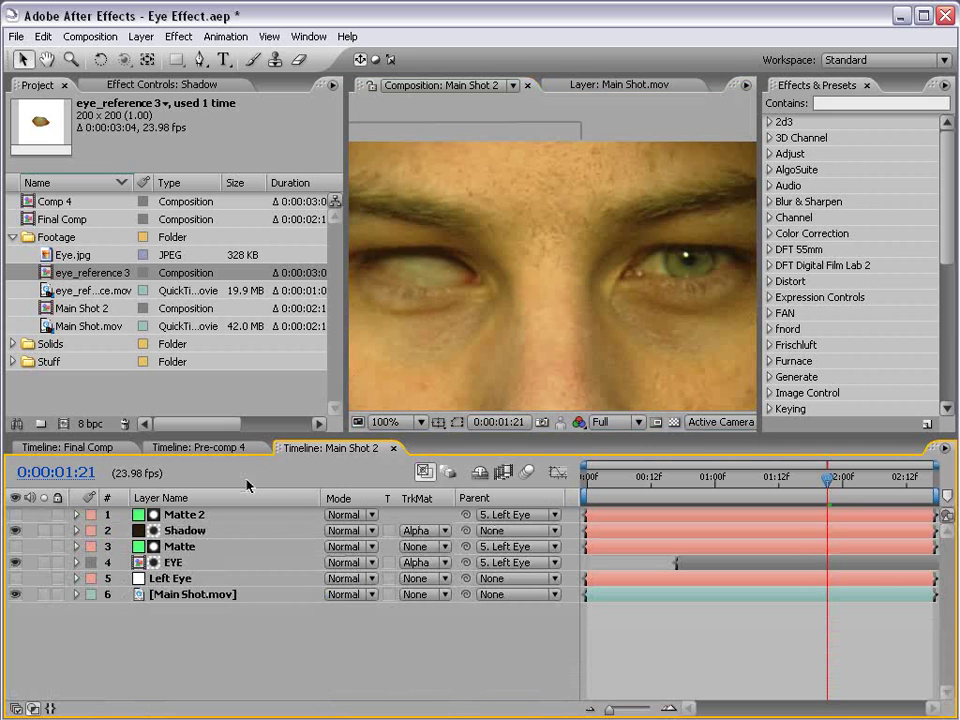
left_click(185, 530)
key("f")
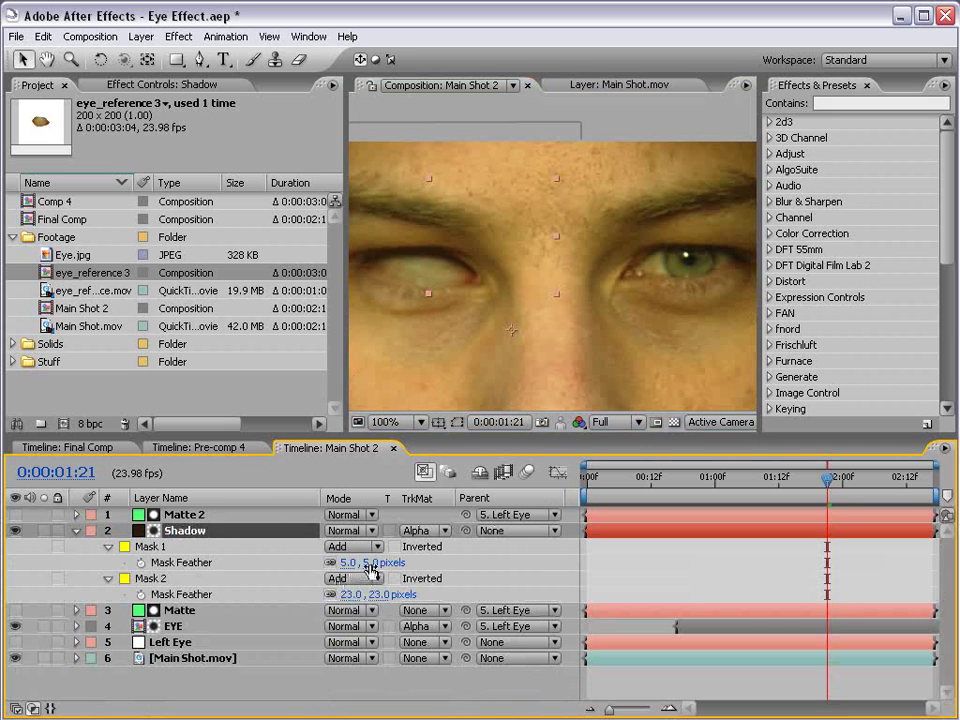
left_click(368, 563)
type("6")
key("Return")
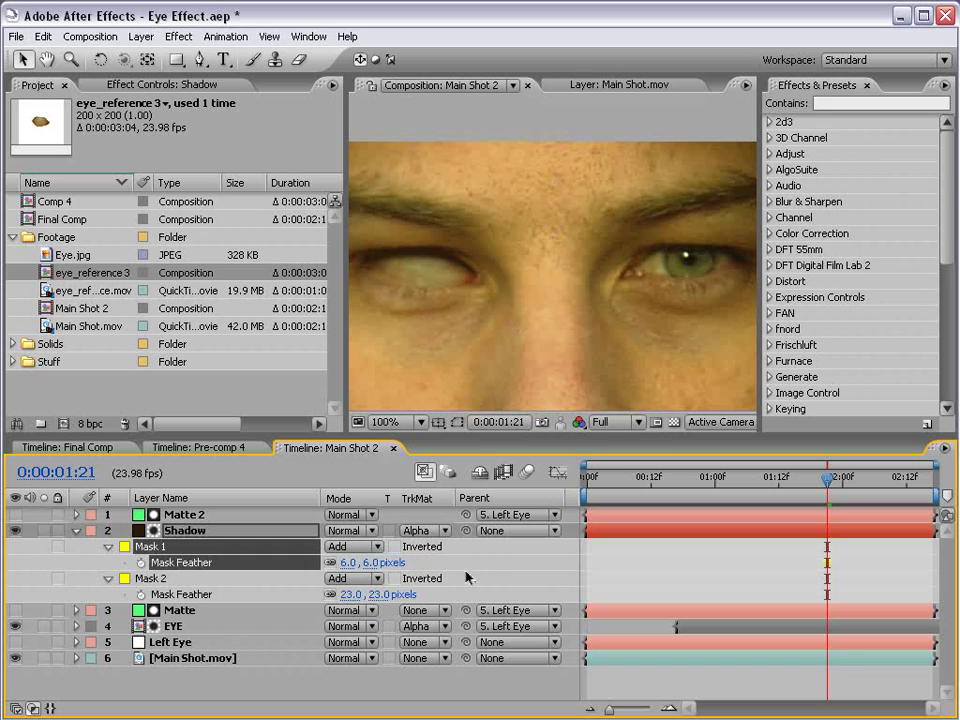
left_click_drag(381, 598, 377, 598)
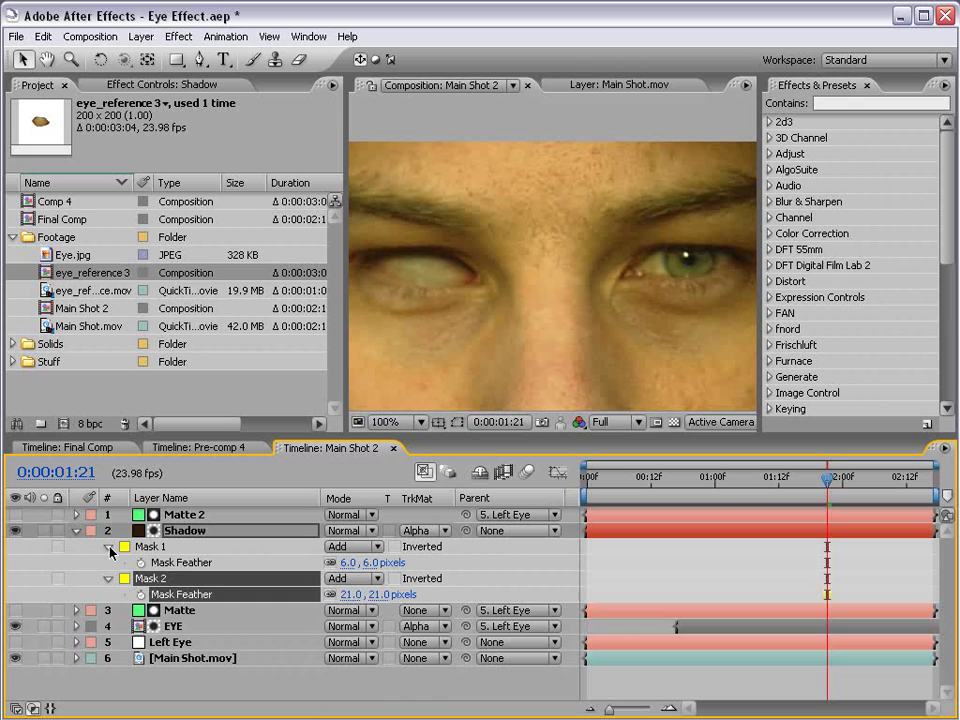
Step: Set the Shadow layer's Mask 1 expansion to -2 pixels and its feather to 7 pixels
left_click(107, 548)
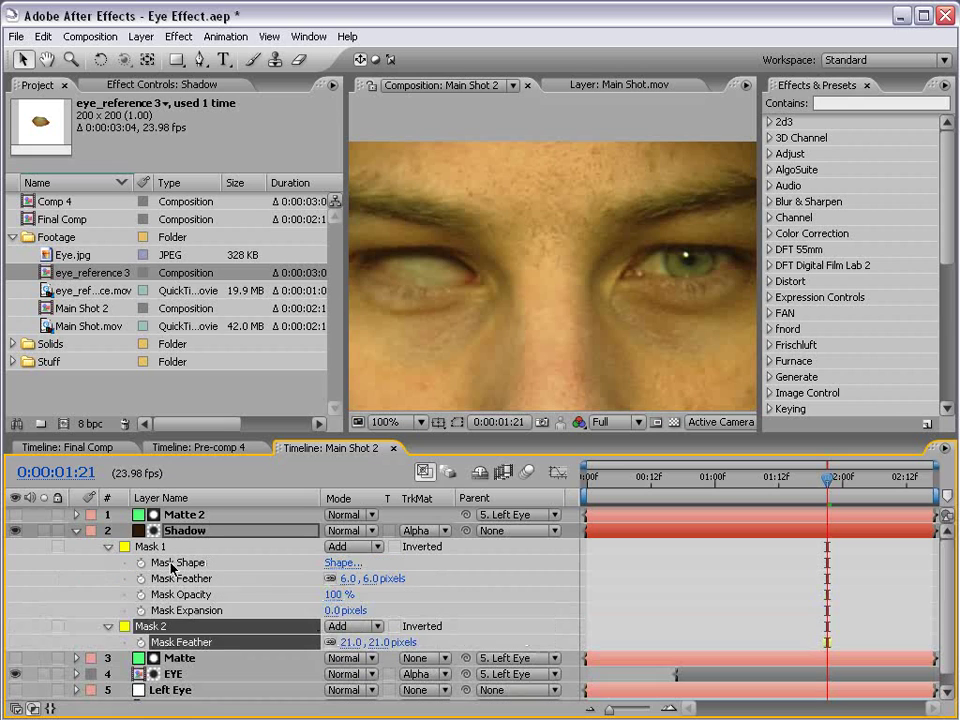
left_click(326, 610)
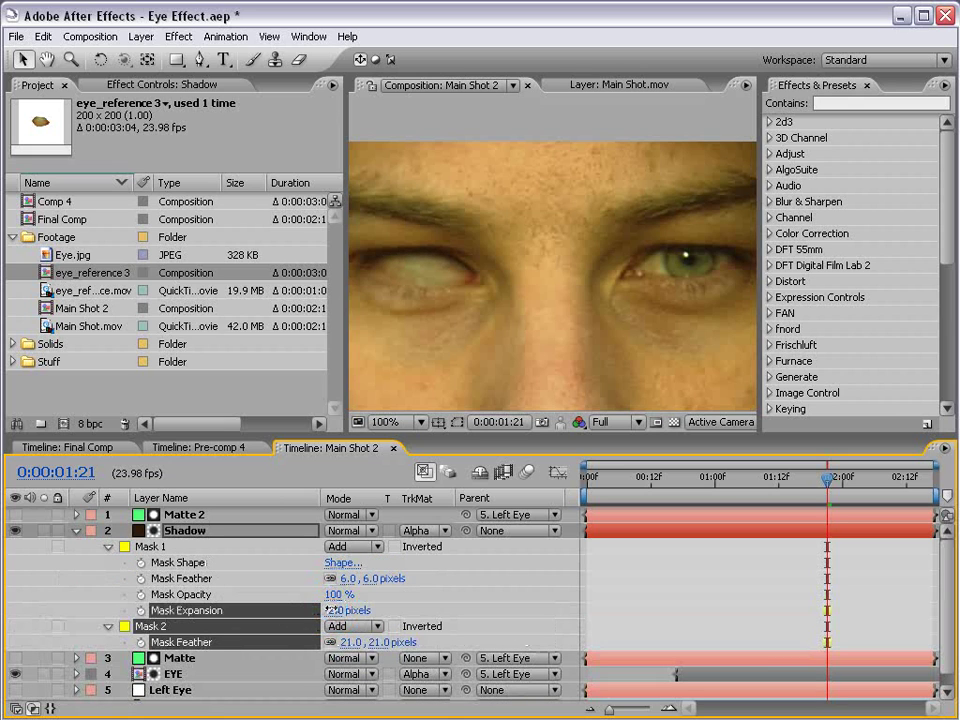
left_click(370, 578)
type("7")
left_click(633, 572)
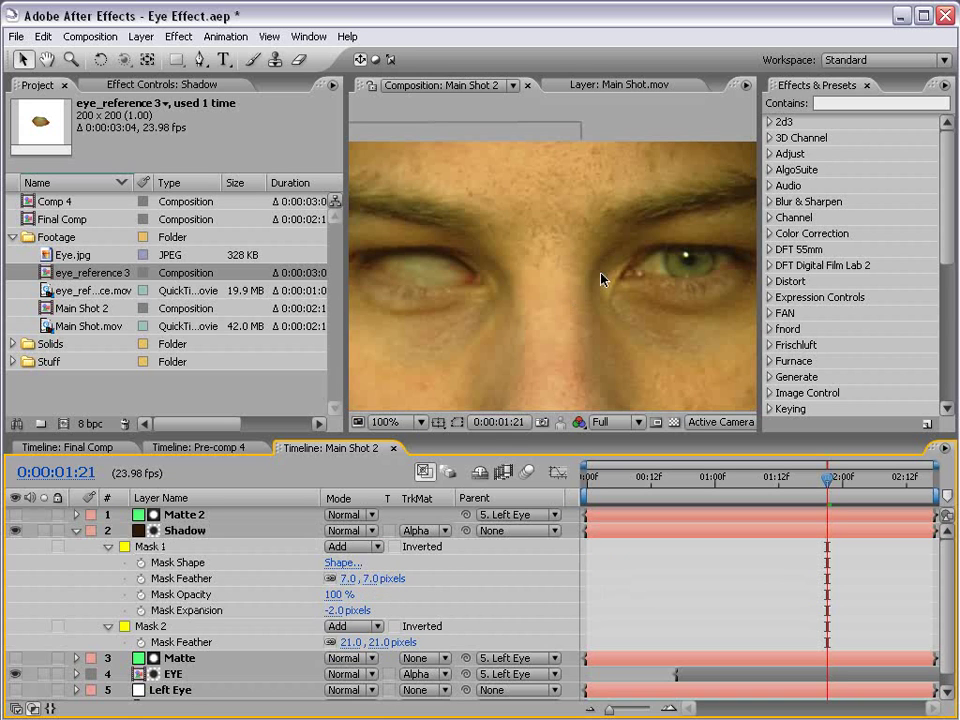
Step: Preview the shot around 0:00:01:21, parent the Shadow layer to Left Eye, and set the current time to 0:00:01:15
key("grave")
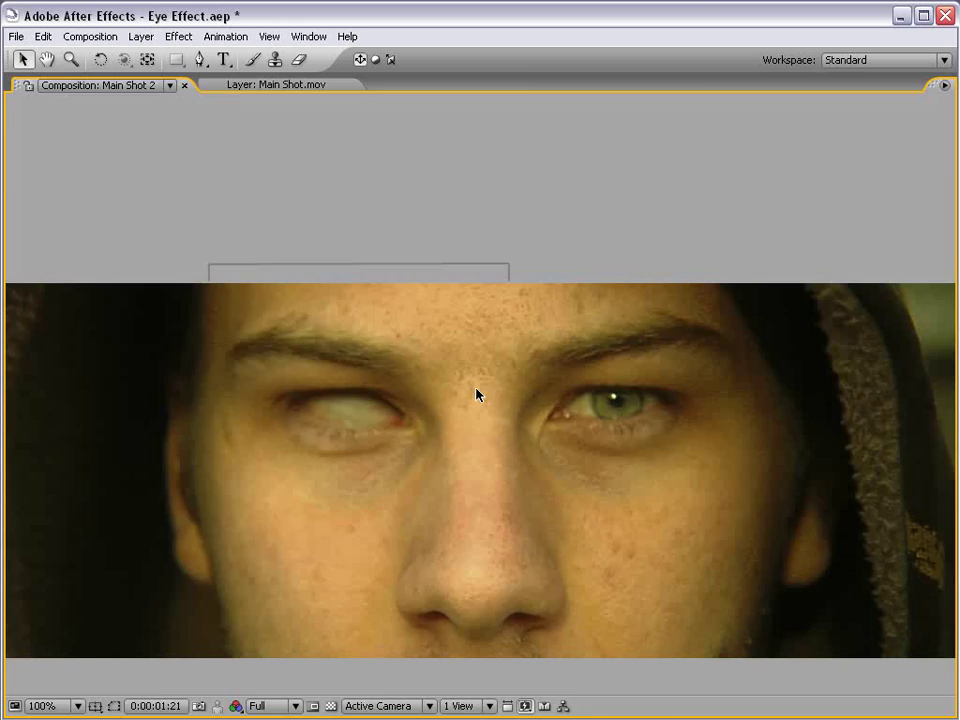
key("grave")
left_click(776, 484)
left_click_drag(776, 487, 826, 485)
left_click(185, 530)
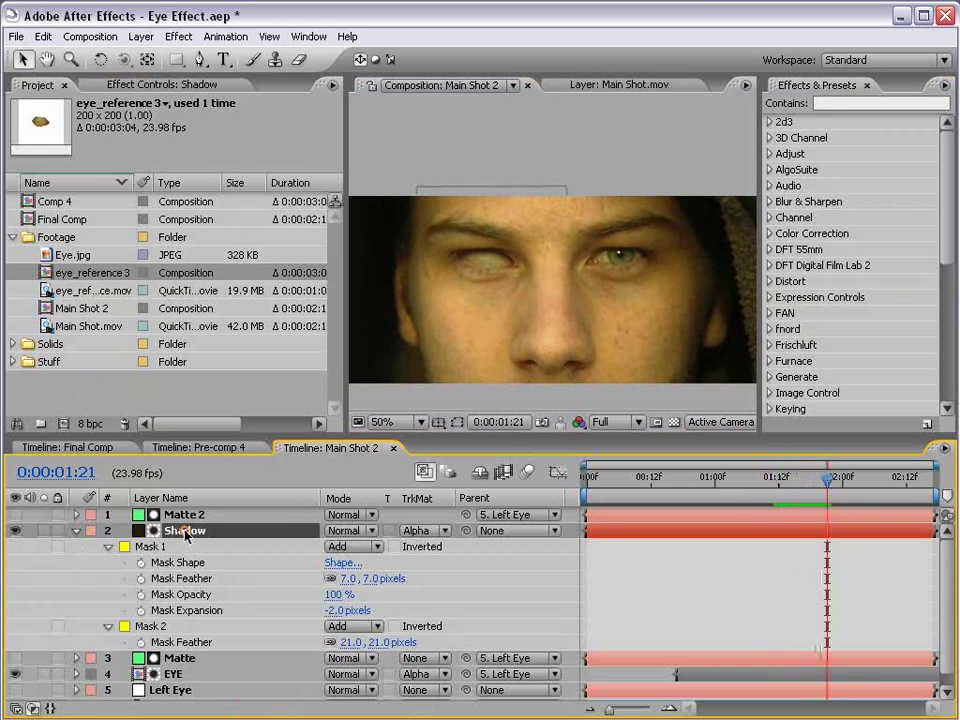
left_click(76, 531)
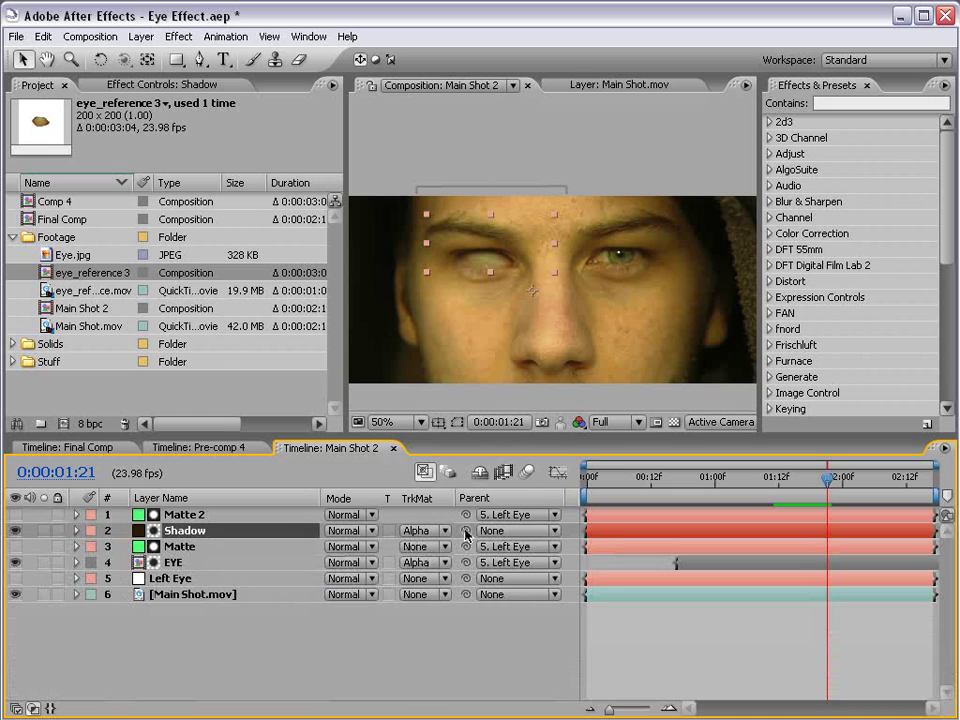
left_click_drag(465, 535, 172, 580)
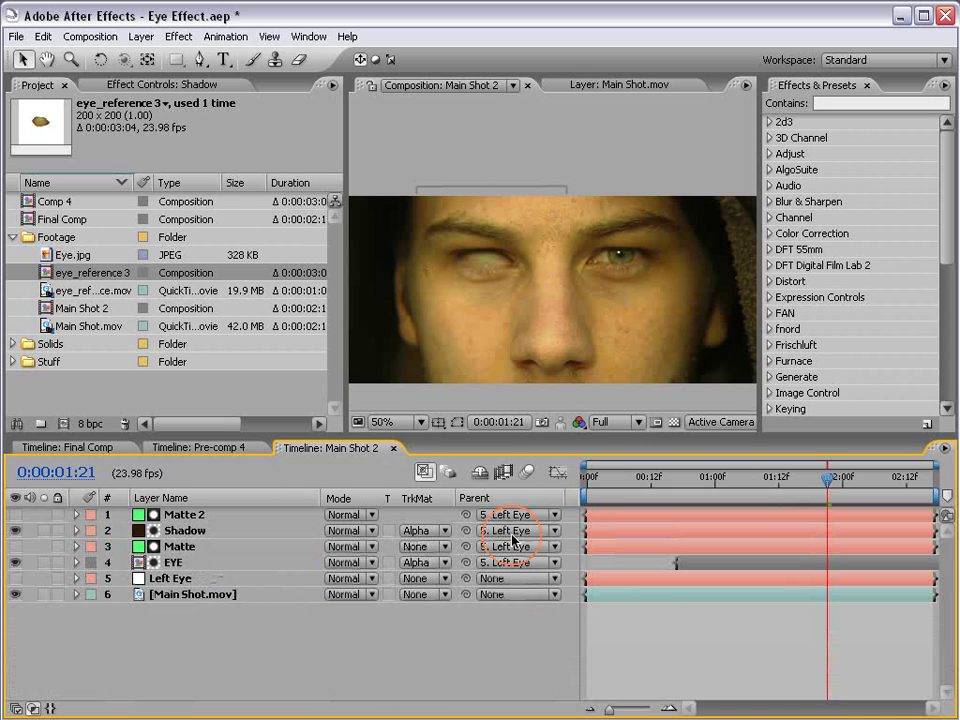
left_click(160, 578)
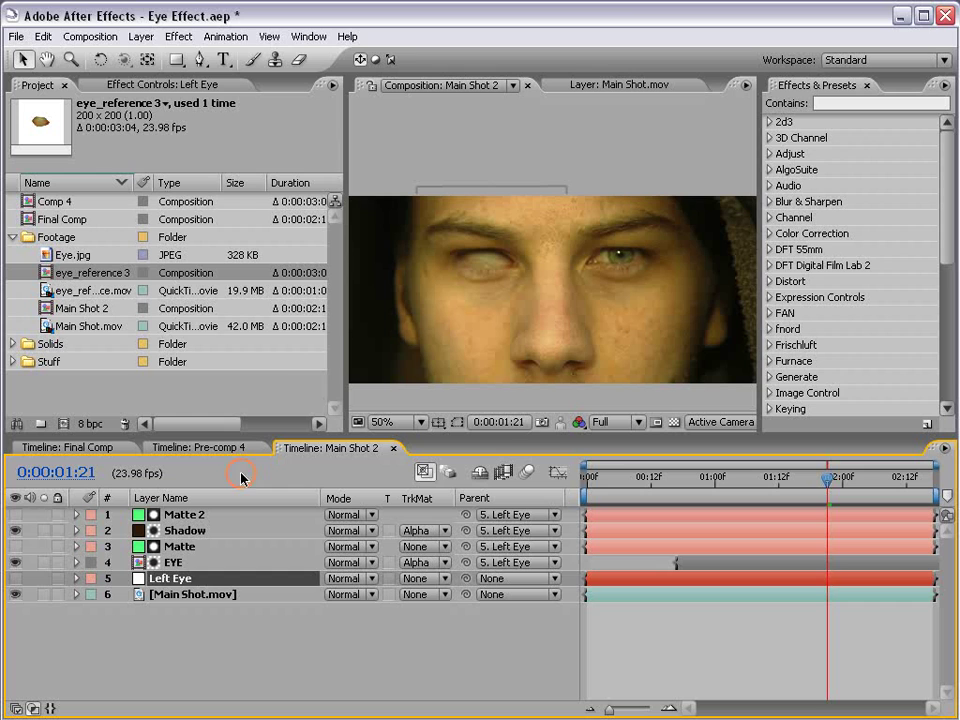
left_click(755, 657)
left_click_drag(826, 478, 793, 479)
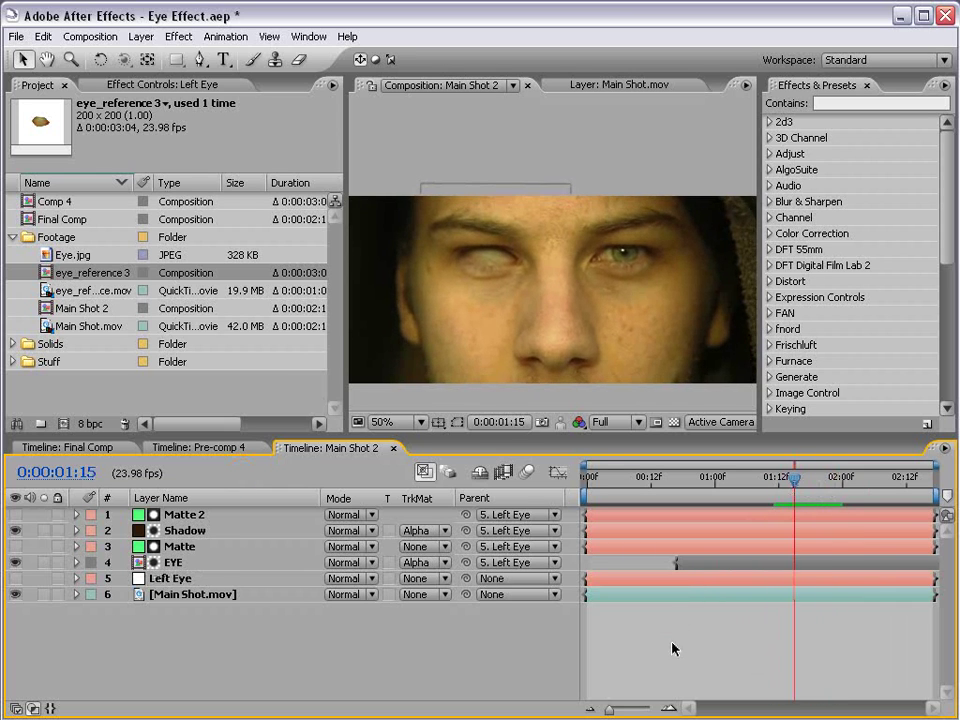
Step: Lower the Shadow layer's opacity to 95%
scroll(577, 326, "up", 2)
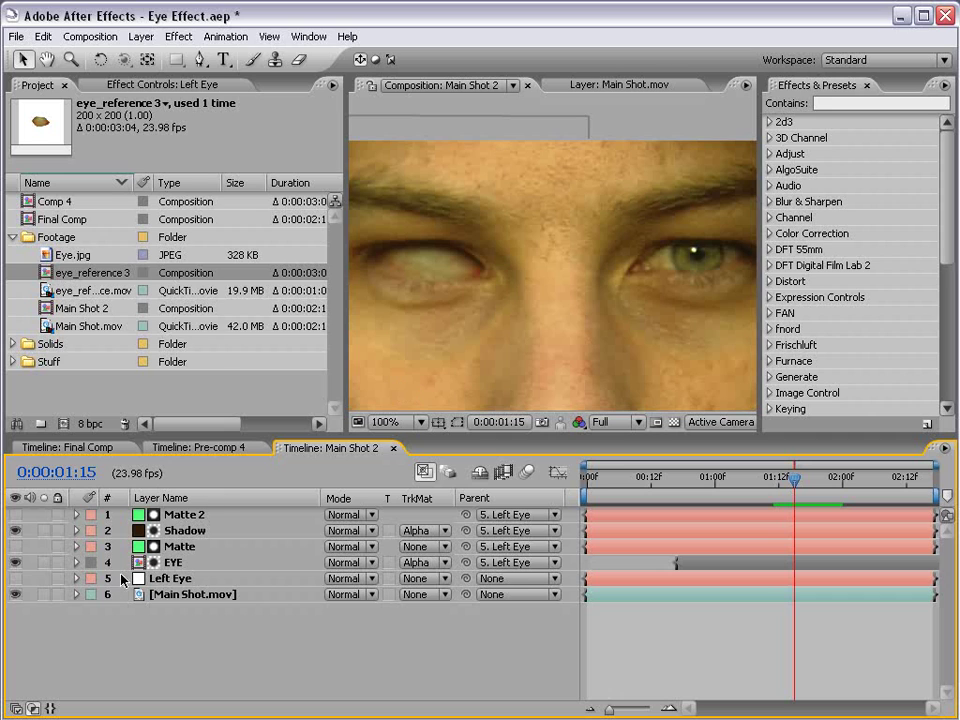
left_click(150, 531)
key("t")
left_click(333, 546)
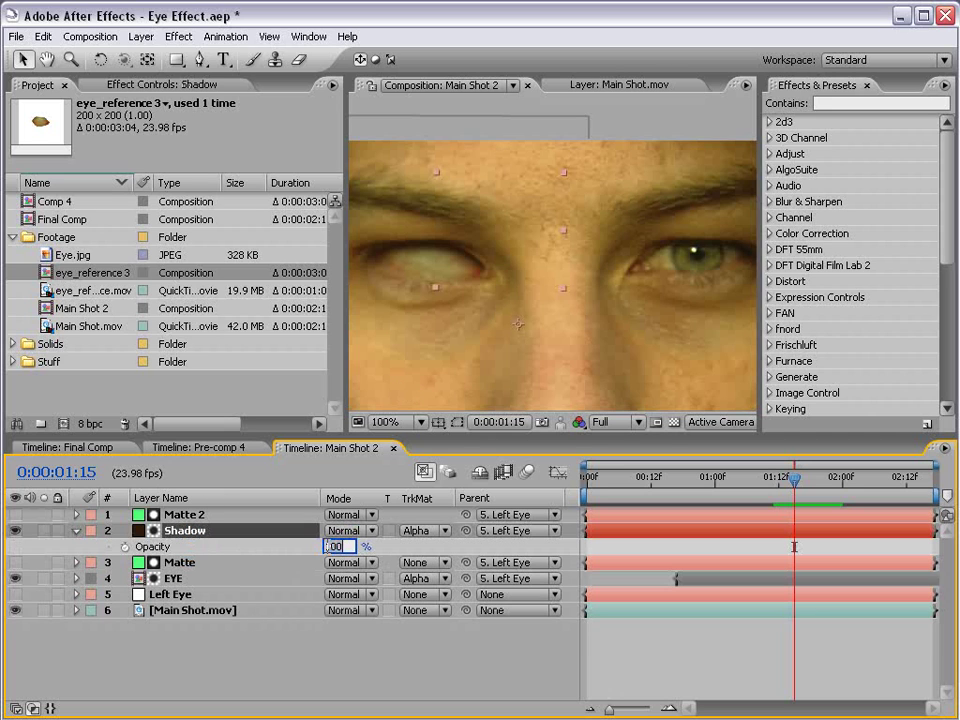
key("Return")
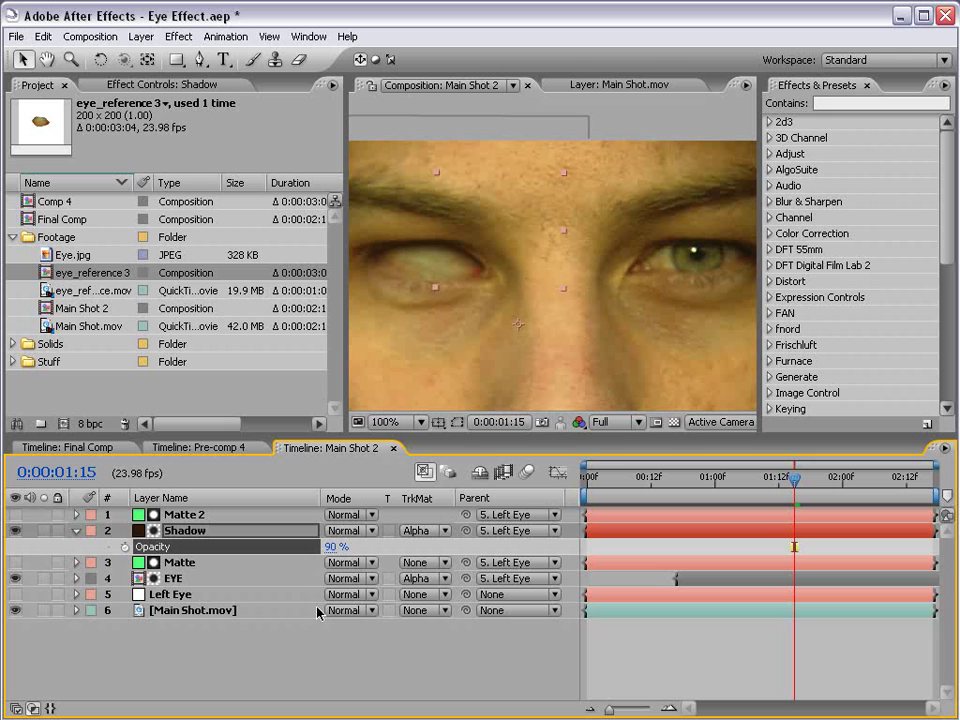
left_click(331, 547)
type("95")
key("Return")
scroll(499, 265, "down", 2)
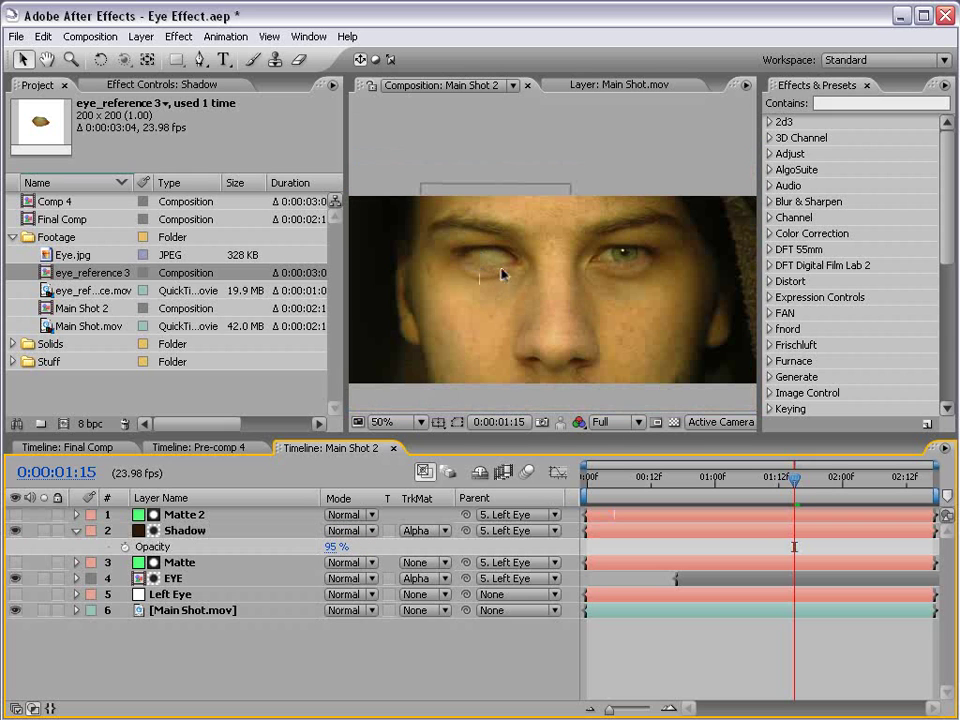
Step: Create a 1280 x 400 pixel solid in the pale yellow sampled from the green eye's light reflection, and hide it
scroll(503, 273, "up", 2)
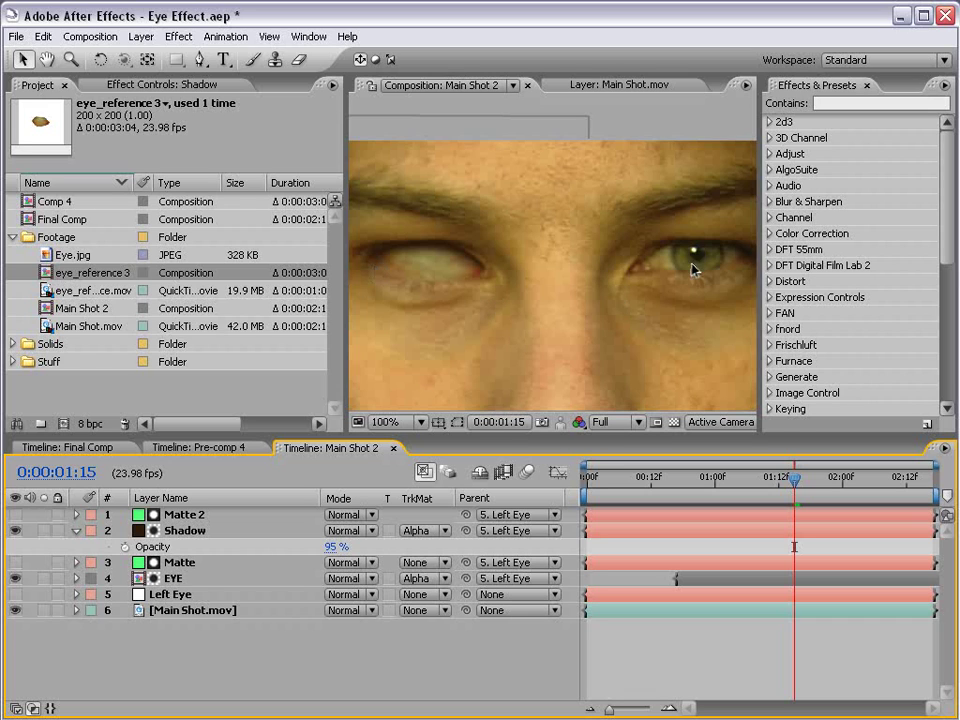
scroll(651, 316, "up", 2)
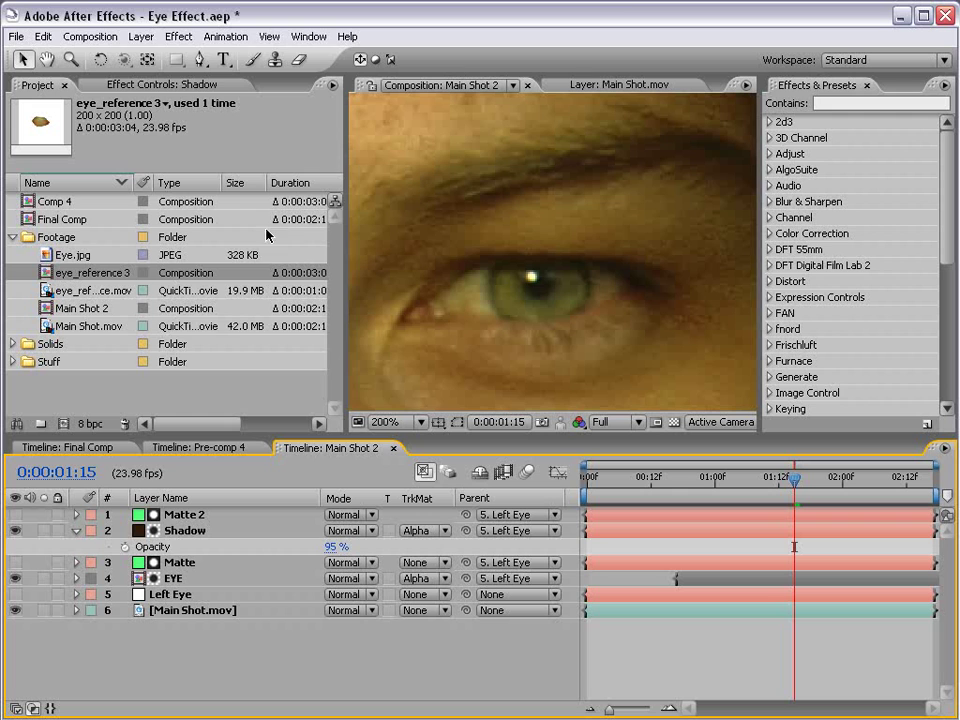
left_click(141, 36)
mouse_move(152, 56)
left_click(404, 73)
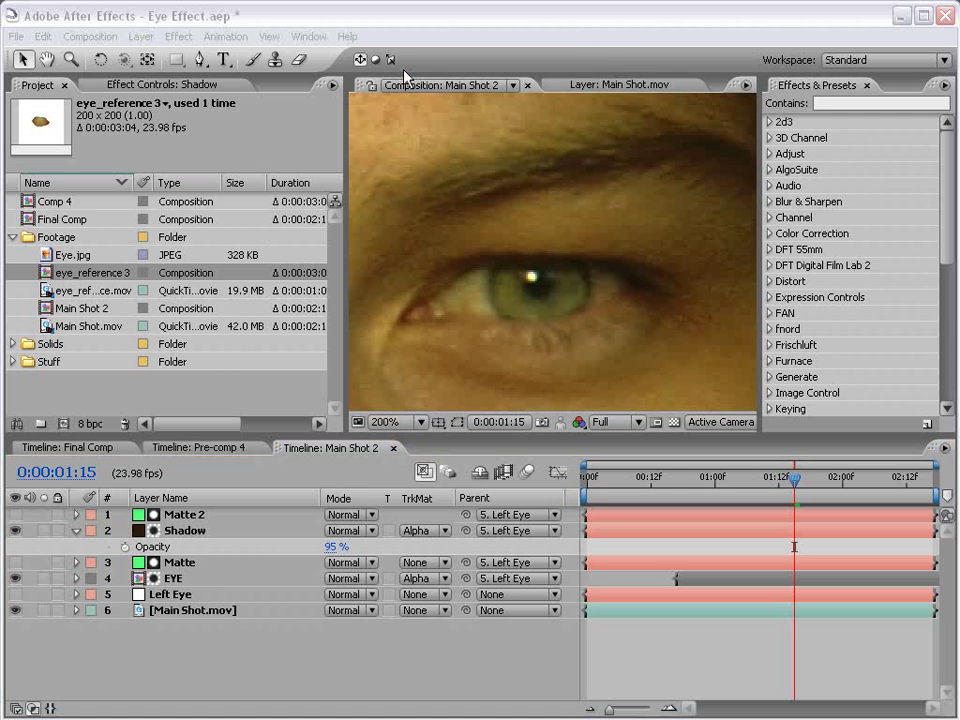
left_click_drag(672, 384, 108, 253)
left_click(158, 552)
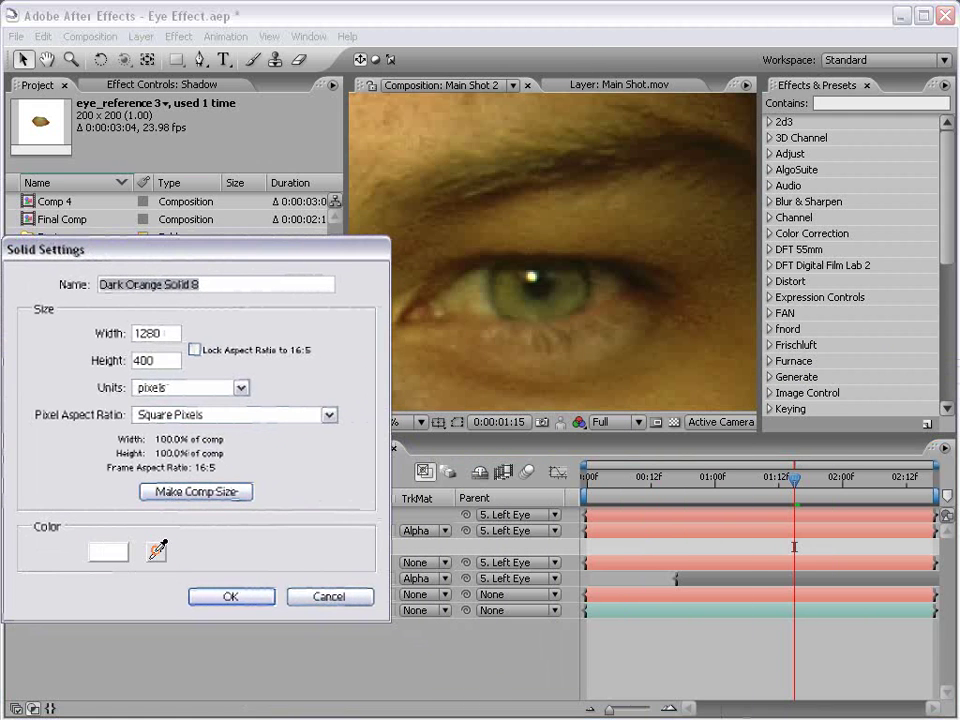
left_click(532, 276)
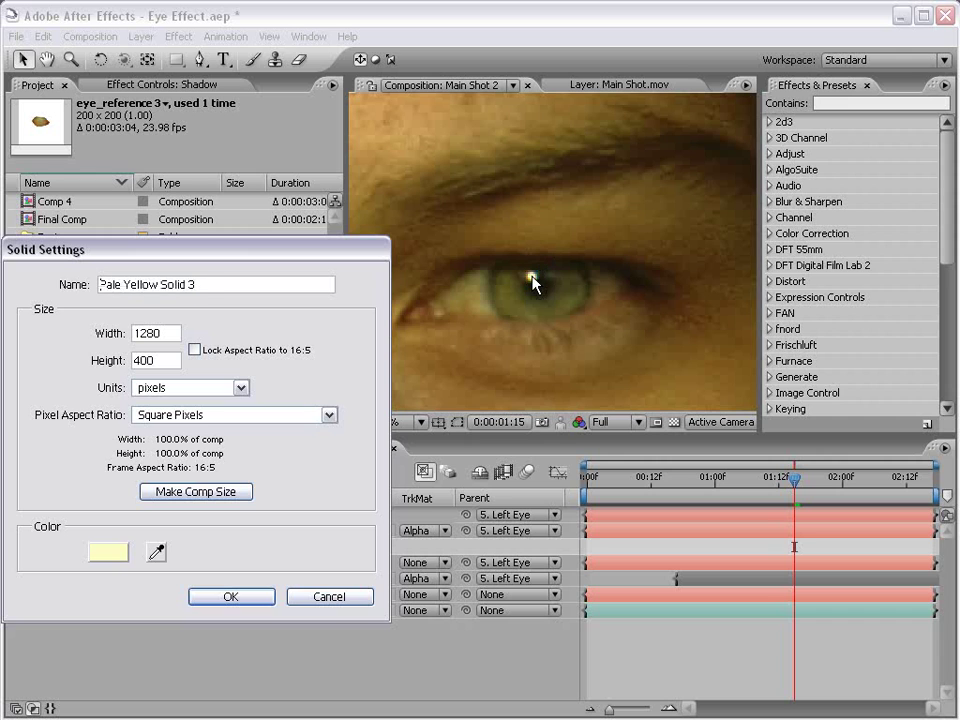
left_click(231, 598)
left_click(16, 515)
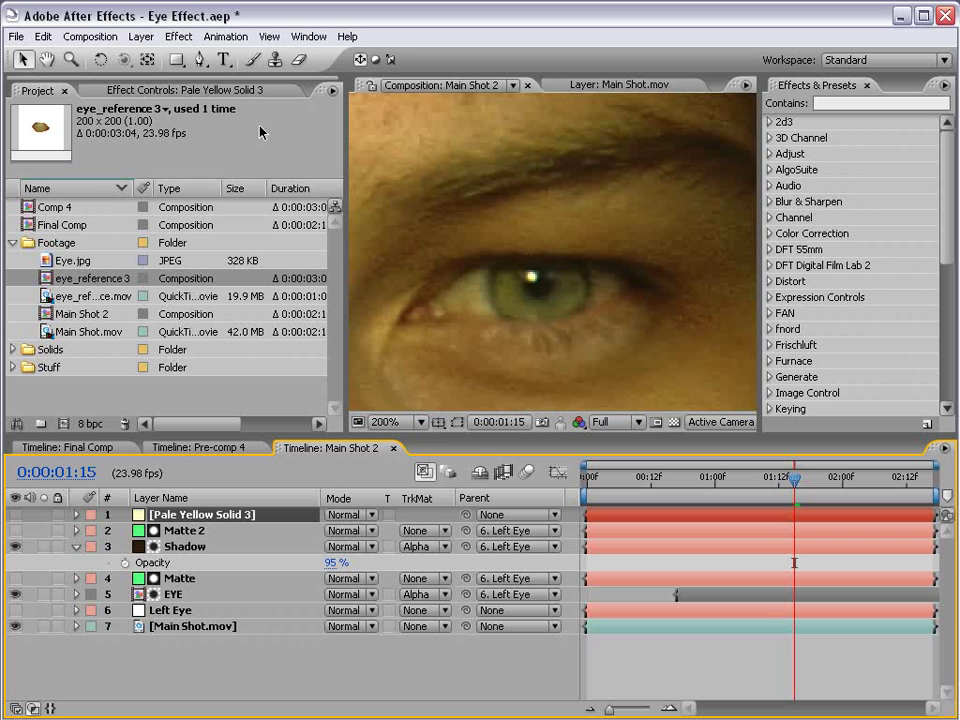
Step: Draw a small circular mask on the pale yellow solid around the green eye's reflection and make the layer visible
left_click_drag(177, 59, 291, 88)
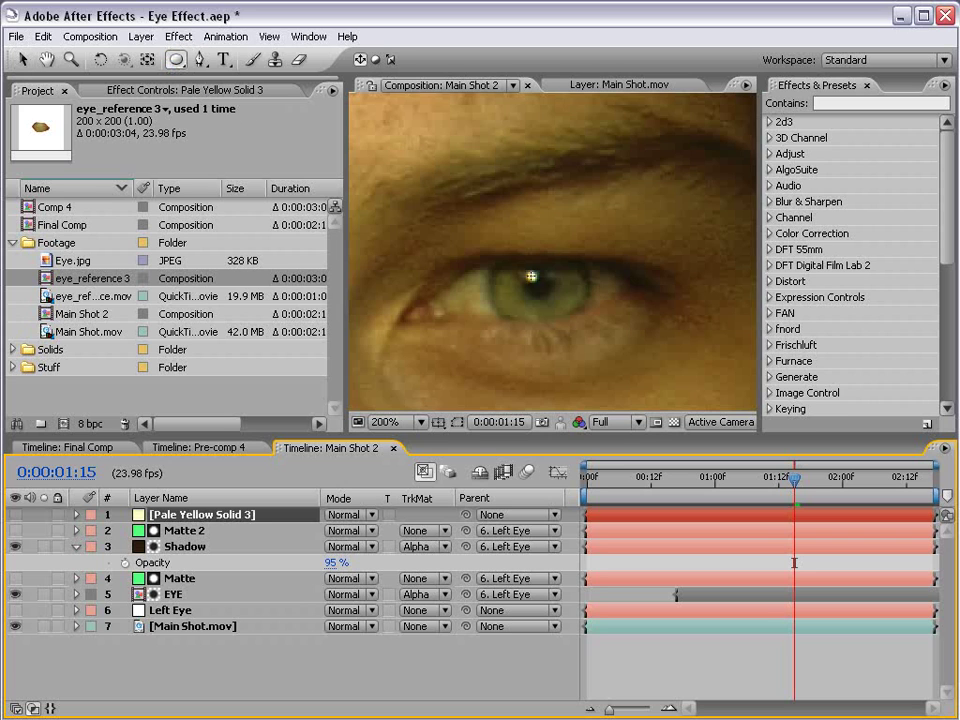
left_click_drag(531, 276, 537, 282)
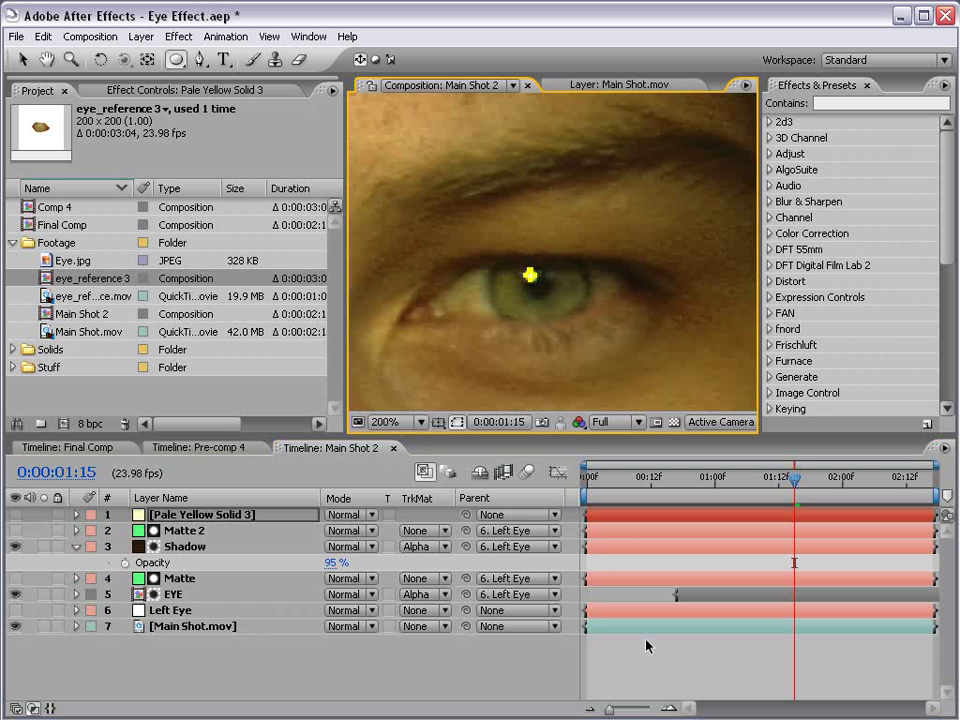
scroll(591, 216, "up", 3)
left_click(174, 518)
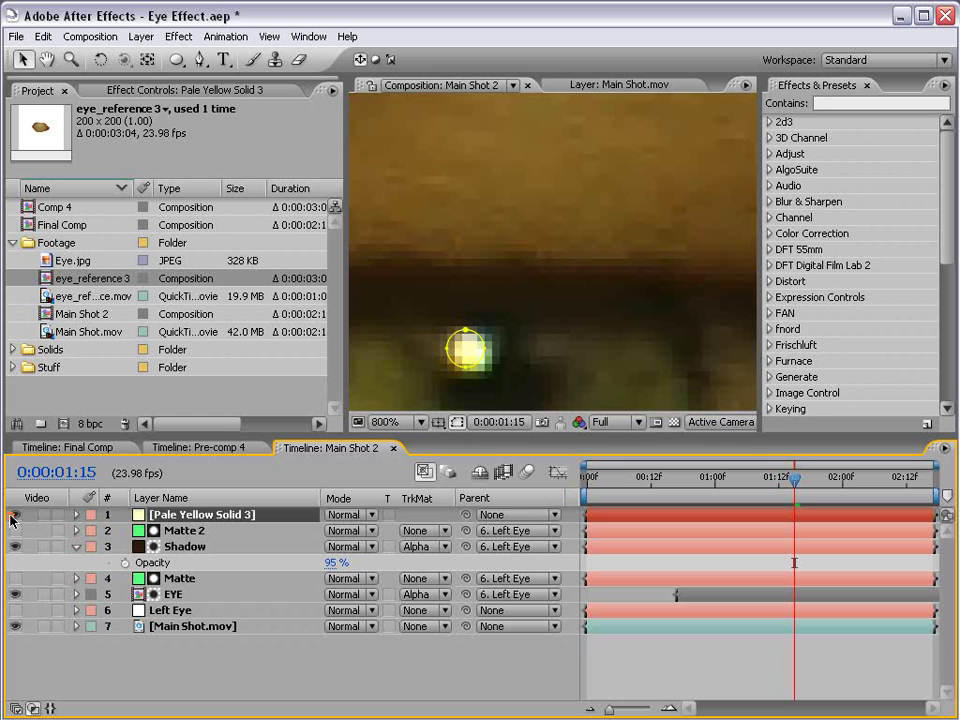
left_click(11, 516)
Step: Move the pale yellow dot right beside the original reflection for comparison and select its layer
left_click_drag(461, 348, 525, 356)
left_click(668, 651)
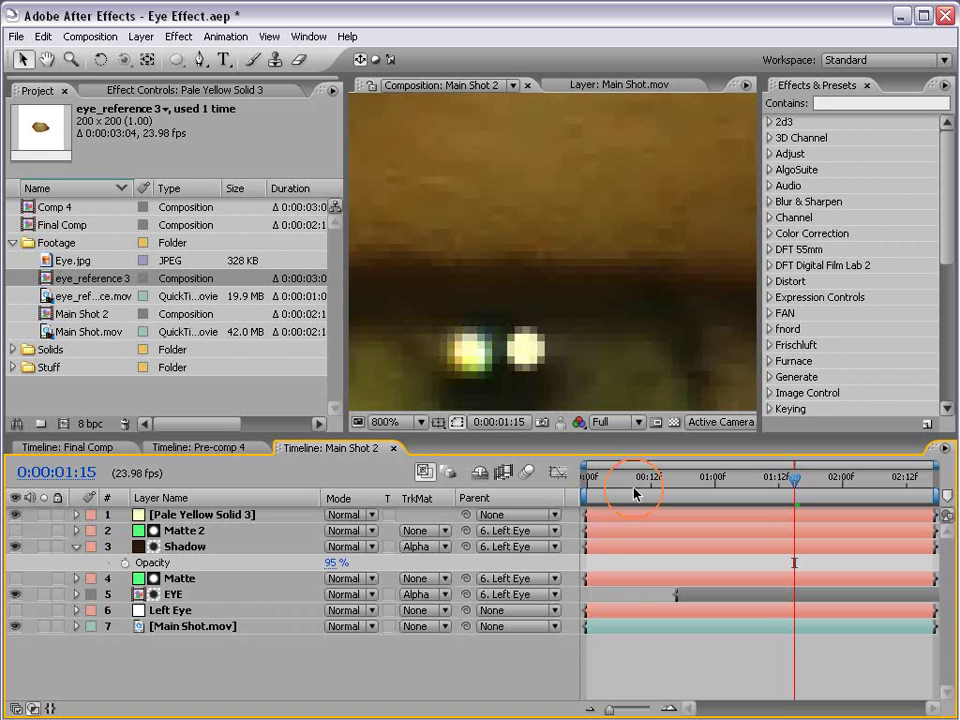
left_click(200, 515)
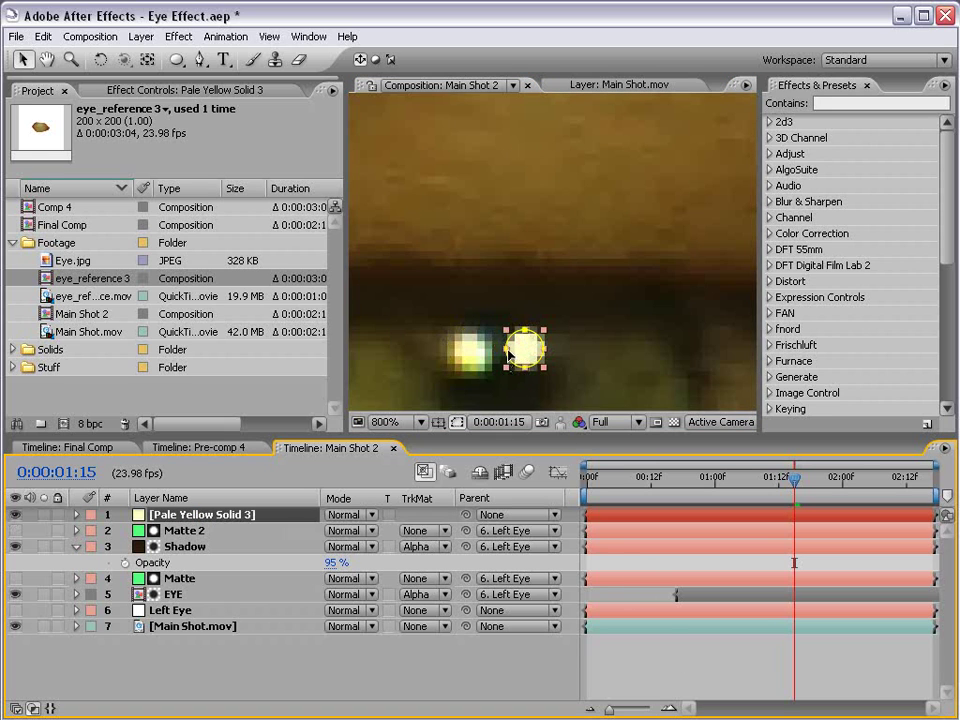
Step: Reshape the pale yellow solid's small circular mask by adjusting its points to resemble the neighbouring original reflection
scroll(553, 364, "up", 1)
left_click_drag(538, 379, 572, 203)
left_click(510, 298)
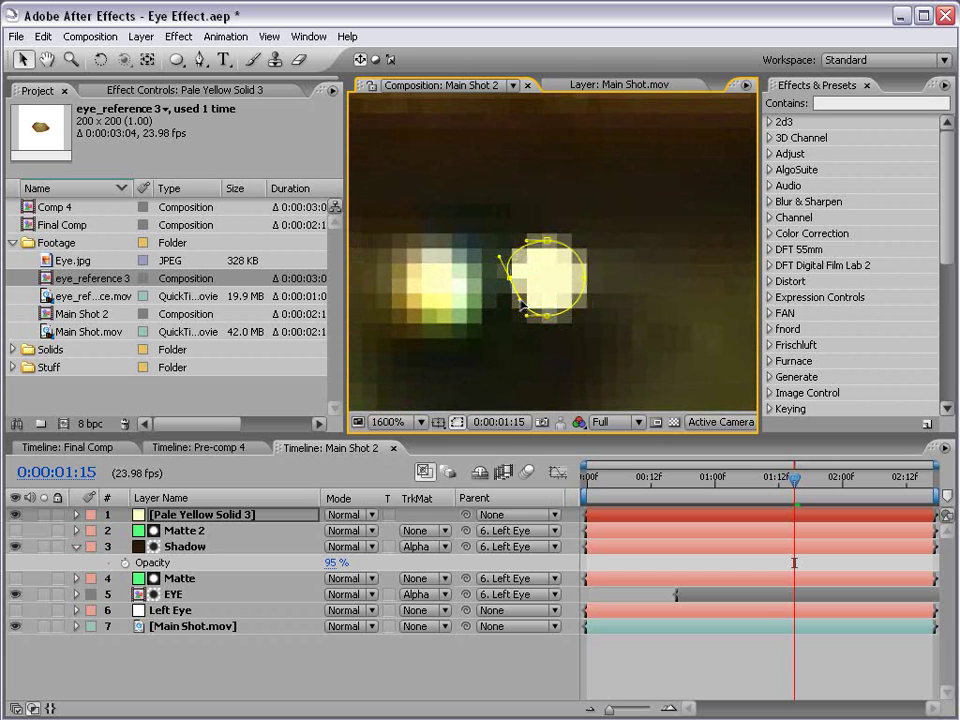
left_click_drag(590, 284, 588, 296)
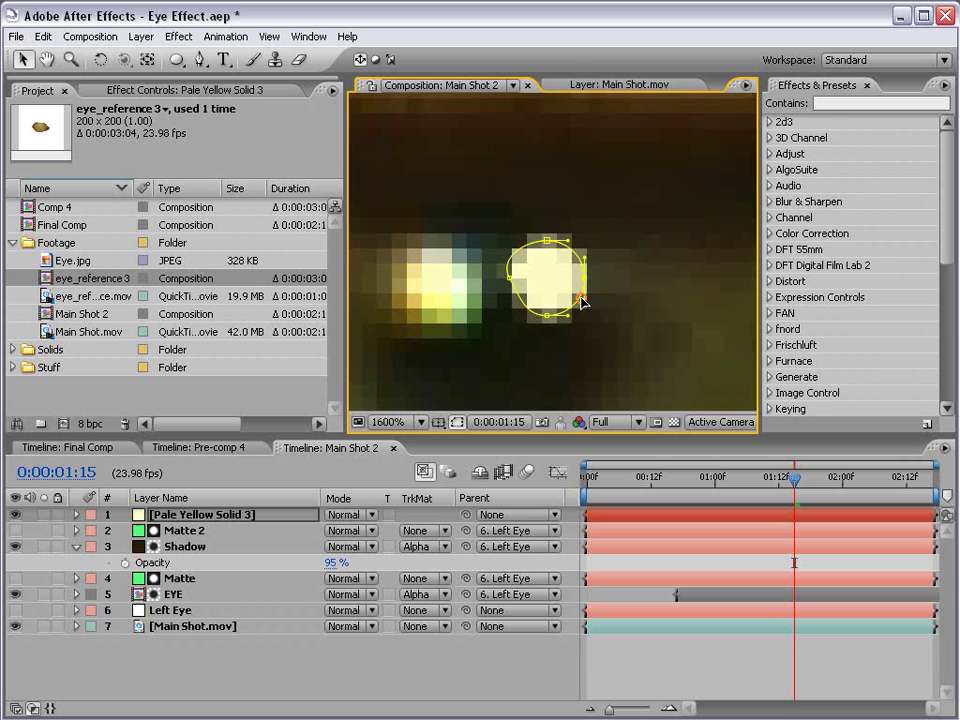
left_click(624, 640)
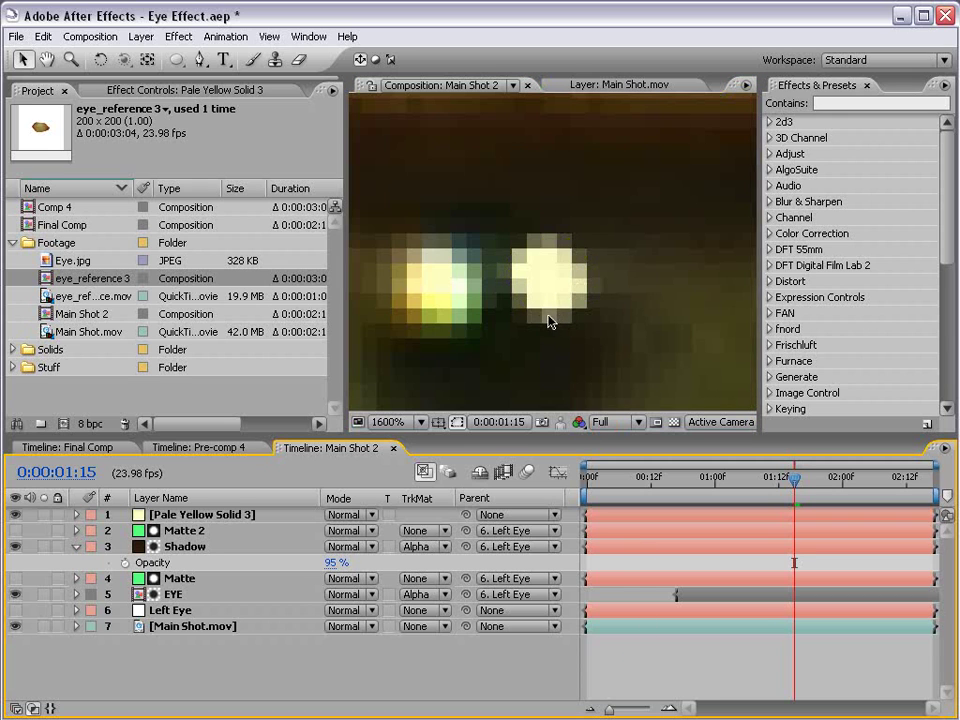
Step: Move the pale yellow dot across the face onto the upper part of the white eye
scroll(577, 280, "down", 2)
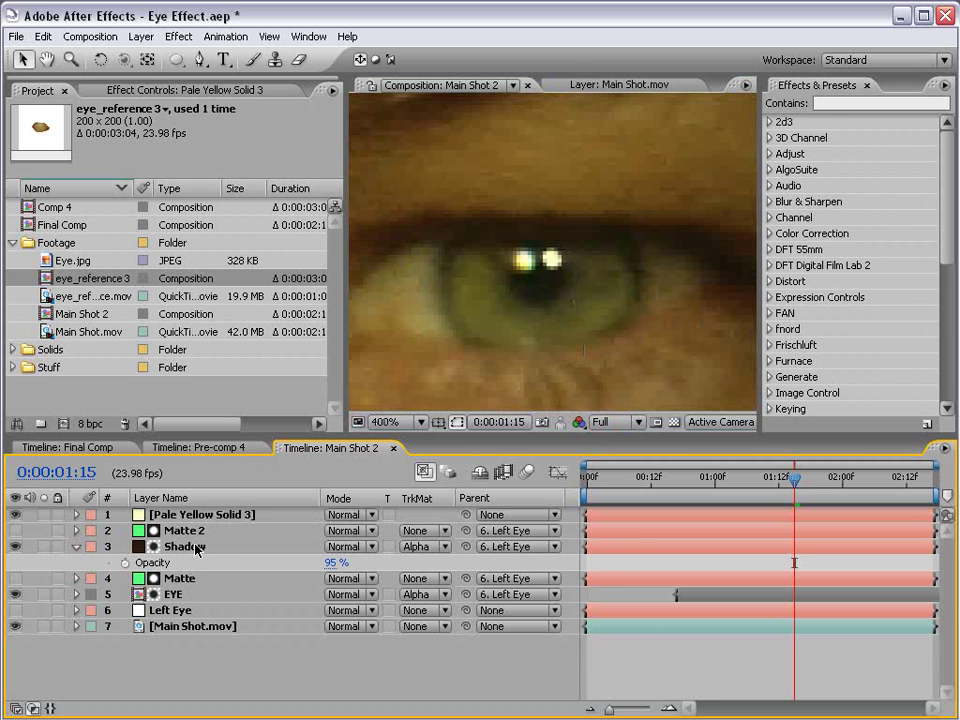
scroll(565, 255, "down", 3)
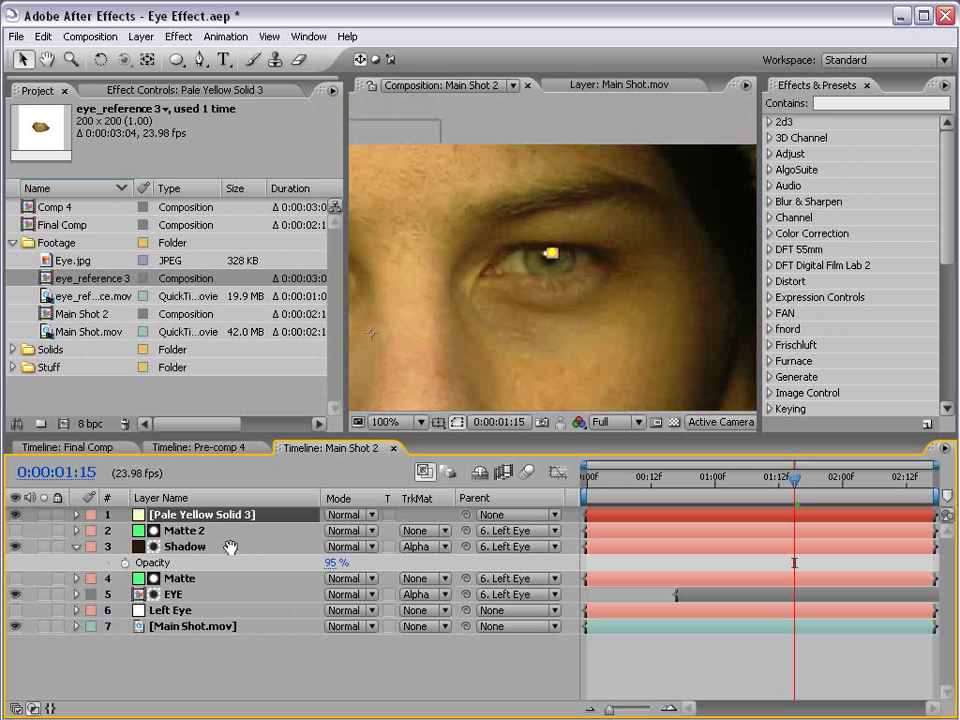
left_click_drag(506, 309, 578, 302)
key("shift+Left")
key("shift+Left")
key("shift+Left")
key("shift+Left")
key("shift+Left")
key("shift+Left")
key("shift+Left")
key("shift+Left")
key("shift+Left")
key("shift+Left")
key("shift+Left")
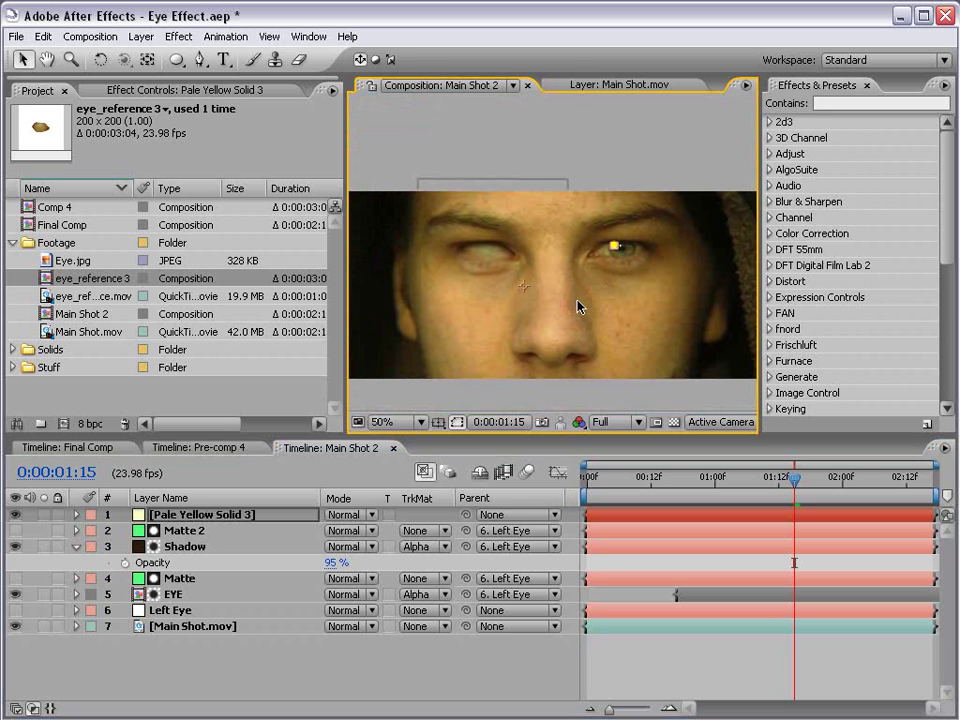
key("shift+Left")
key("shift+Left")
key("shift+Left")
key("shift+Left")
key("shift+Right")
key("shift+Right")
key("Down")
key("Down")
key("Left")
key("Left")
scroll(466, 277, "up", 3)
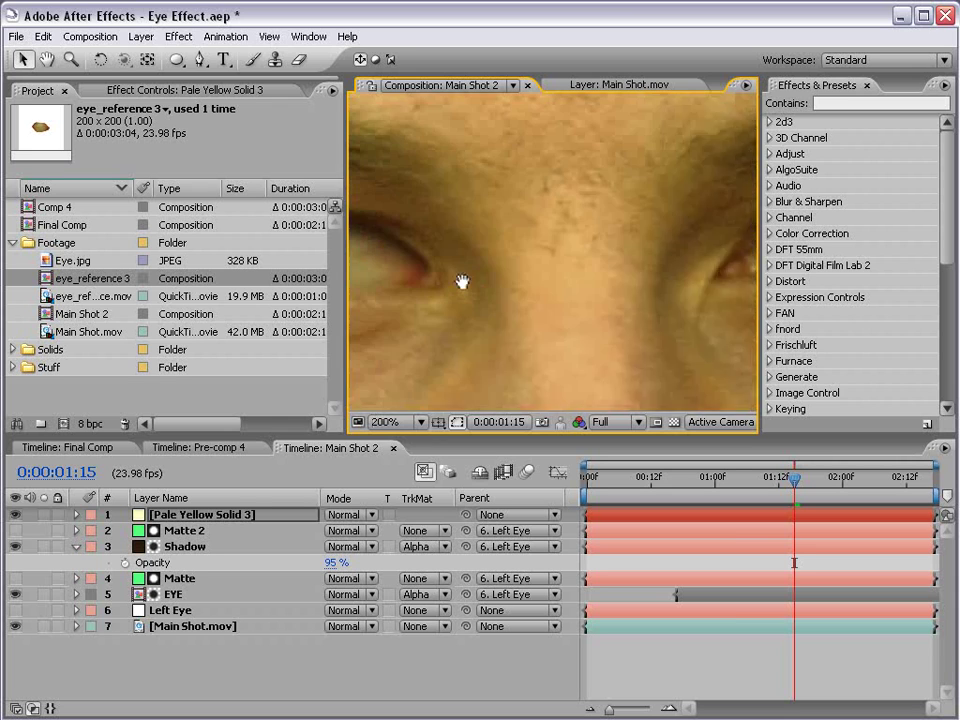
left_click_drag(497, 270, 575, 292)
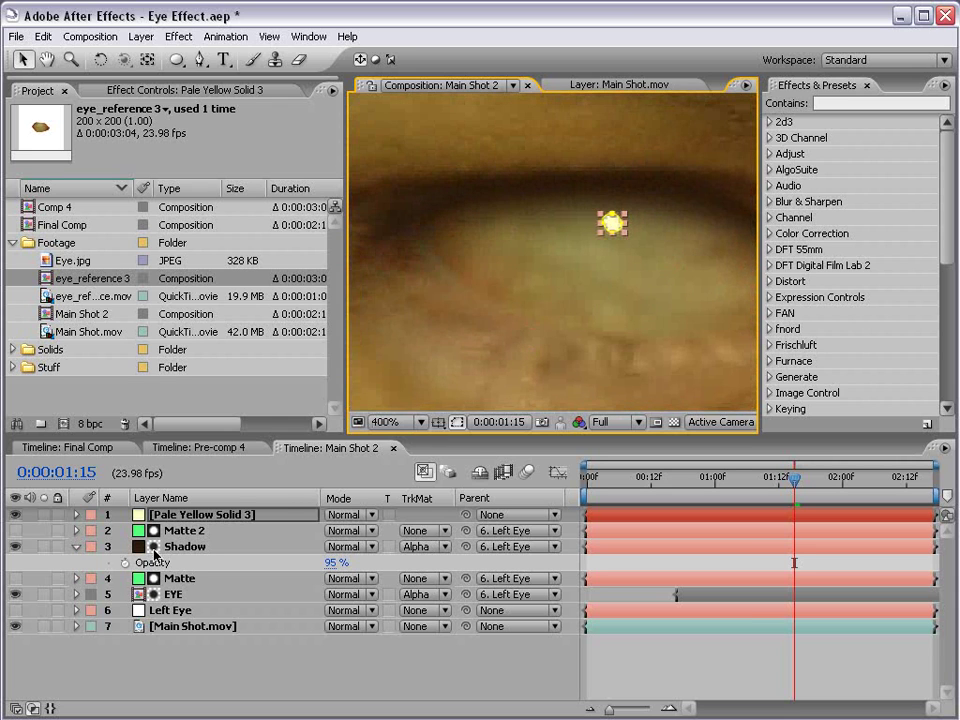
Step: Temporarily hide the EYE layer to check the dot's placement against the original eye's reflection, and show the layer again
left_click(15, 595)
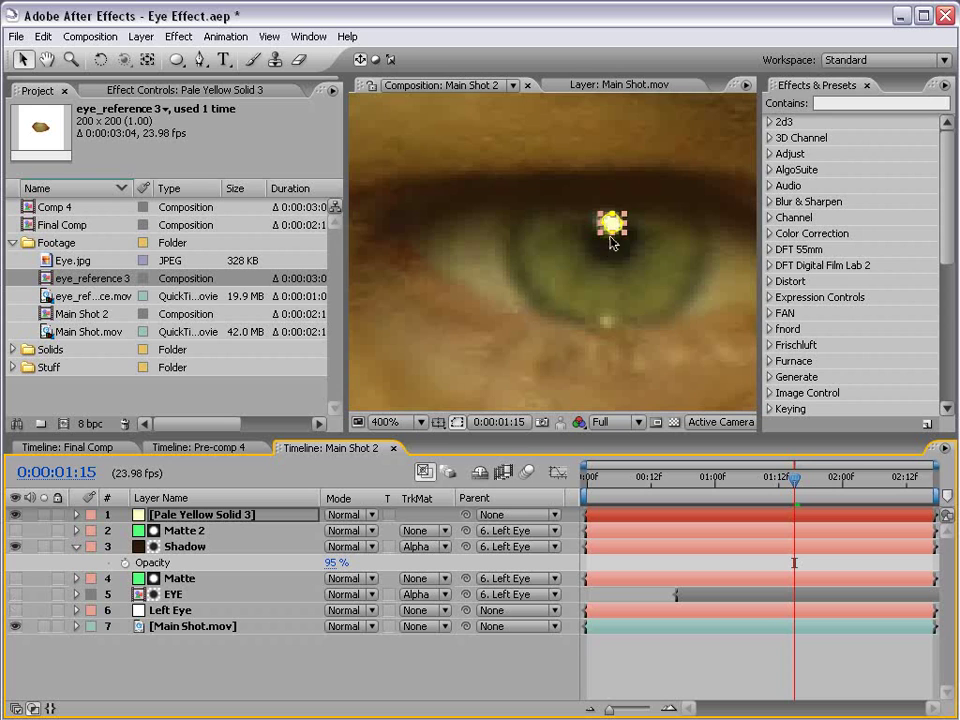
scroll(610, 242, "up", 1)
left_click_drag(686, 198, 570, 255)
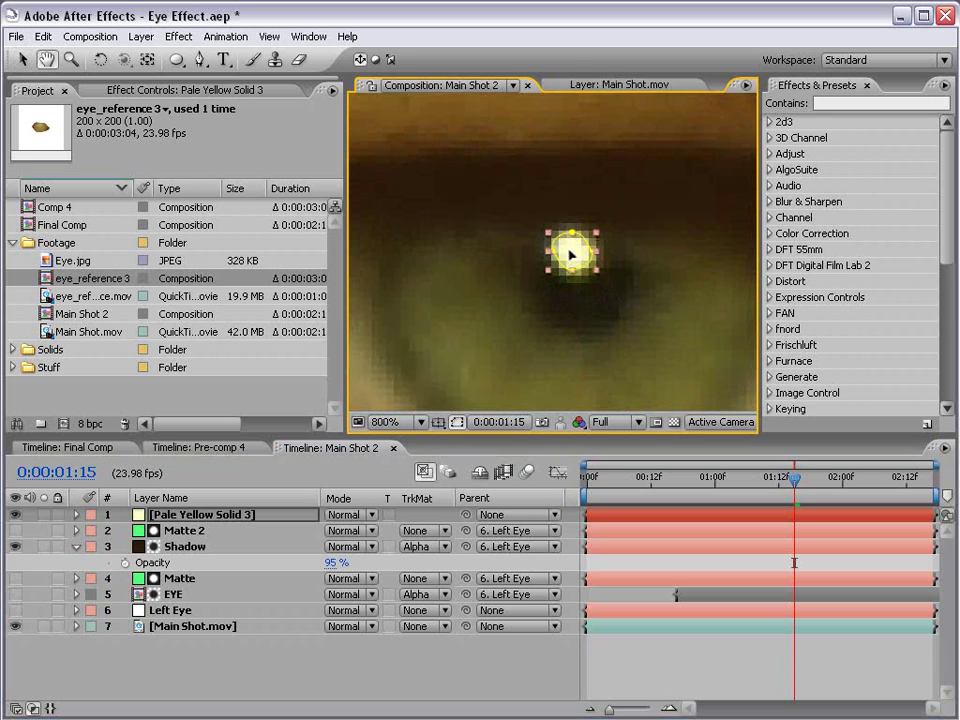
key("F2")
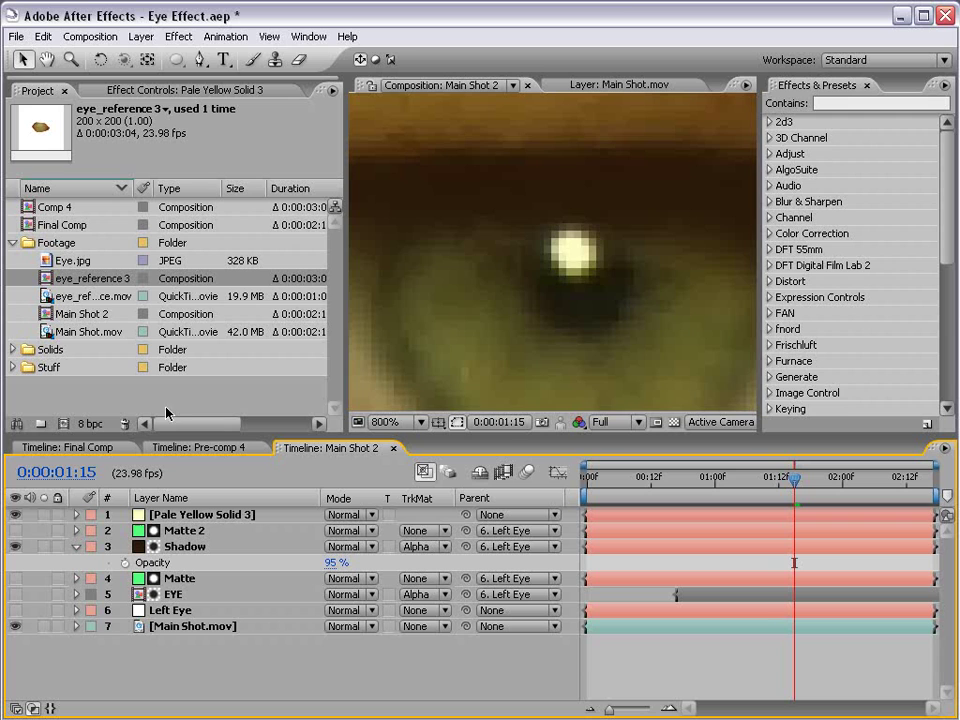
left_click(15, 594)
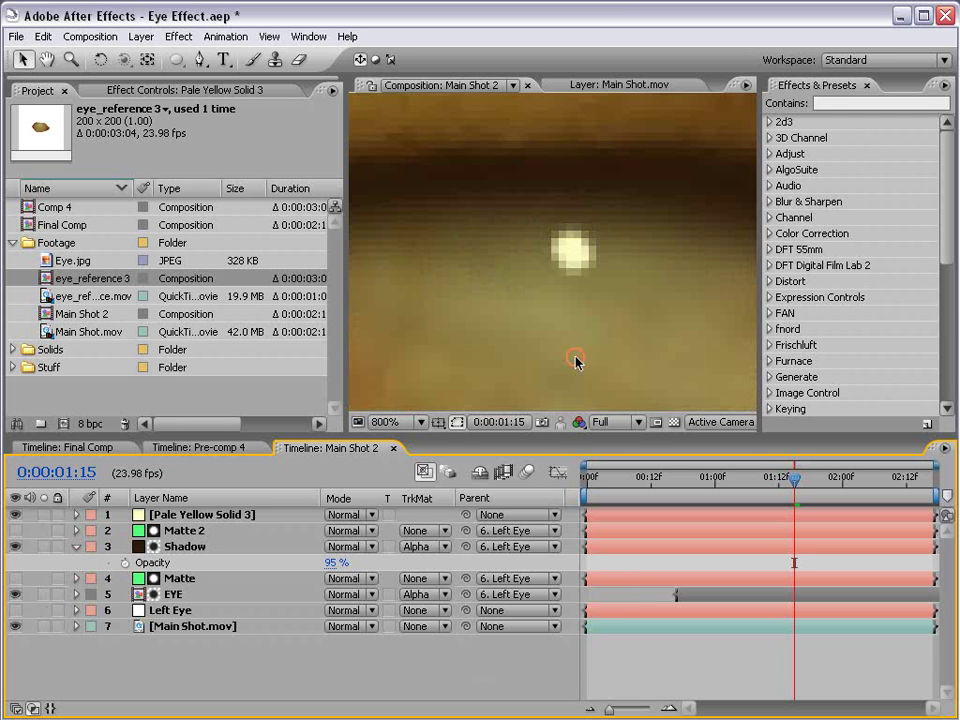
Step: Feather the pale yellow solid's mask by 1 pixel and set the layer's blending mode to Add
scroll(576, 362, "down", 6)
scroll(660, 318, "down", 2)
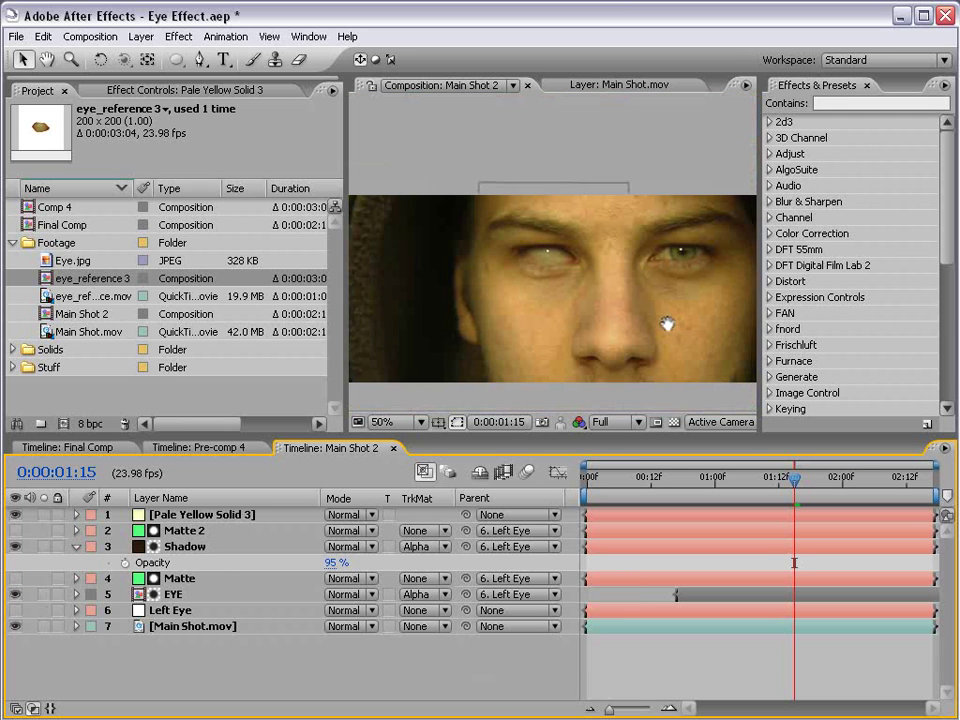
scroll(557, 304, "up", 1)
left_click_drag(619, 283, 555, 304)
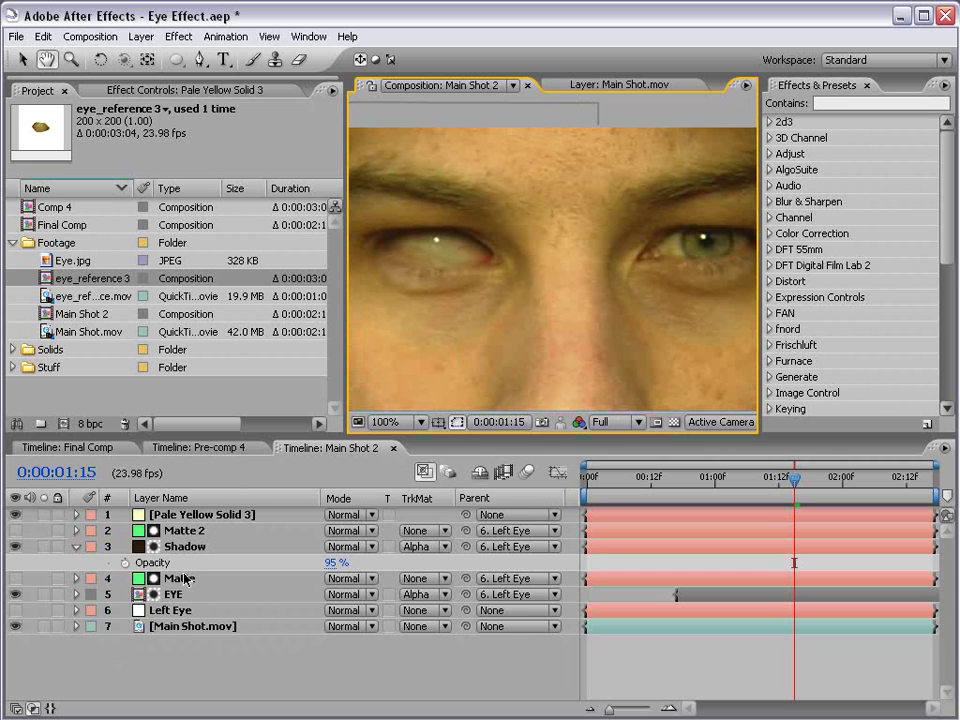
left_click(185, 515)
key("f")
left_click(366, 546)
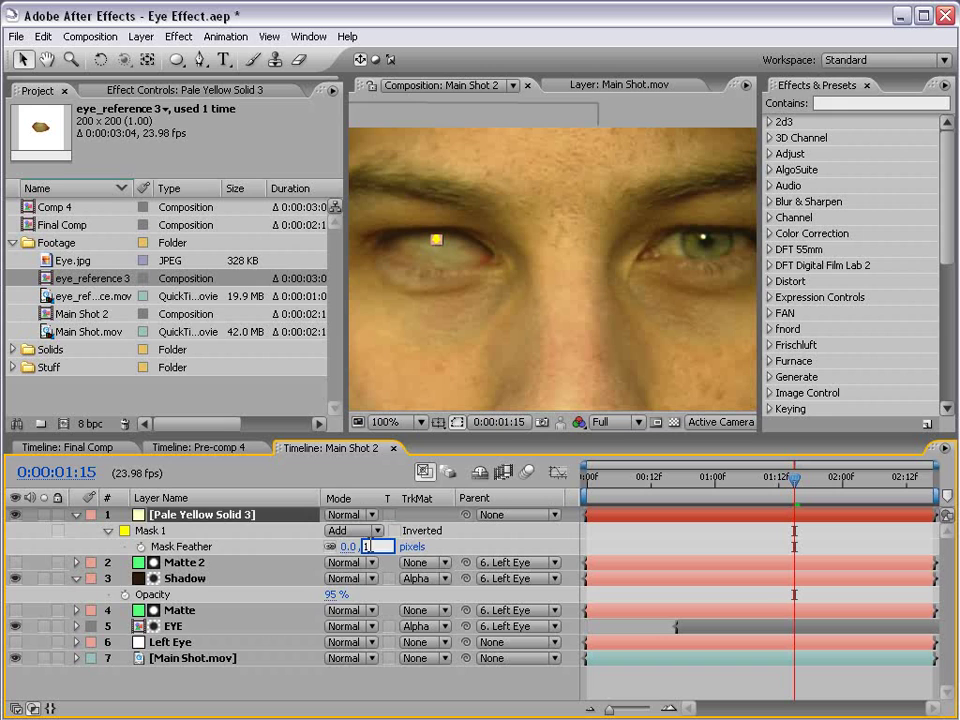
type("1")
key("Return")
left_click(348, 515)
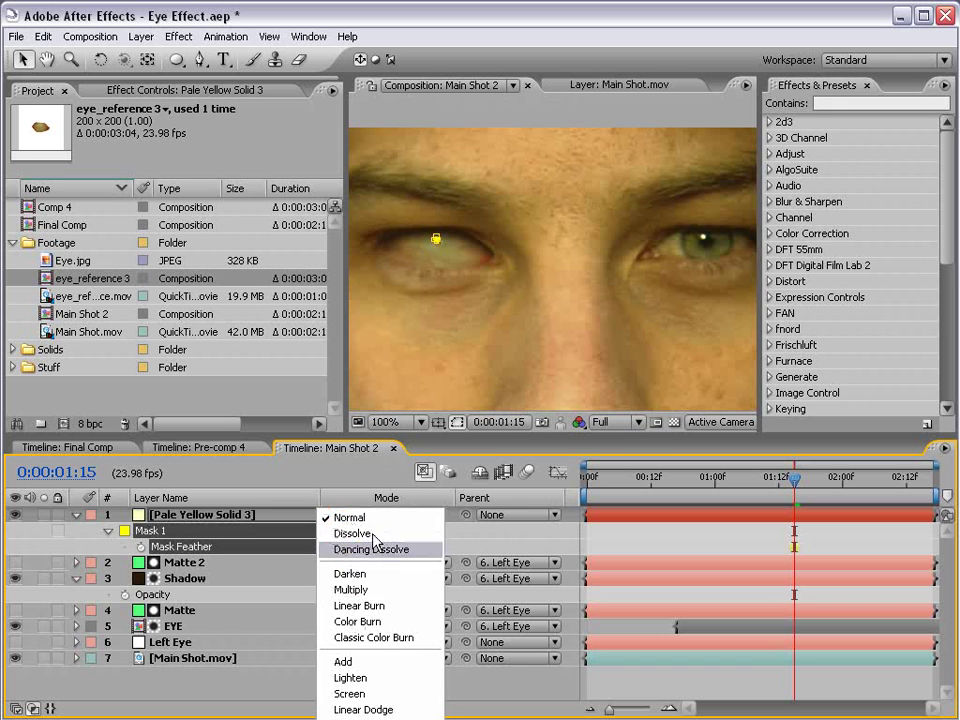
left_click(342, 662)
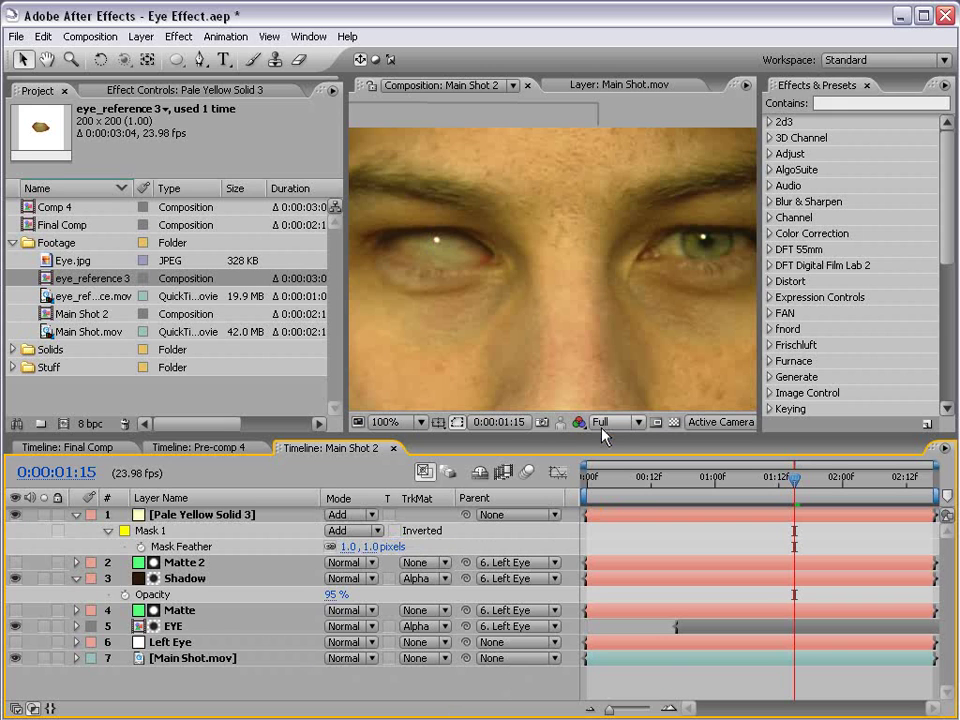
Step: Set the pale yellow solid's mask feather to 1.5 pixels after trying 2 pixels, and collapse the layer's properties
left_click(364, 547)
type("2")
key("Return")
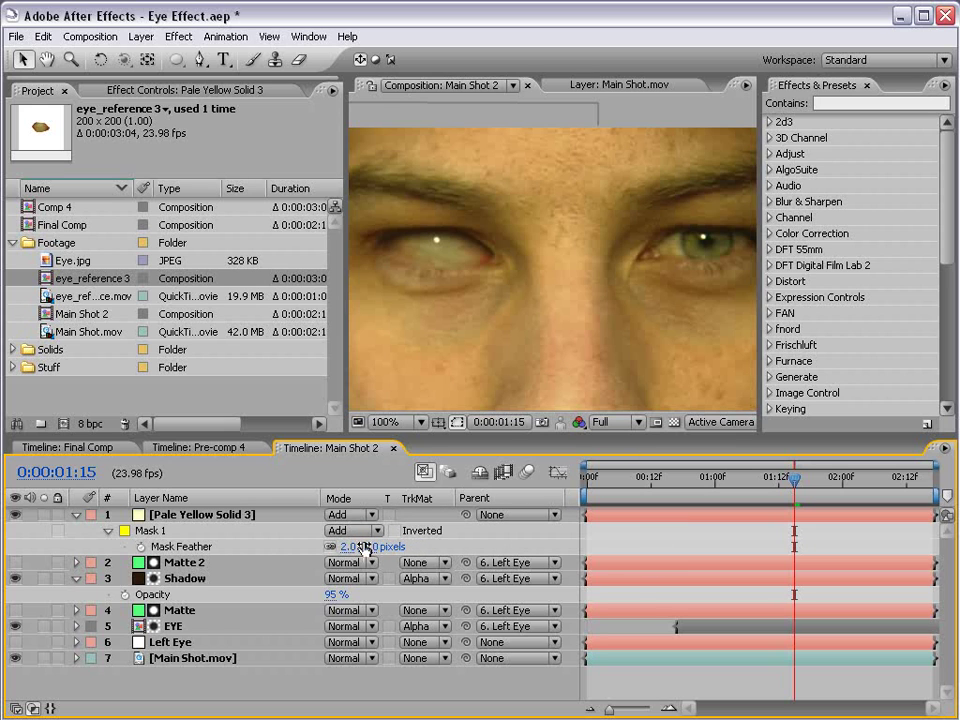
left_click(348, 547)
type("1.5")
left_click(655, 538)
scroll(536, 286, "down", 1)
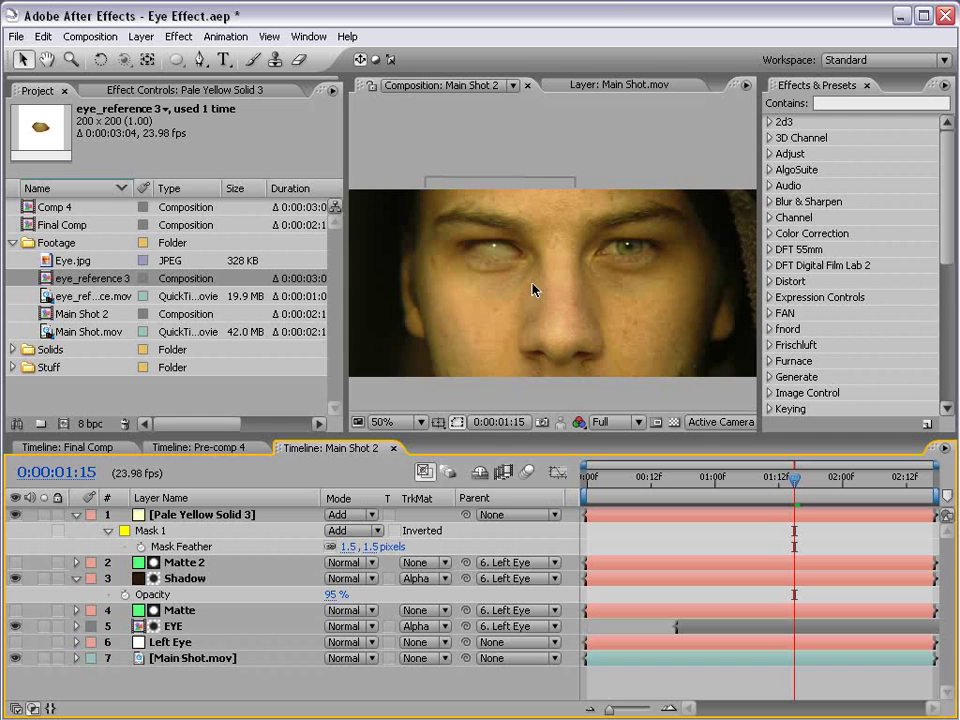
key("space")
left_click_drag(624, 305, 618, 289)
left_click(76, 518)
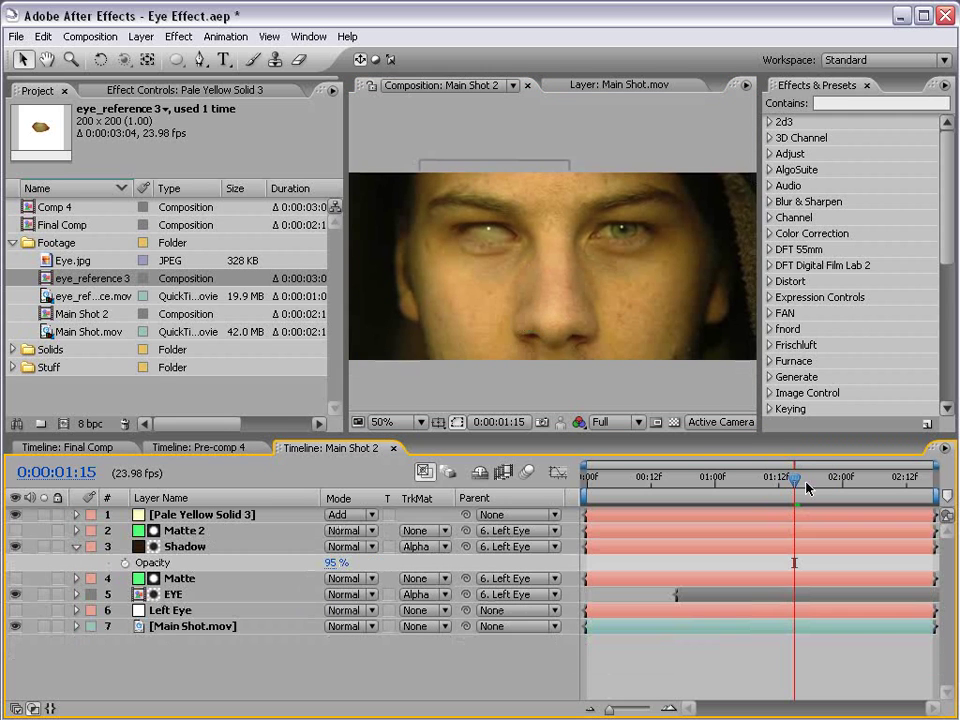
Step: Parent the pale yellow solid to the Left Eye layer and rename it Specular
mouse_move(794, 479)
left_mouse_down()
mouse_move(698, 480)
mouse_move(794, 488)
left_mouse_up()
left_click_drag(466, 515, 183, 612)
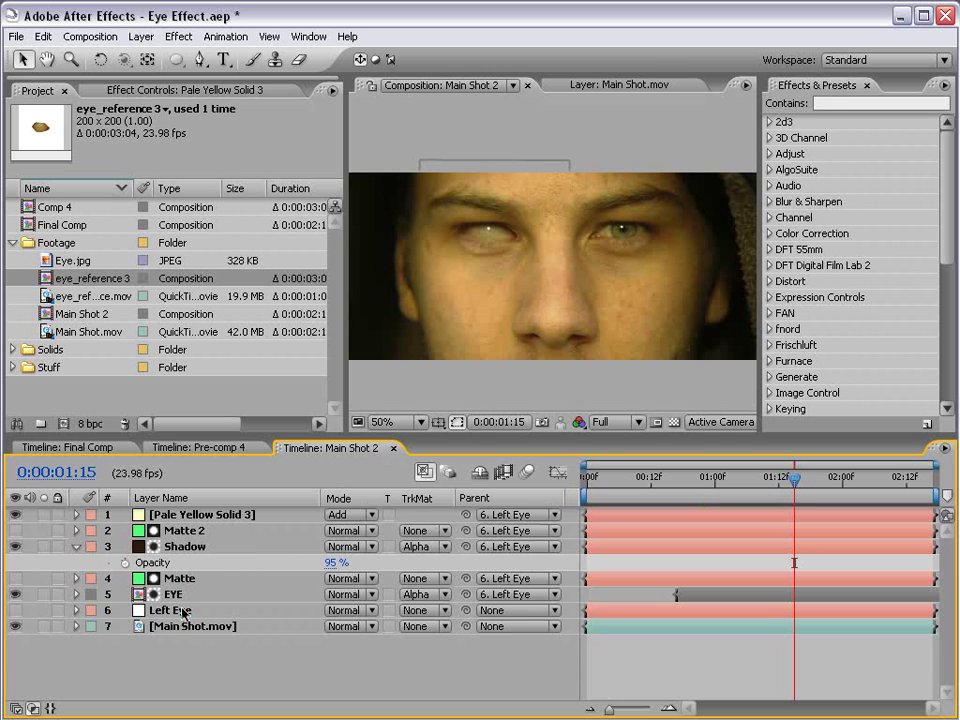
left_click(188, 519)
key("Return")
type("Spec")
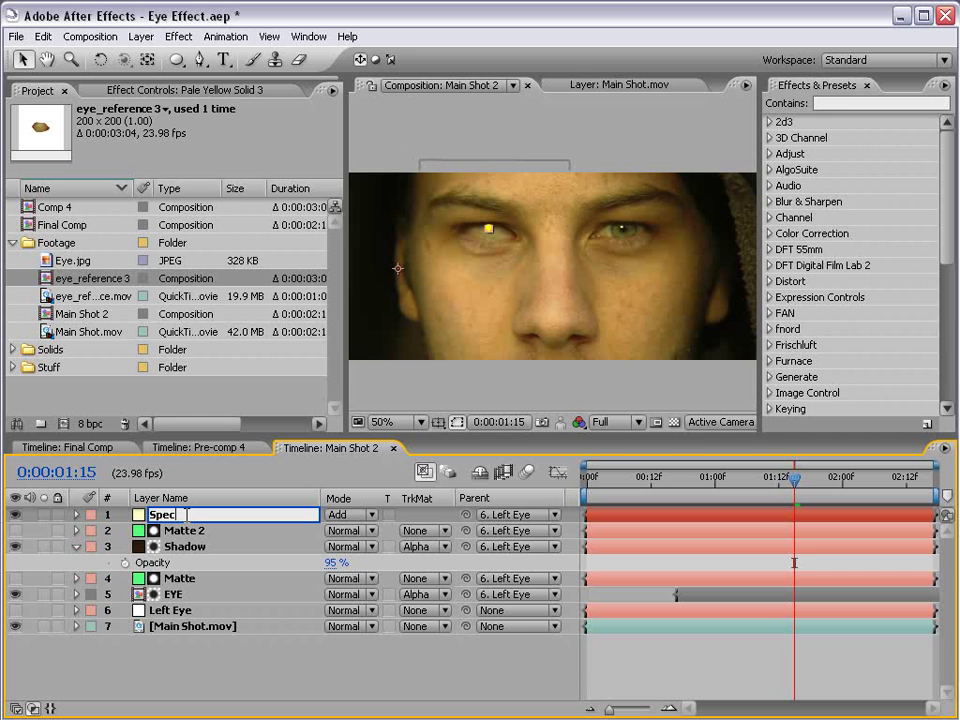
type("ular")
key("Return")
left_click(691, 650)
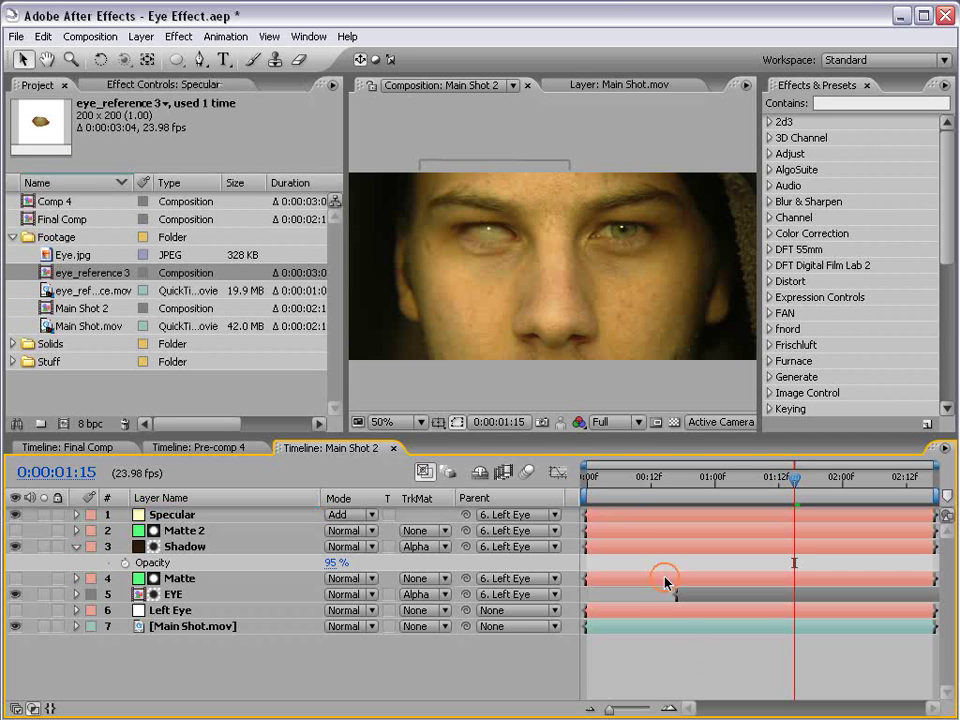
Step: End the work area at 0:00:02:00 and preview the composite both before and after the change
key("KP_0")
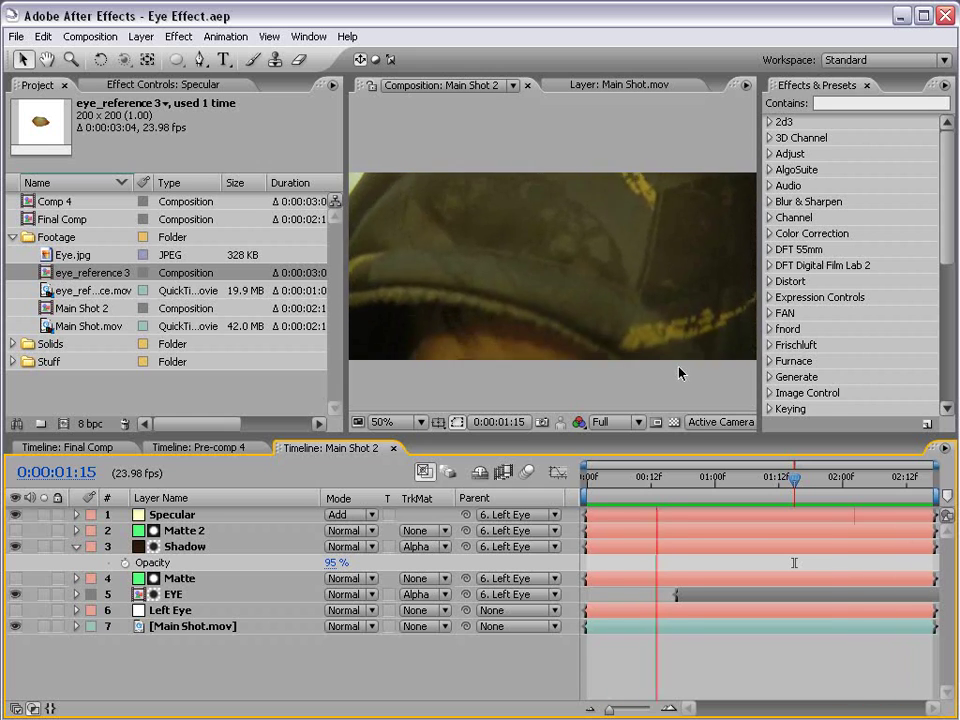
key("space")
left_click(843, 481)
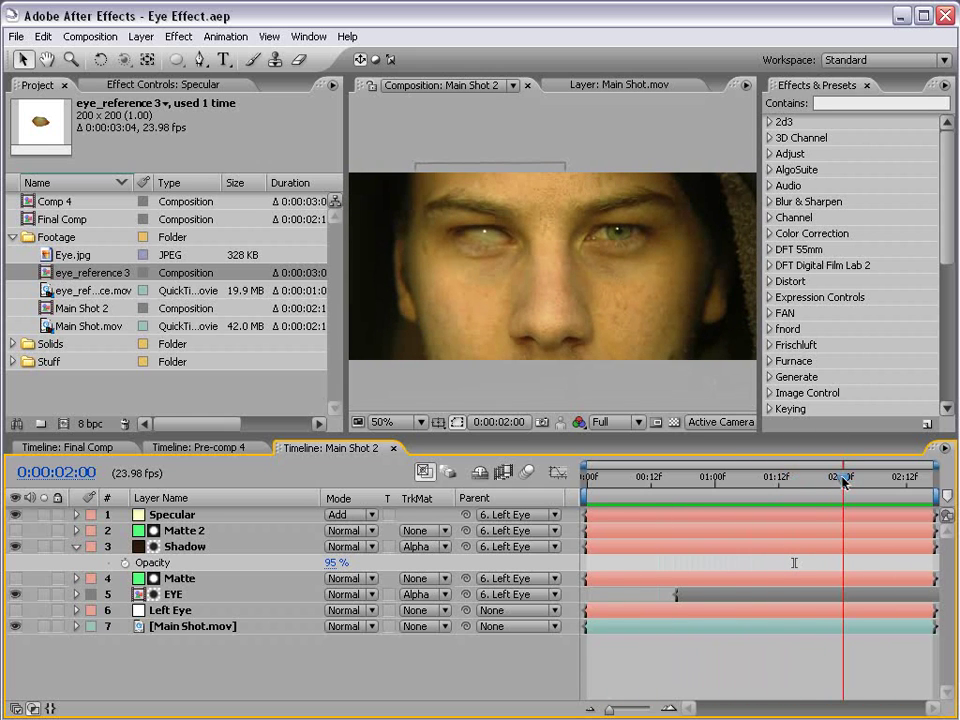
key("n")
scroll(536, 266, "up", 2)
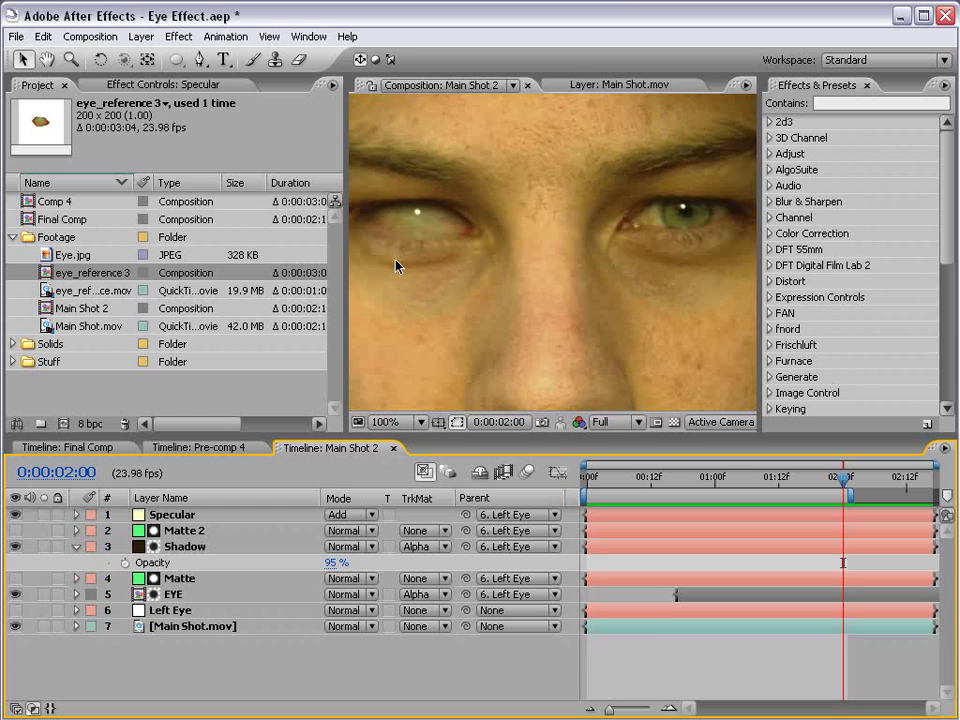
key("KP_0")
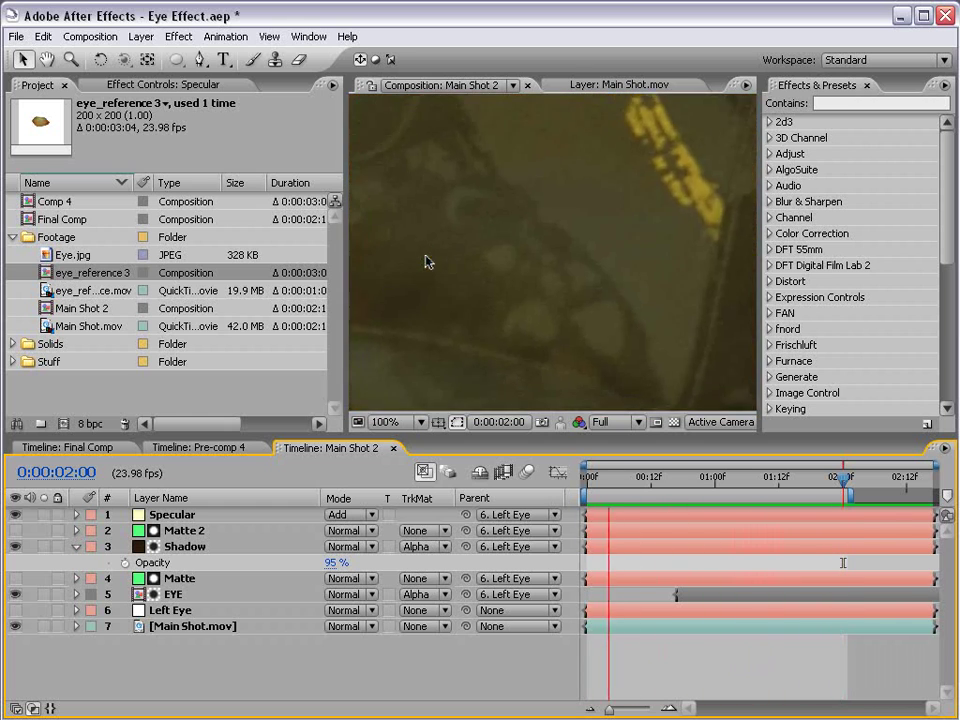
key("space")
scroll(576, 313, "down", 1)
left_click_drag(576, 314, 608, 309)
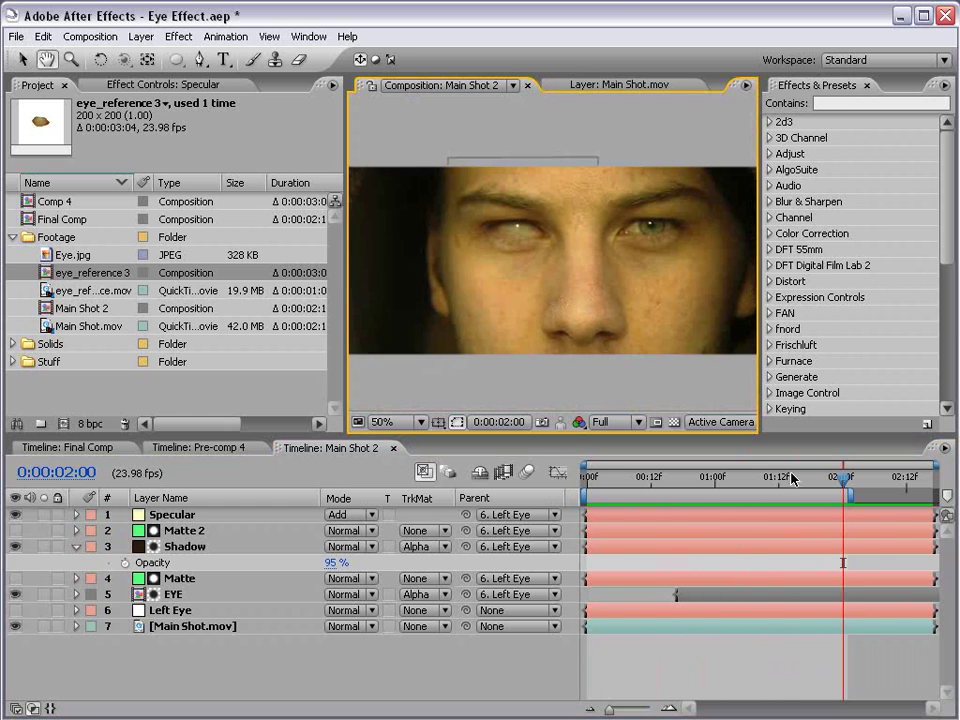
Step: Apply the Exposure effect to the EYE layer with the current time at 0:00:00:20
key("Page_Up")
key("Page_Up")
left_click_drag(832, 480, 697, 487)
key("space")
left_click_drag(607, 336, 549, 284)
left_click(177, 598)
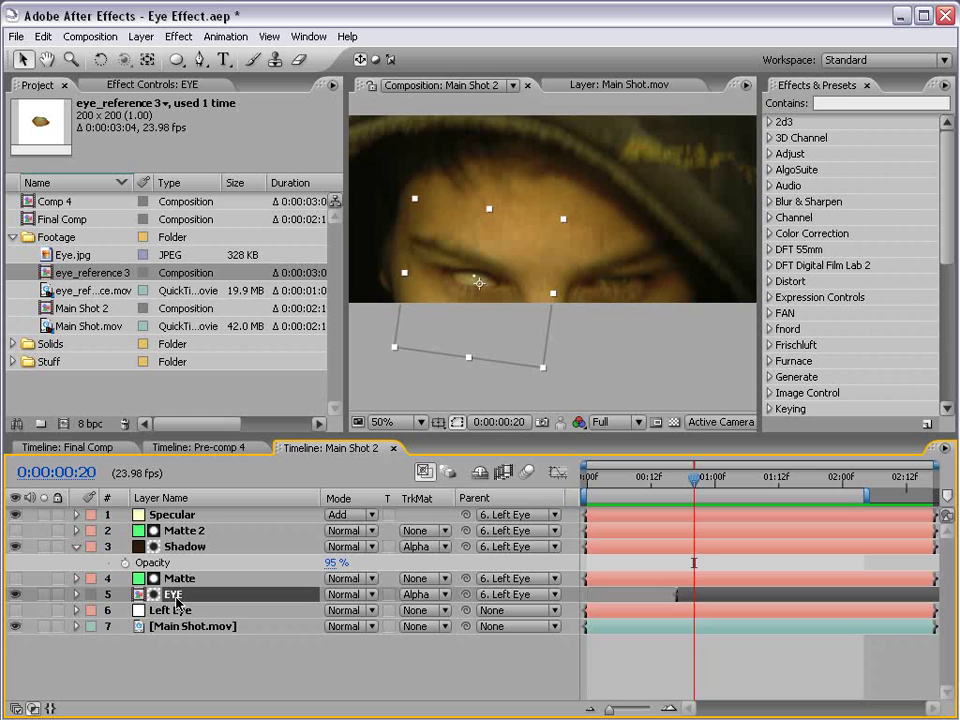
left_click(178, 36)
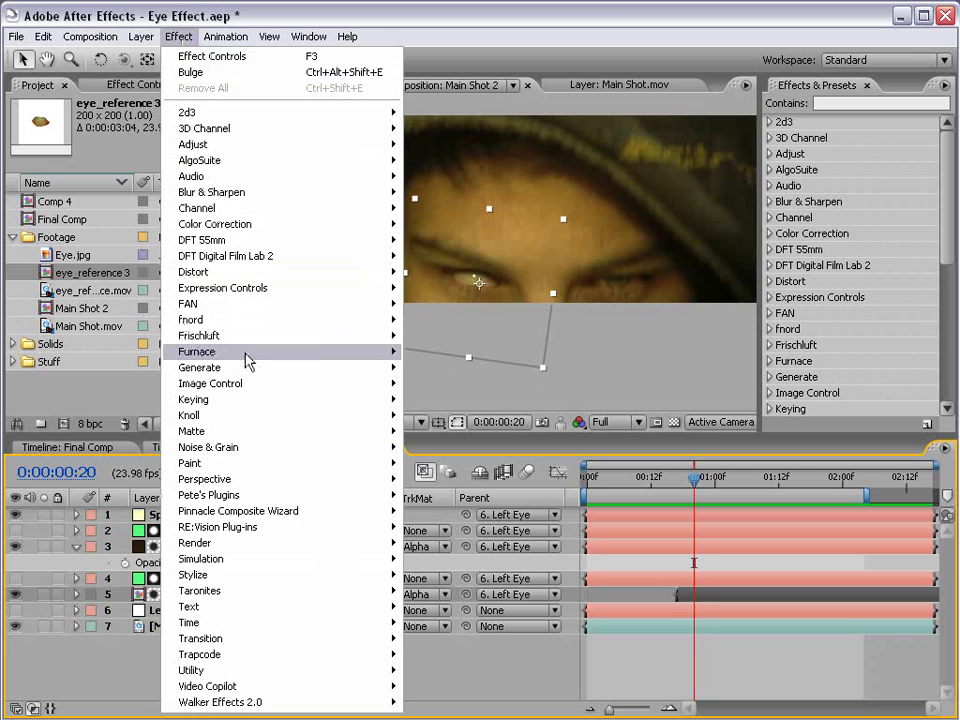
mouse_move(214, 223)
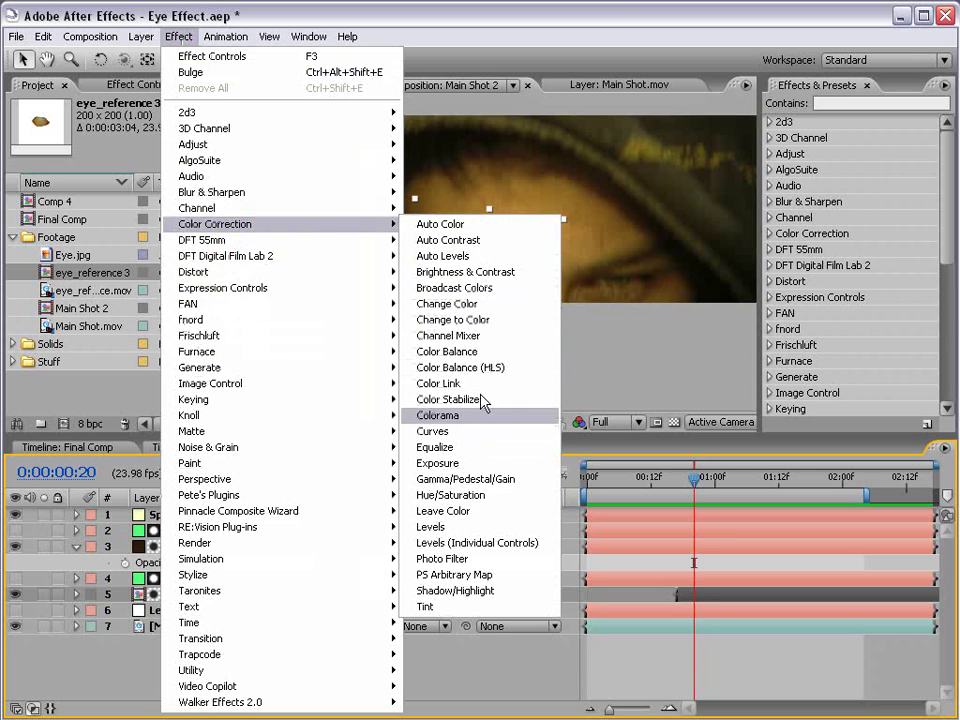
left_click(474, 464)
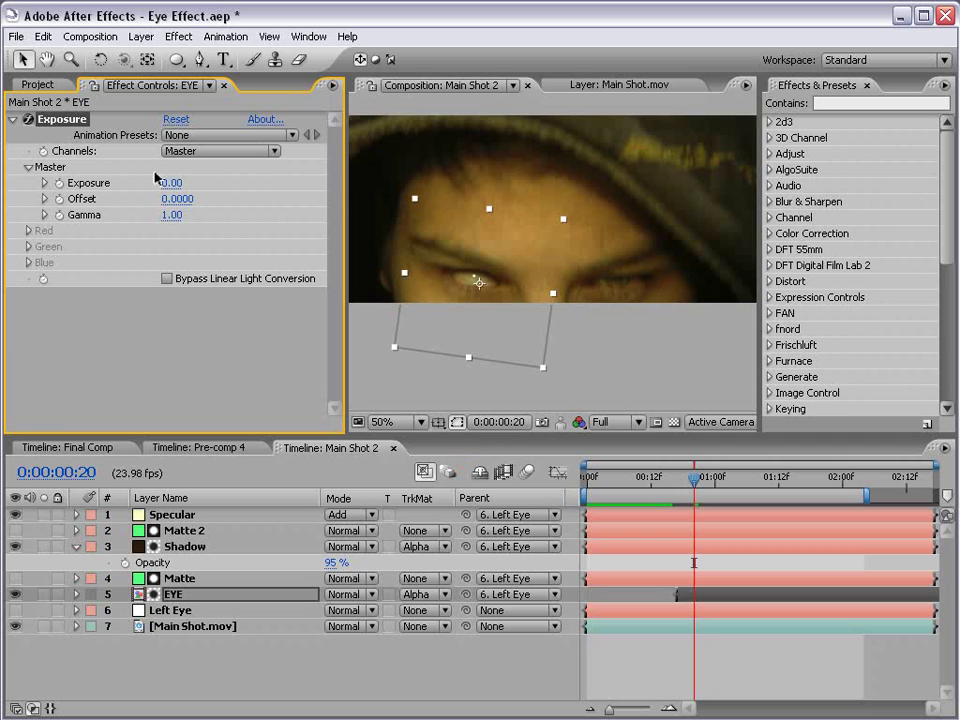
Step: Keyframe the EYE layer's Exposure at 0.00 at 0:00:00:23 and lower it at 0:00:00:20
left_click_drag(703, 479, 716, 480)
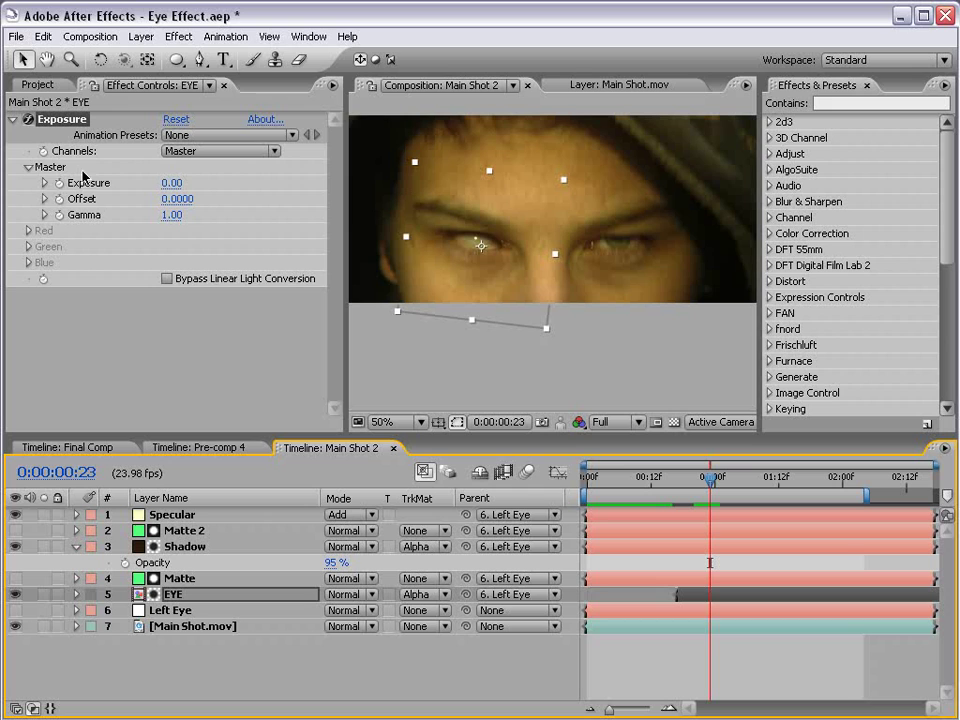
left_click(59, 183)
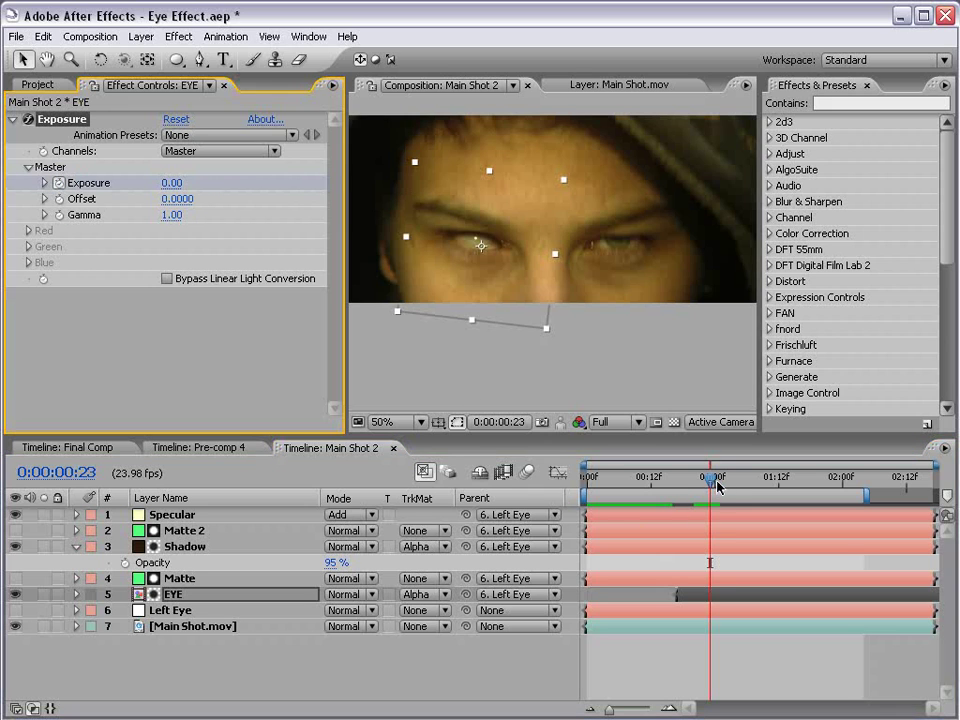
left_click_drag(716, 484, 694, 480)
left_click_drag(171, 183, 161, 183)
mouse_move(694, 481)
left_mouse_down()
mouse_move(671, 481)
mouse_move(716, 483)
mouse_move(700, 483)
left_mouse_up()
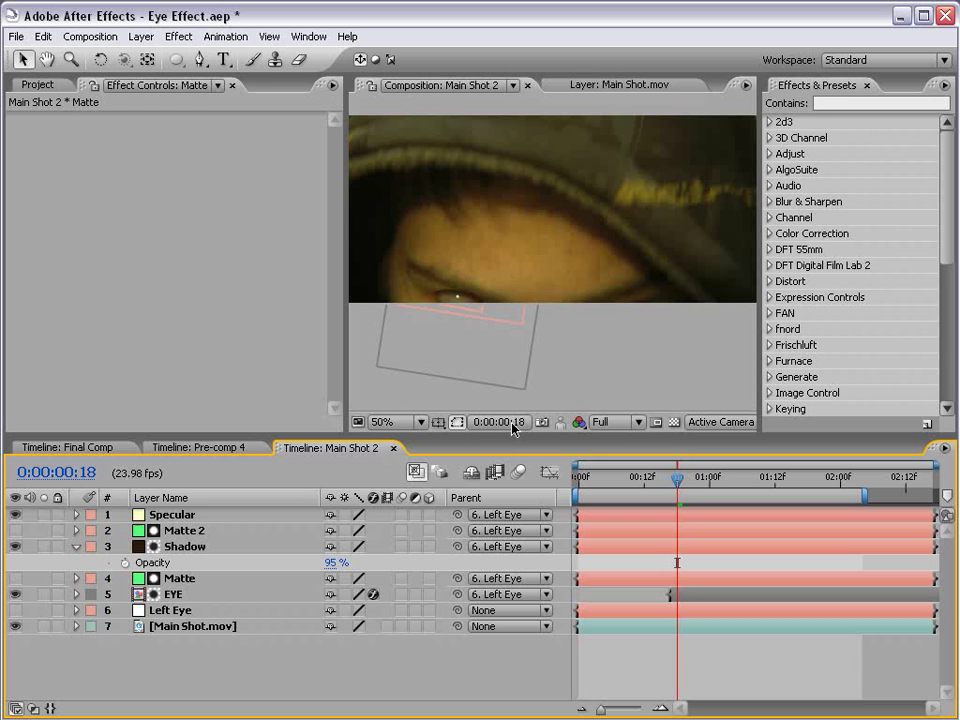
Step: Reveal the Left Eye layer's Position and nudge its keyframe at 0:00:00:19 to 506.0, 369.0 to correct the tracking
left_click(185, 579)
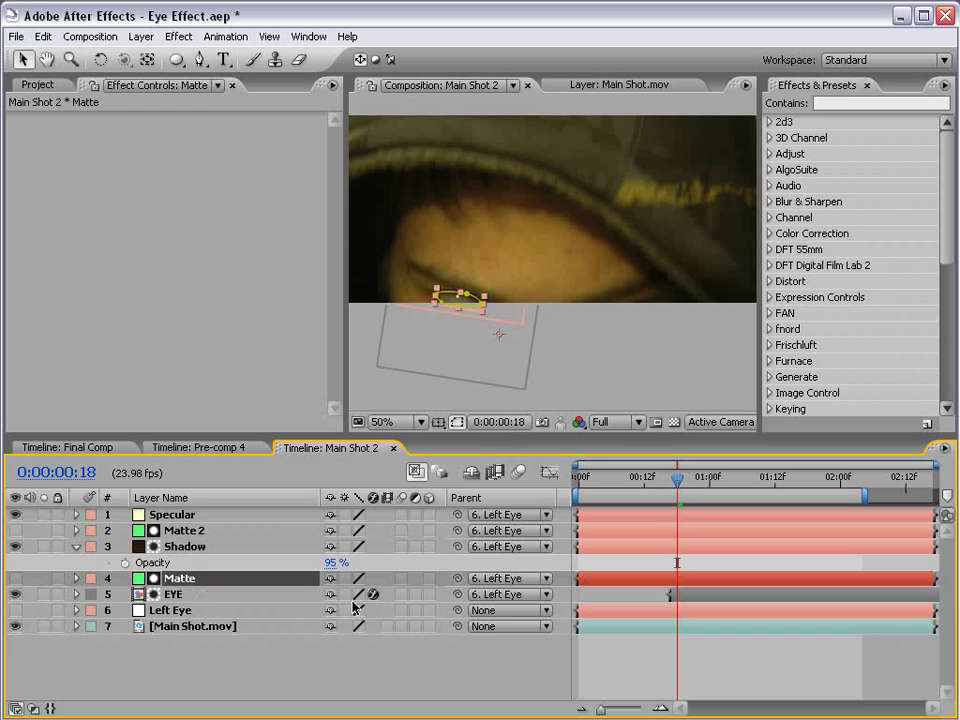
left_click(183, 610)
key("p")
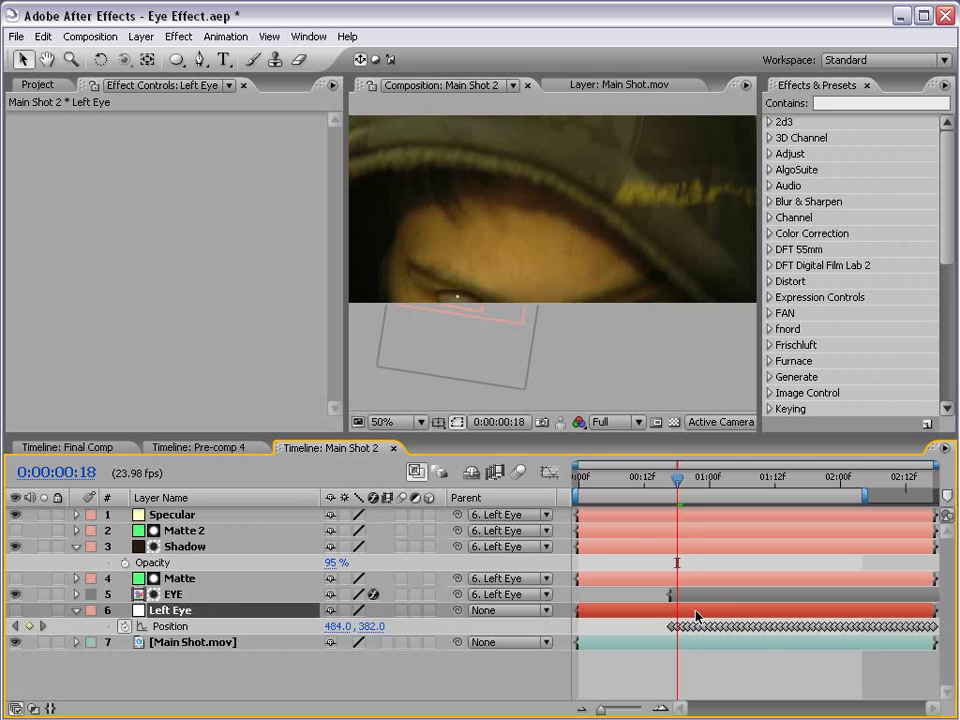
key("Page_Down")
key("Page_Up")
key("Page_Down")
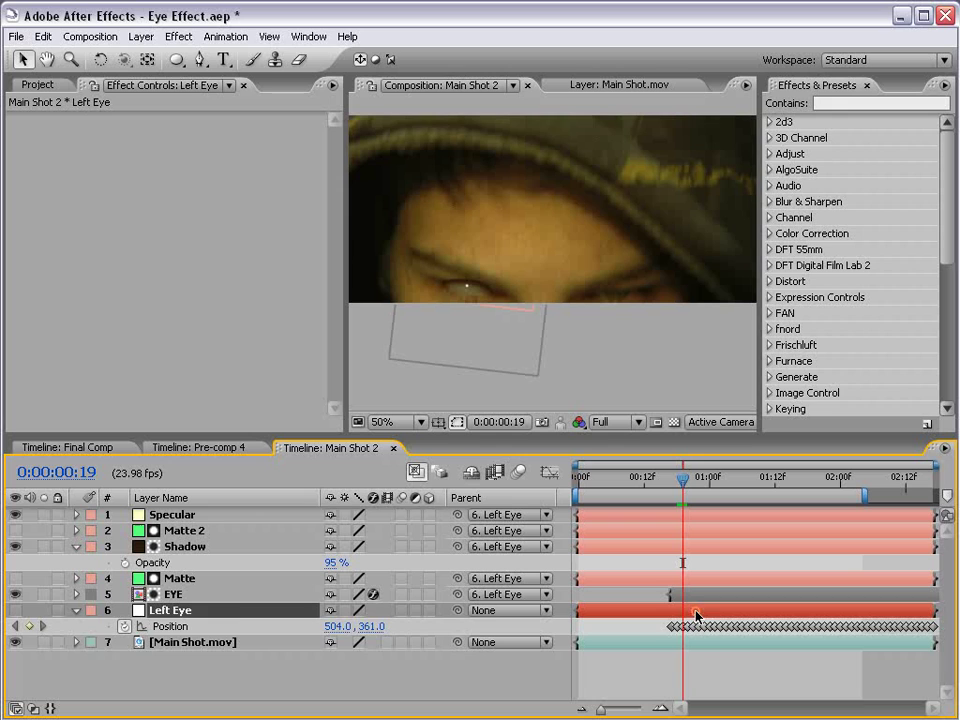
left_click(168, 626)
key("Right")
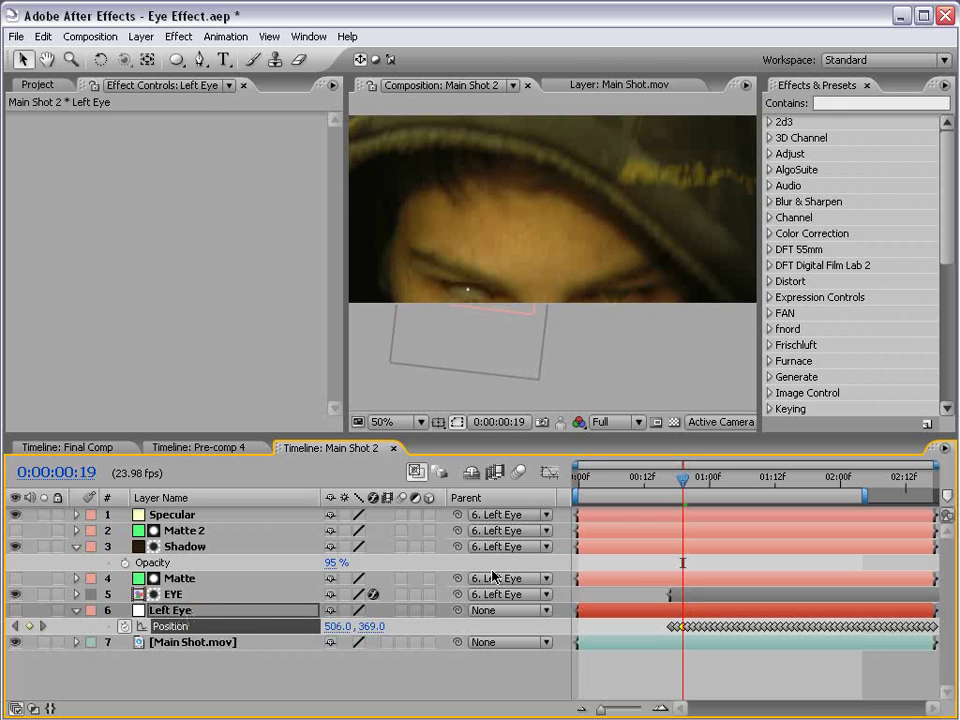
key("Page_Down")
key("Page_Up")
Step: Nudge the Left Eye layer's Position keyframe at 0:00:00:18 to 492.0, 394.0
key("Page_Up")
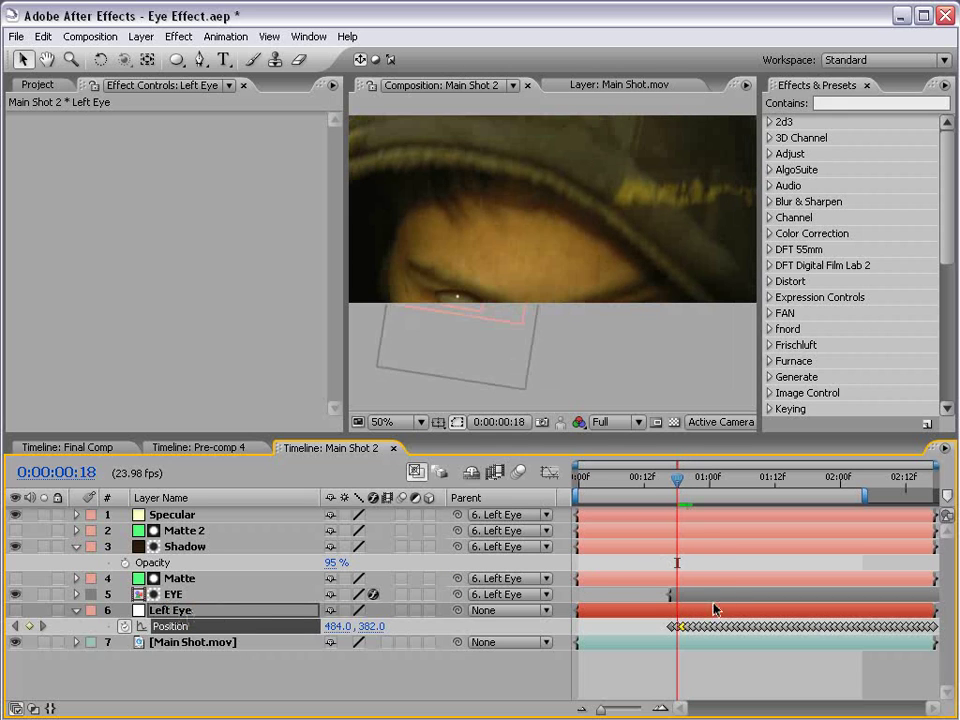
key("Right")
key("Down")
key("Down")
key("Down")
key("Right")
key("Right")
key("Right")
key("Down")
key("Down")
key("Down")
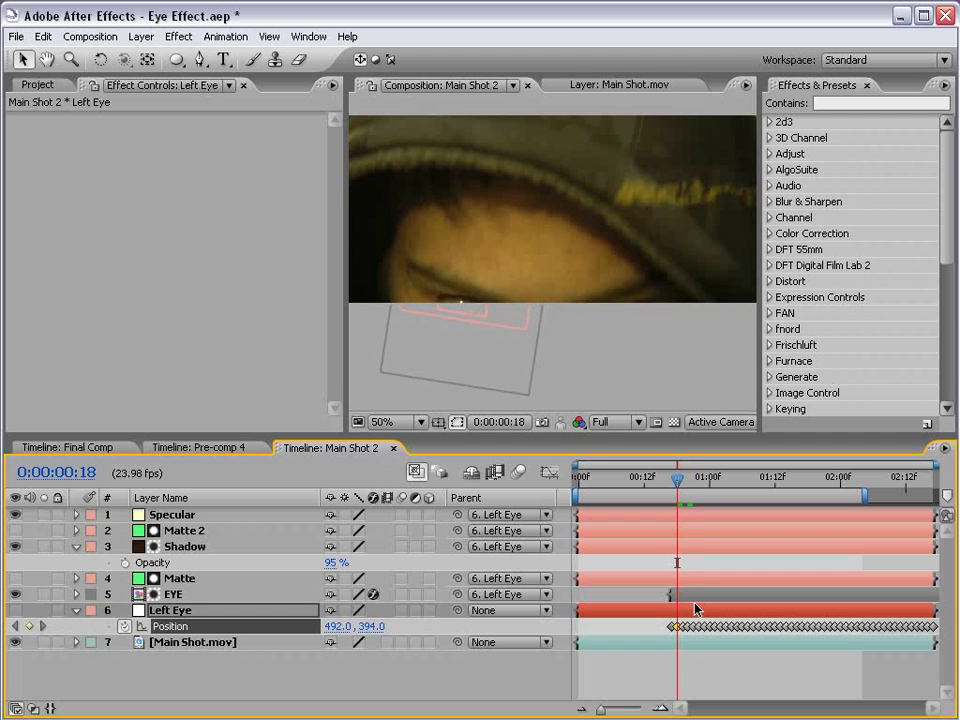
Step: Nudge the Left Eye layer's Position keyframe at 0:00:00:17 down and slightly to the right
key("Page_Up")
key("Down")
key("Down")
key("Down")
key("Right")
key("Right")
Step: Step frame by frame through the opening of the shot up to 0:00:01:00 and check the eye's alignment
key("Page_Down")
key("Page_Down")
key("Page_Down")
key("Page_Down")
key("Page_Down")
key("Page_Down")
key("Page_Down")
key("Page_Down")
key("Page_Down")
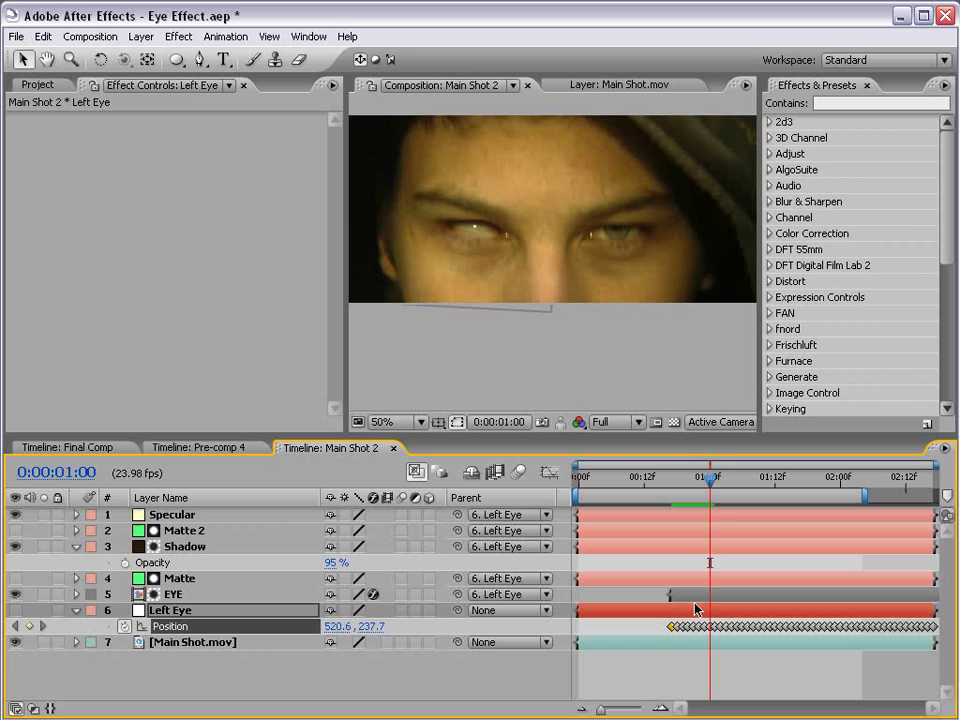
key("Page_Up")
key("Page_Up")
key("Page_Up")
key("Page_Up")
key("Page_Up")
key("Page_Up")
key("Page_Up")
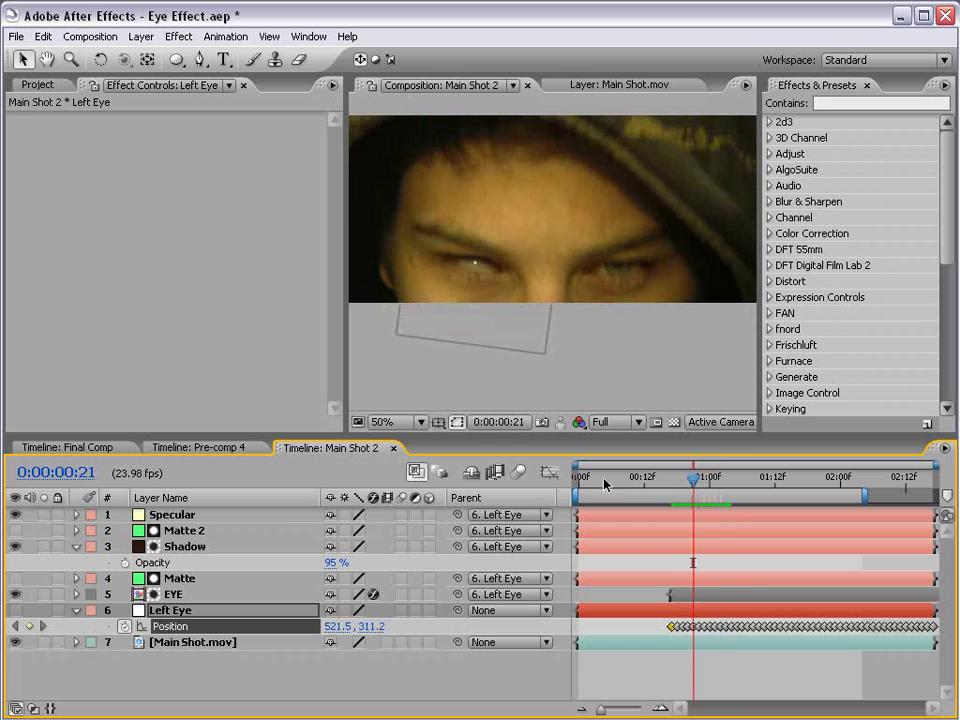
key("Page_Up")
key("Page_Down")
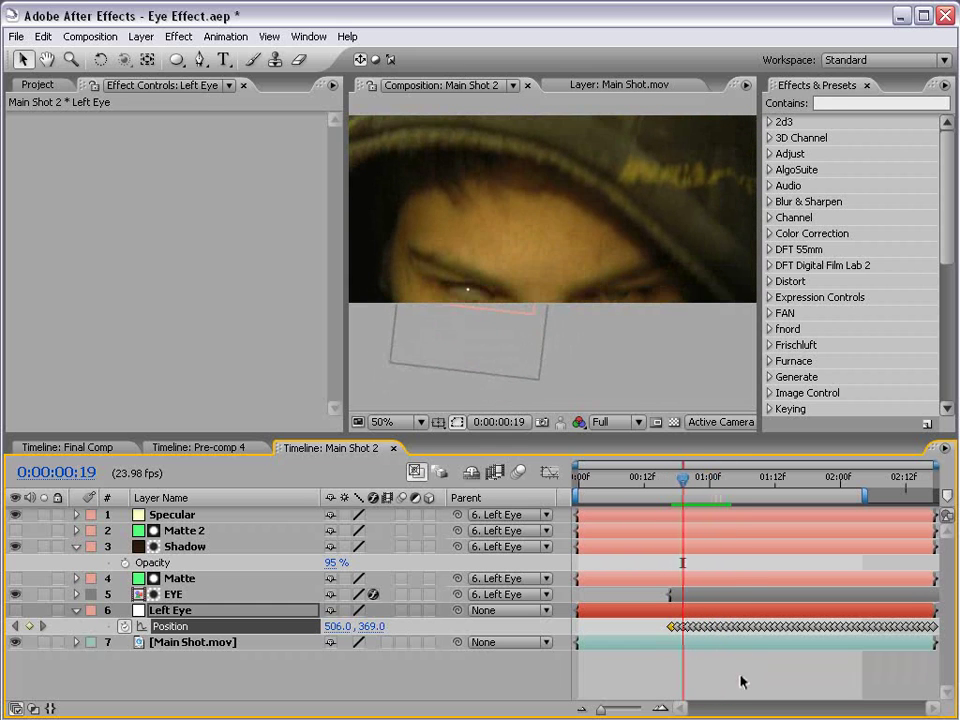
Step: Reshape the Matte layer's mask at 0:00:00:20 by adjusting its outer corner and lower edge points to fit the eye opening
left_click(740, 680)
left_click_drag(682, 484, 687, 484)
left_click(175, 578)
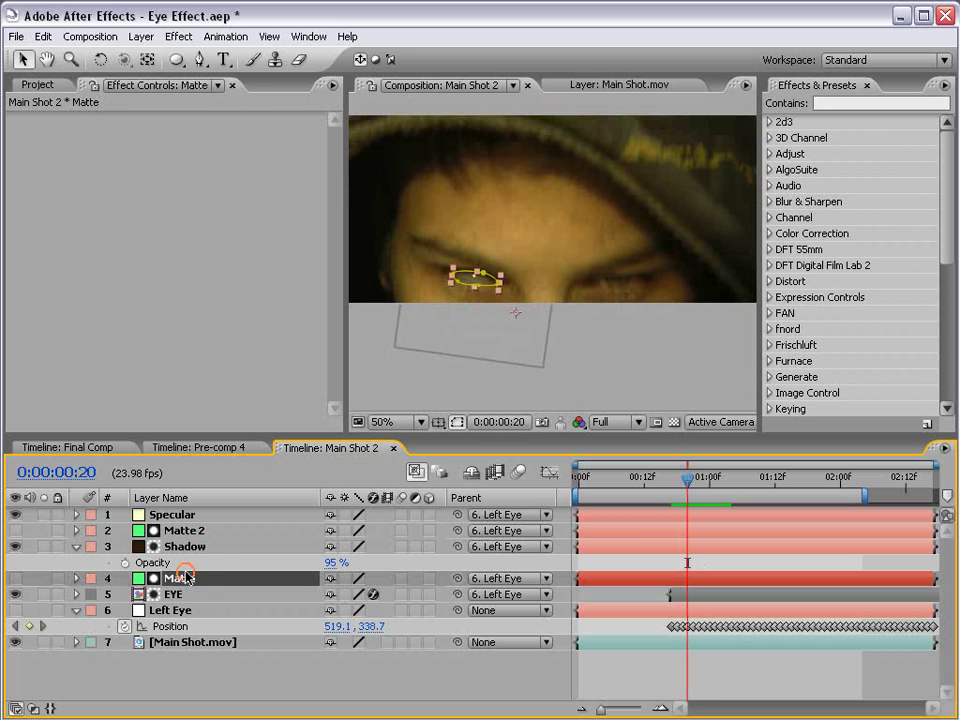
scroll(621, 251, "up", 4)
left_click_drag(535, 202, 540, 303)
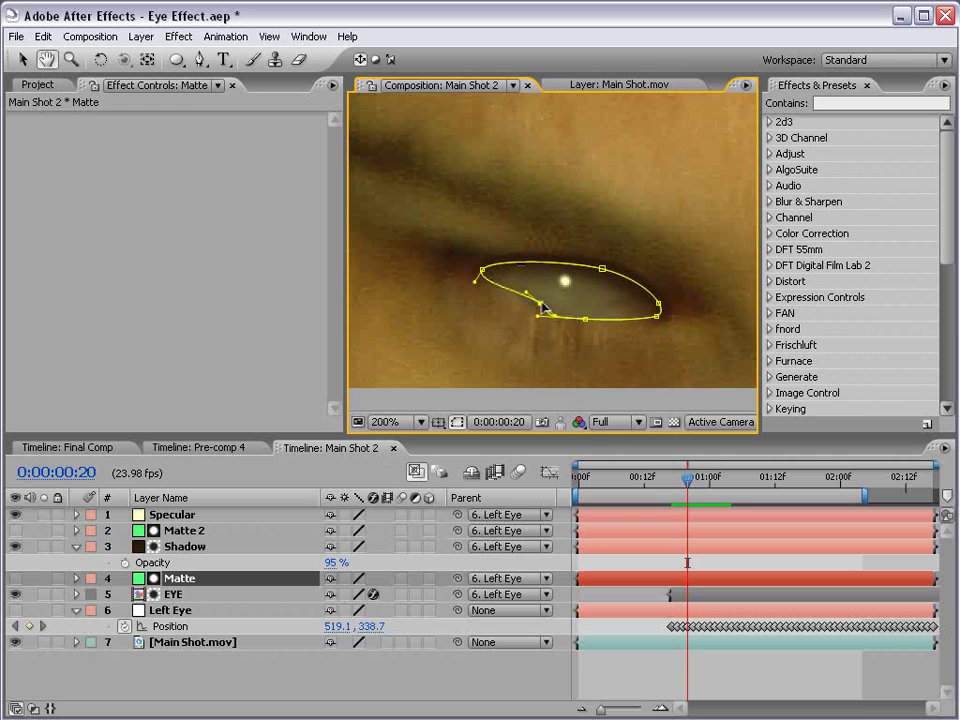
mouse_move(482, 272)
left_mouse_down()
mouse_move(564, 272)
mouse_move(493, 265)
left_mouse_up()
left_click(541, 305)
left_click_drag(552, 313, 606, 318)
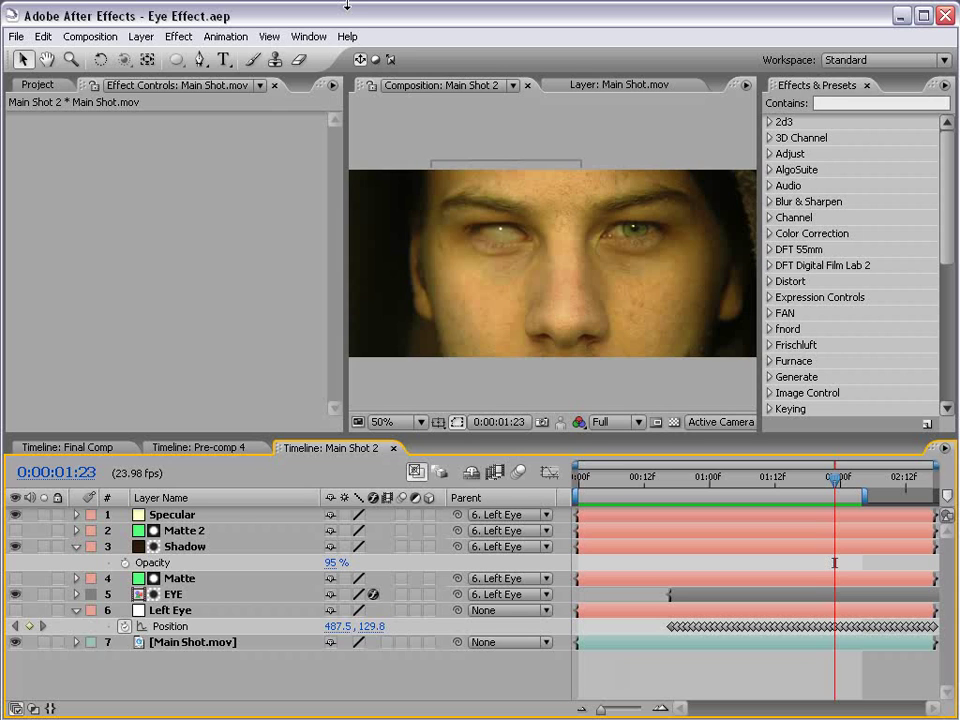
Step: Apply the Tint effect to the EYE layer at 0:00:01:23
left_click(173, 594)
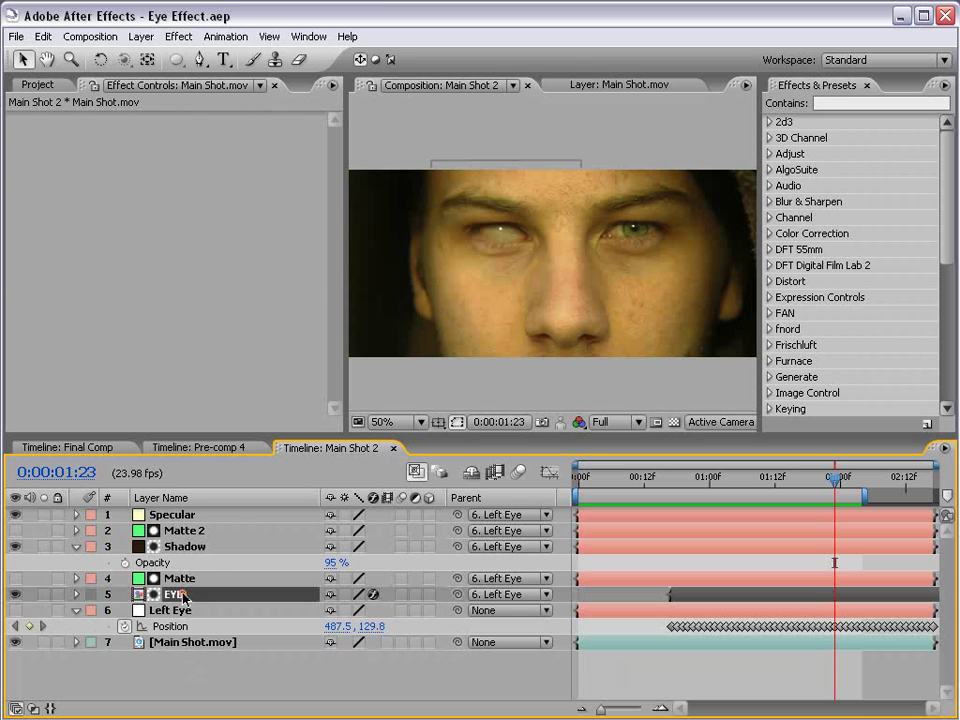
left_click(178, 36)
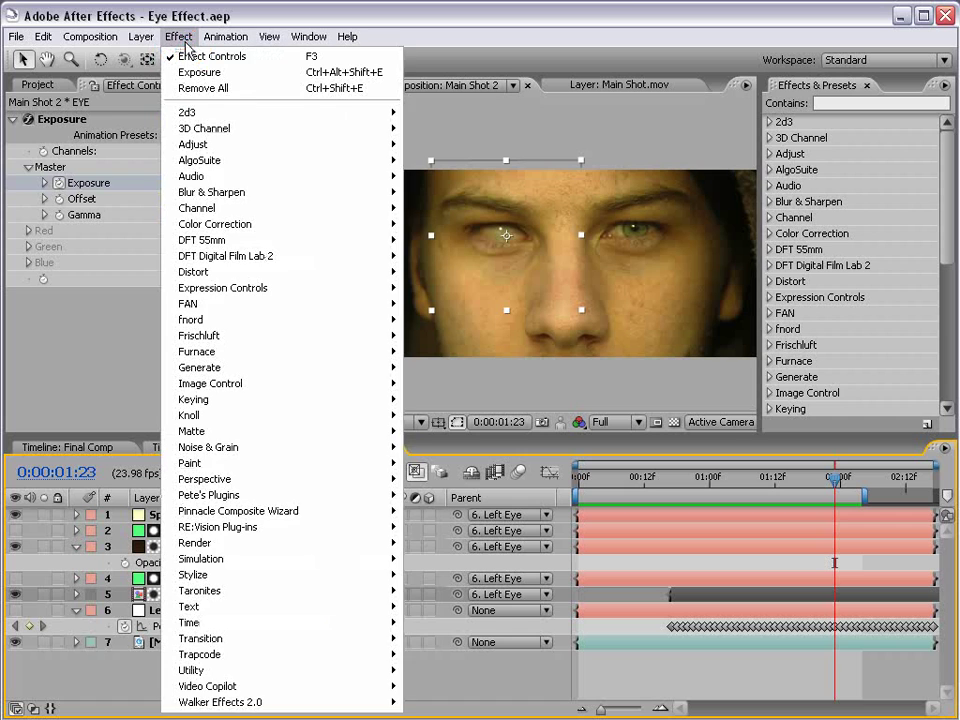
mouse_move(232, 224)
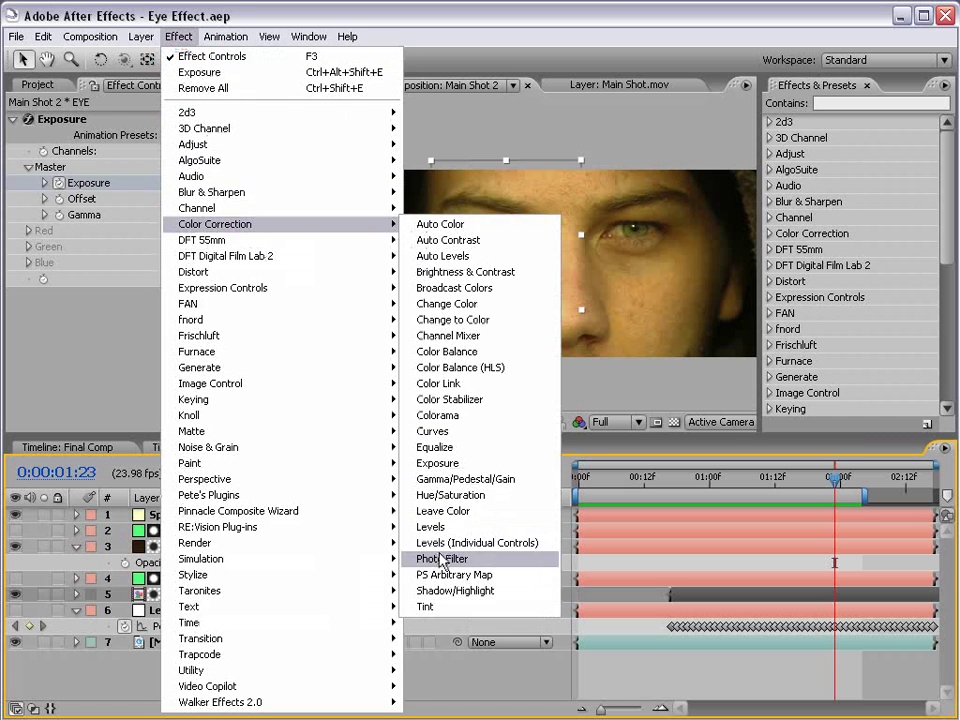
left_click(428, 607)
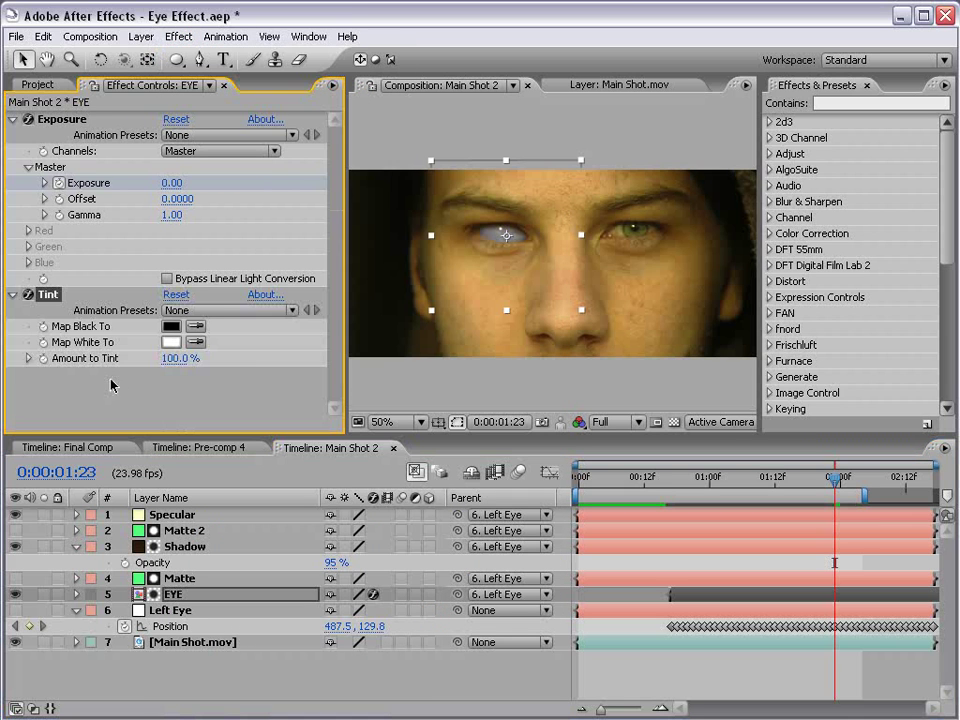
Step: Set the EYE layer's Tint to map black to bright red and white to dark red, with Amount to Tint at 22%
left_click(170, 330)
left_click_drag(525, 461, 548, 423)
left_click(720, 414)
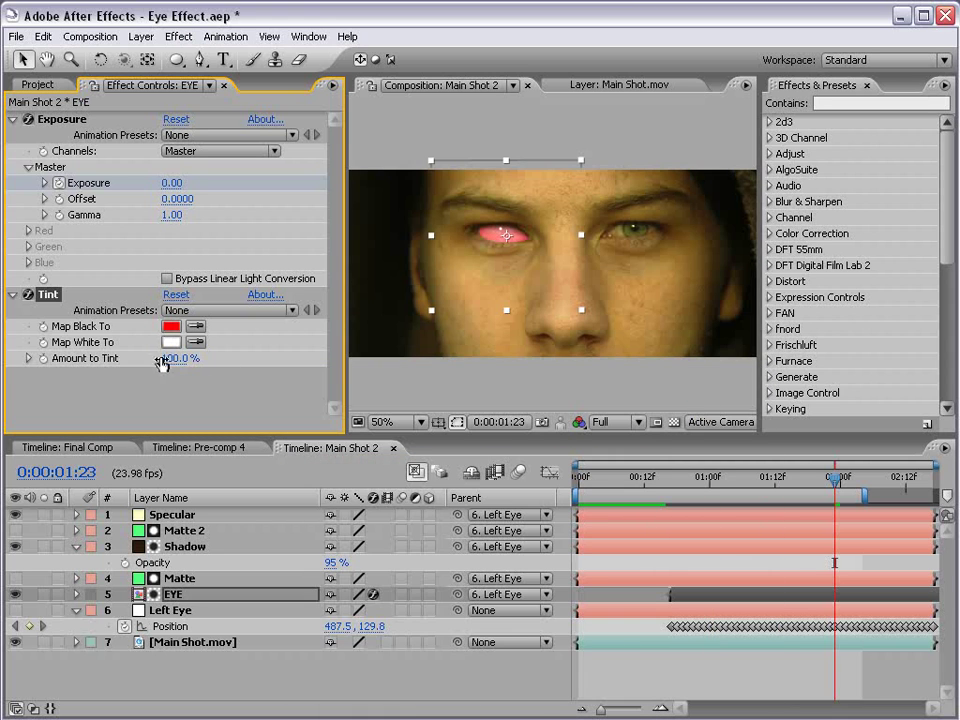
left_click(171, 342)
left_click(546, 590)
left_click(720, 414)
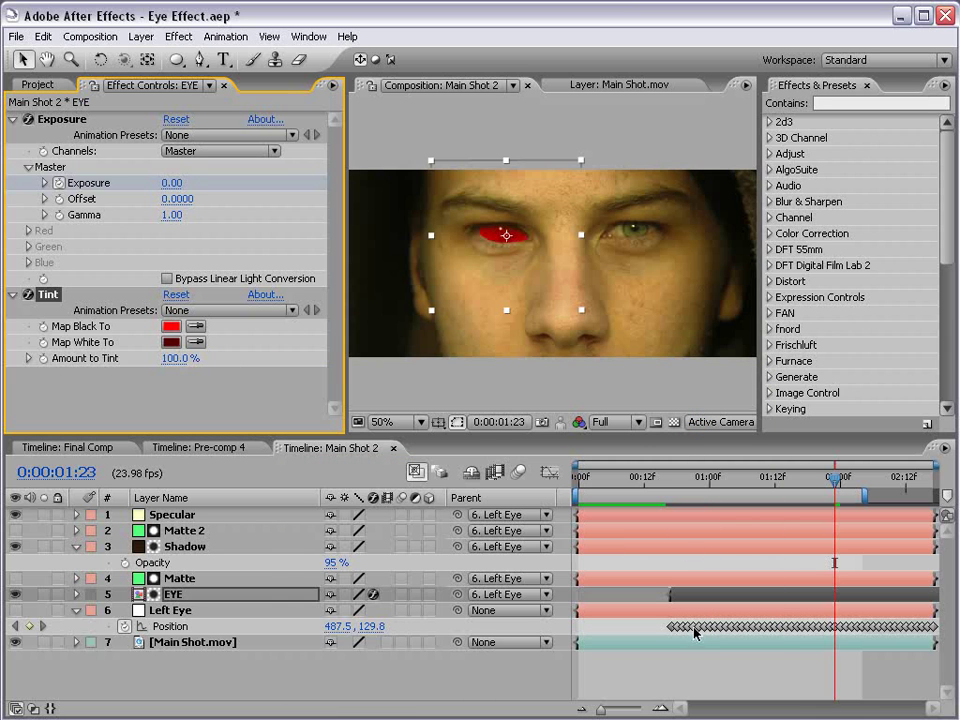
left_click_drag(172, 358, 105, 363)
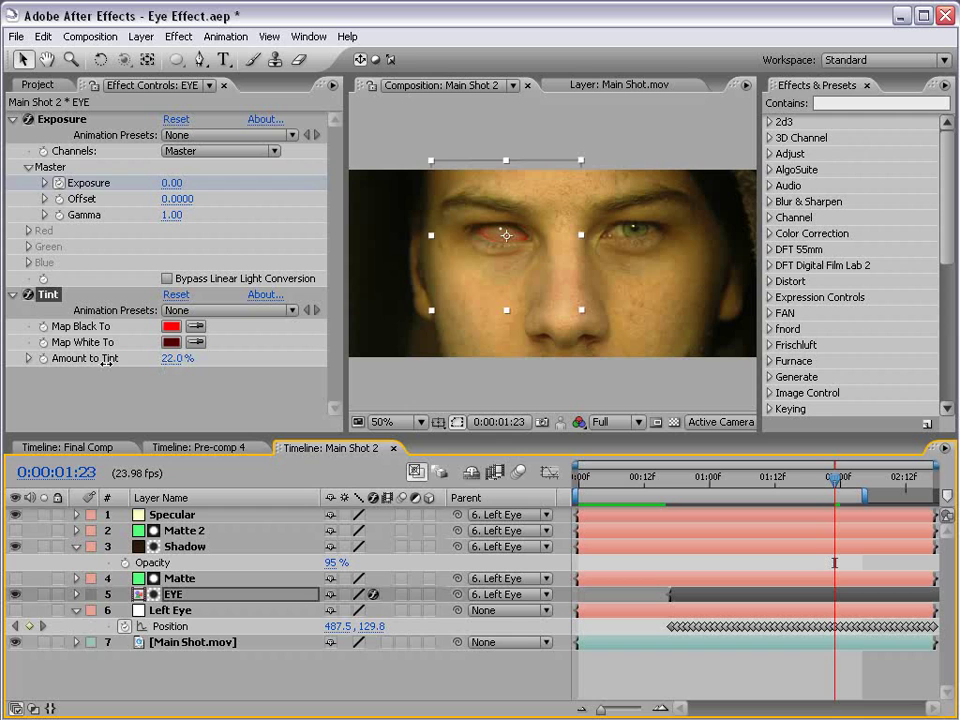
Step: Inspect the red-tinted eye up close and at 0:00:01:18, comparing the shot with the Tint effect off and on
left_click(572, 668)
scroll(602, 206, "up", 1)
scroll(598, 284, "down", 1)
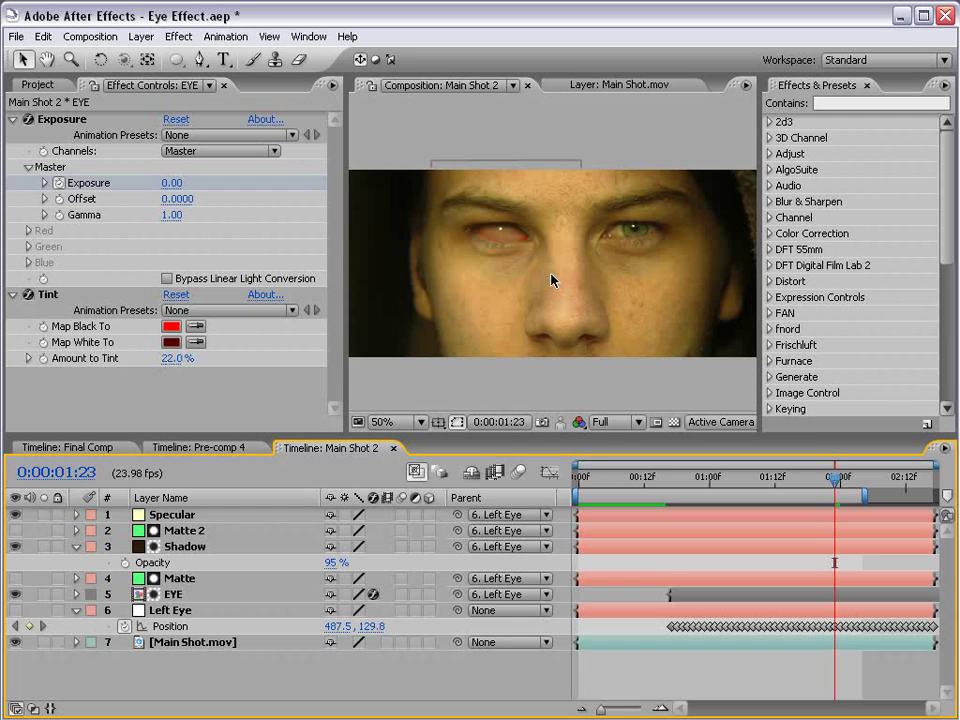
scroll(565, 300, "up", 1)
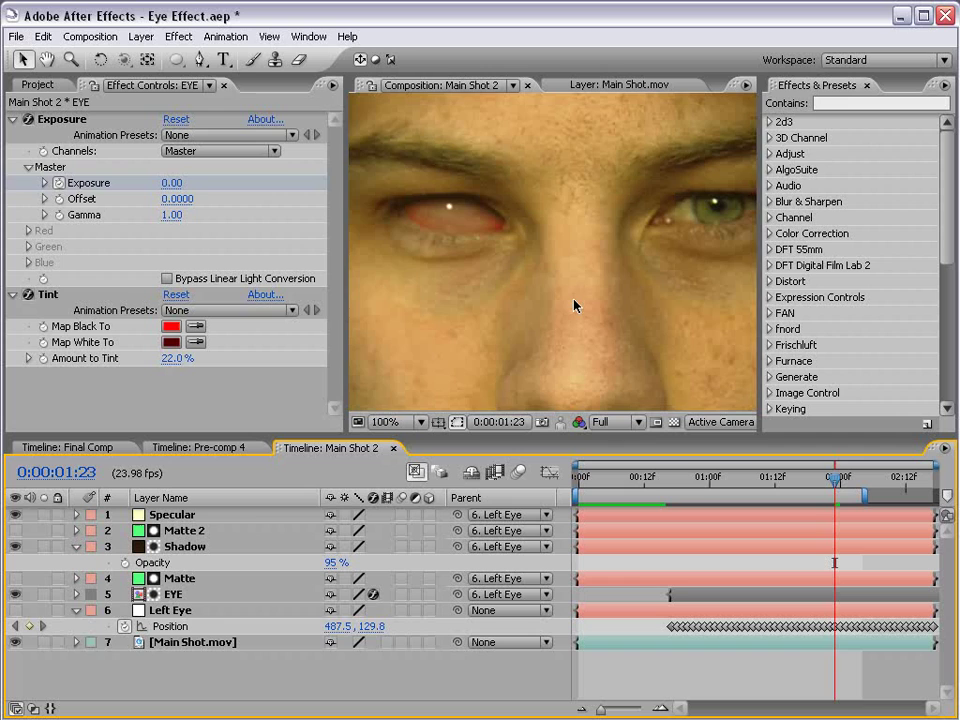
scroll(574, 306, "down", 1)
left_click_drag(843, 483, 808, 485)
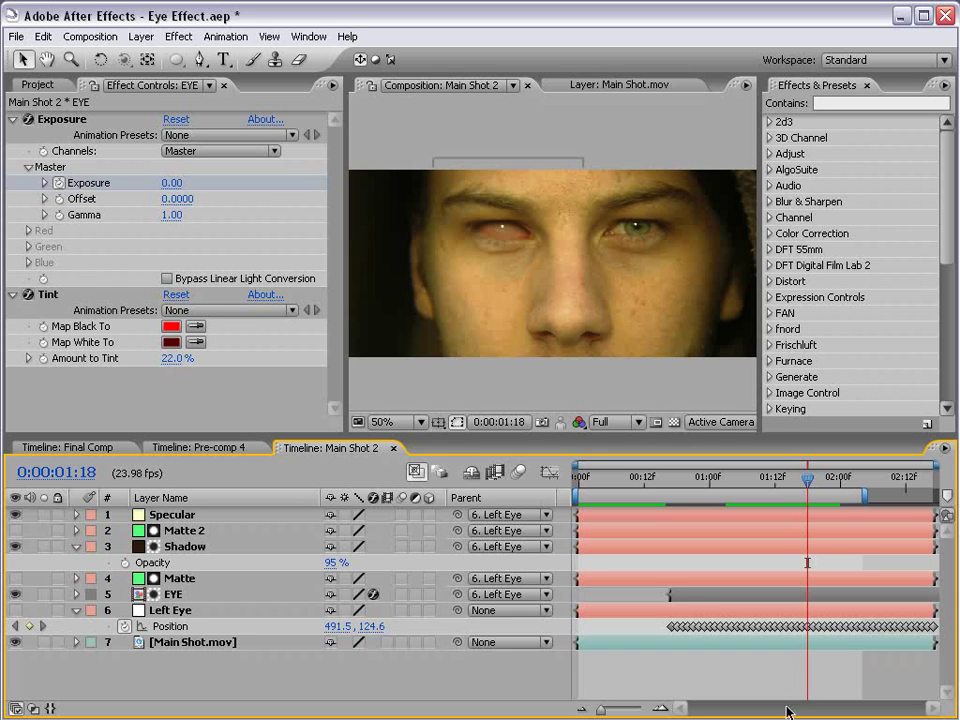
left_click(29, 296)
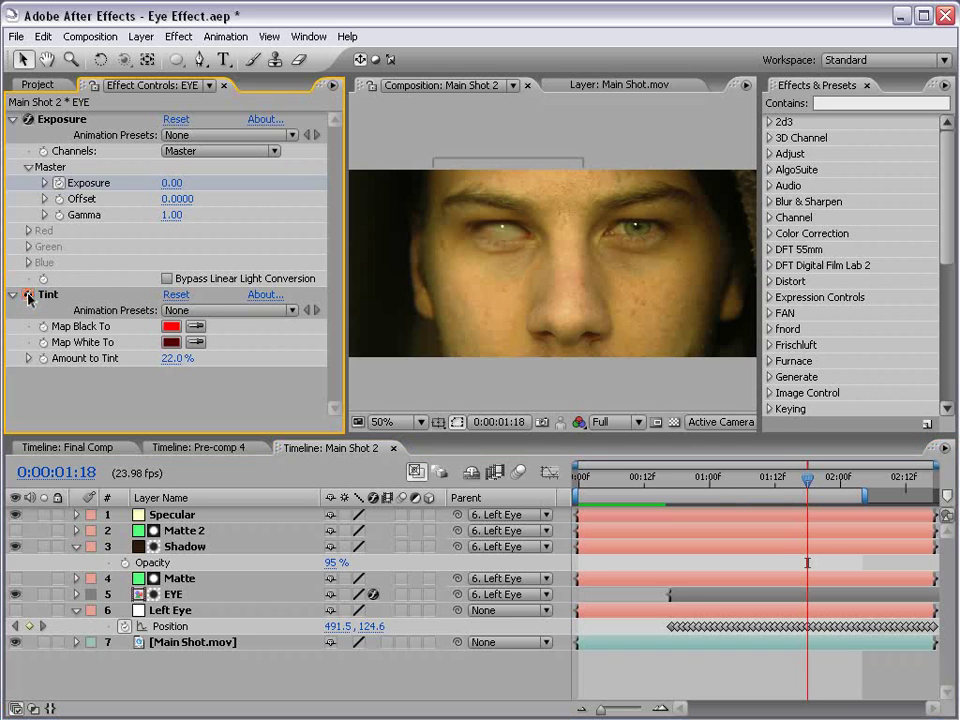
left_click(29, 296)
left_click(29, 296)
left_click(29, 296)
Step: Change the Tint's Map Black To colour to 2F0101, set Amount to Tint to 61%, and preview the composite
left_click(170, 327)
left_click(537, 620)
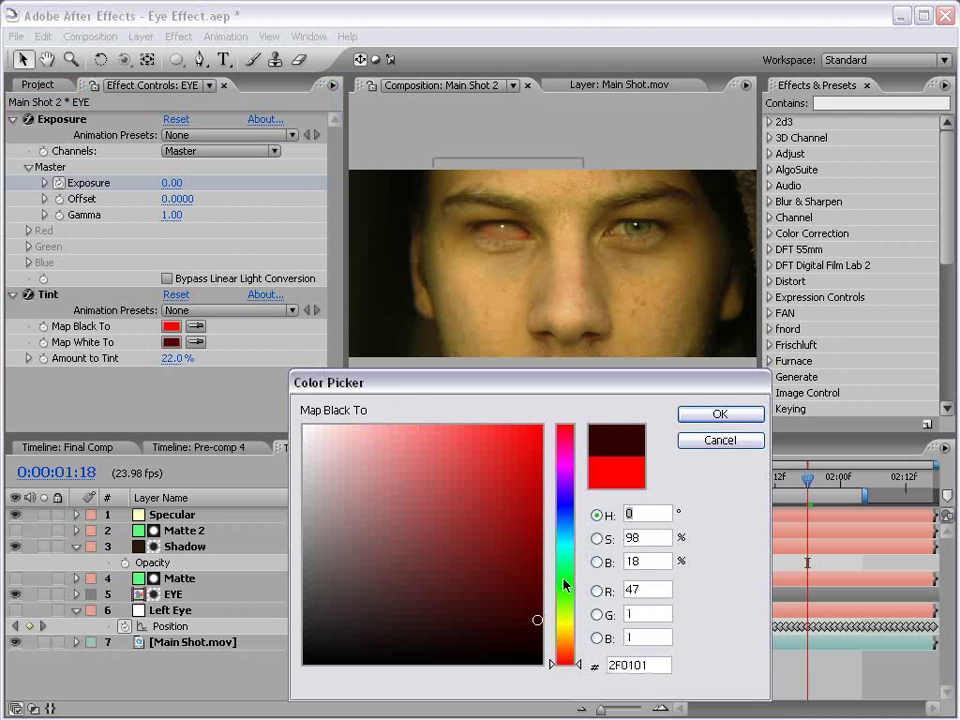
left_click(717, 416)
left_click_drag(182, 358, 213, 358)
left_click(633, 615)
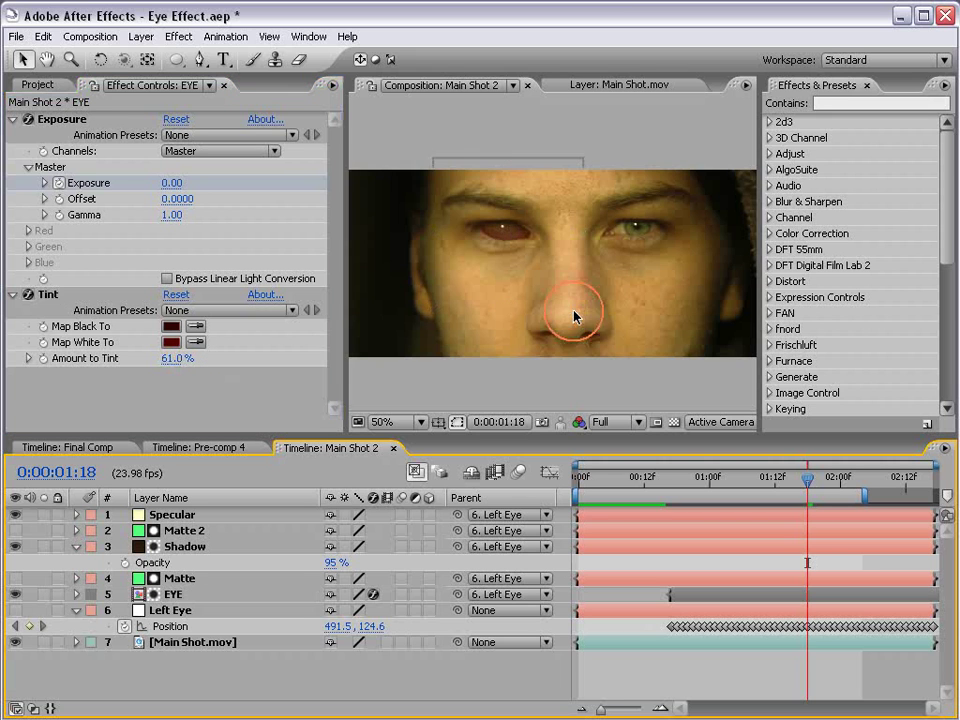
scroll(519, 268, "up", 1)
scroll(519, 268, "down", 1)
key("KP_0")
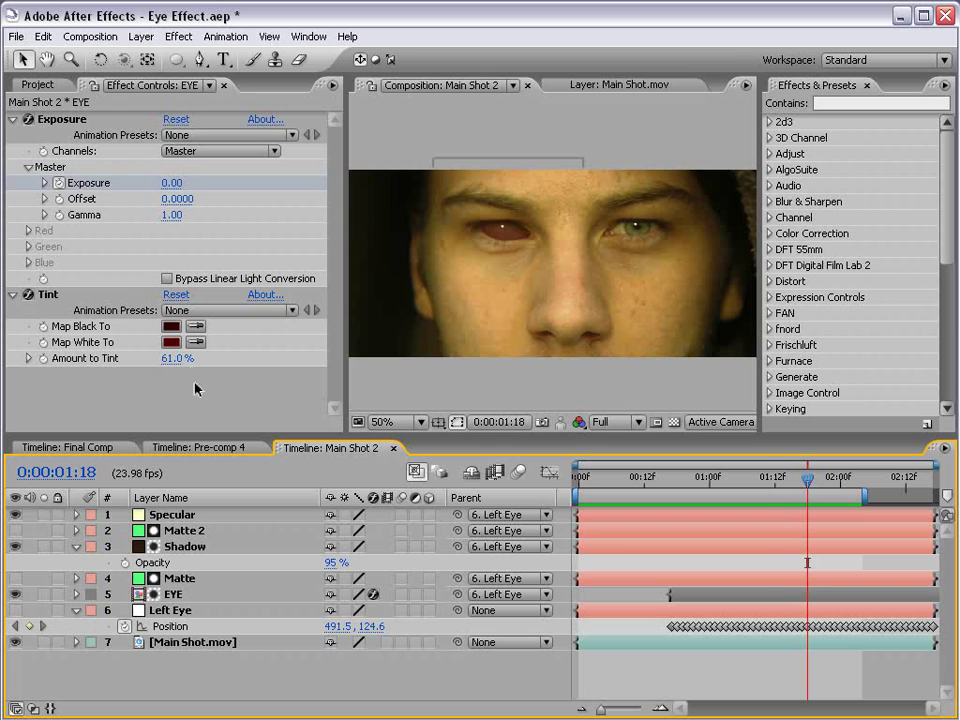
Step: Set the Tint's Map White To colour to dark grey 413D3D and Map Black To to black
left_click(172, 342)
left_click(315, 602)
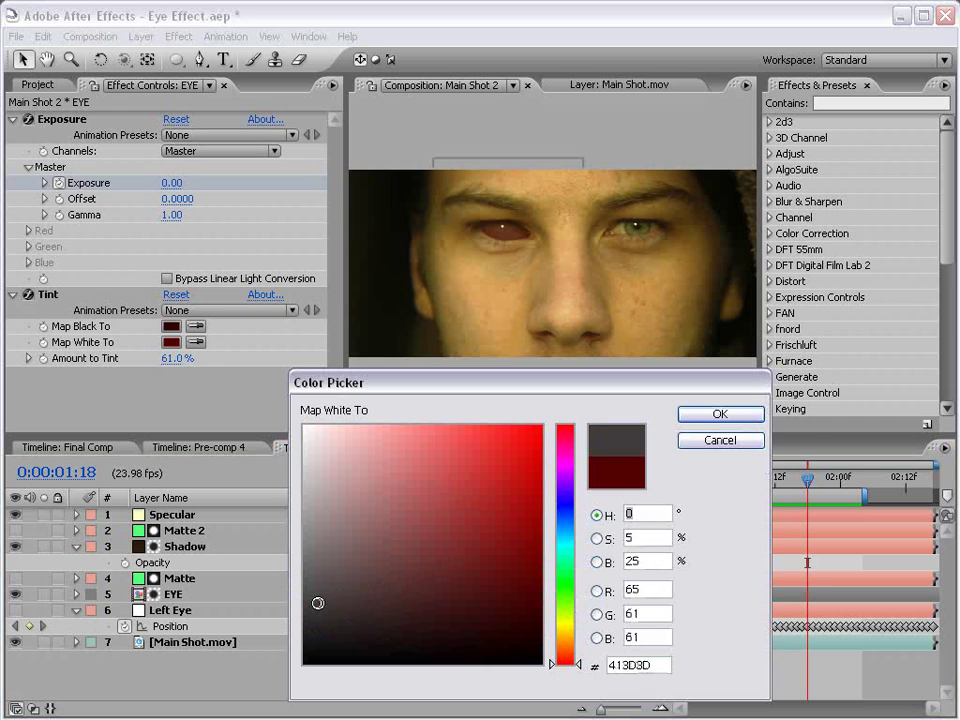
left_click(718, 413)
left_click(168, 326)
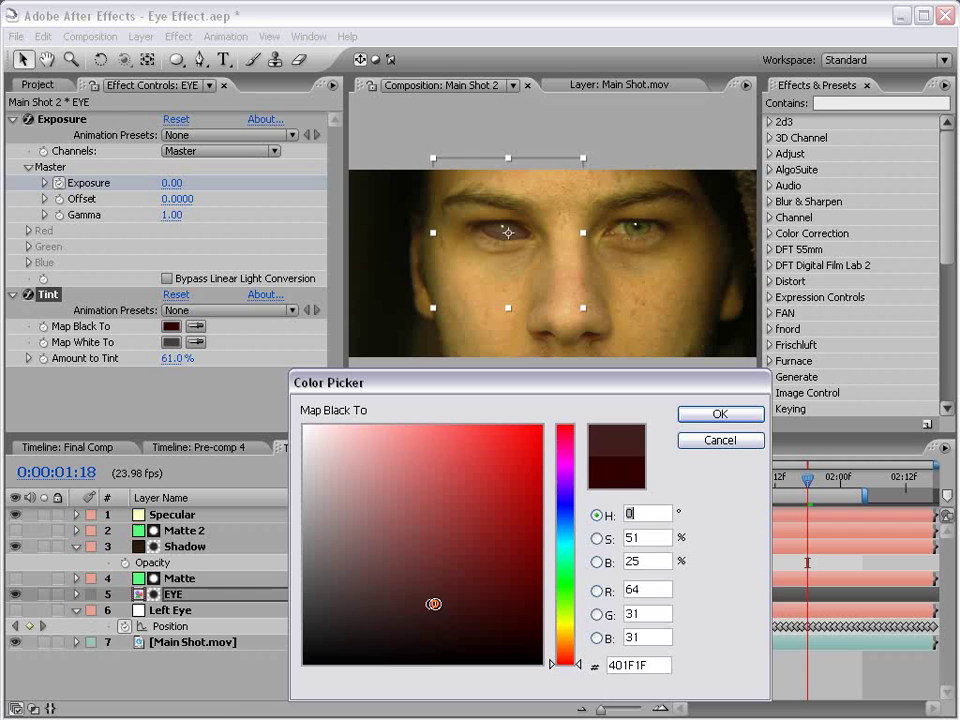
left_click(304, 622)
left_click(688, 413)
Step: Set the Tint's Amount to Tint to 77%, check the dark eye, and disable the Tint effect on the EYE layer
scroll(540, 258, "up", 1)
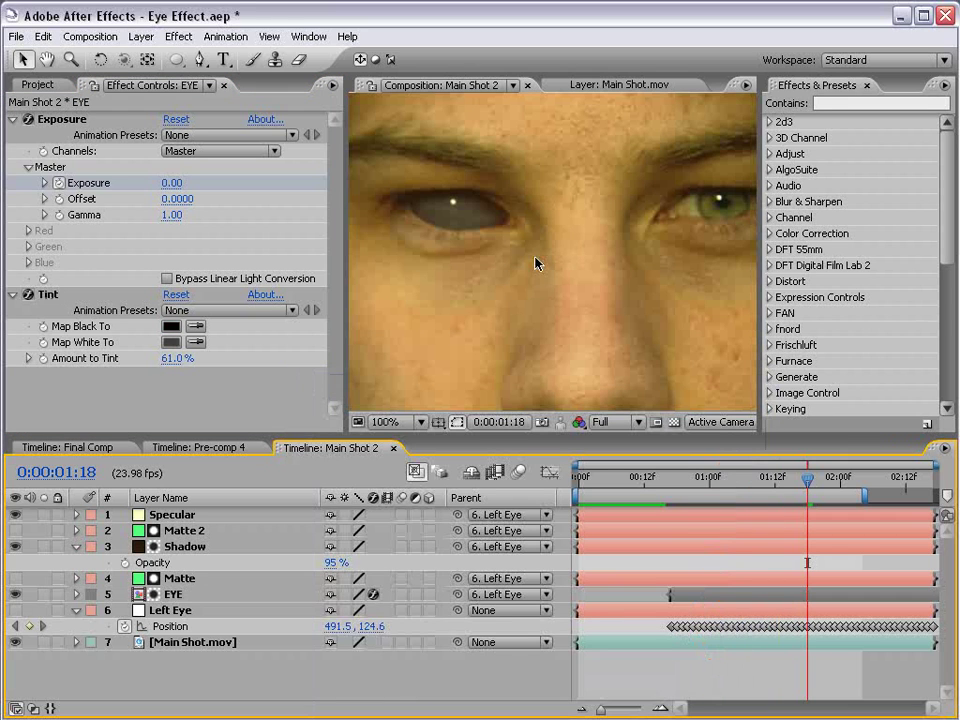
left_click_drag(172, 358, 191, 360)
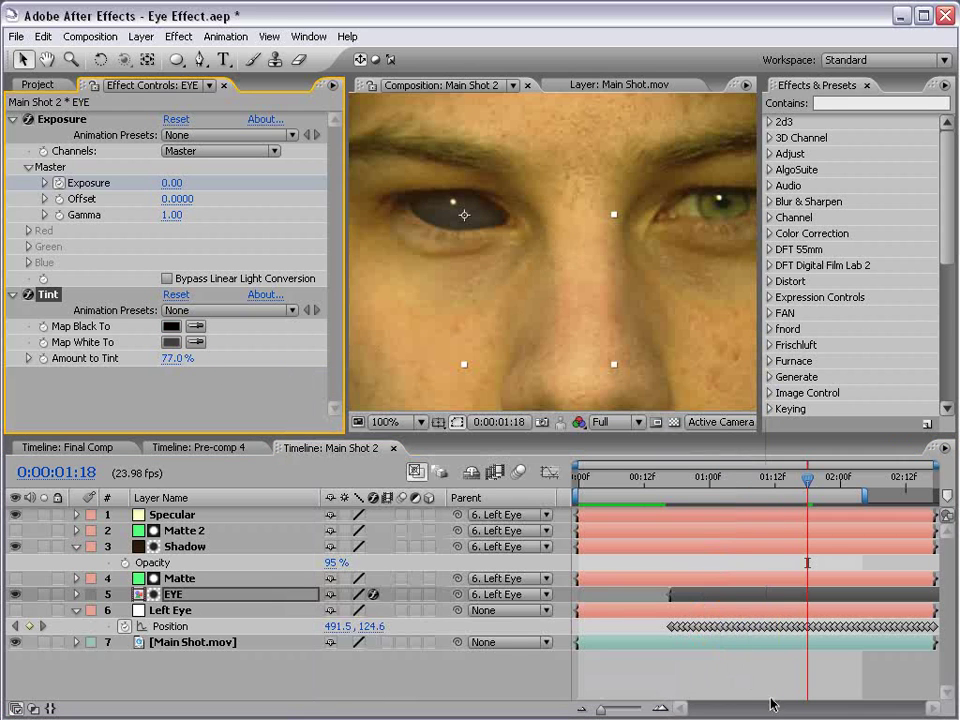
scroll(557, 393, "down", 1)
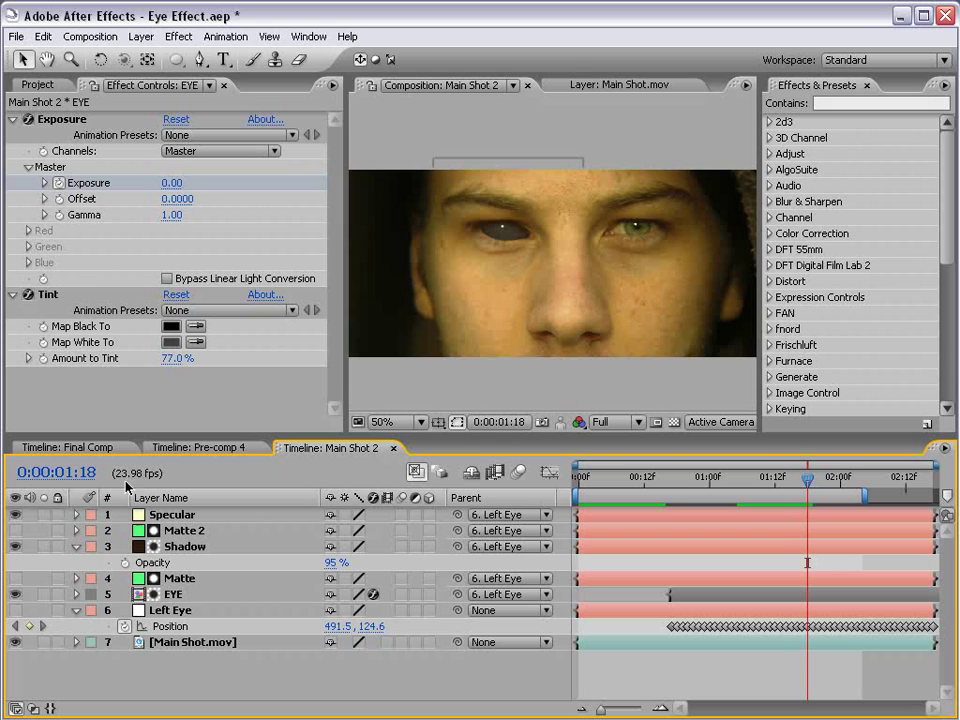
left_click(28, 294)
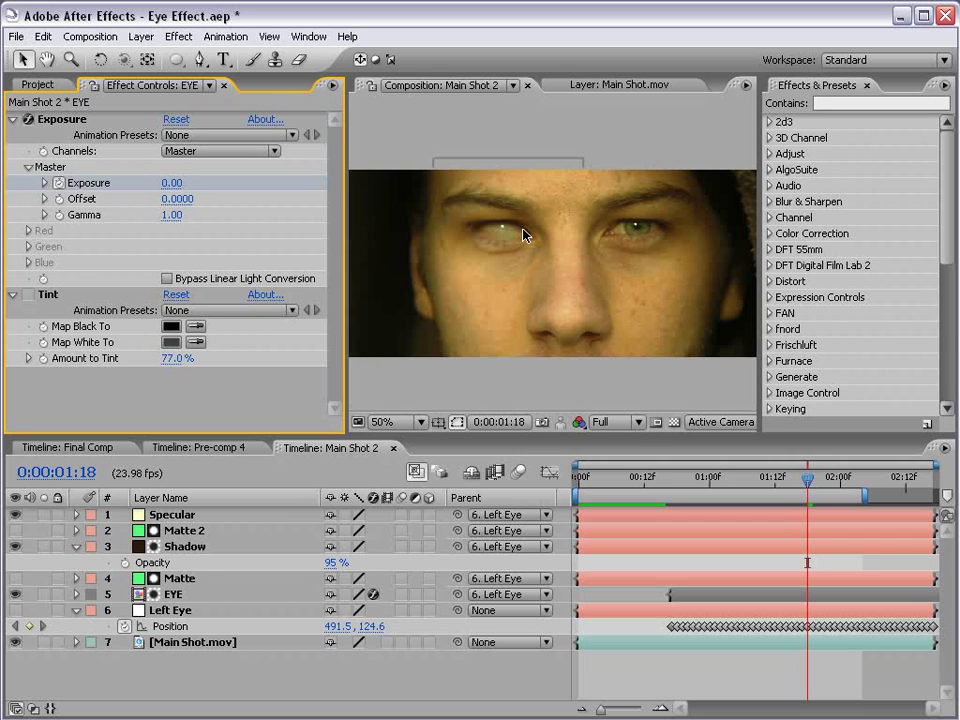
Step: In Pre-comp 4, make Dark Yellow Solid 1 and Eye.jpg visible and display the effect settings of Eye.jpg
left_click(165, 447)
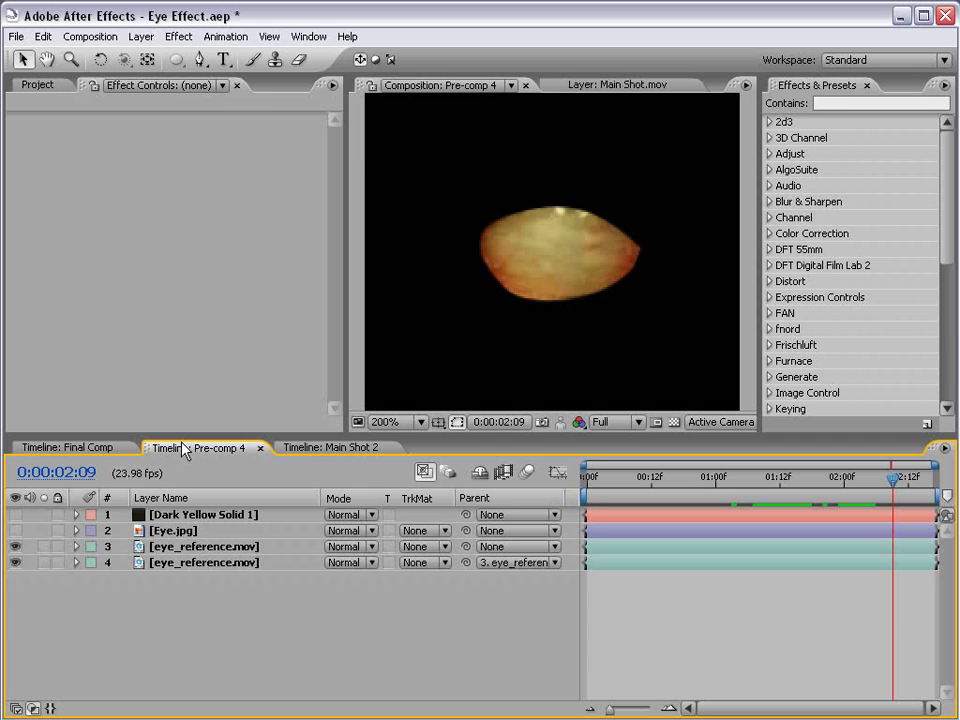
left_click(15, 514)
left_click(15, 530)
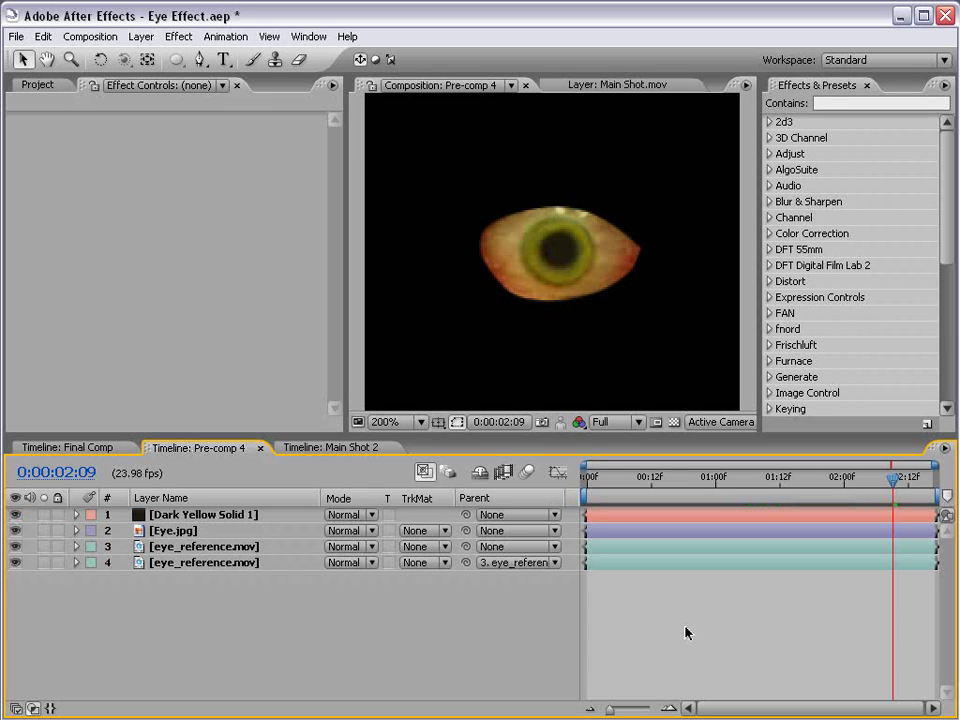
left_click(170, 514)
left_click(170, 532)
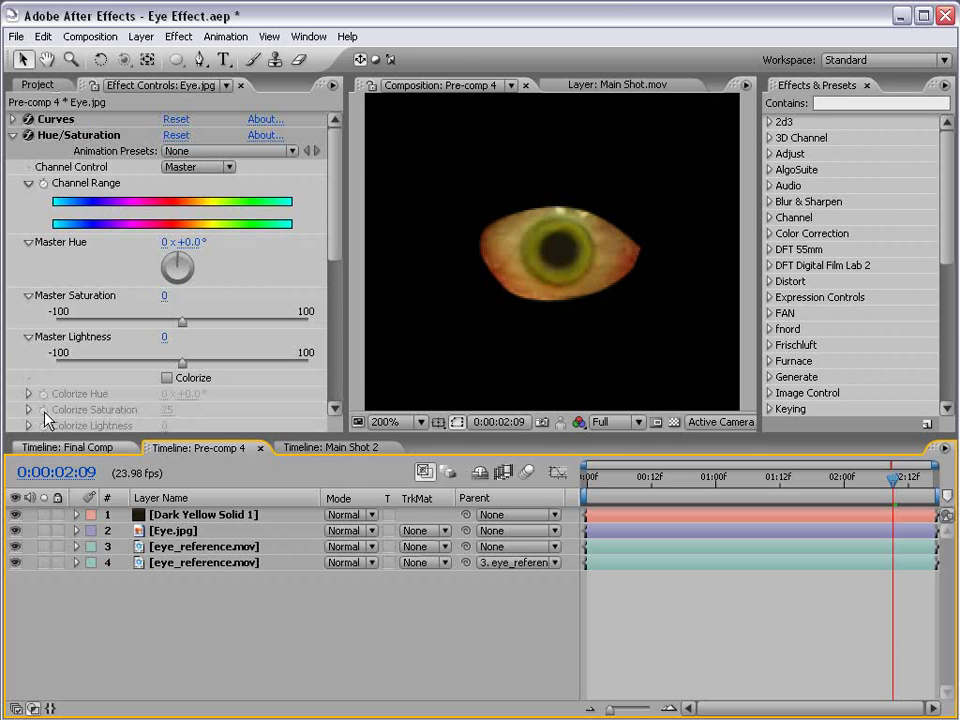
Step: Scrub through Pre-comp 4 and examine the animated Bulge effect that dilates the pupil on Eye.jpg
left_click(707, 632)
left_click(716, 488)
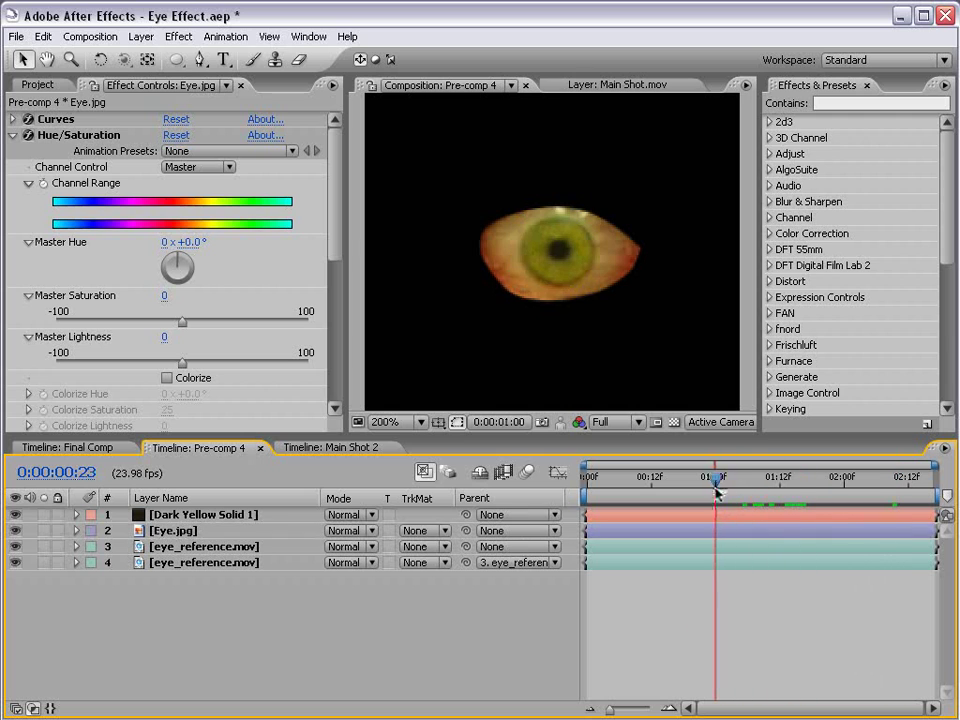
left_click(14, 135)
left_click(13, 151)
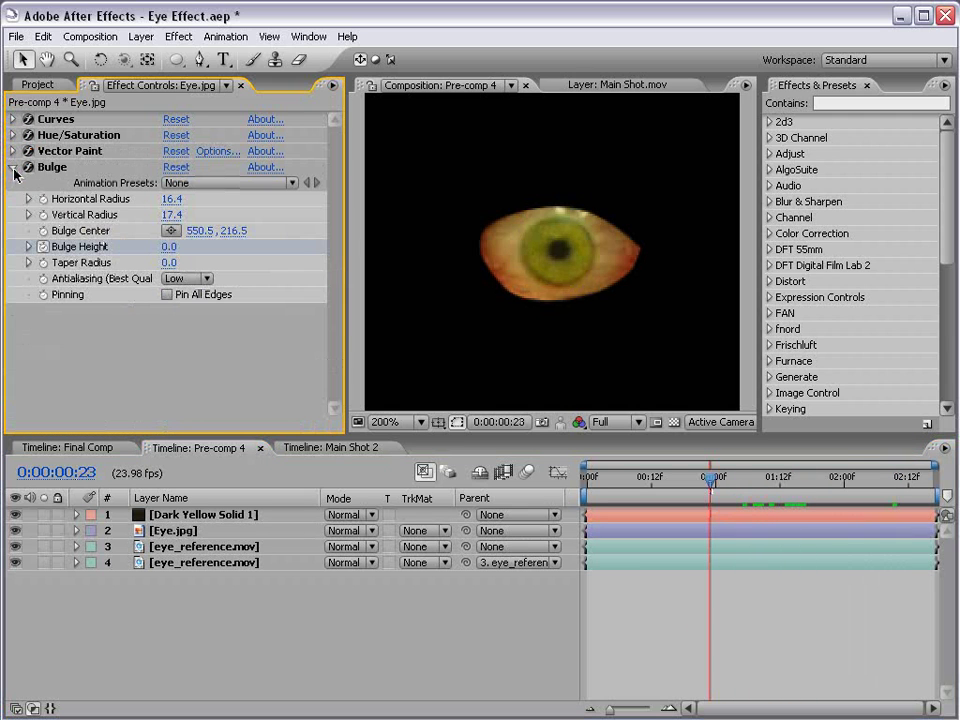
left_click_drag(729, 476, 881, 507)
Step: Scrub the Final Comp and Main Shot 2 compositions to compare how the replaced eye looks in each
left_click(72, 447)
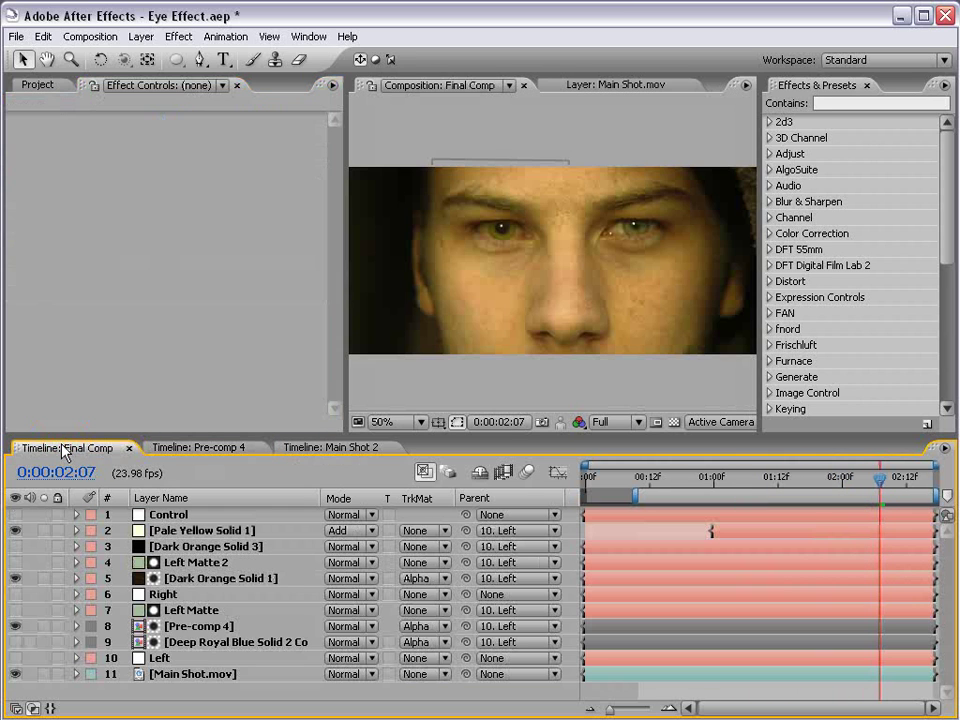
left_click_drag(862, 487, 819, 505)
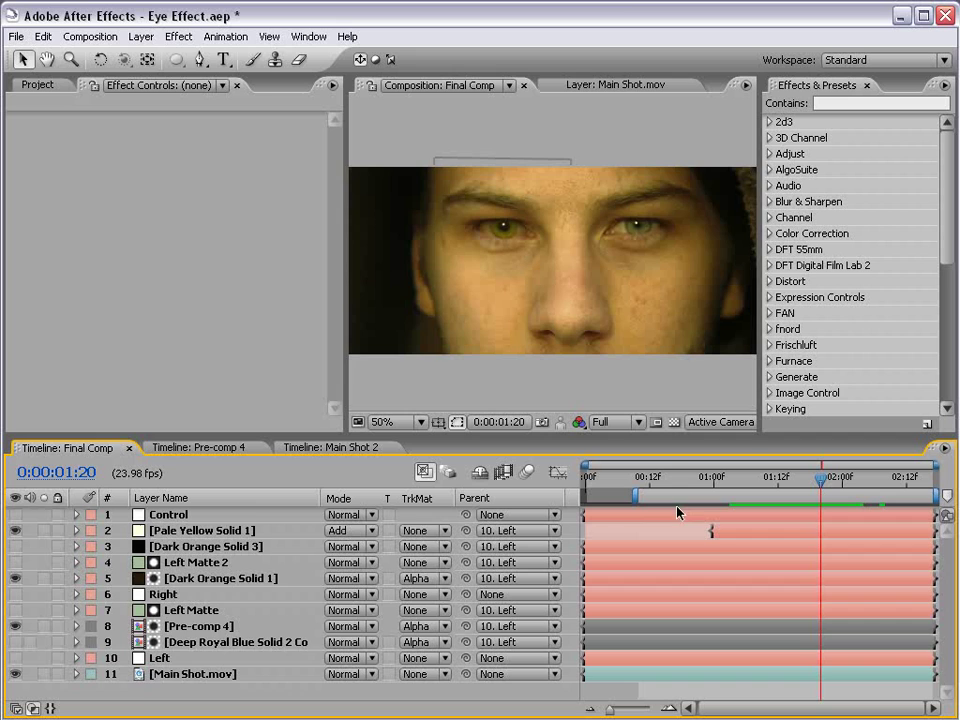
left_click(182, 447)
left_click(338, 447)
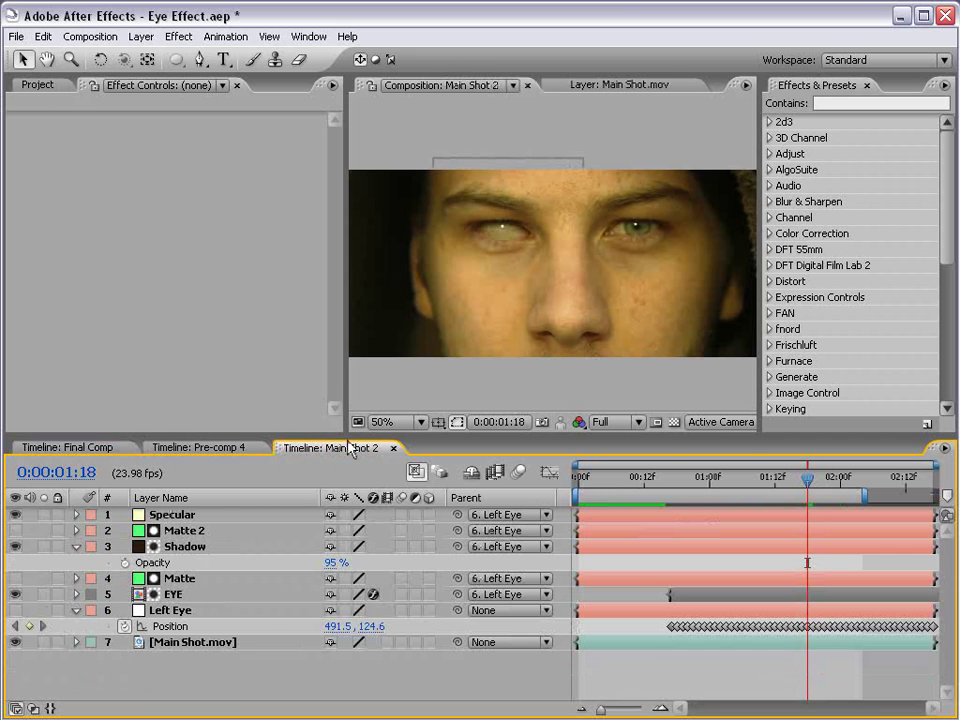
left_click_drag(807, 481, 786, 489)
left_click(729, 676)
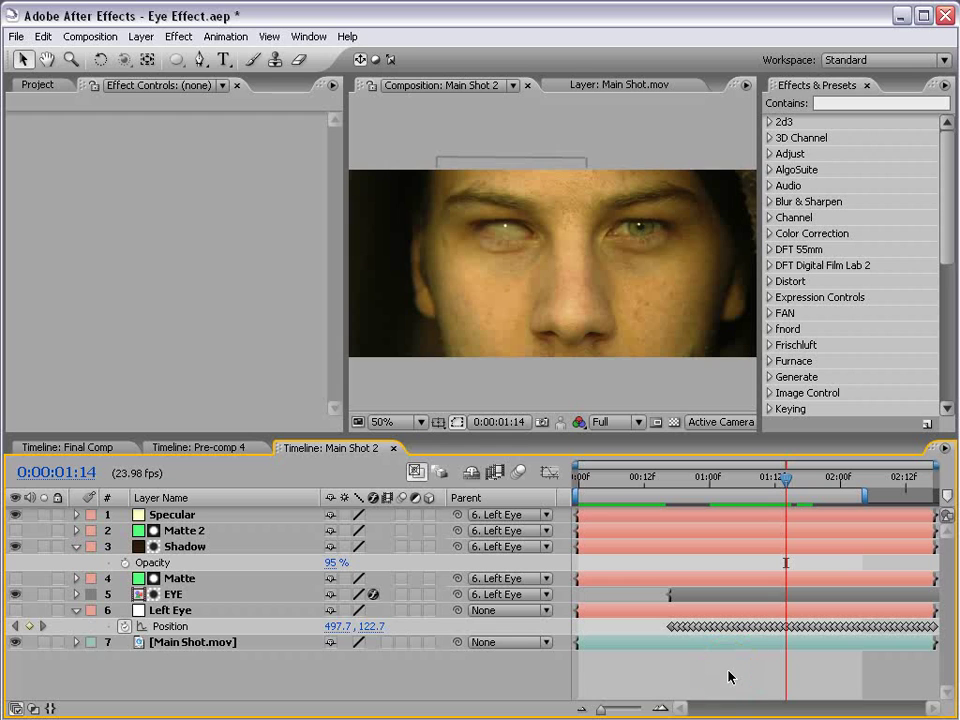
Step: In Pre-comp 4, reveal the keyframes of Eye.jpg and delete the second Bulge Height keyframe
left_click(198, 447)
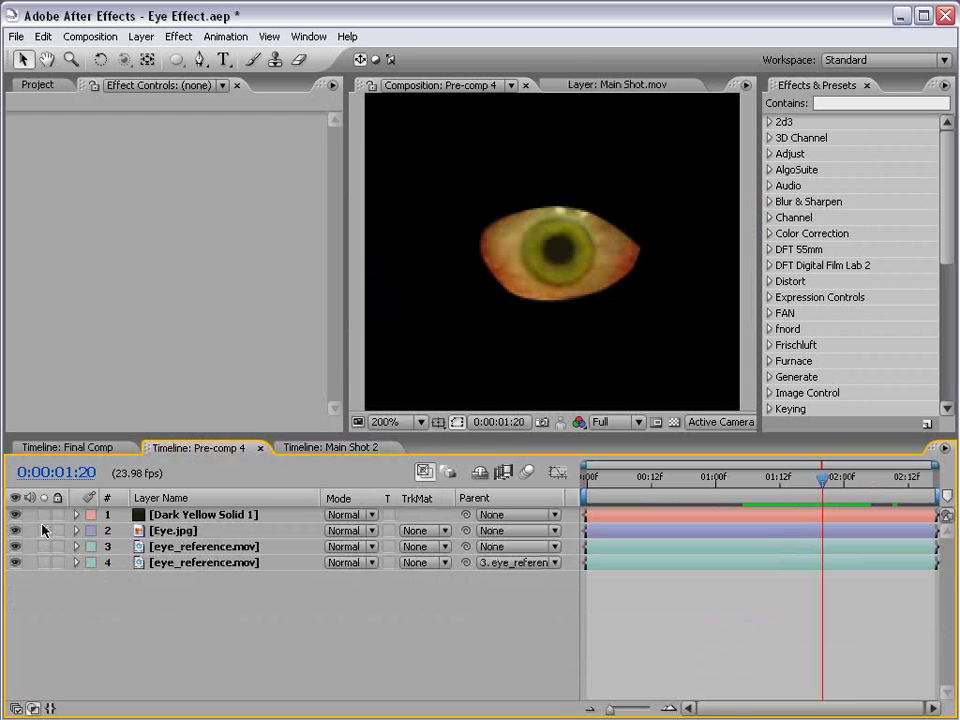
left_click(163, 532)
key("u")
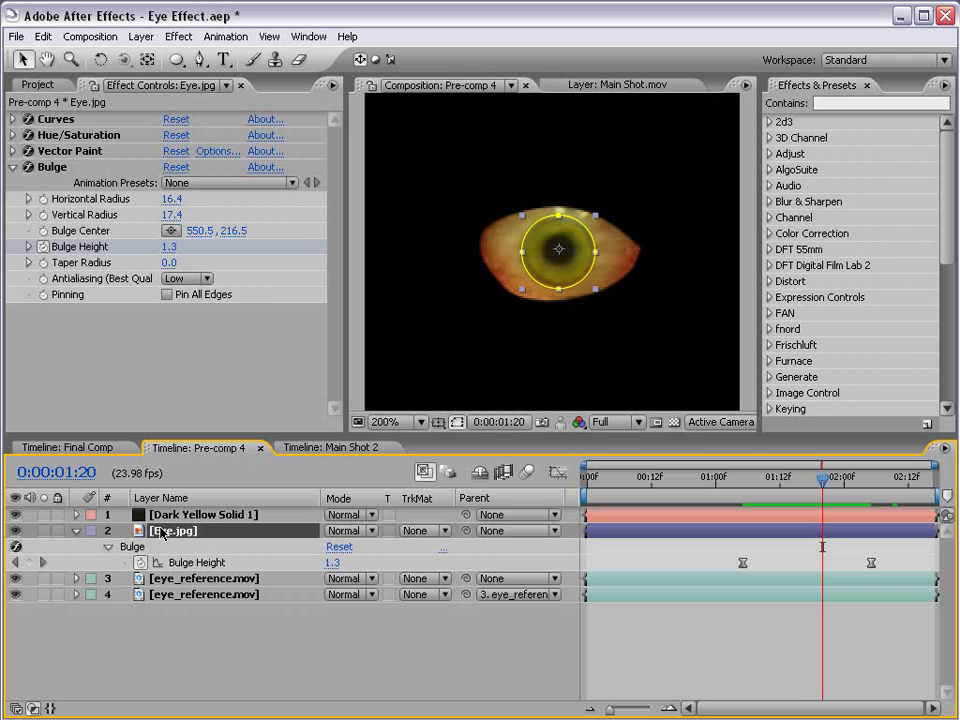
left_click(872, 563)
key("Delete")
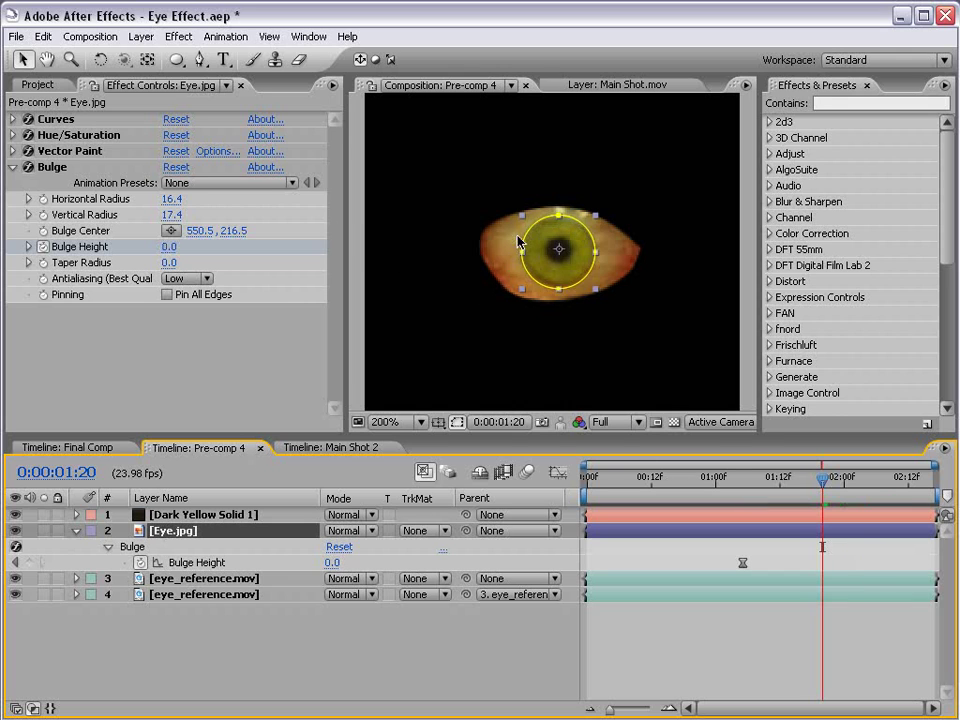
Step: Delete the round pupil mask from Dark Yellow Solid 1 and set the layer's opacity to 61%
left_click(199, 60)
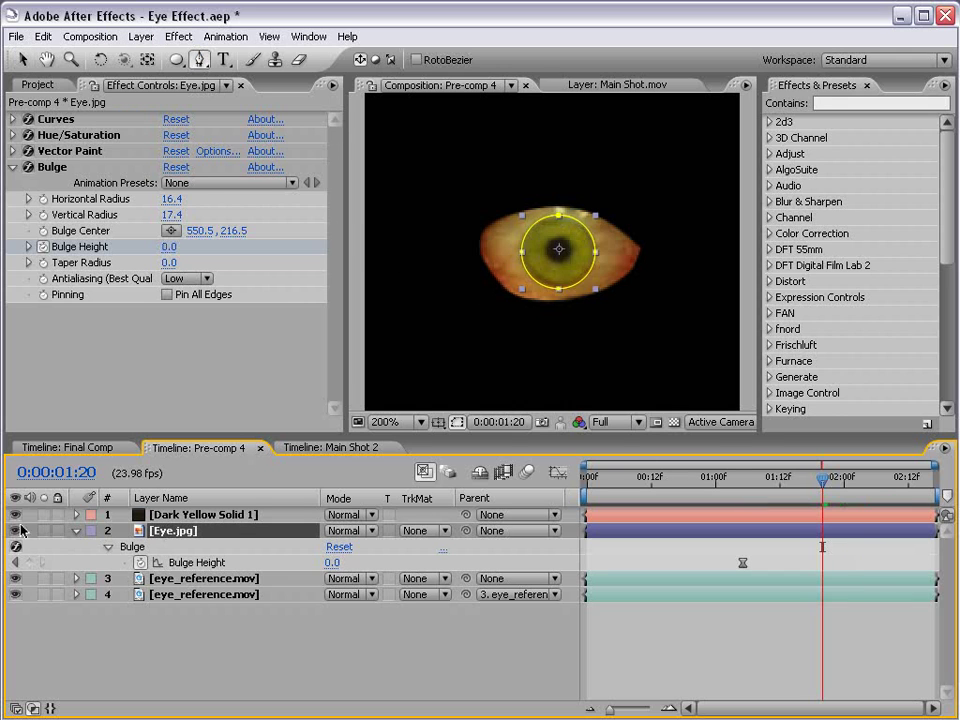
key("ctrl+Up")
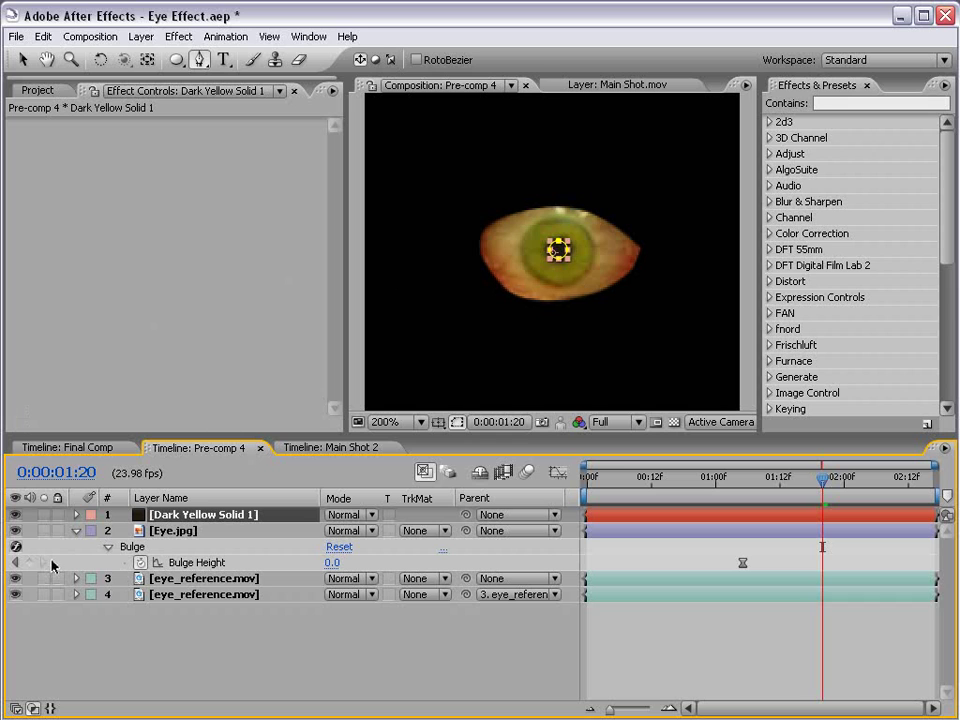
key("m")
left_click(139, 529)
key("Delete")
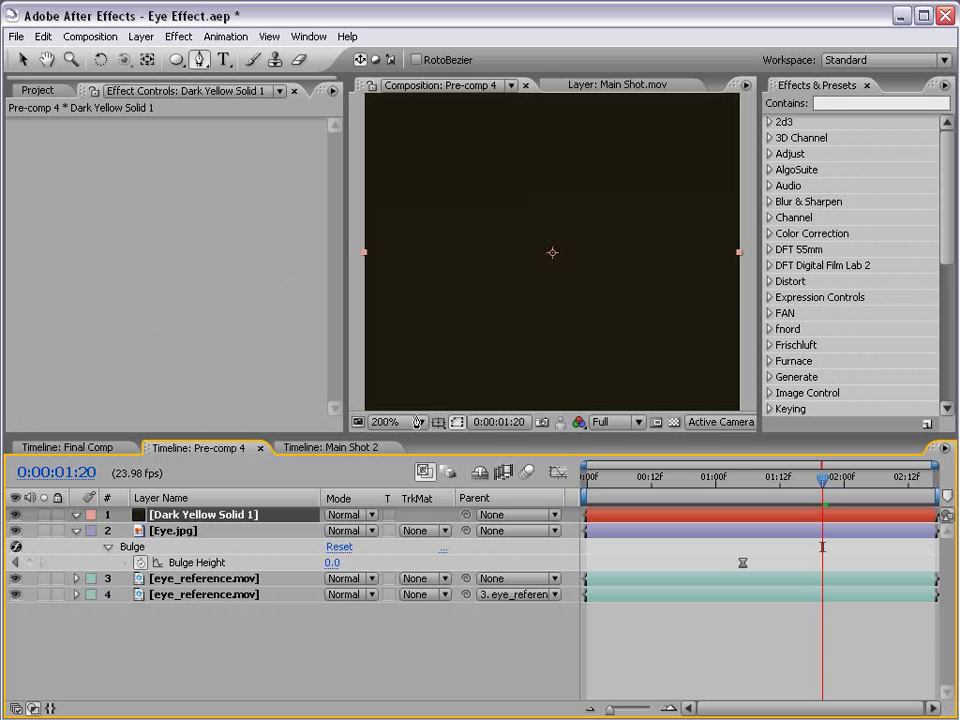
key("t")
left_click_drag(335, 530, 368, 274)
Step: Draw a closed, vertical cat-eye slit mask with the Pen tool over the pupil on Dark Yellow Solid 1
scroll(585, 294, "up", 2)
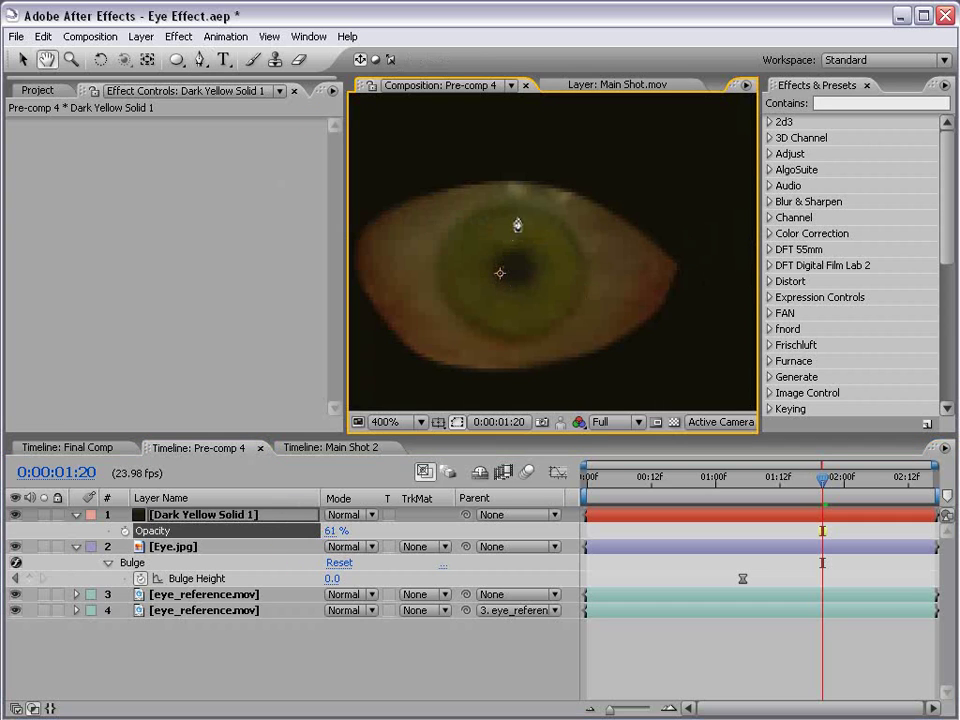
key("g")
left_click(514, 213)
left_click_drag(495, 264, 513, 334)
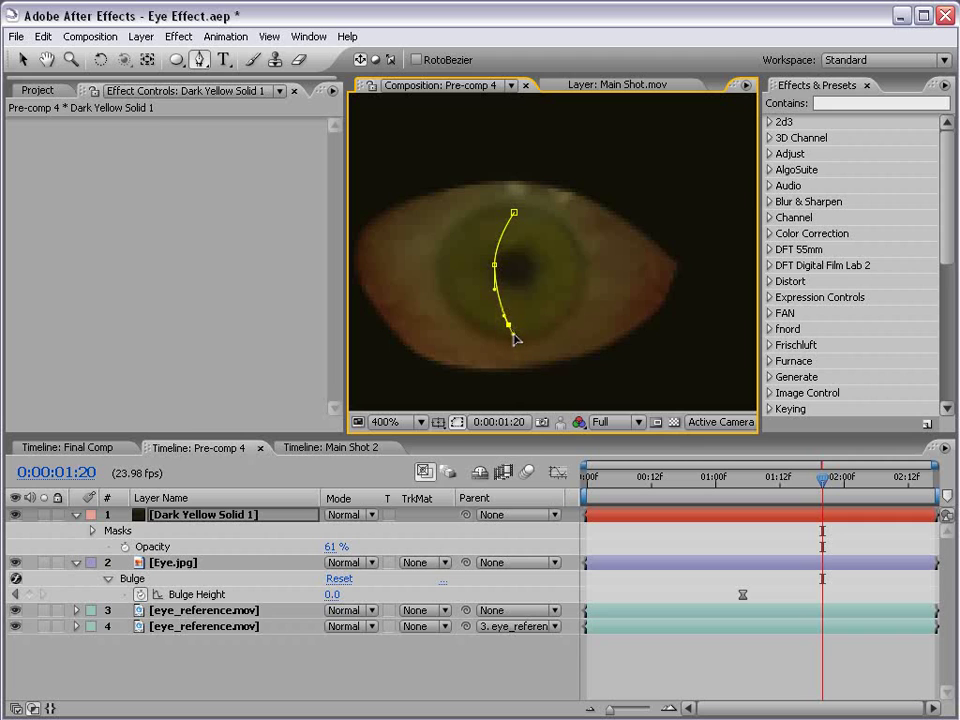
left_click_drag(536, 269, 536, 250)
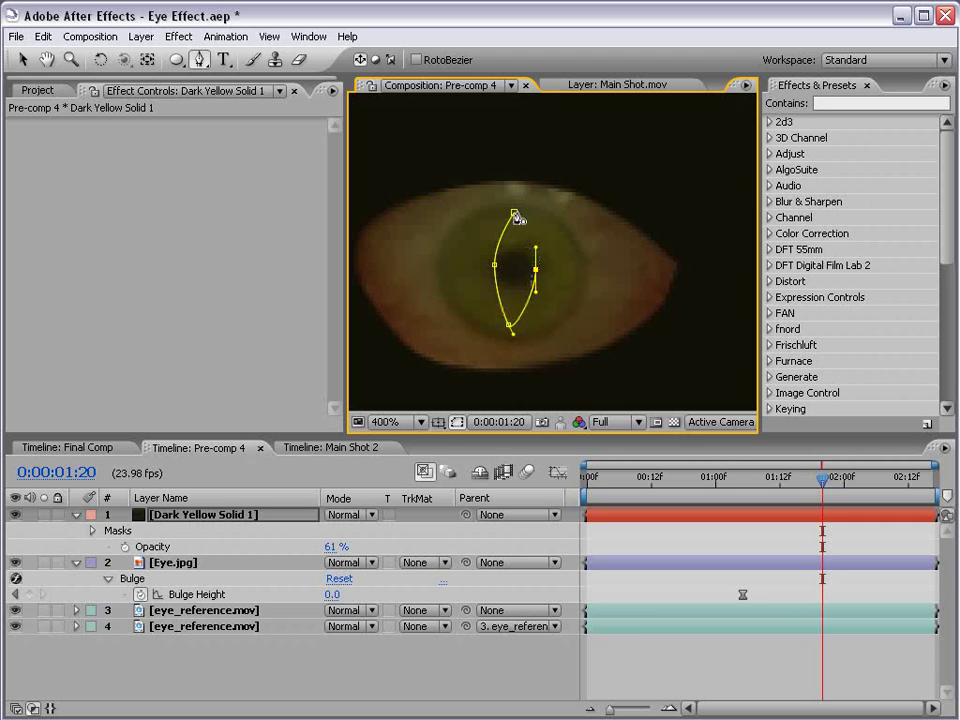
left_click(514, 213)
key("v")
left_click(523, 272)
Step: Set the Mask Feather of the slit mask on Dark Yellow Solid 1 to 1.0 pixels
key("t")
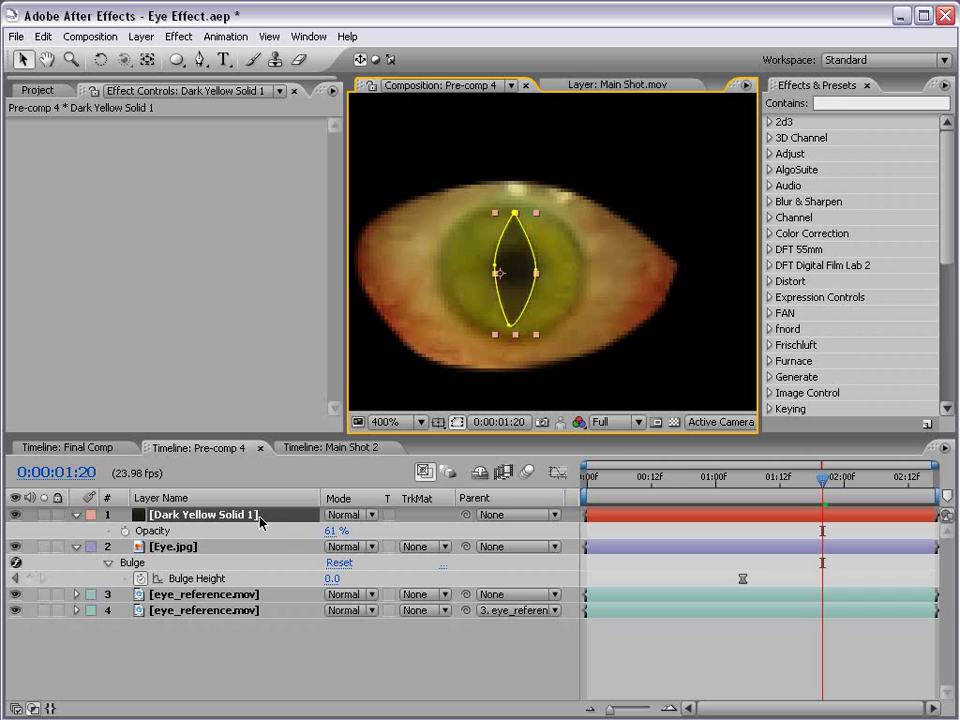
key("f")
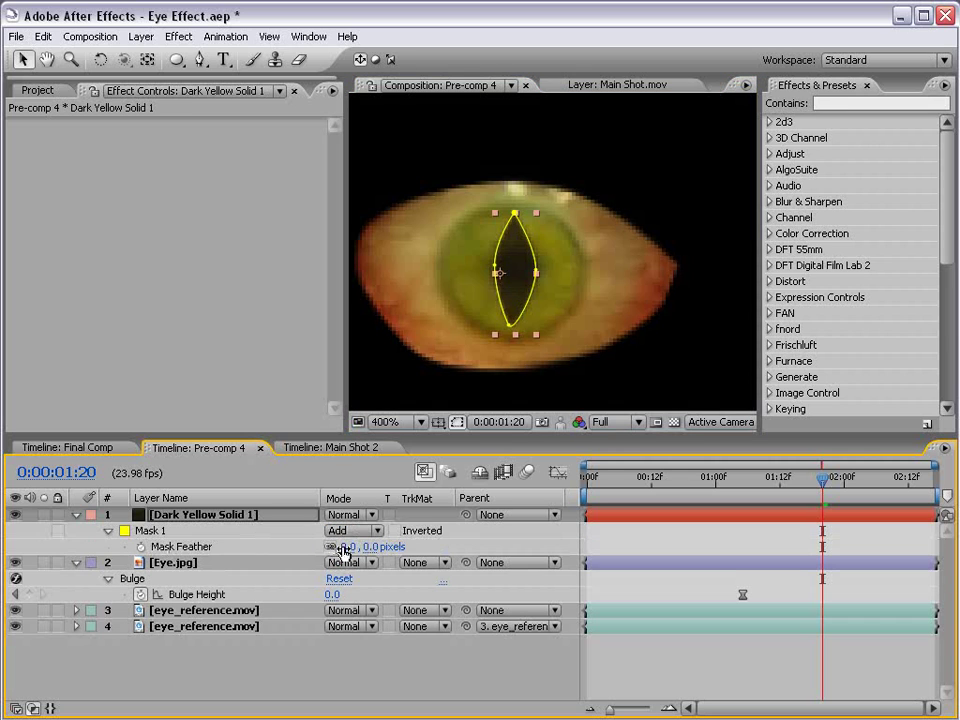
left_click_drag(362, 552, 360, 549)
left_click(324, 492)
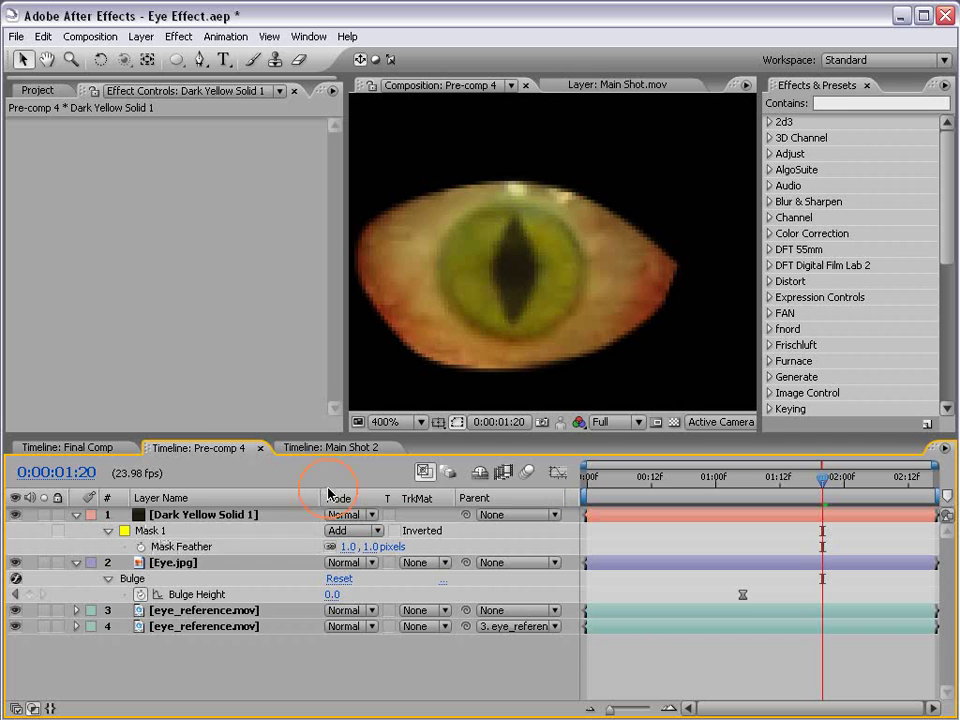
Step: Raise the opacity of Dark Yellow Solid 1 to 85% and check the slit pupil
left_click(248, 515)
key("t")
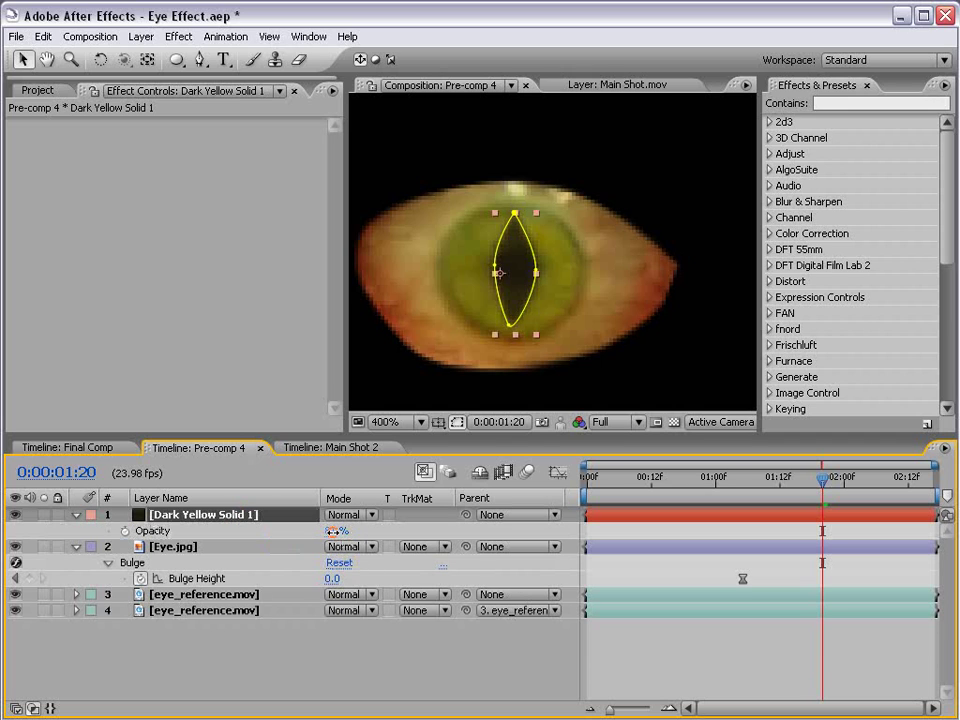
left_click_drag(333, 531, 337, 537)
left_click(533, 376)
scroll(532, 358, "down", 1)
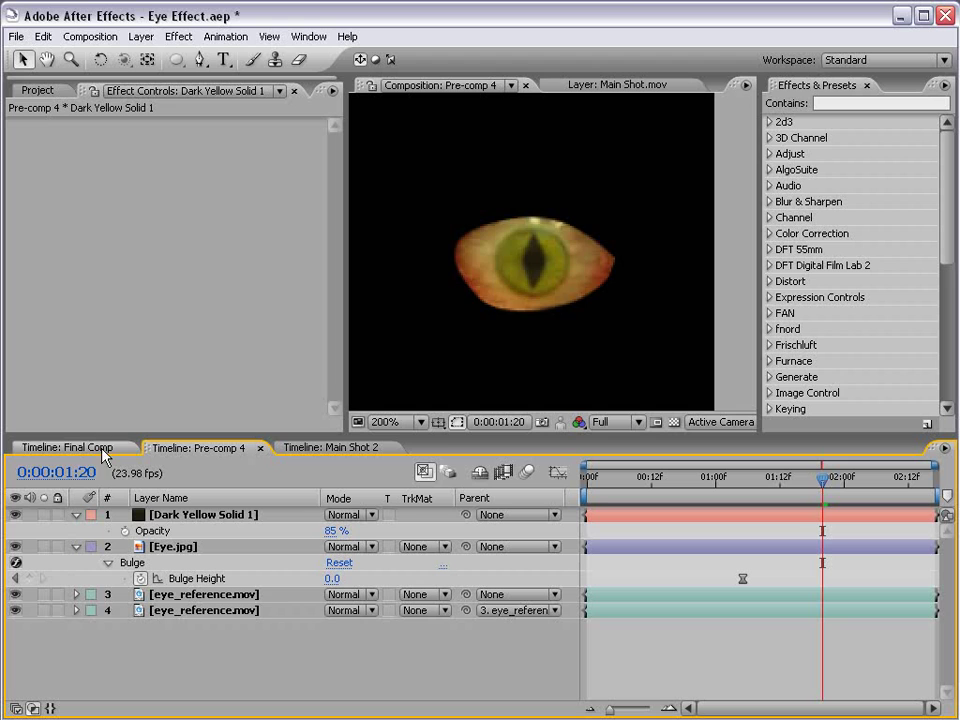
Step: Nudge the lower tip of the slit mask under its upper tip and preview the cat eye in Final Comp
scroll(569, 302, "up", 1)
left_click(615, 515)
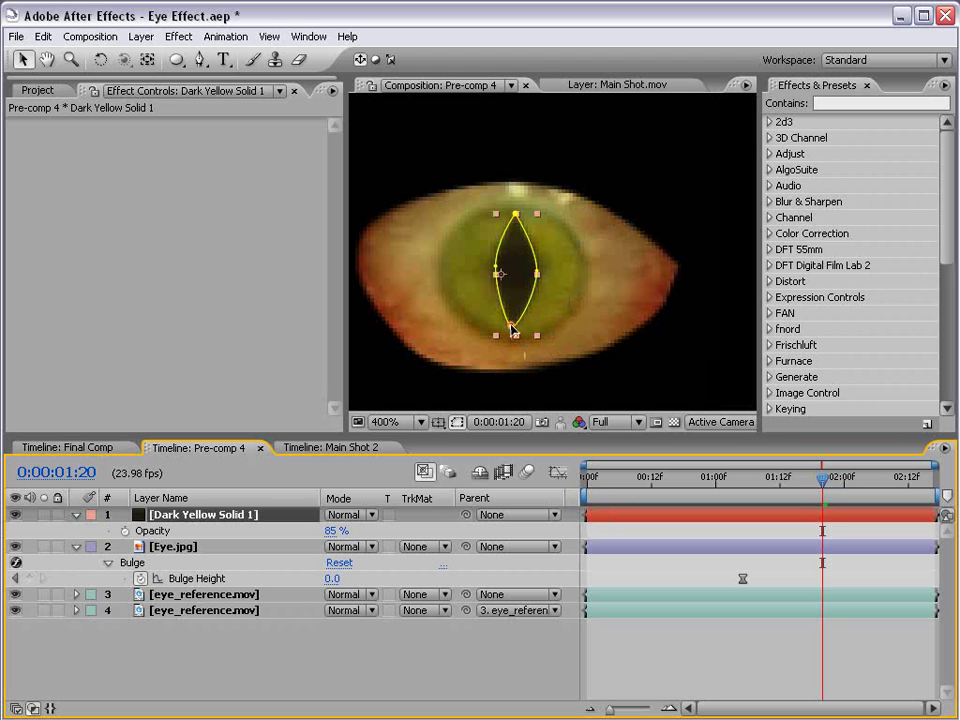
left_click_drag(510, 325, 514, 329)
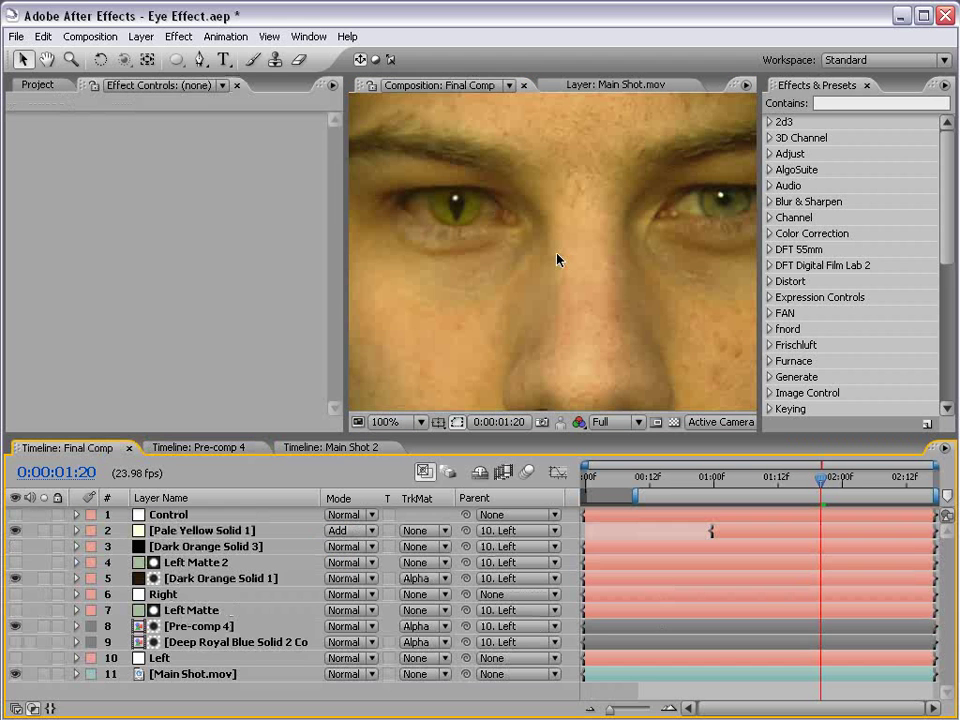
key("KP_0")
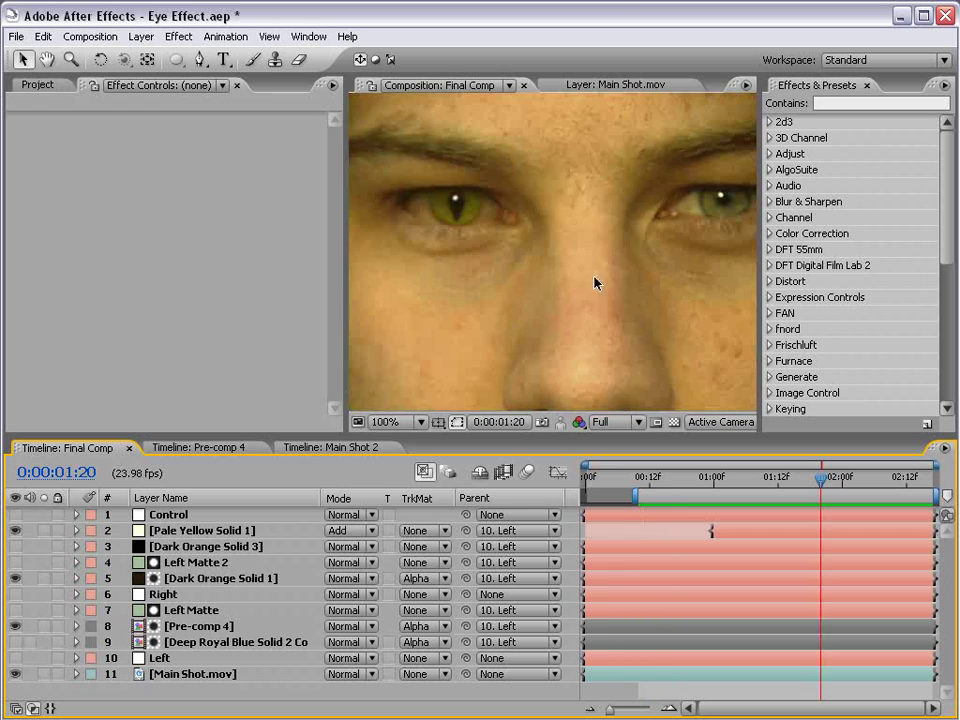
scroll(594, 283, "down", 2)
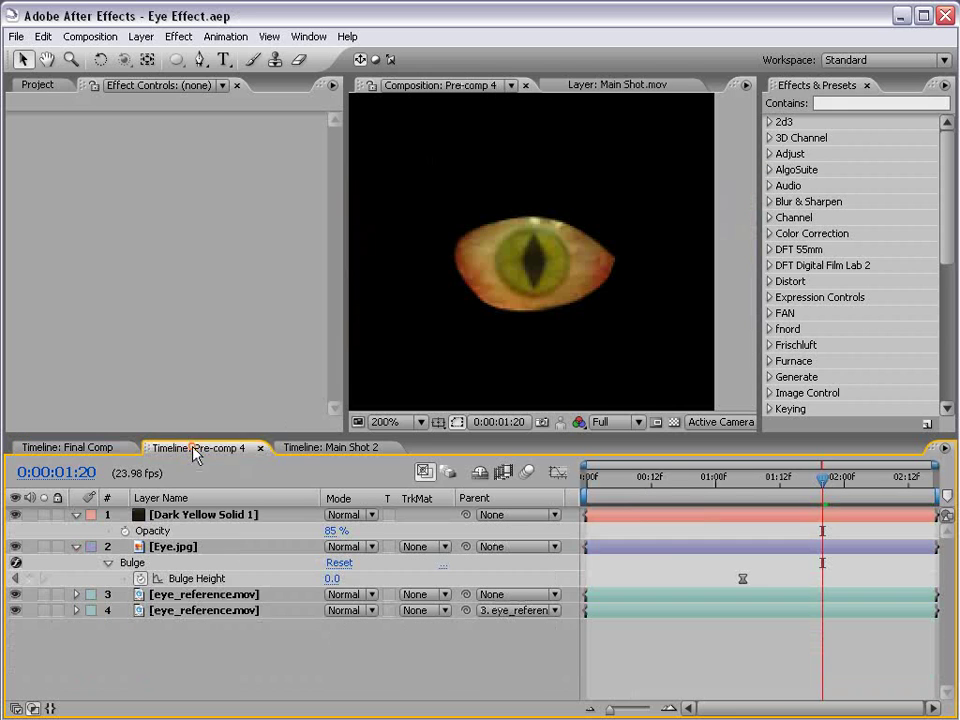
Step: In Pre-comp 4, hide Dark Yellow Solid 1, collapse the properties of both upper layers, and move the time to 0:00:02:05
left_click(198, 447)
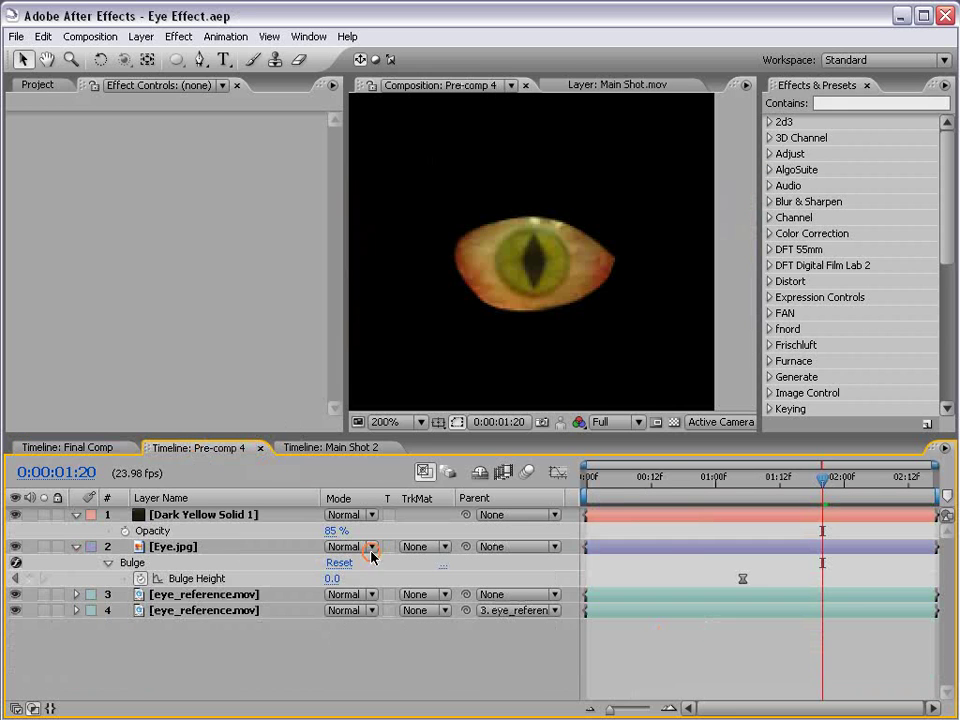
left_click(15, 514)
left_click(76, 547)
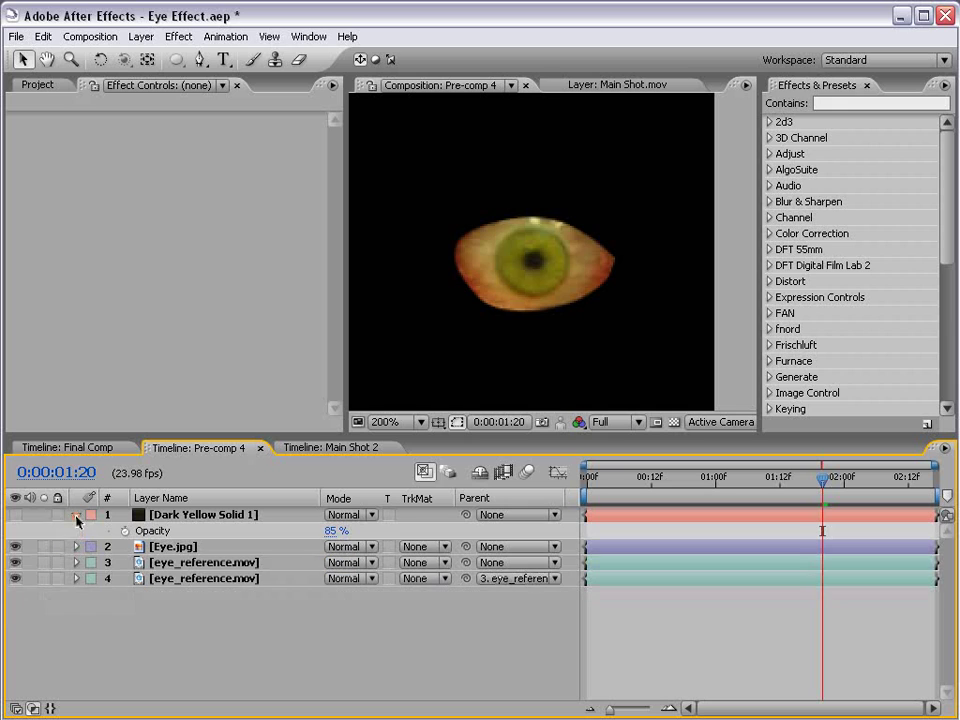
left_click(76, 514)
left_click_drag(818, 481, 871, 486)
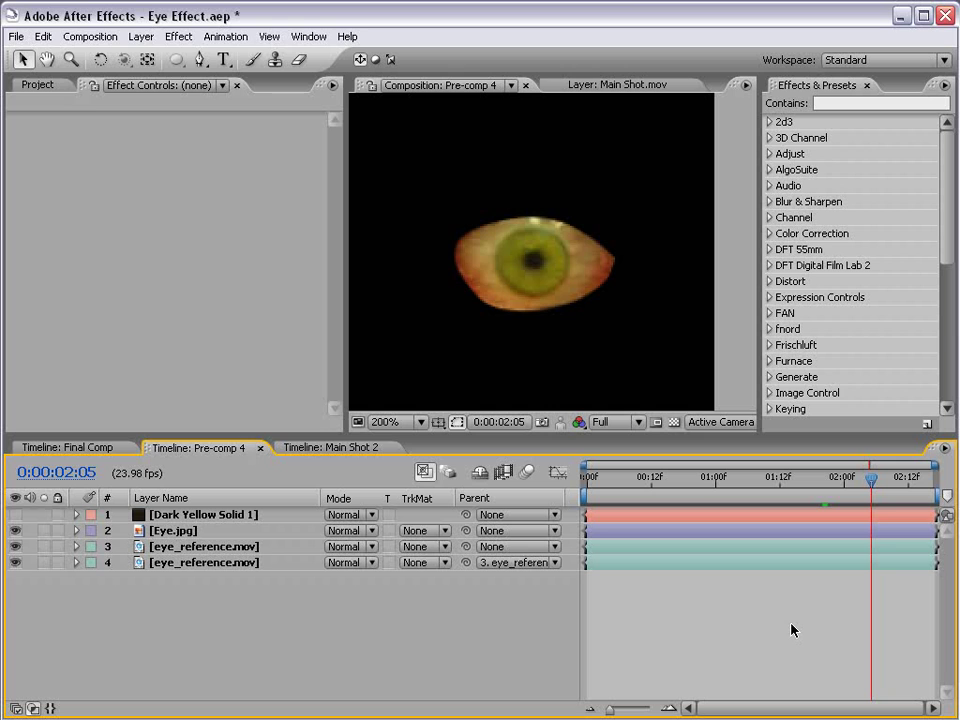
Step: Scrub Main Shot 2 and examine the white eye composite up close and in a widened composition view
left_click(330, 447)
left_click(418, 476)
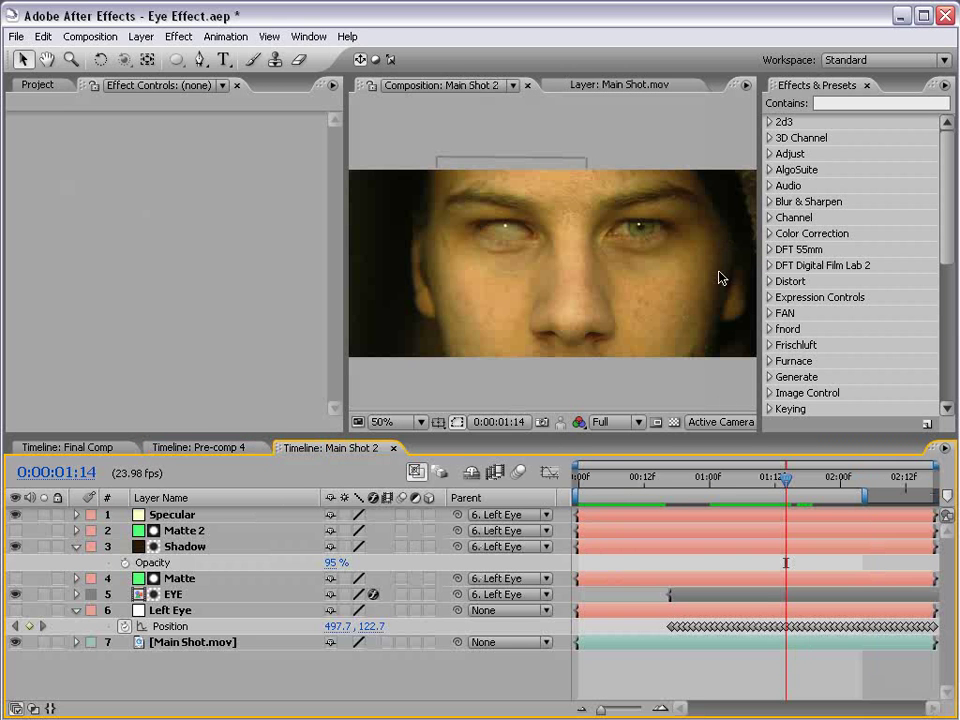
left_click_drag(766, 487, 808, 499)
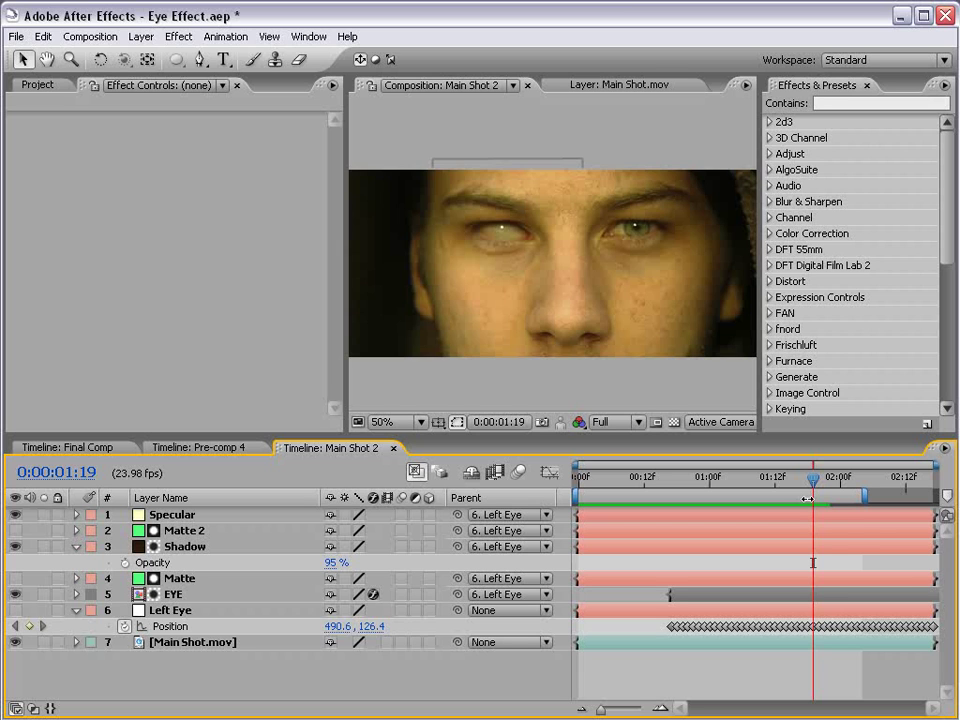
left_click_drag(826, 515, 779, 507)
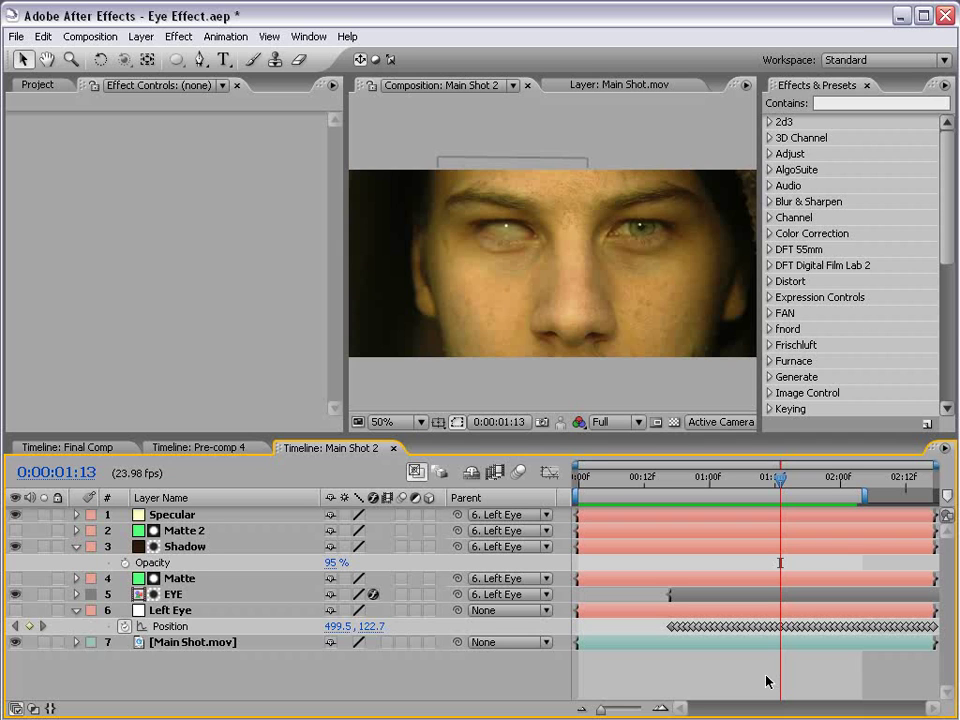
scroll(553, 322, "up", 1)
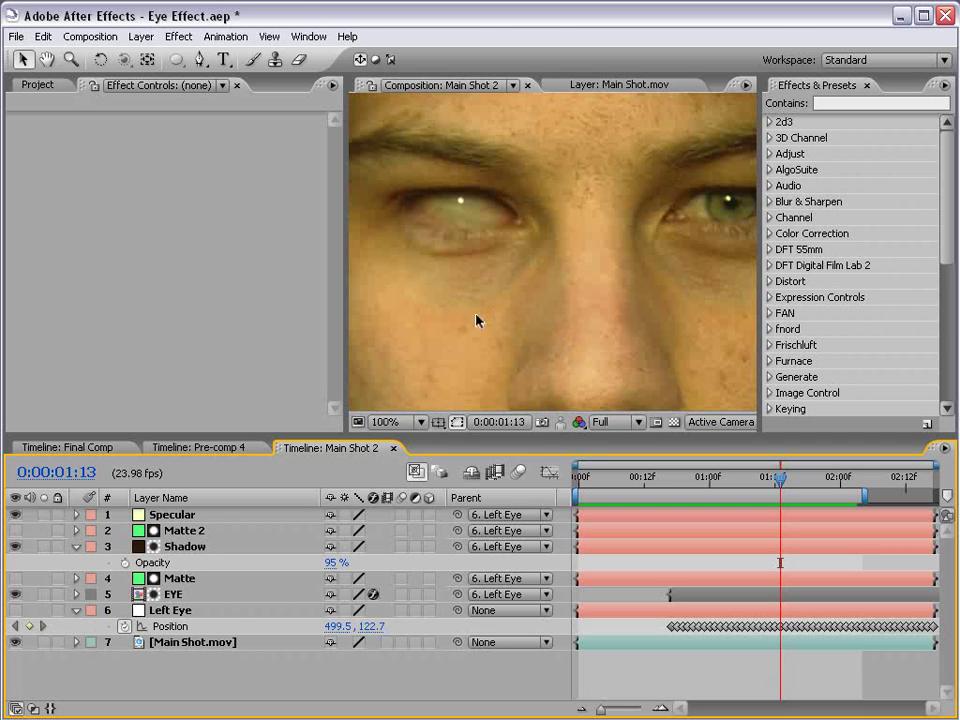
left_click_drag(476, 320, 549, 274)
scroll(560, 275, "down", 2)
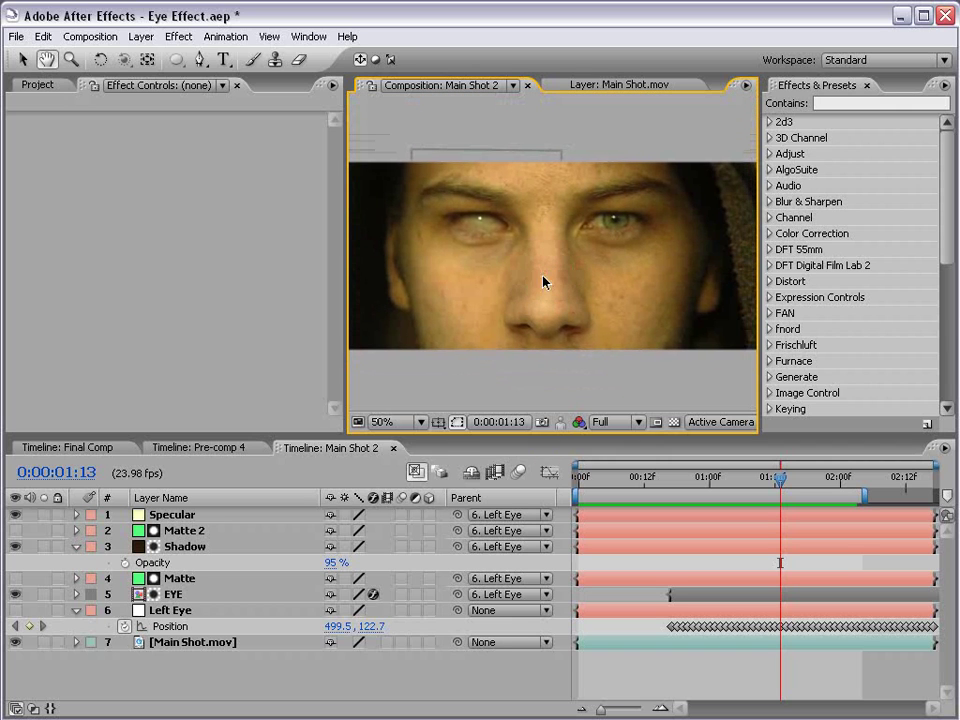
left_click_drag(346, 319, 293, 319)
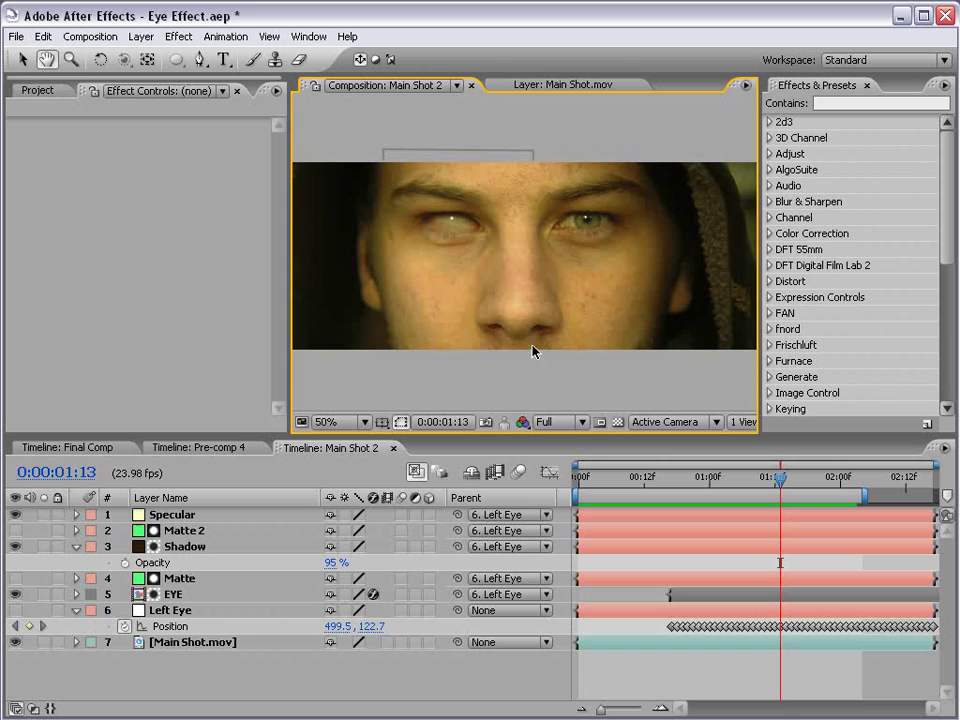